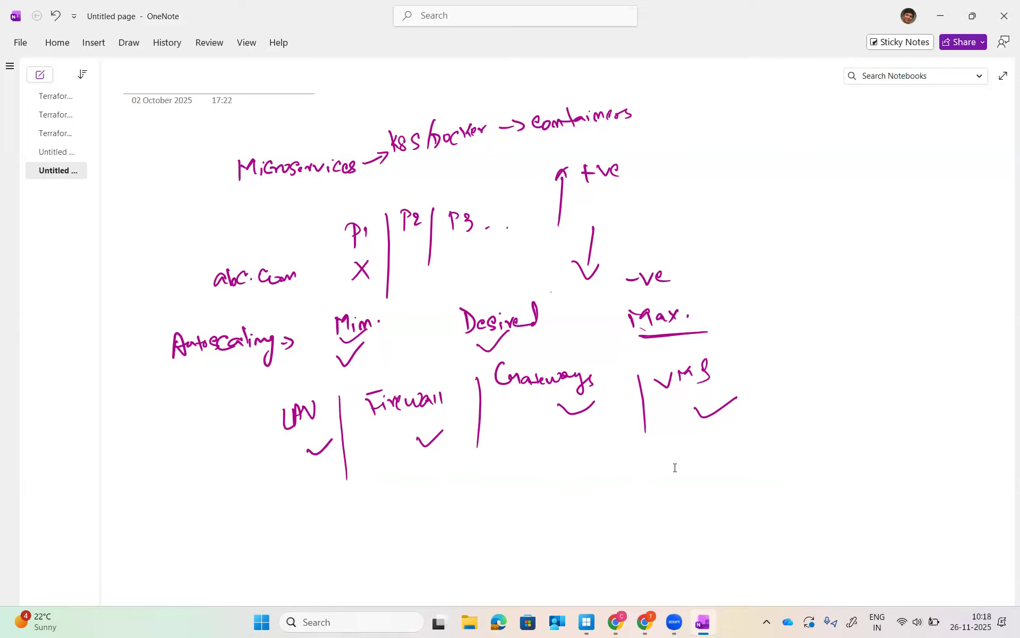
# Switch to the EC2 console in Chrome and start creating an Auto Scaling group.
pyautogui.click(647, 623)
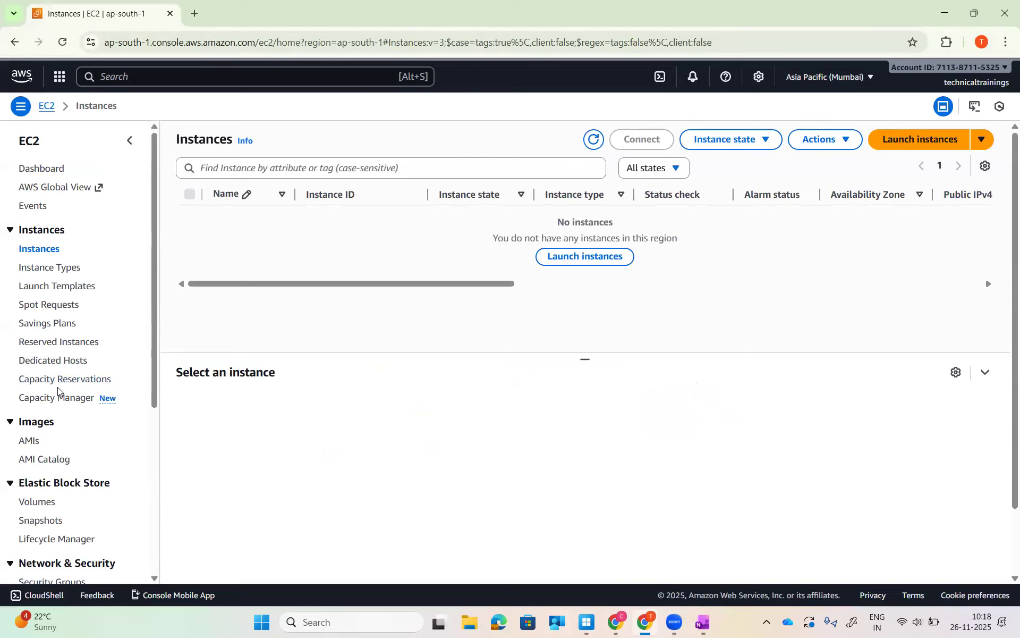
pyautogui.scroll(-5, 29, 396)
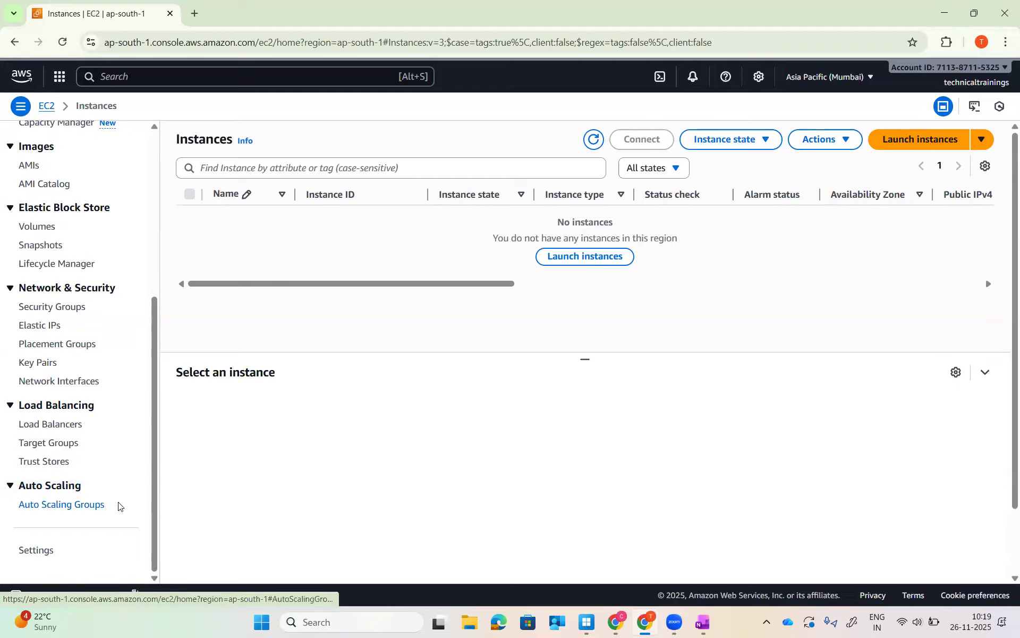
pyautogui.scroll(5, 118, 506)
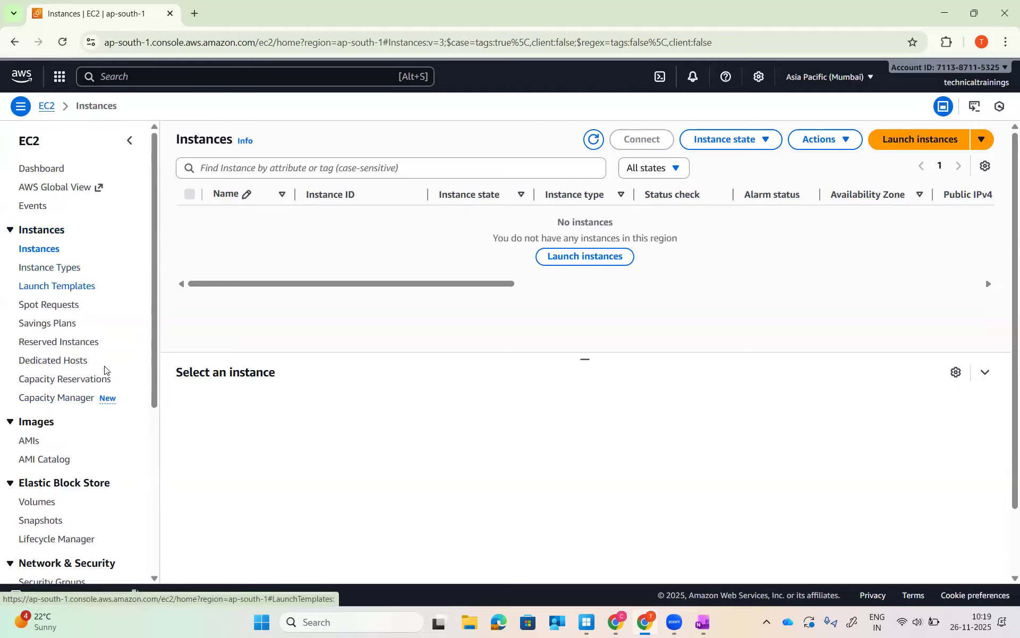
pyautogui.scroll(-5, 105, 370)
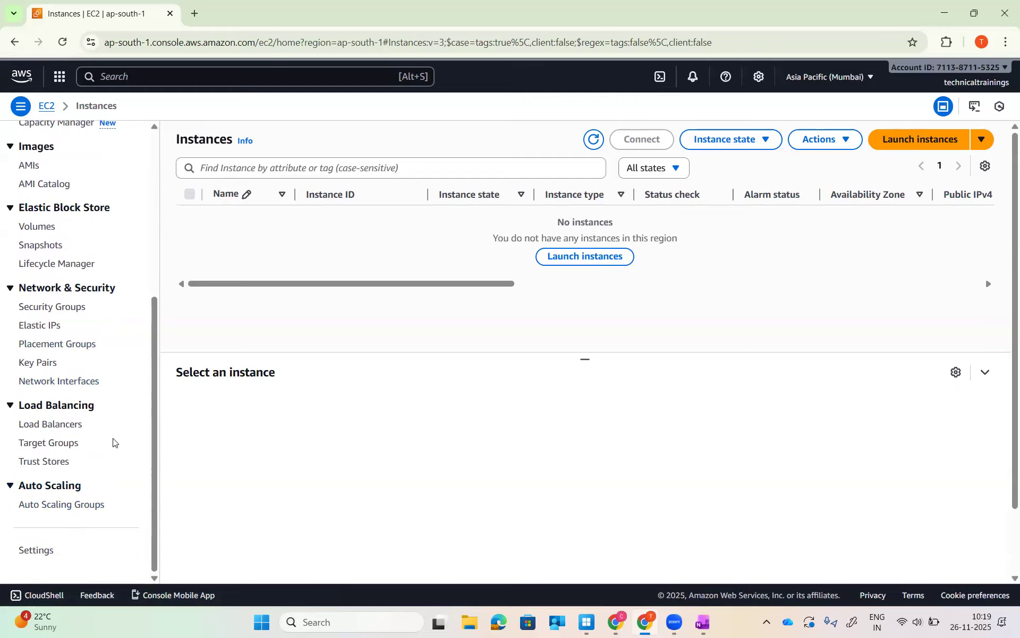
pyautogui.scroll(5, 111, 439)
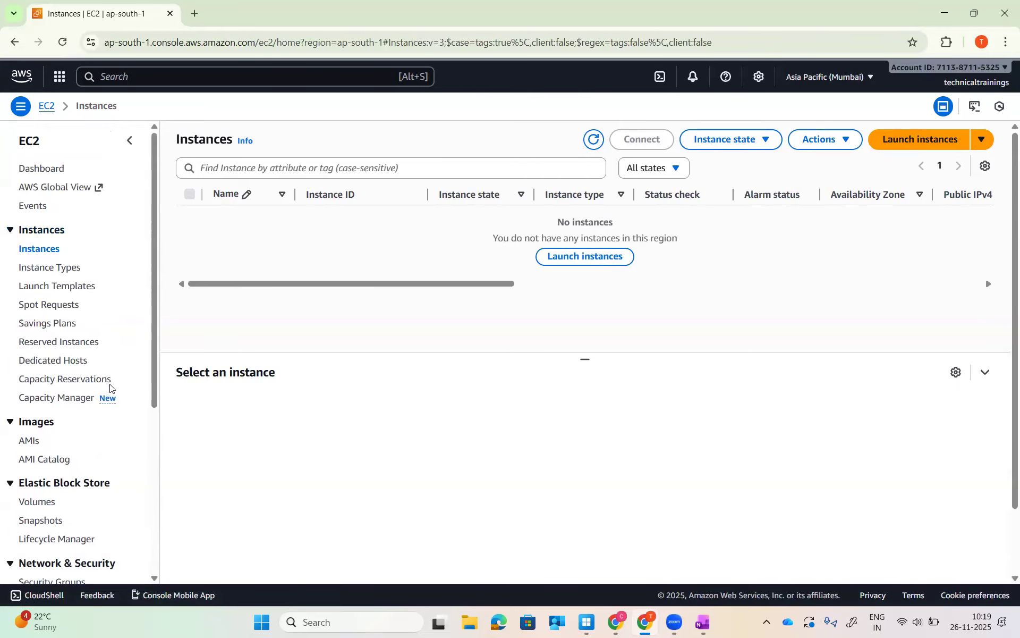
pyautogui.scroll(-5, 110, 387)
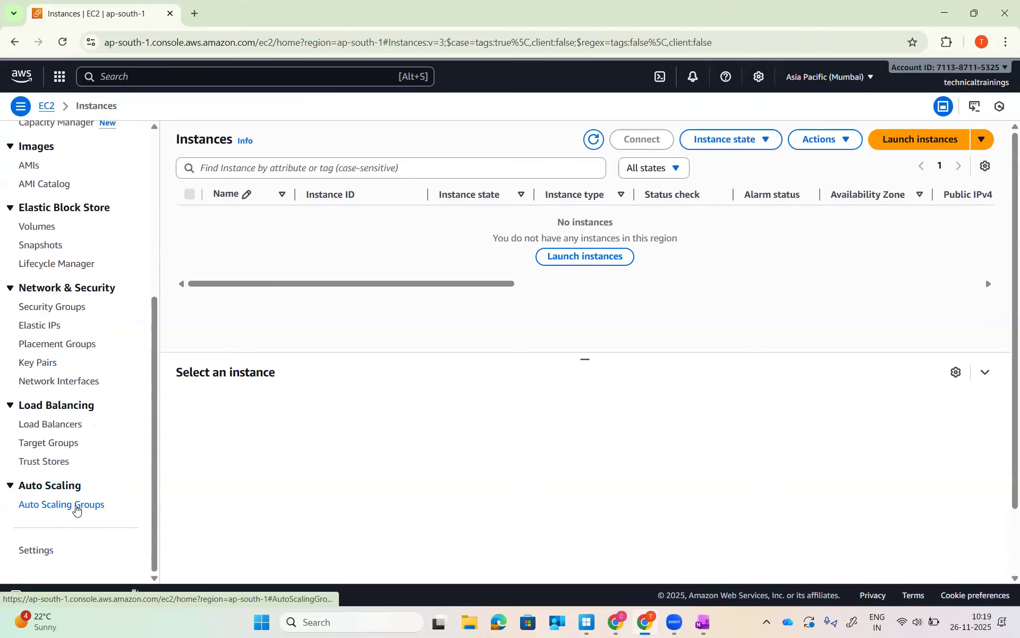
pyautogui.click(76, 508)
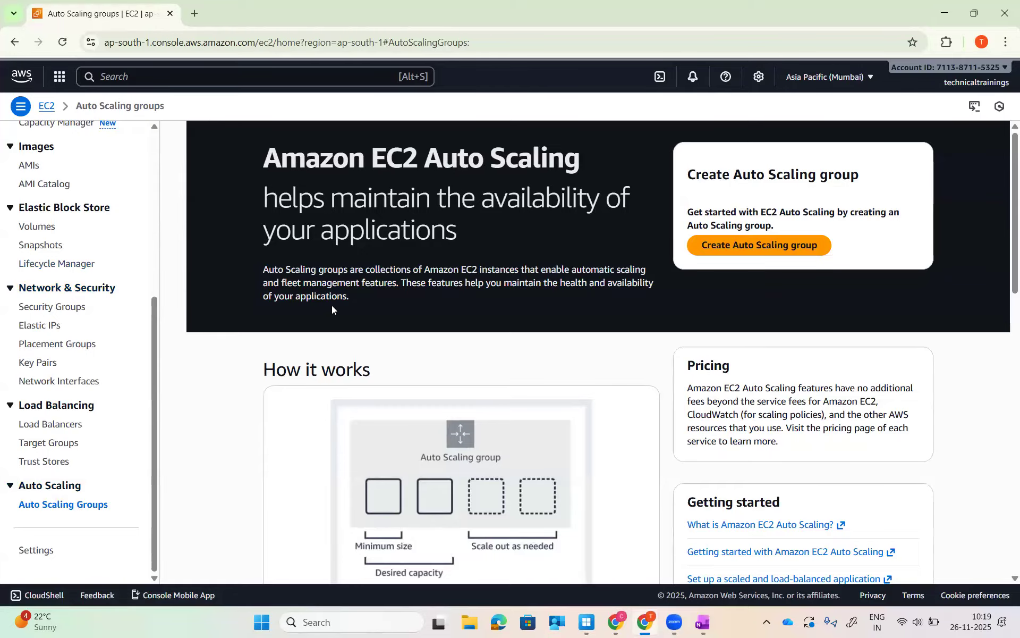
pyautogui.click(776, 254)
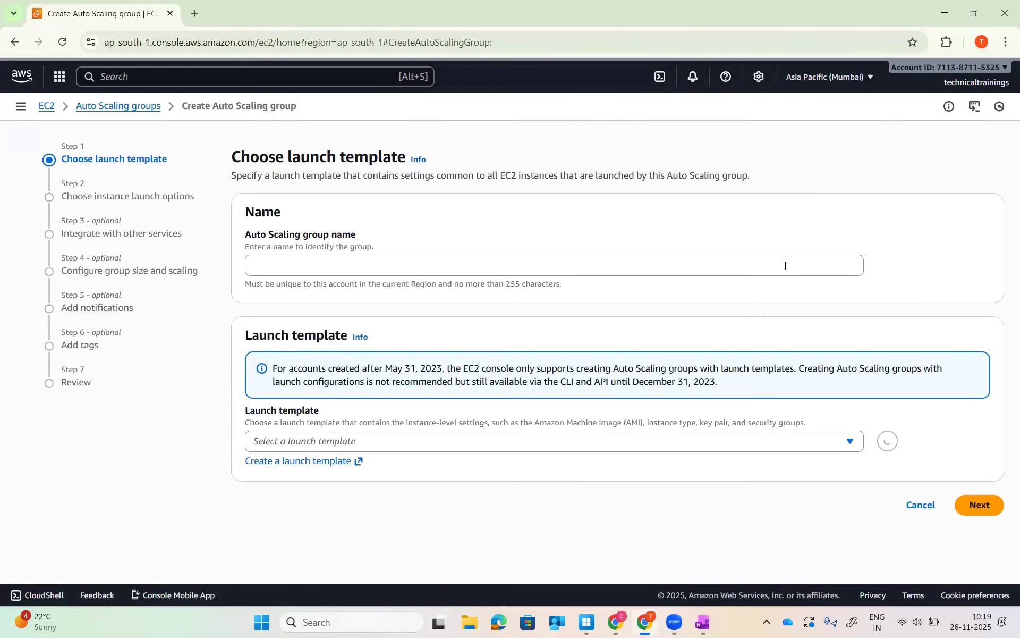
# Name the Auto Scaling group demoasg.
pyautogui.click(319, 262)
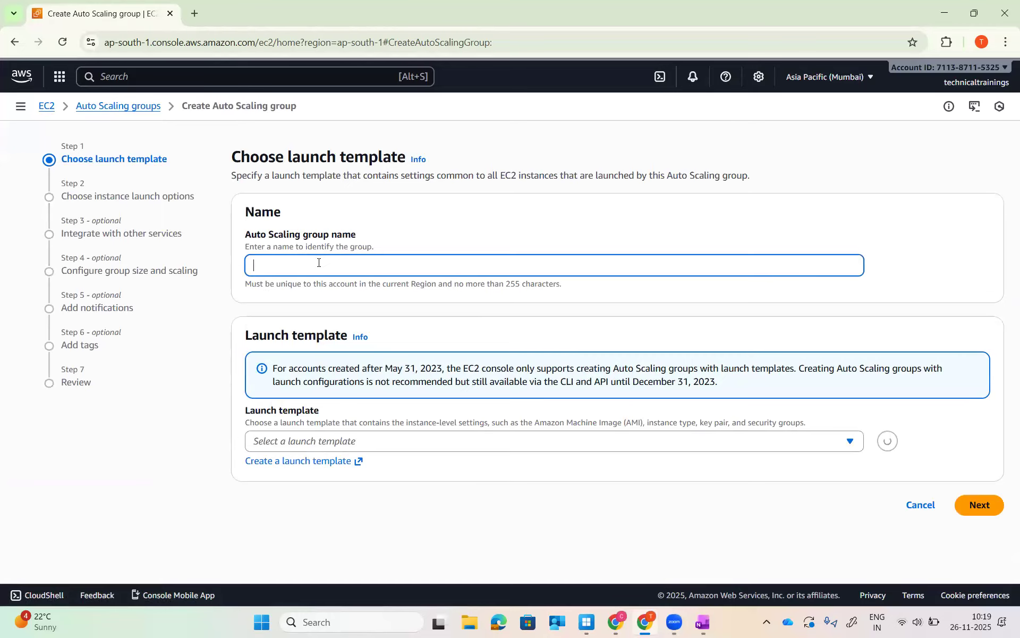
pyautogui.write('de oas')
pyautogui.press('BackSpace')
pyautogui.press('BackSpace')
pyautogui.press('BackSpace')
pyautogui.press('BackSpace')
pyautogui.write('moasg')
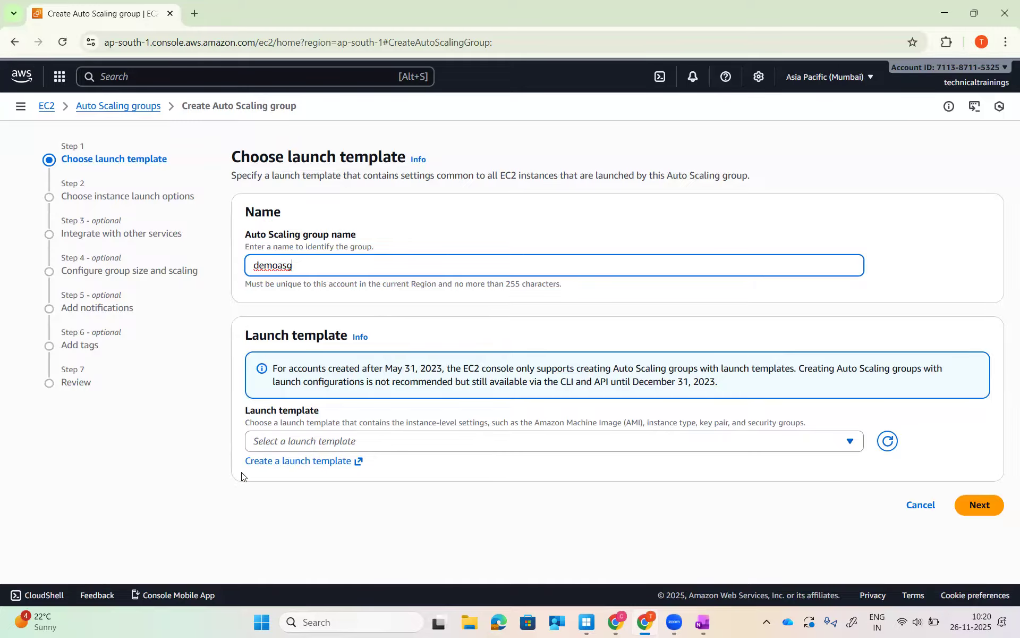
# Check the available launch templates for the group and start creating a new launch template.
pyautogui.click(403, 448)
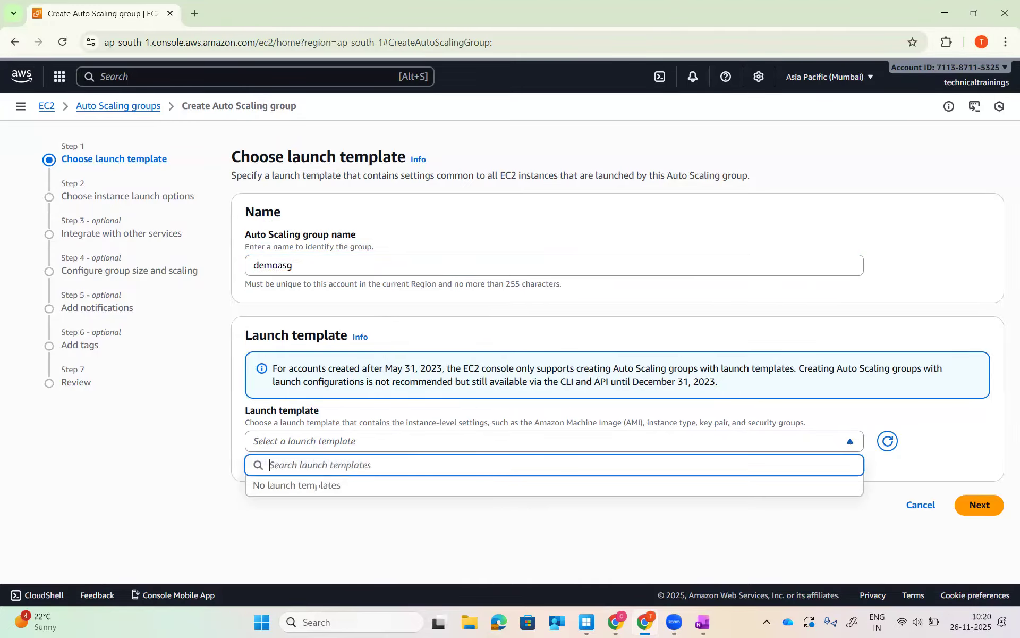
pyautogui.click(323, 535)
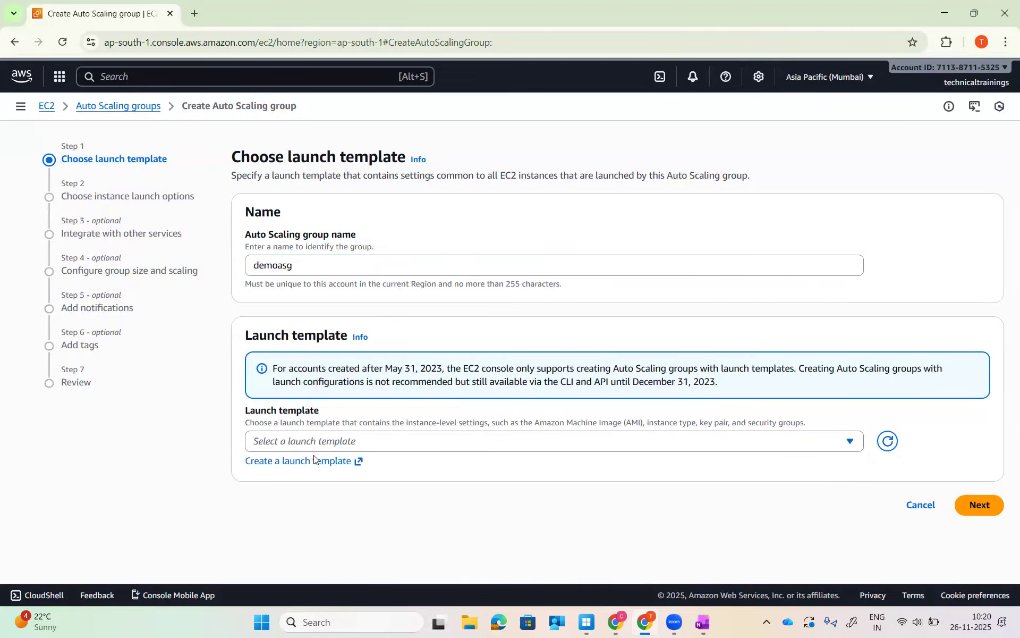
pyautogui.click(362, 463)
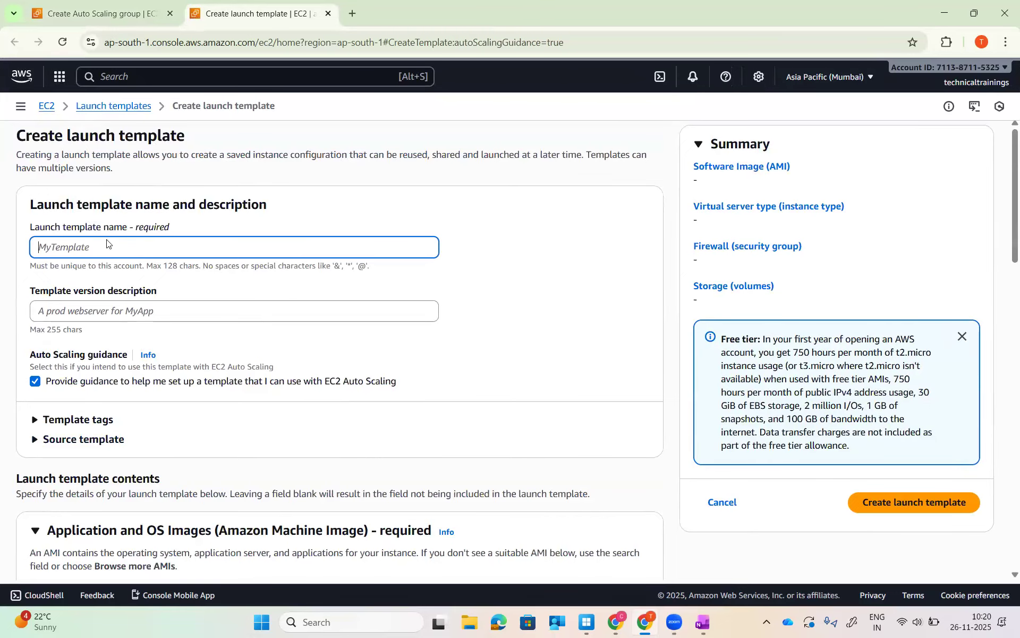
# Enter demolaunchtemplate as both the launch template name and the template version description.
pyautogui.write('demolaunchtemplate')
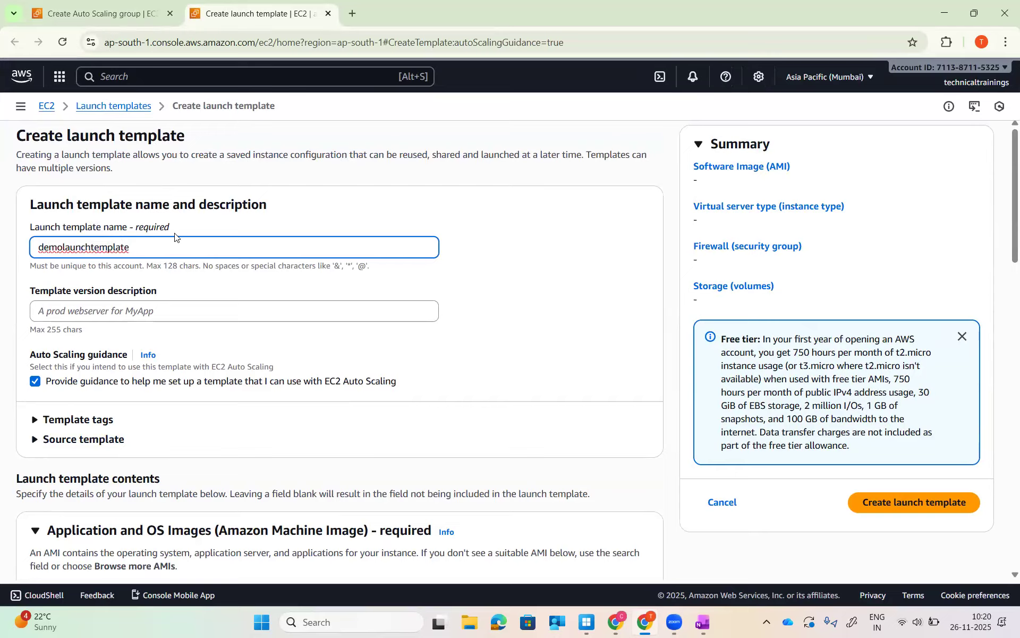
pyautogui.hotkey('ctrl', 'a')
pyautogui.hotkey('ctrl', 'c')
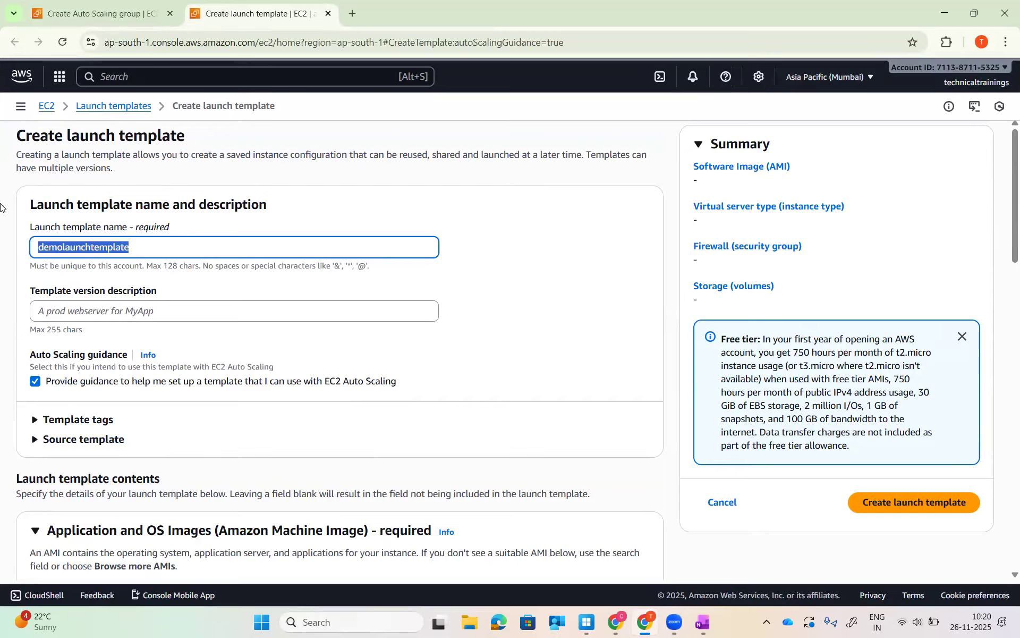
pyautogui.click(121, 308)
pyautogui.hotkey('ctrl', 'v')
pyautogui.scroll(-1, 181, 319)
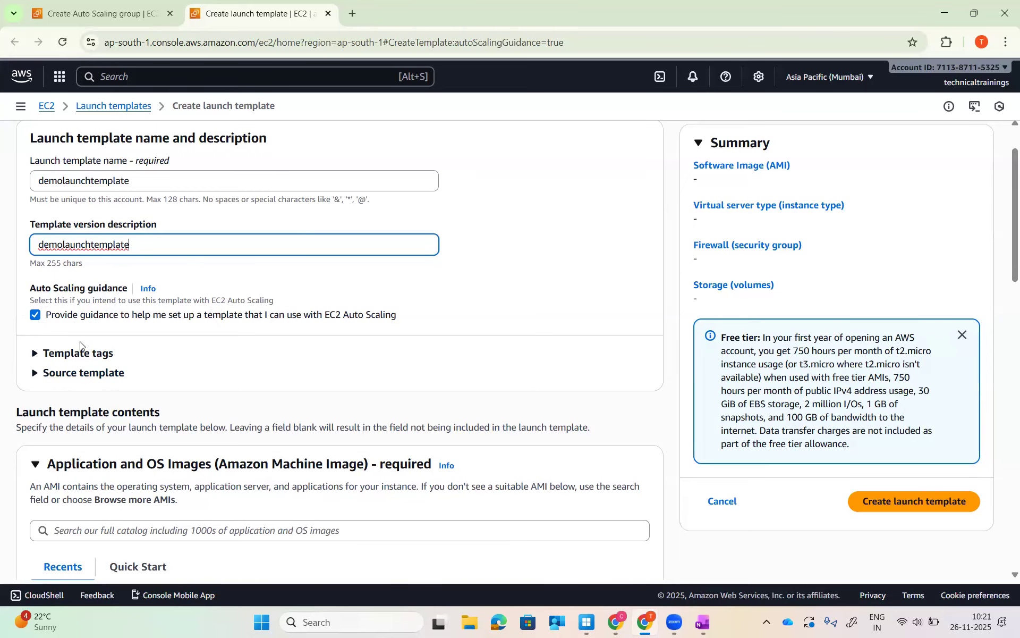
# Expand the template tags and source template sections to examine their optional settings.
pyautogui.click(62, 356)
pyautogui.scroll(-5, 62, 357)
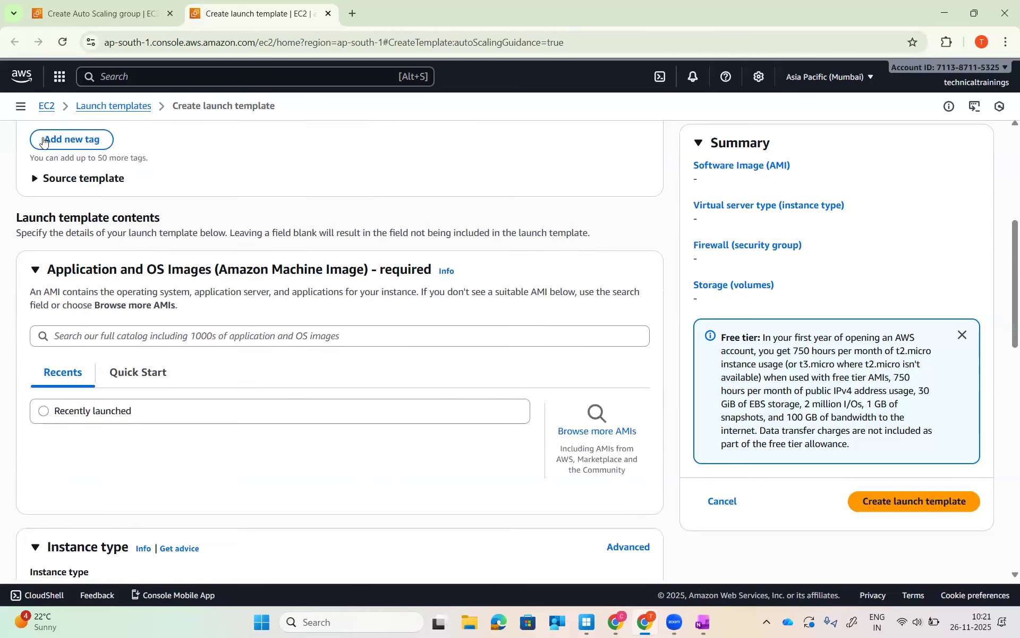
pyautogui.click(73, 182)
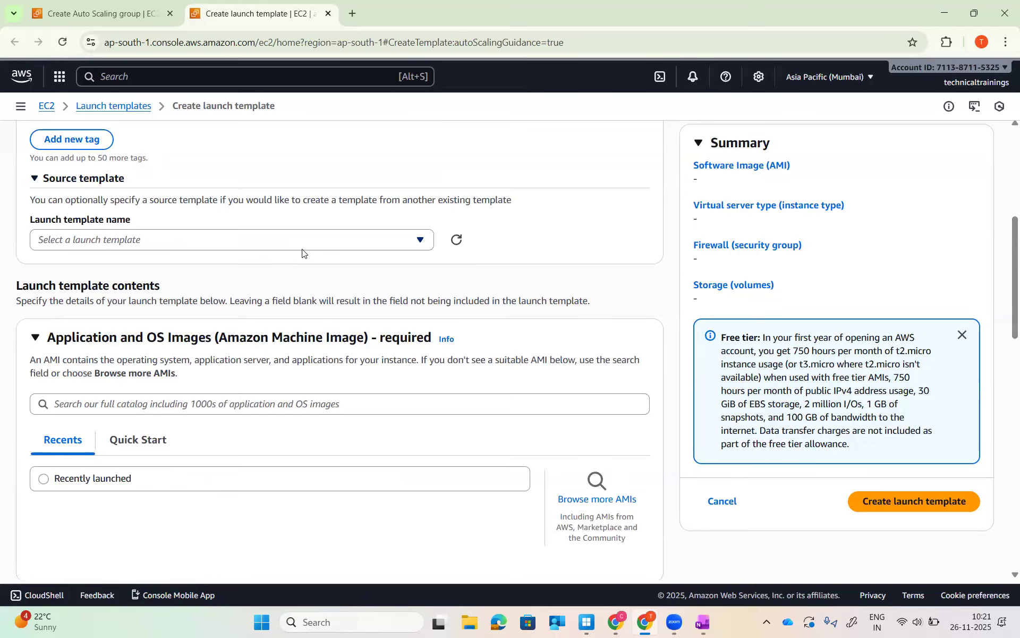
# Choose the Amazon Linux quick start image as the launch template's AMI.
pyautogui.scroll(-3, 303, 255)
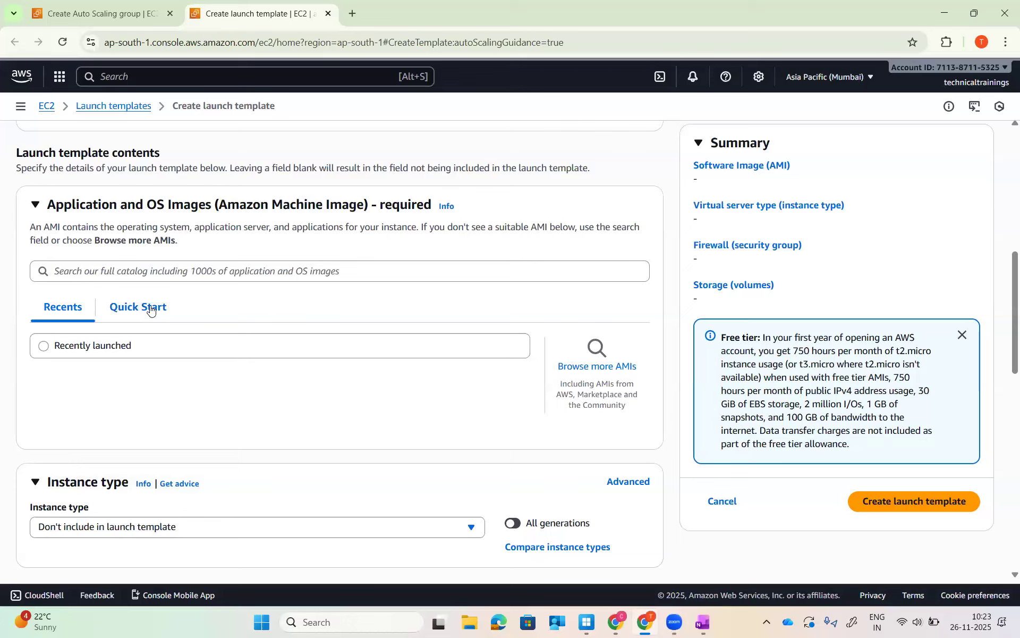
pyautogui.click(118, 312)
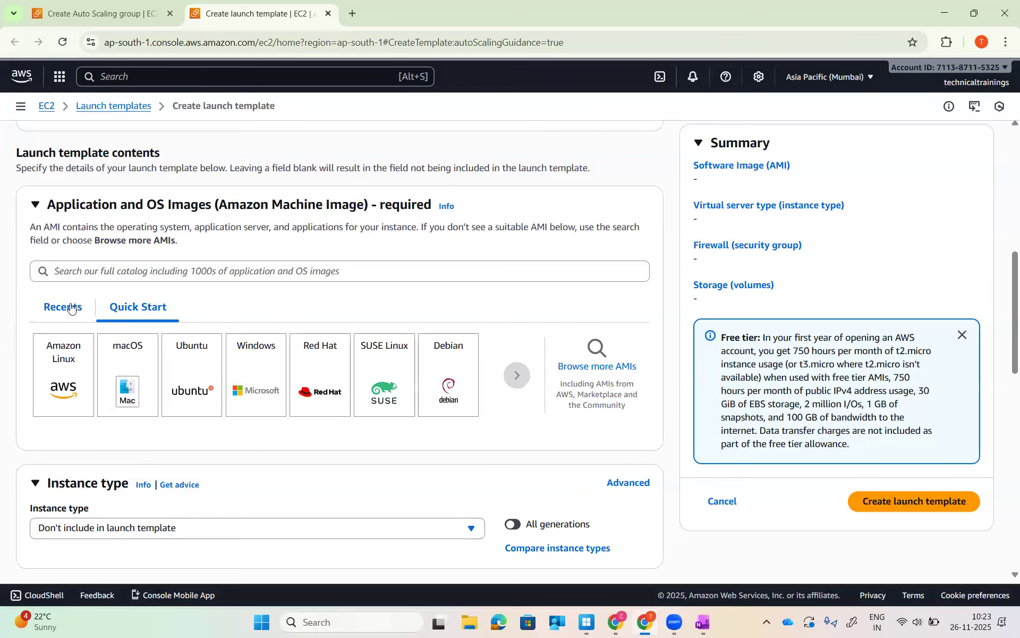
pyautogui.click(95, 316)
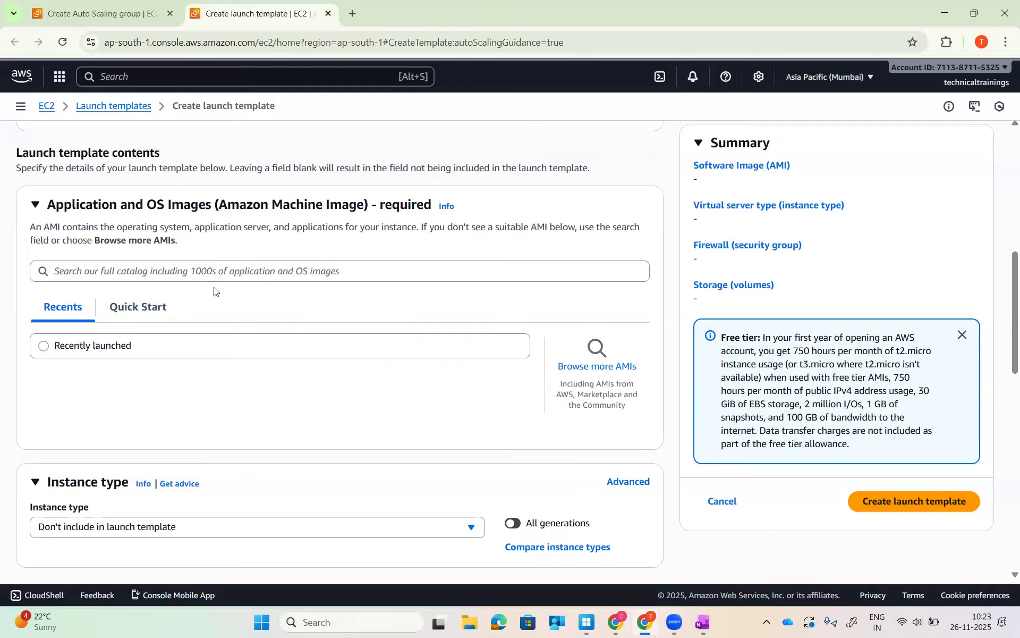
pyautogui.click(150, 309)
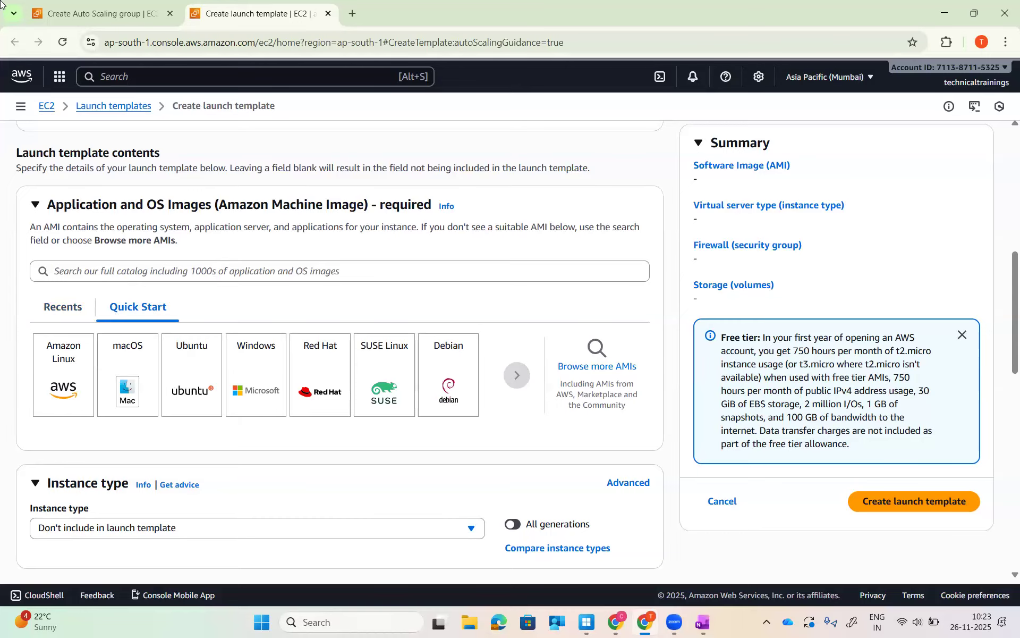
pyautogui.click(75, 392)
pyautogui.scroll(-2, 417, 372)
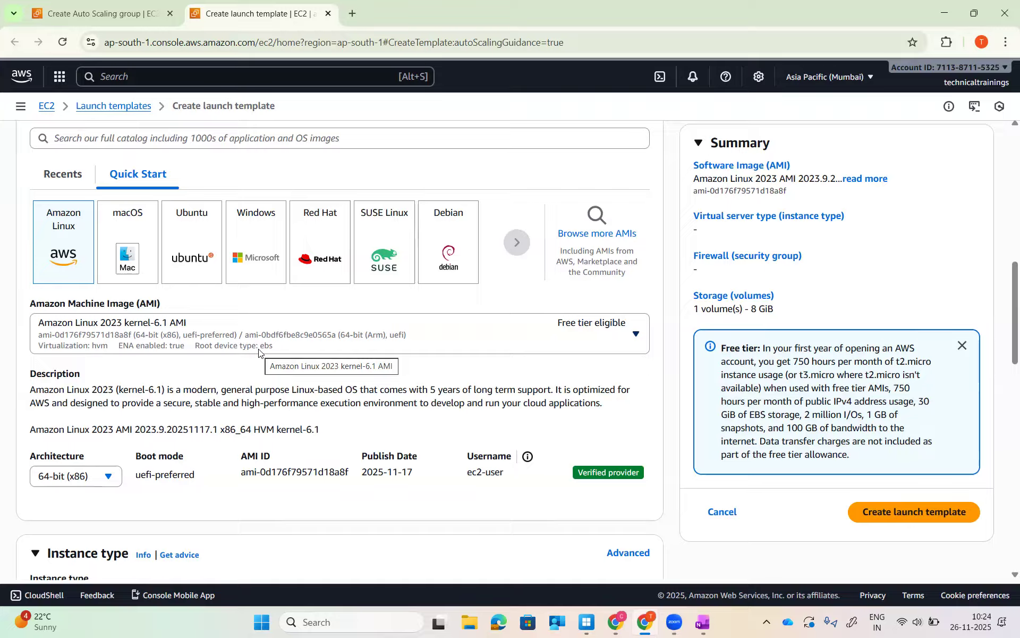
# Set the launch template's instance type to t2.micro and its key pair to testkeypair.
pyautogui.scroll(-5, 259, 352)
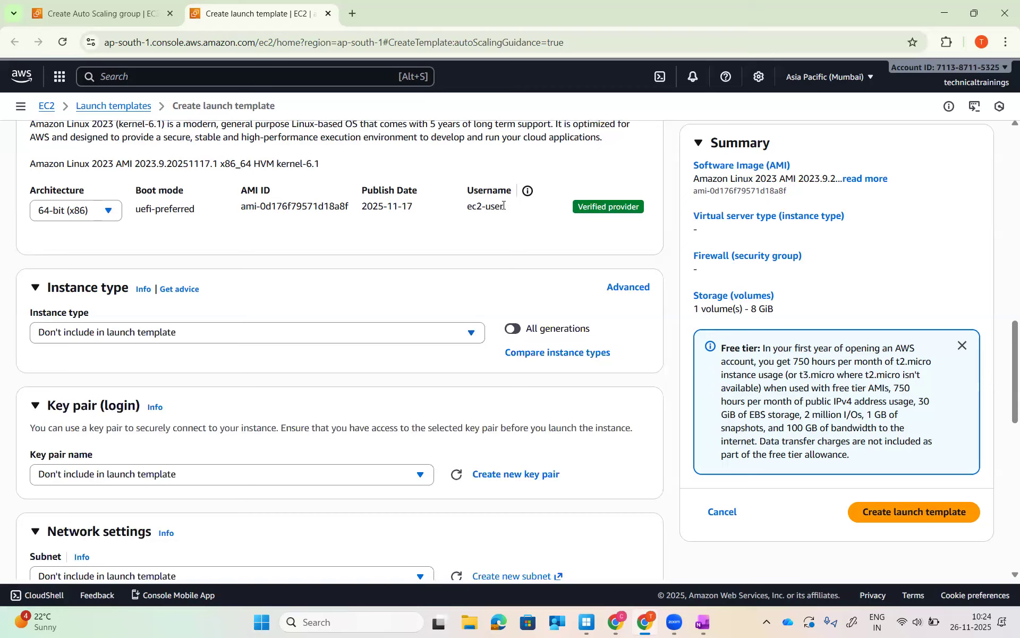
pyautogui.click(236, 333)
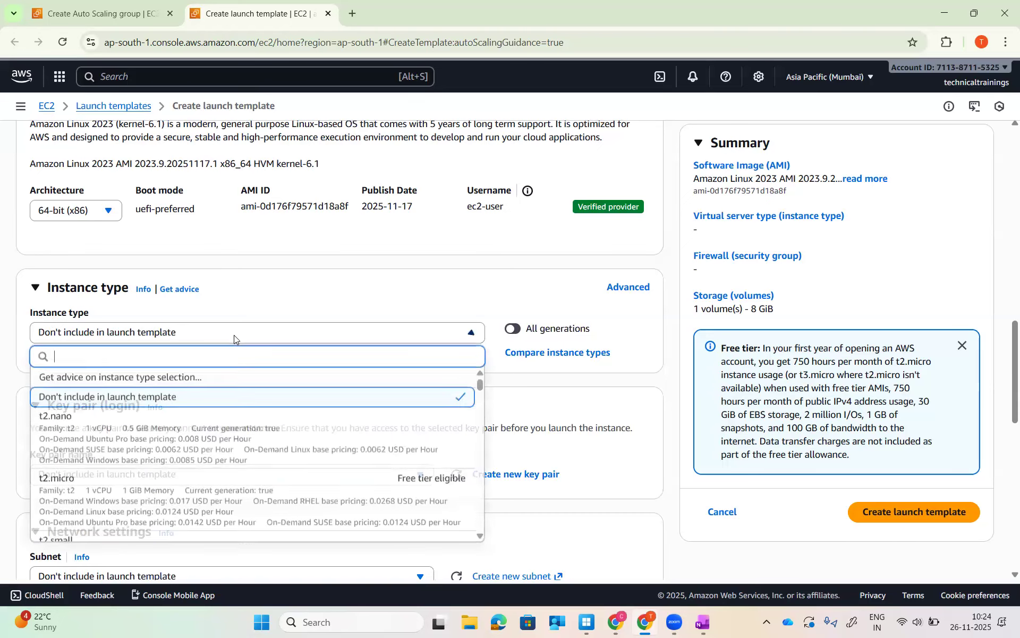
pyautogui.click(95, 517)
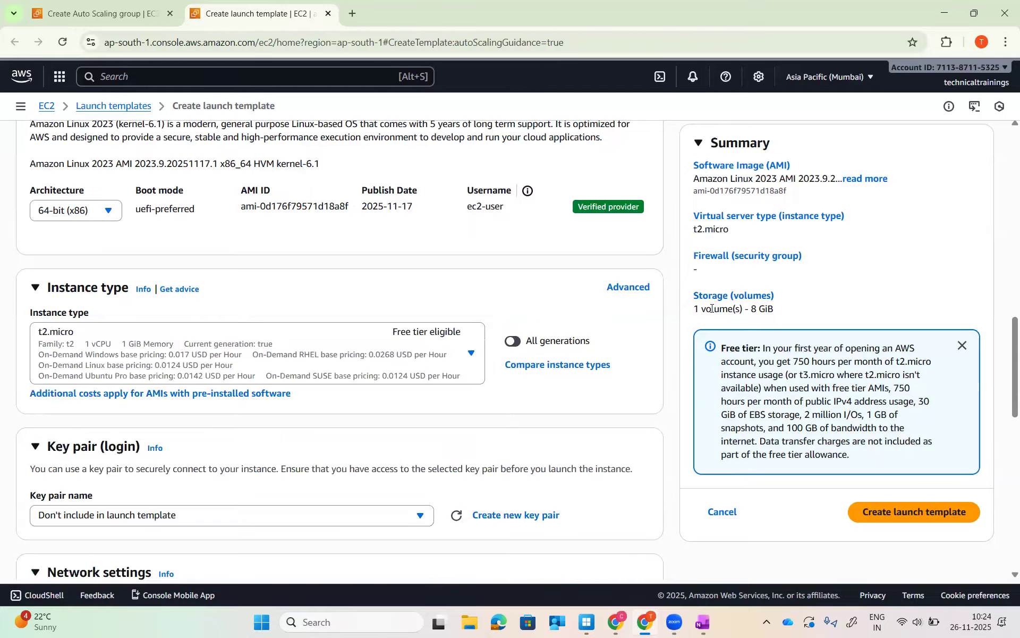
pyautogui.scroll(-2, 698, 339)
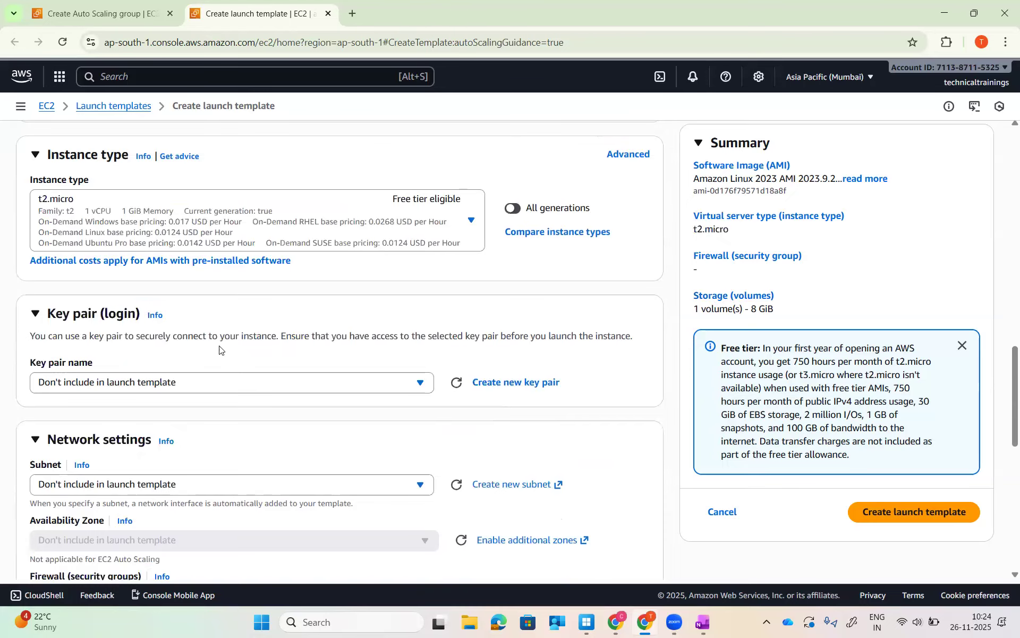
pyautogui.click(263, 383)
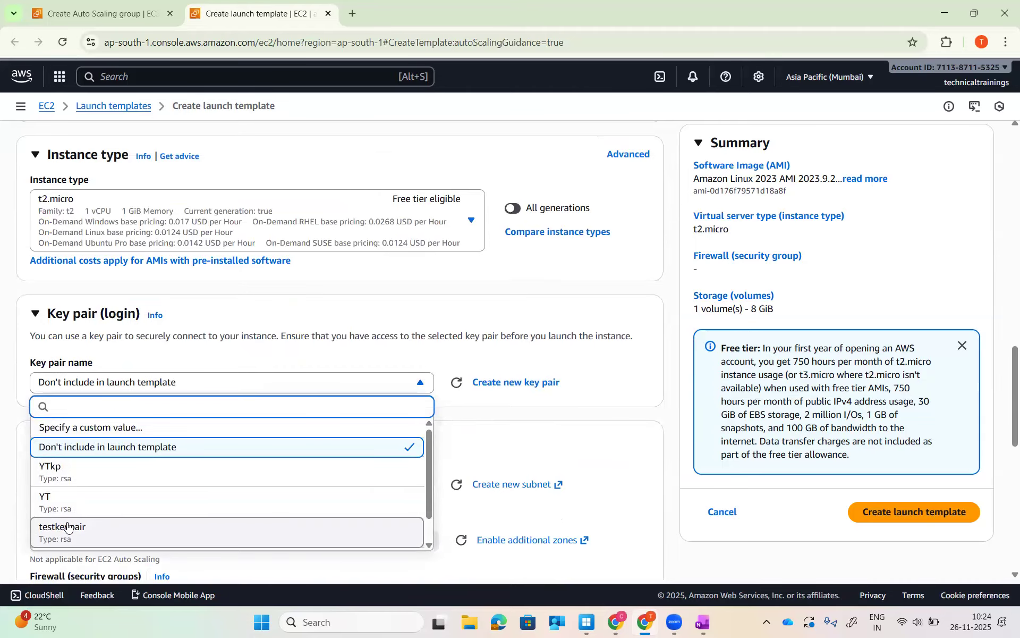
pyautogui.click(68, 525)
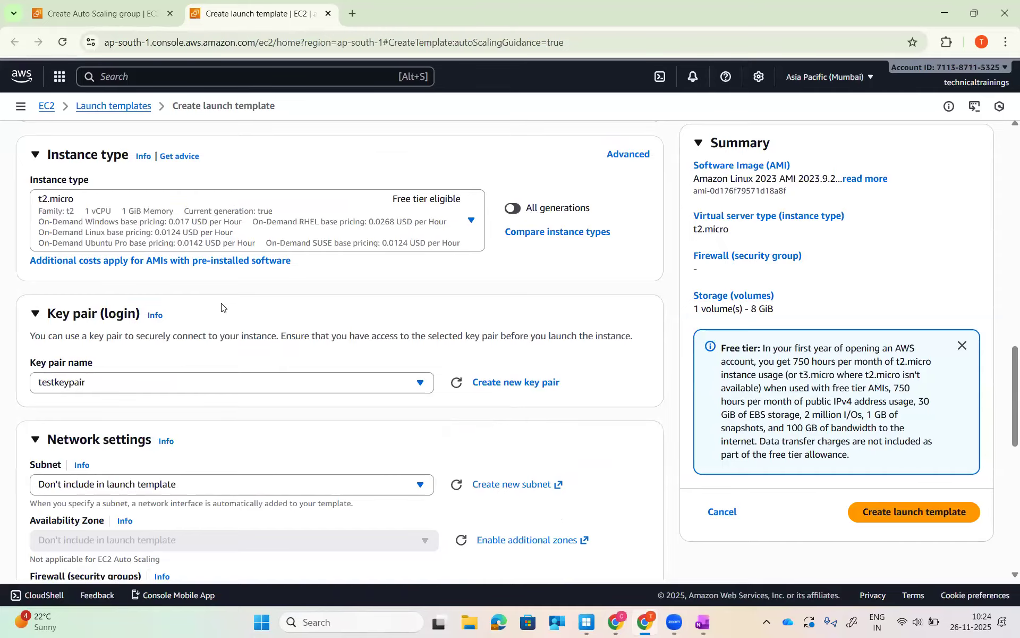
# Review the launch template's network and storage settings, including the available subnets.
pyautogui.scroll(-2, 221, 308)
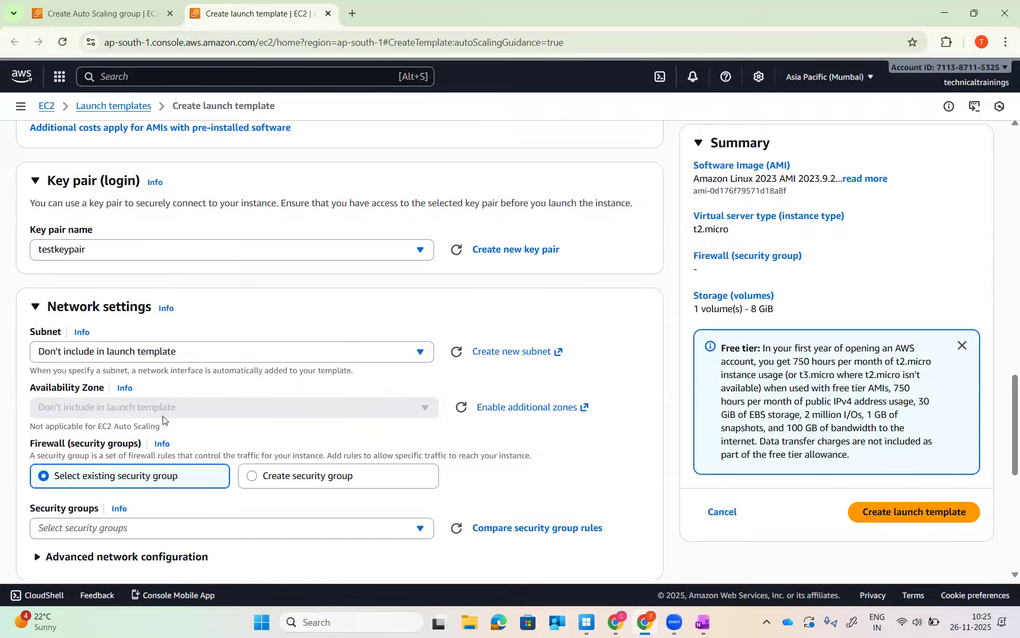
pyautogui.scroll(-5, 164, 420)
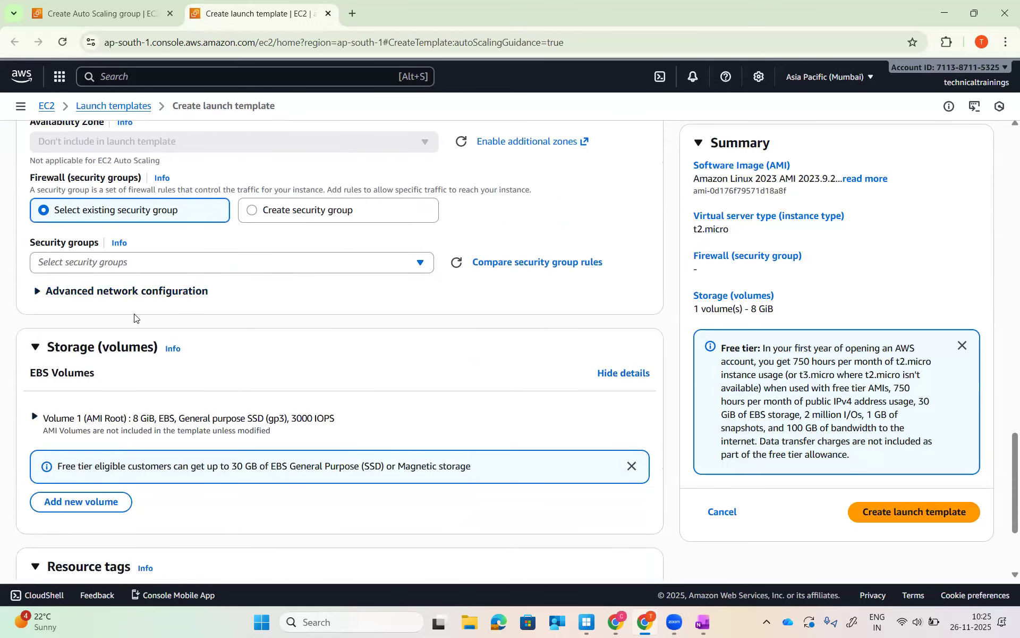
pyautogui.scroll(5, 159, 265)
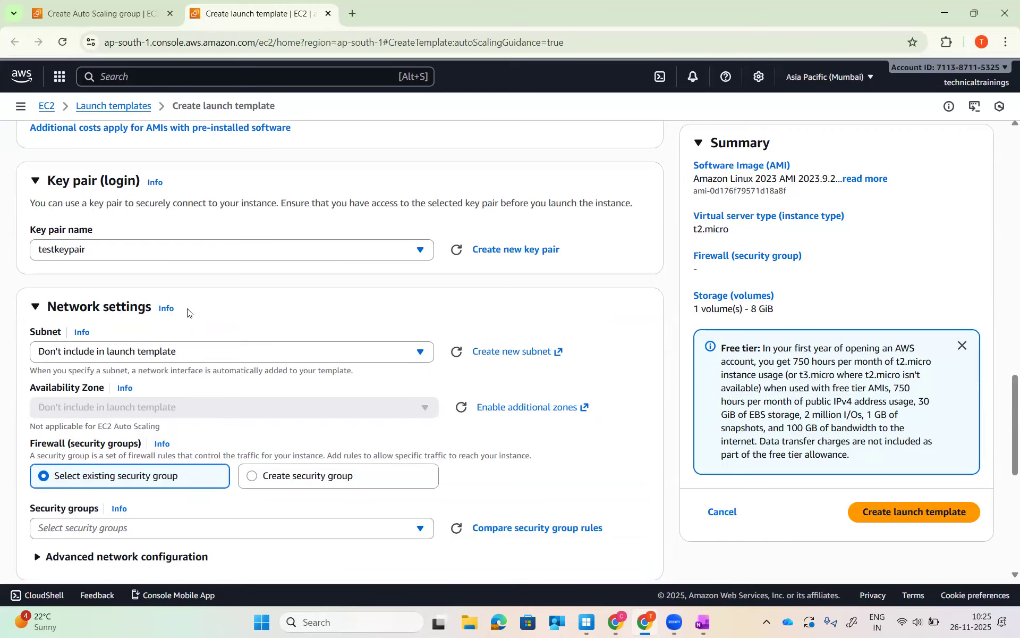
pyautogui.click(276, 352)
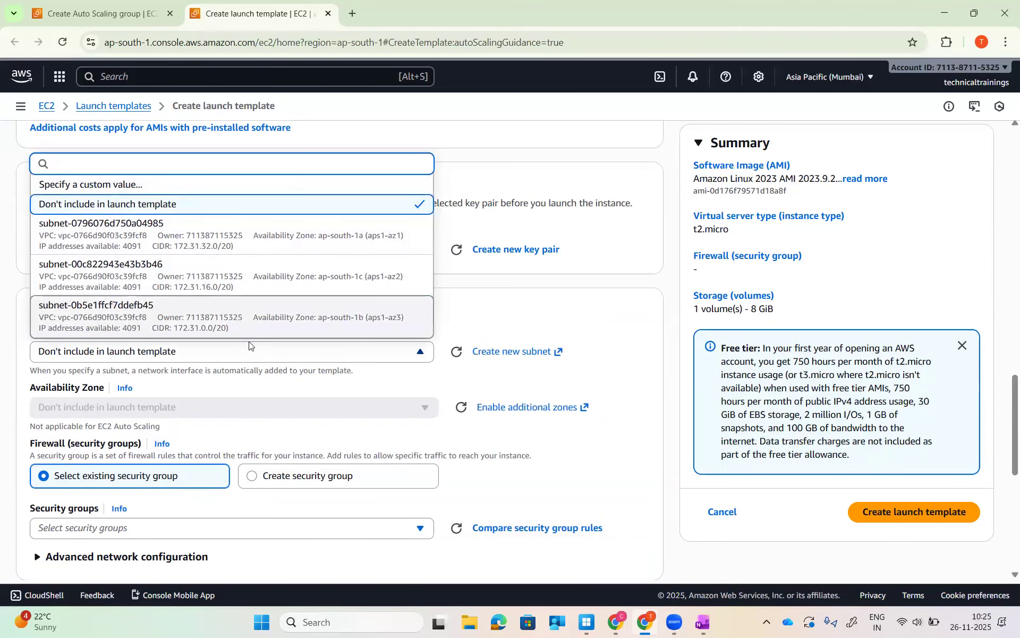
pyautogui.click(508, 304)
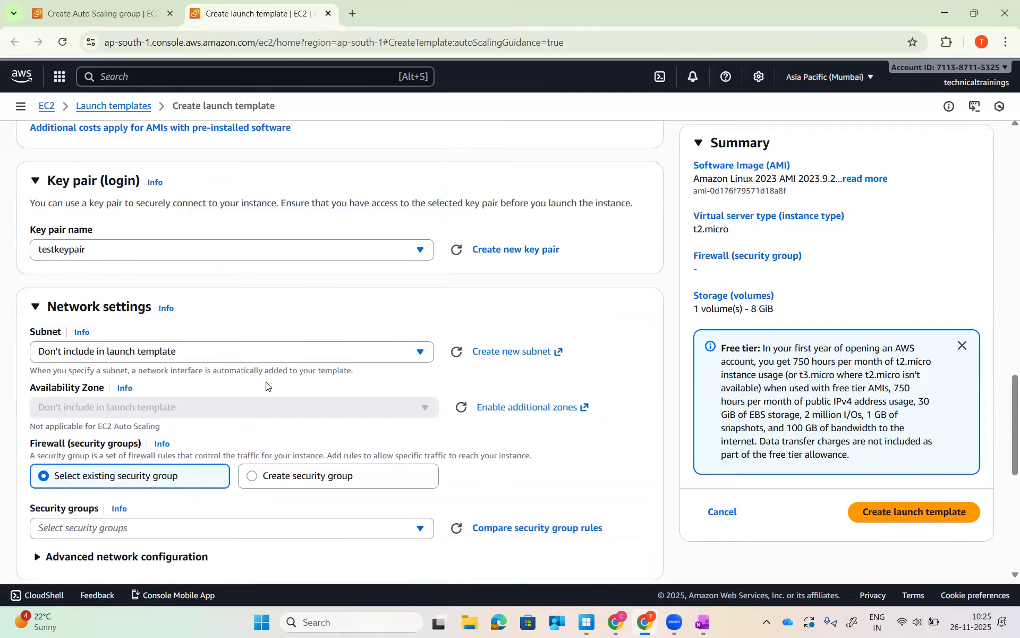
pyautogui.scroll(-4, 267, 374)
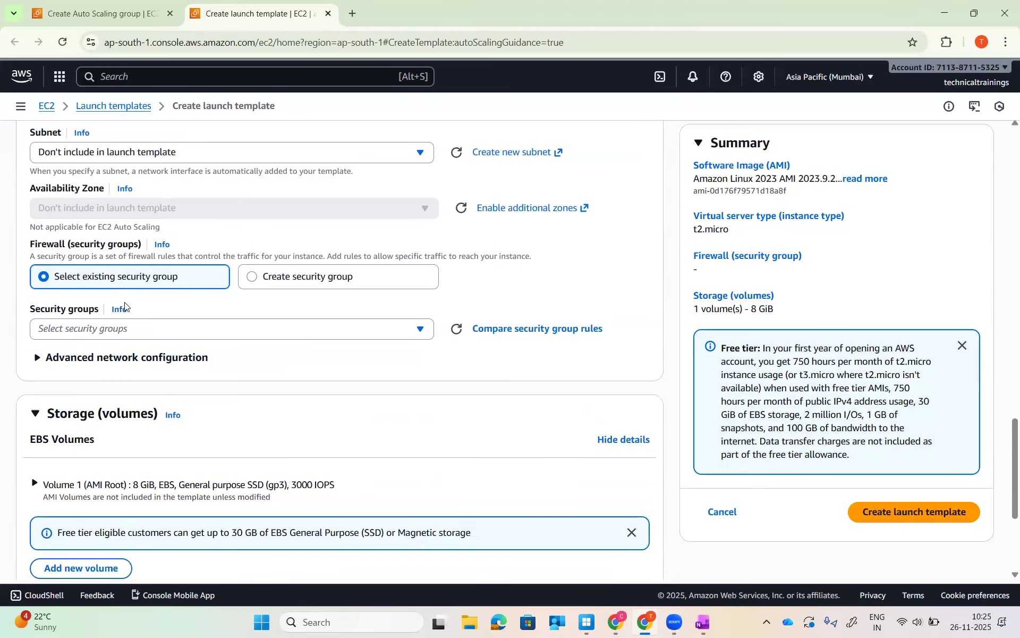
# Assign the existing security group launch-wizard-2 to the launch template and check its advanced network configuration.
pyautogui.click(132, 330)
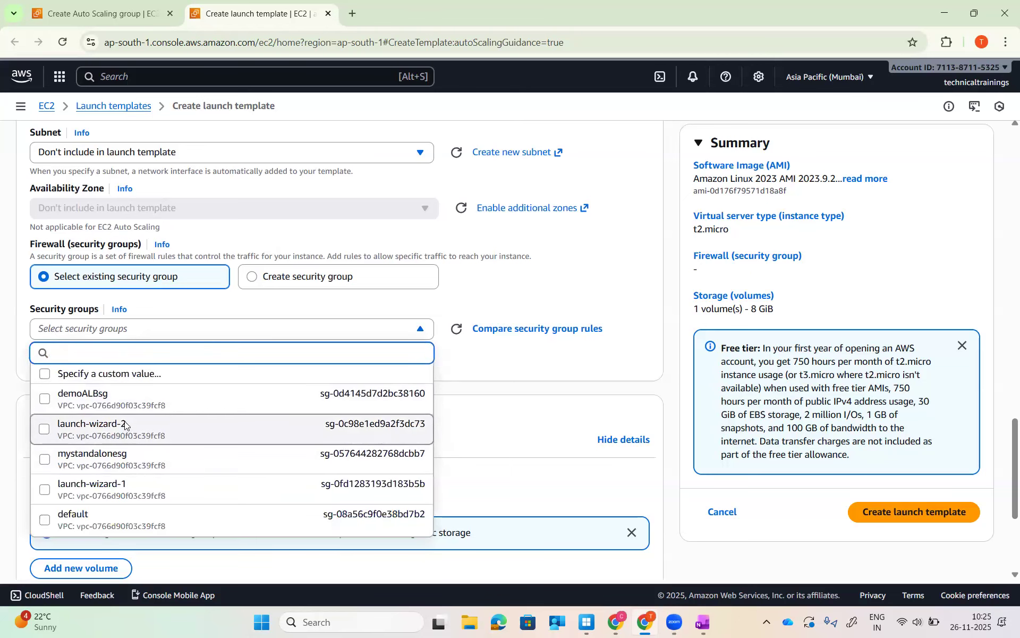
pyautogui.click(128, 427)
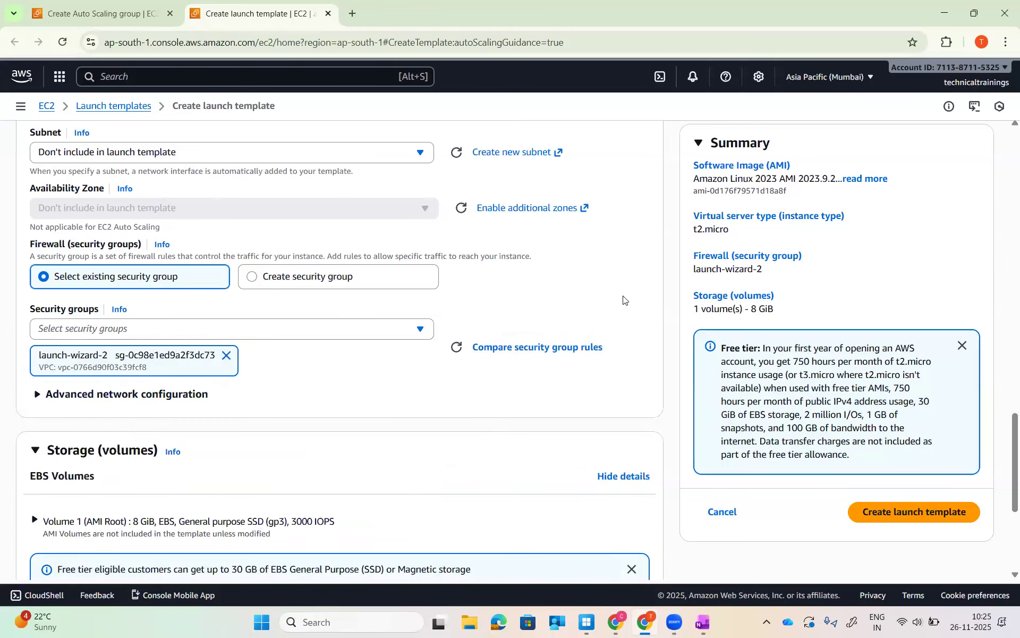
pyautogui.scroll(-2, 624, 300)
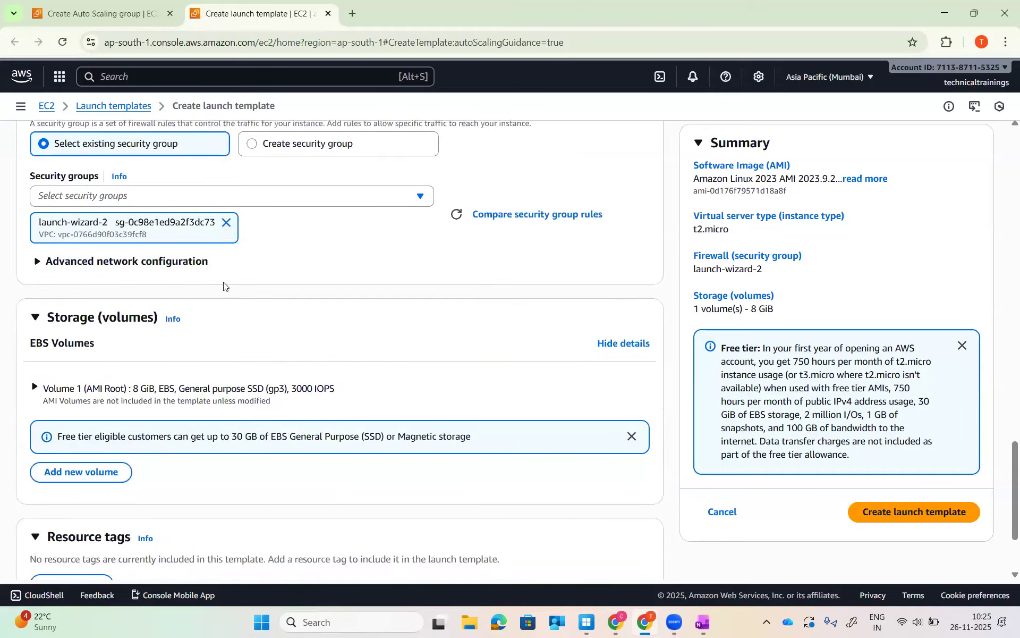
pyautogui.click(183, 260)
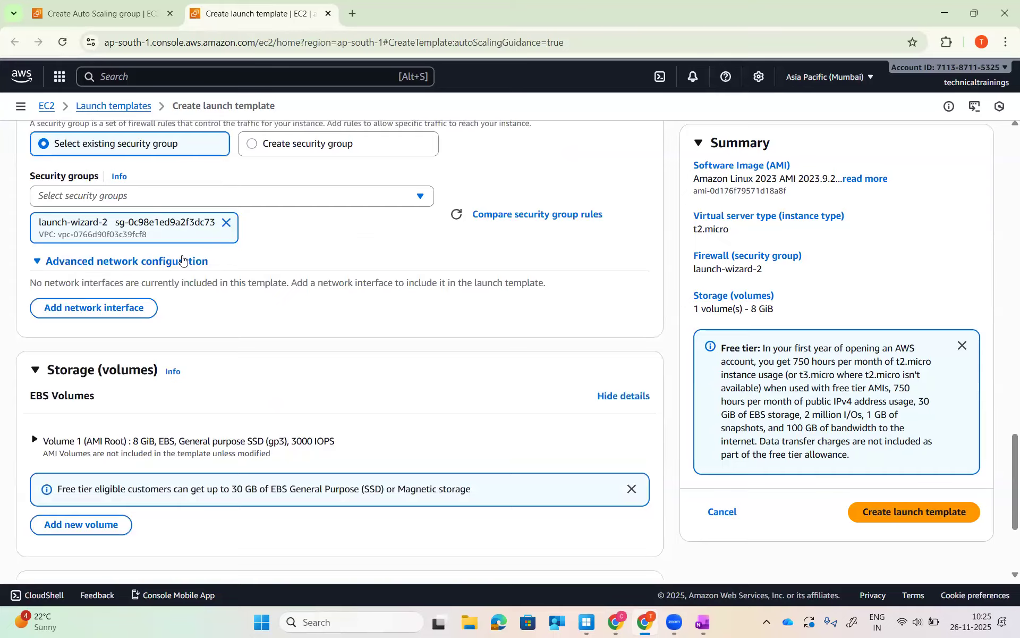
pyautogui.click(182, 260)
pyautogui.scroll(-2, 310, 284)
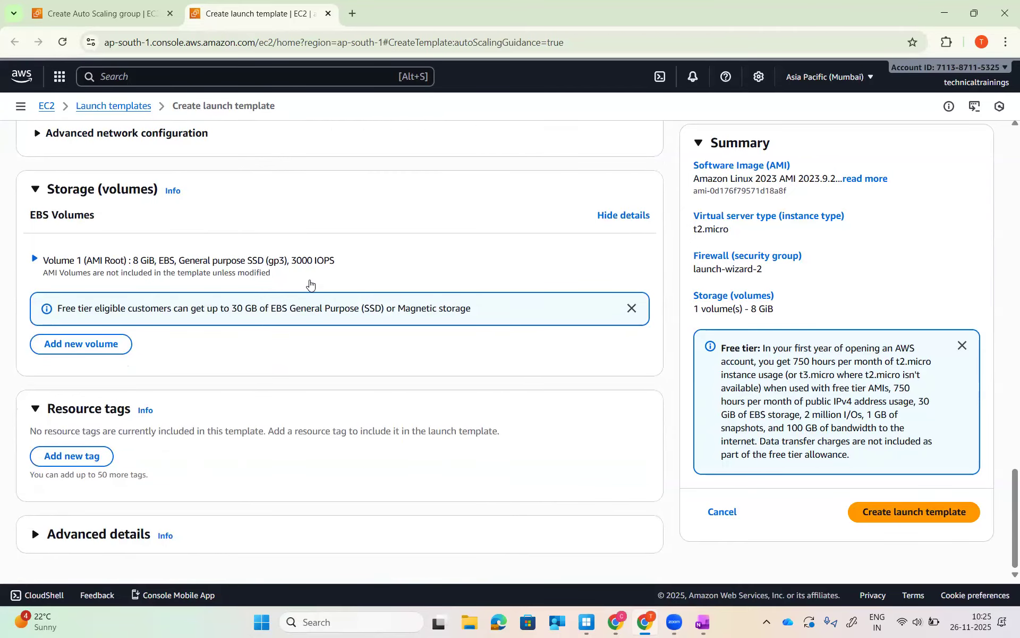
# Expand the launch template's advanced details and review the settings down to the user data field.
pyautogui.click(101, 534)
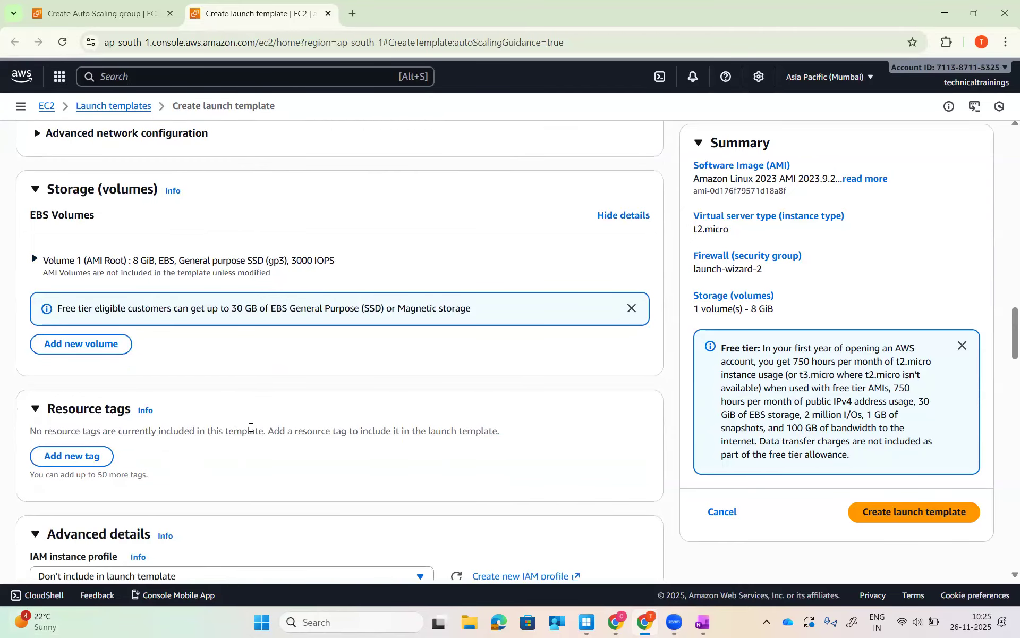
pyautogui.scroll(-7, 251, 427)
pyautogui.scroll(15, 248, 434)
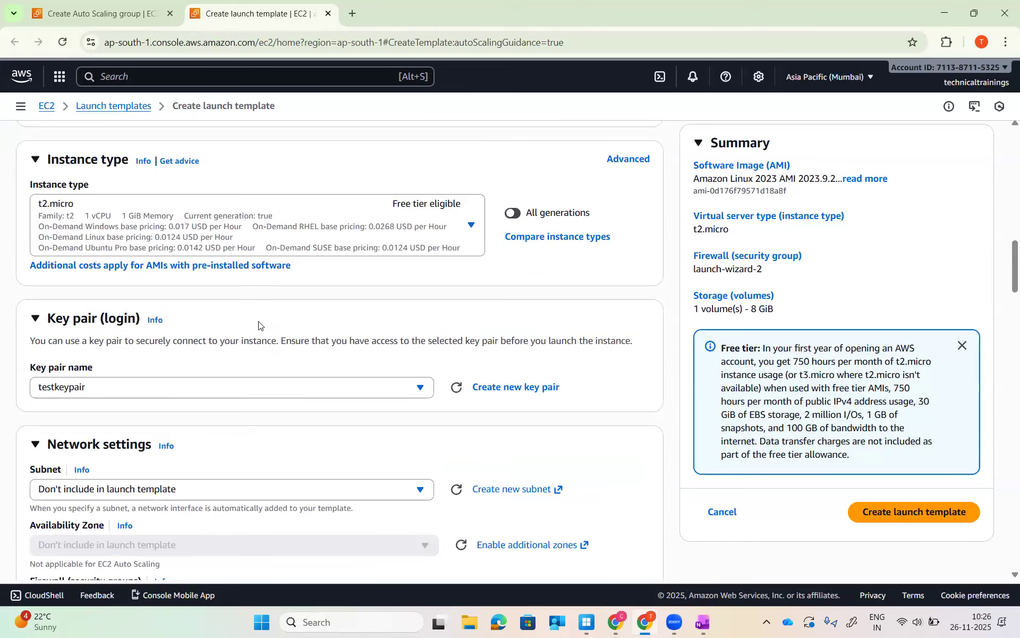
pyautogui.scroll(-2, 259, 326)
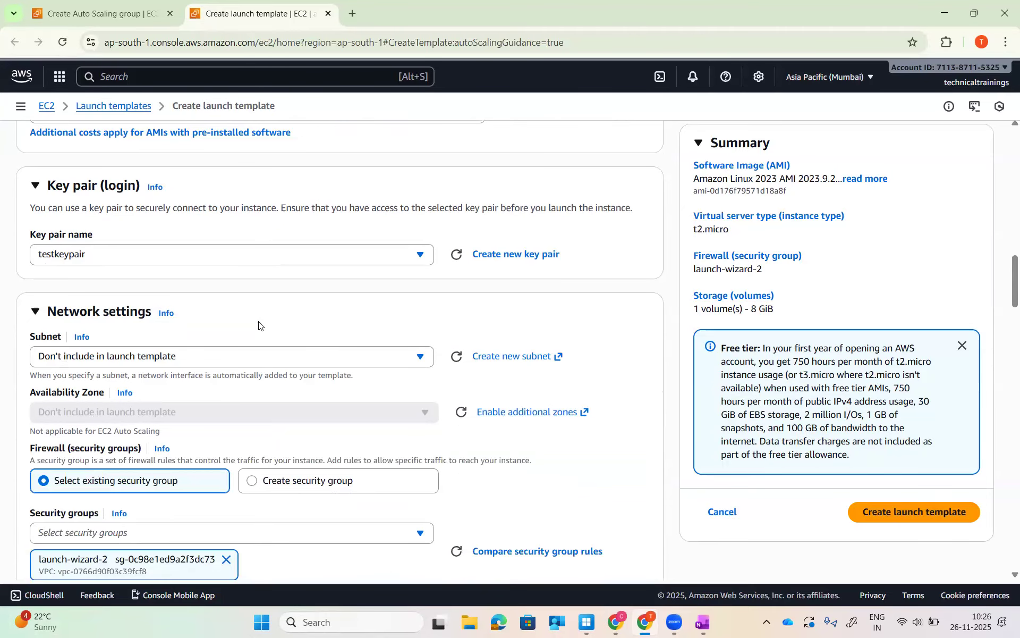
pyautogui.scroll(-5, 259, 325)
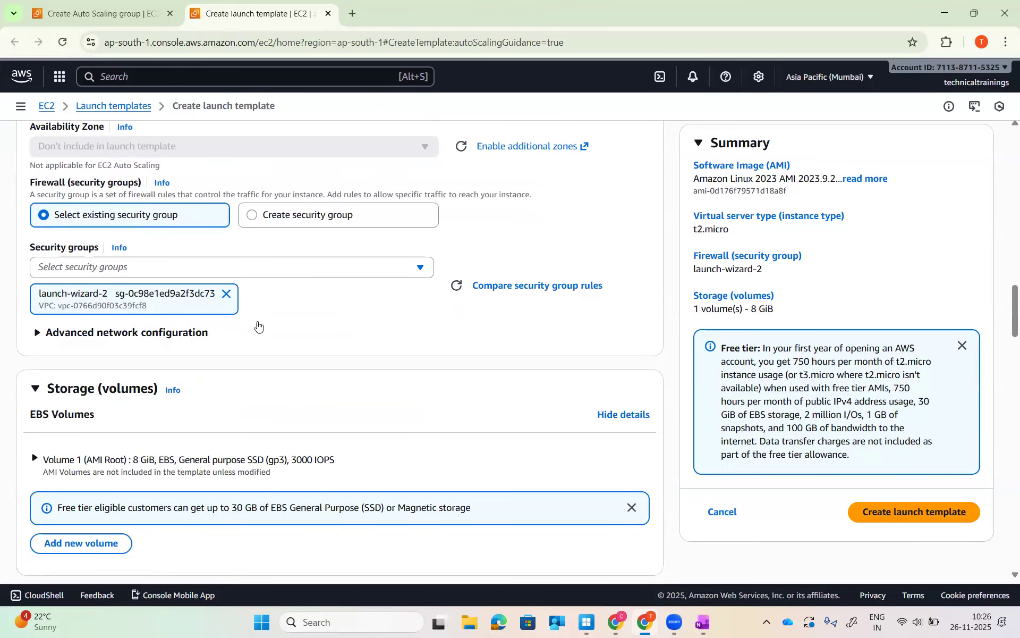
pyautogui.scroll(-12, 260, 325)
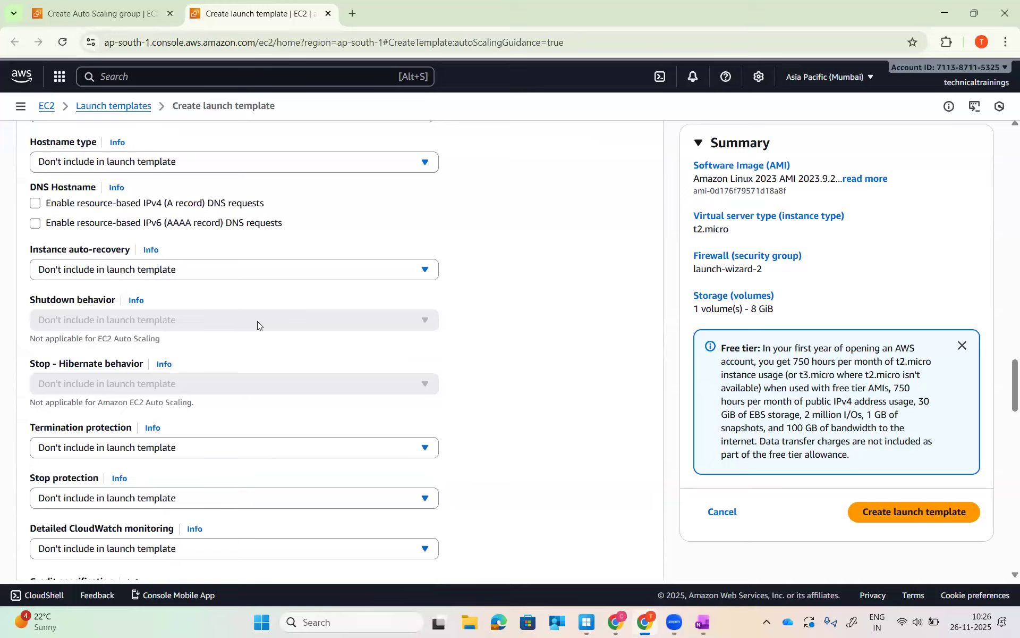
pyautogui.scroll(-12, 257, 321)
pyautogui.scroll(-12, 257, 324)
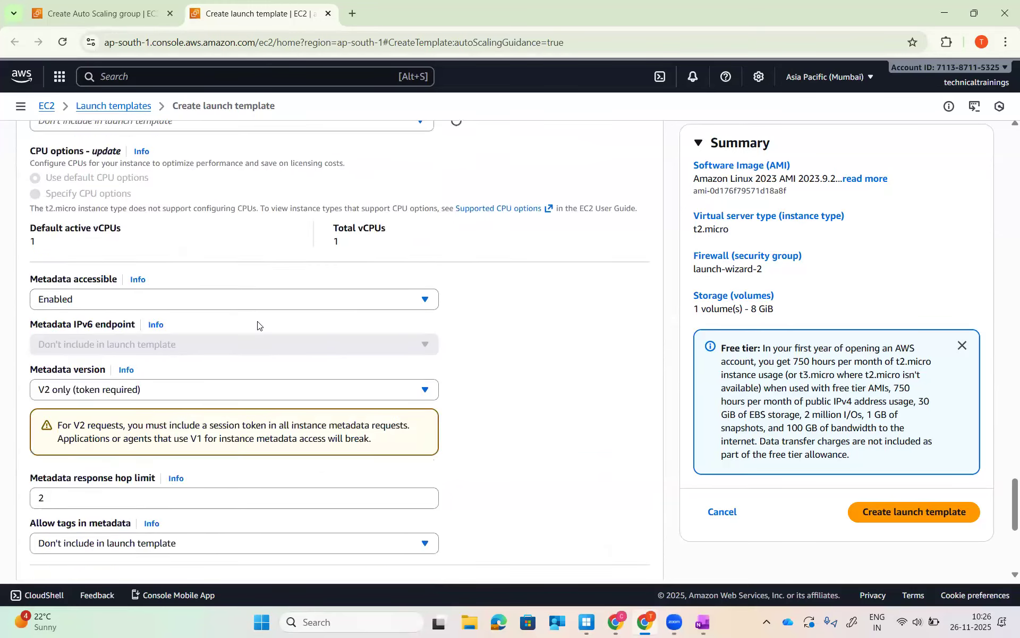
# Copy the entire ec2-user-data.sh script from Notepad and paste it into the launch template's user data field in Chrome.
pyautogui.click(232, 358)
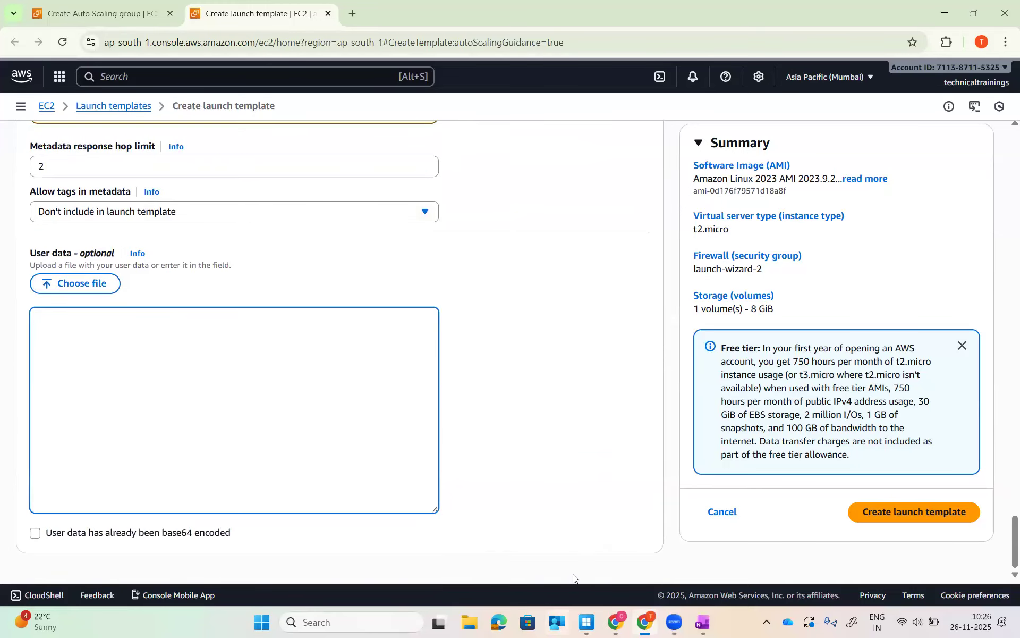
pyautogui.click(337, 625)
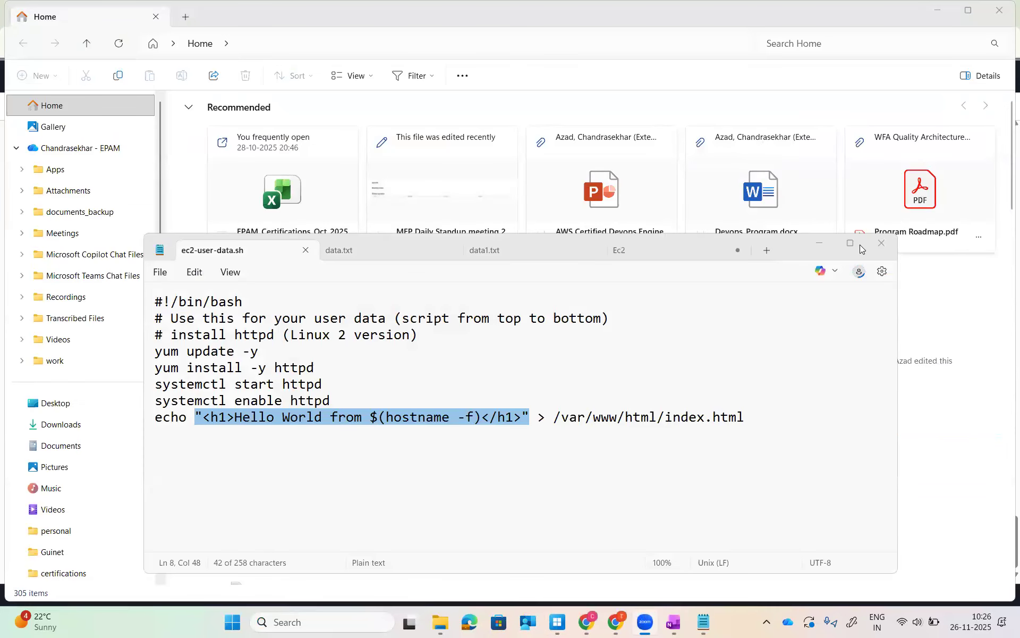
pyautogui.click(856, 245)
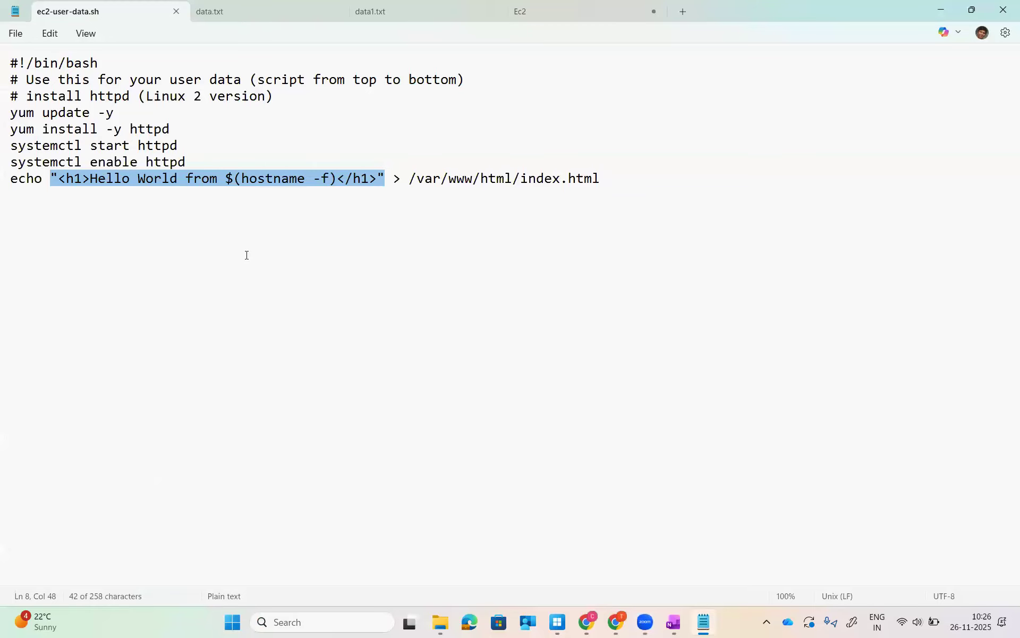
pyautogui.hotkey('ctrl', 'a')
pyautogui.hotkey('ctrl', 'c')
pyautogui.hotkey('alt', 'Tab')
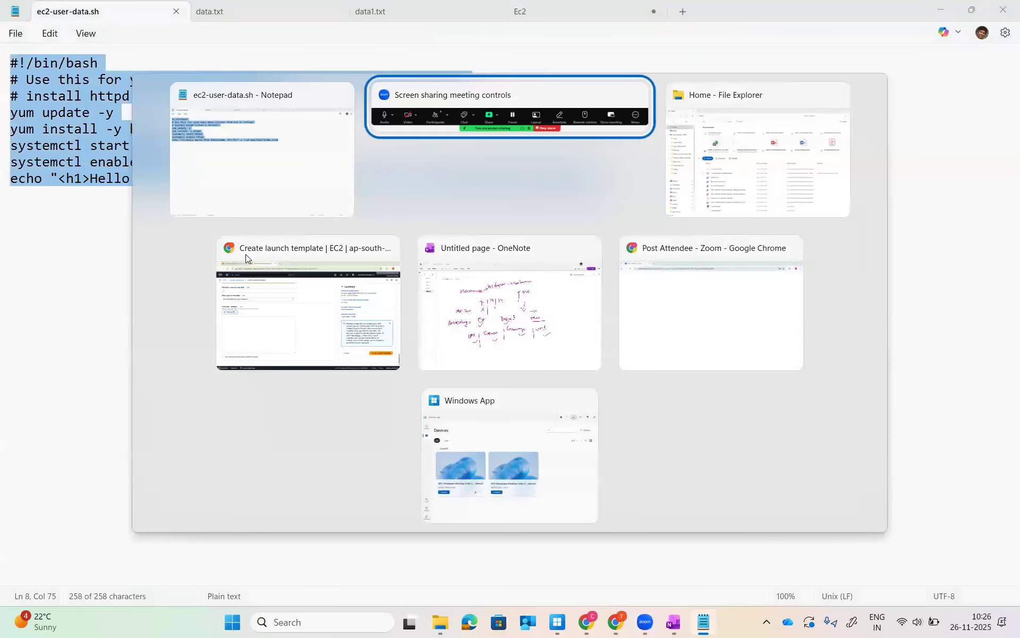
pyautogui.click(246, 254)
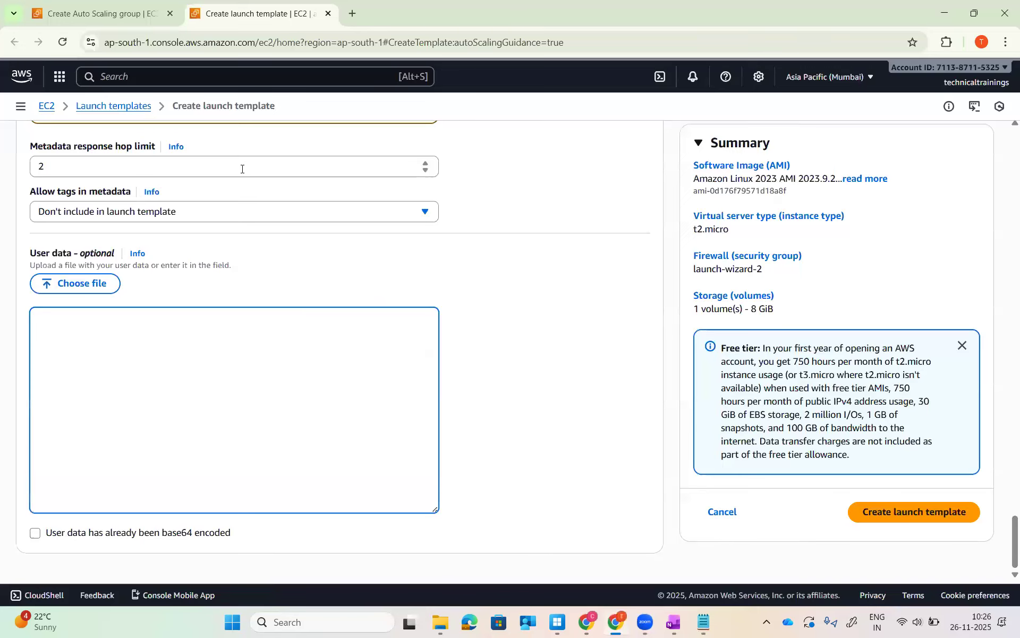
pyautogui.hotkey('ctrl', 'v')
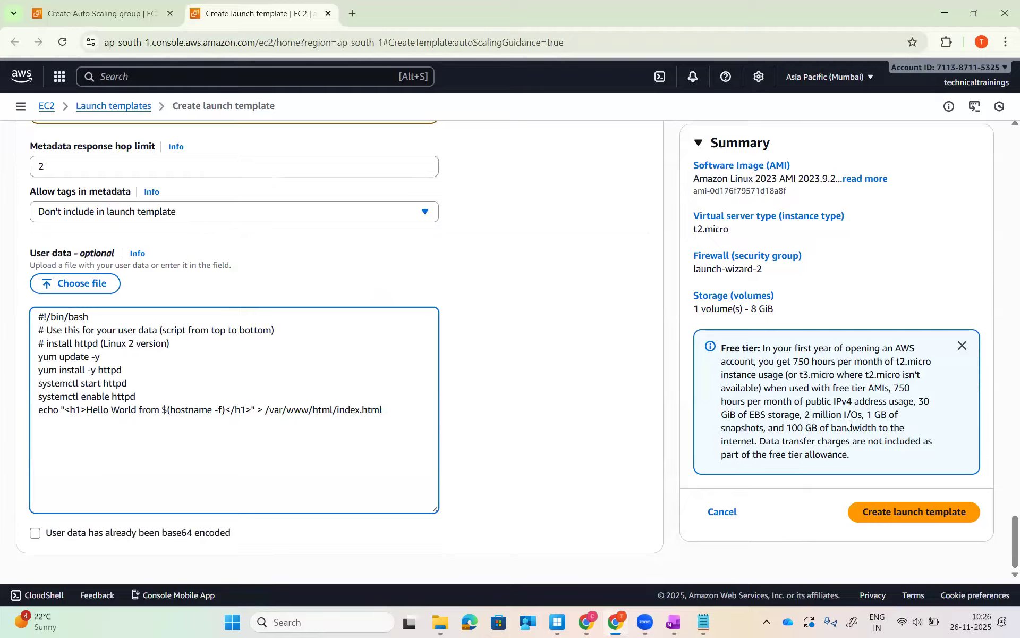
# Review the launch template's configuration from the key pair and network settings through the advanced details to the user data script.
pyautogui.moveTo(746, 512); pyautogui.dragTo(618, 621)
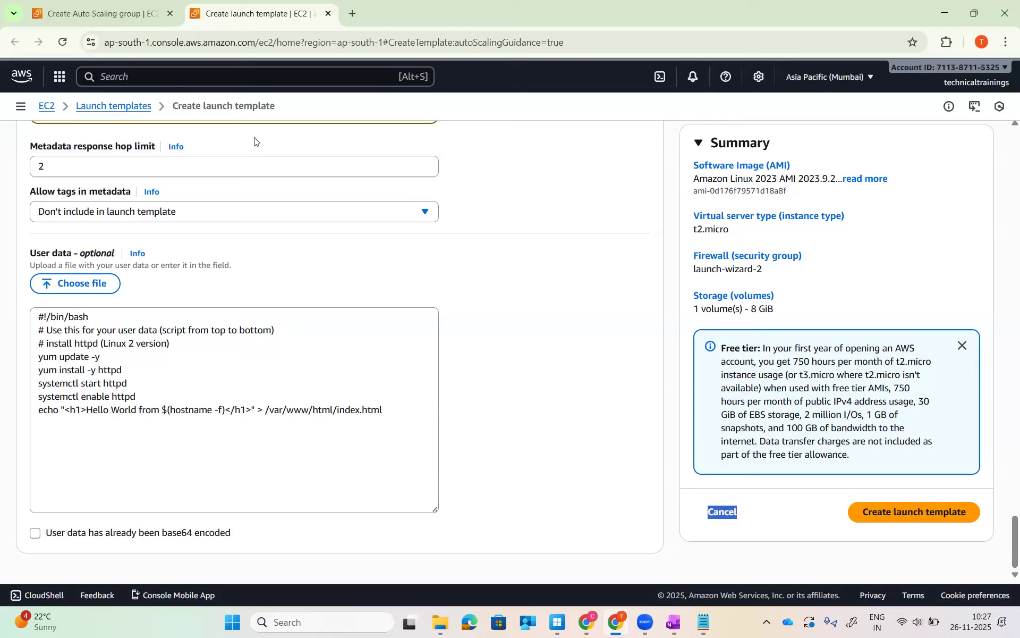
pyautogui.scroll(1, 528, 344)
pyautogui.scroll(-1, 526, 344)
pyautogui.scroll(15, 557, 362)
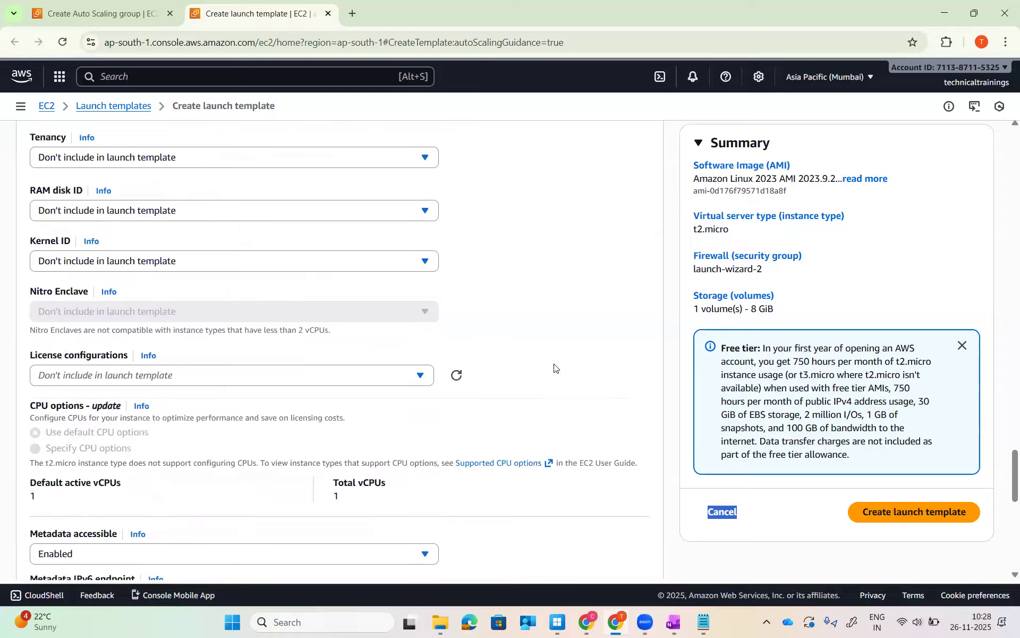
pyautogui.scroll(12, 554, 368)
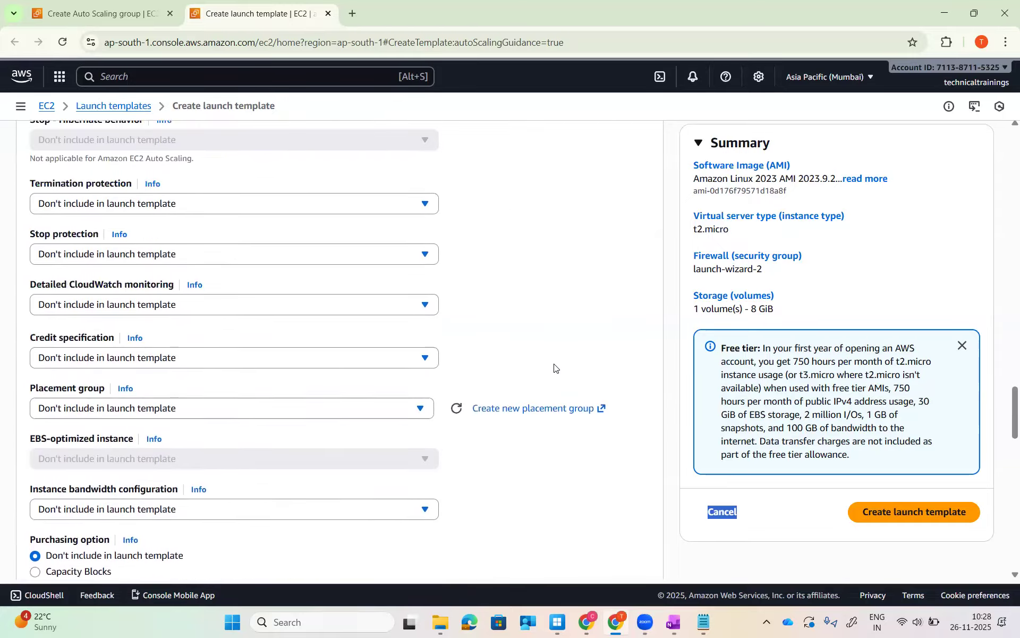
pyautogui.scroll(15, 552, 363)
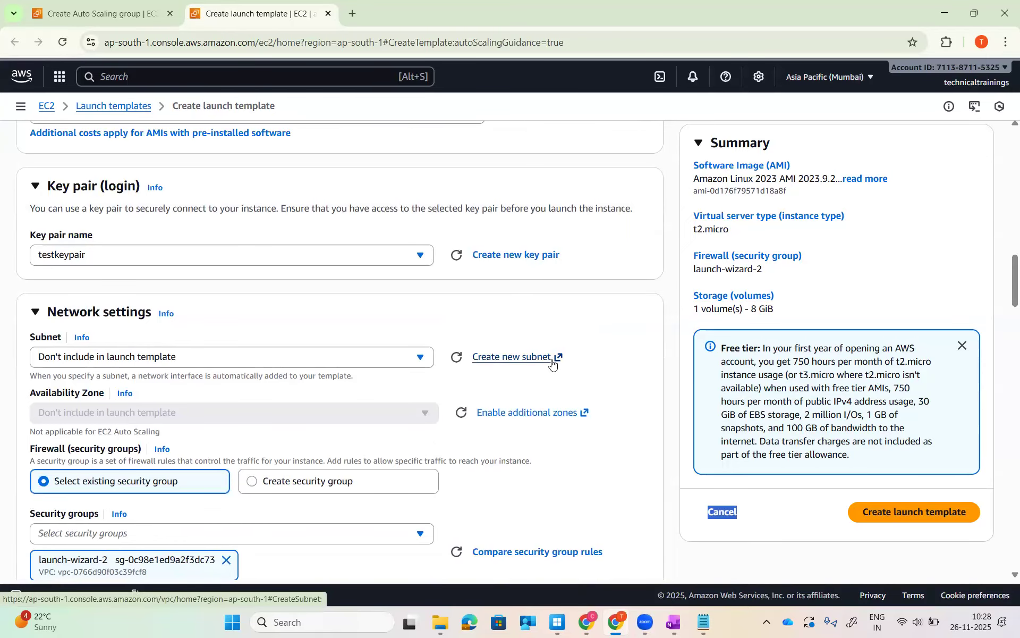
pyautogui.scroll(-20, 593, 377)
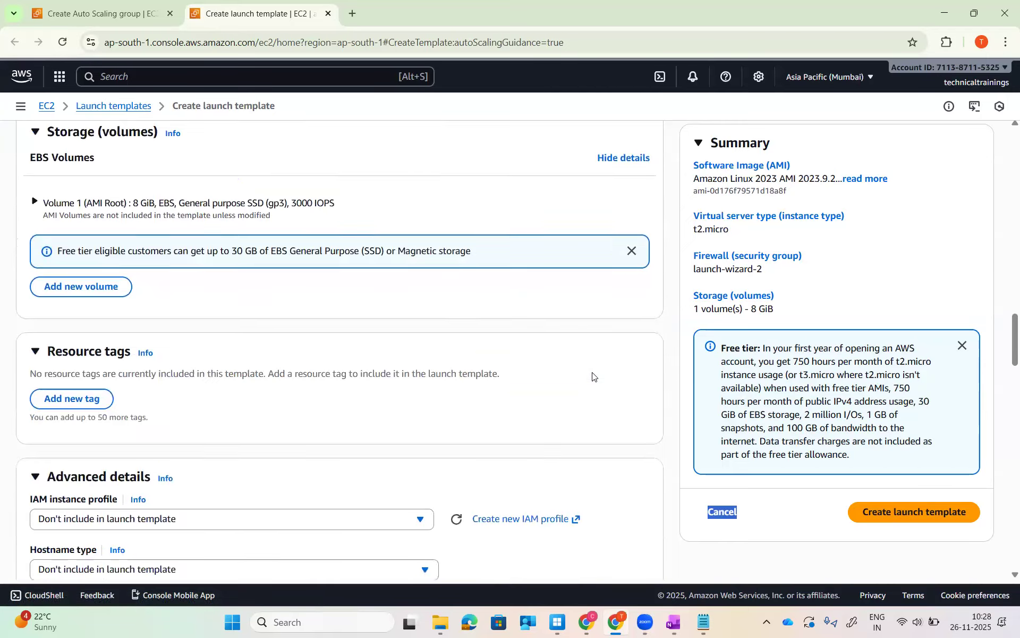
pyautogui.scroll(-15, 595, 383)
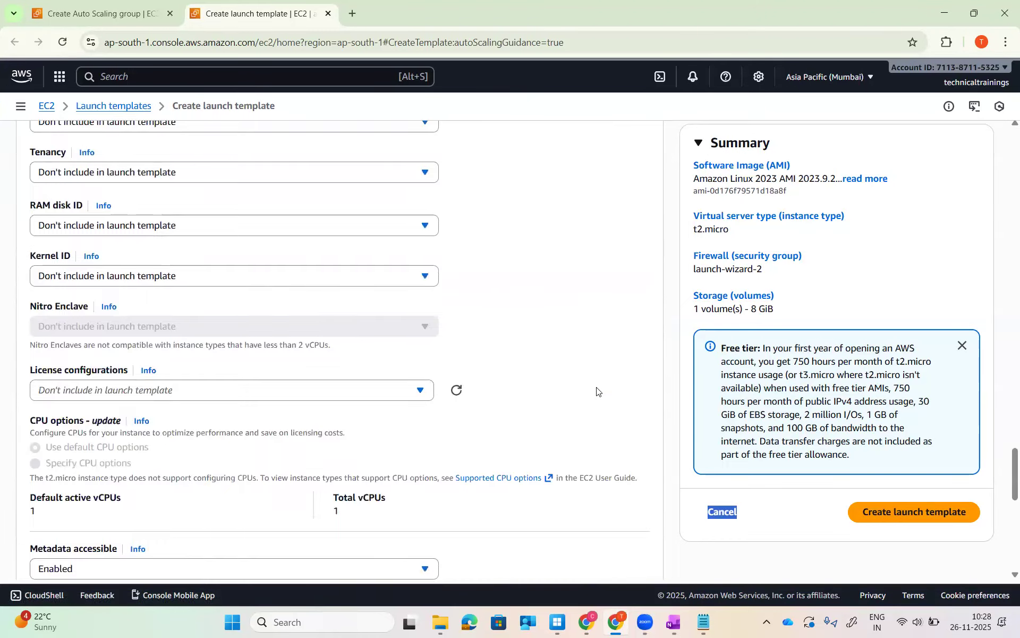
pyautogui.scroll(-2, 596, 390)
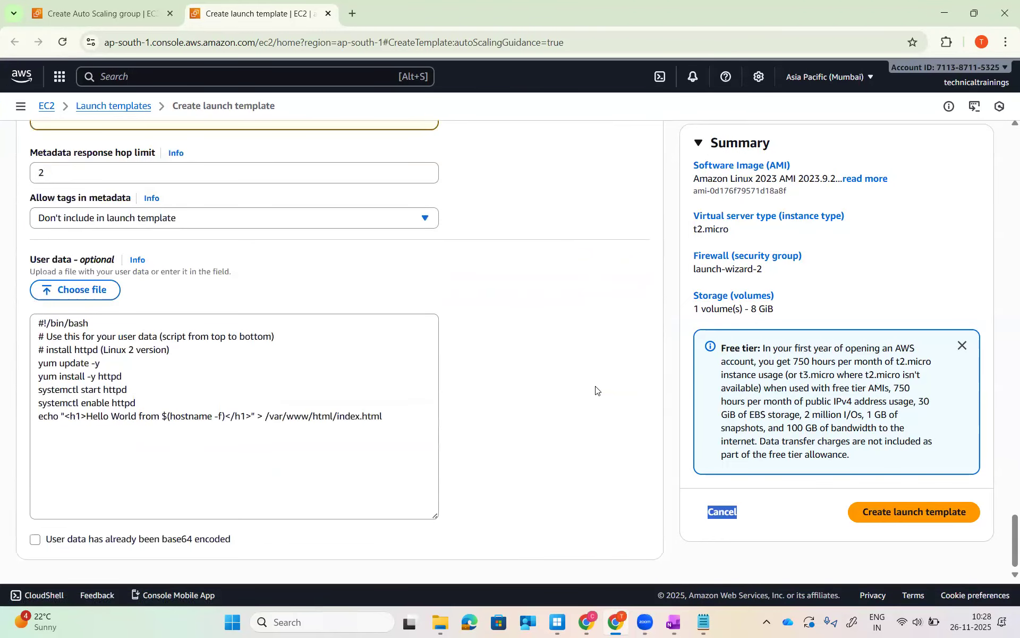
pyautogui.scroll(-1, 489, 405)
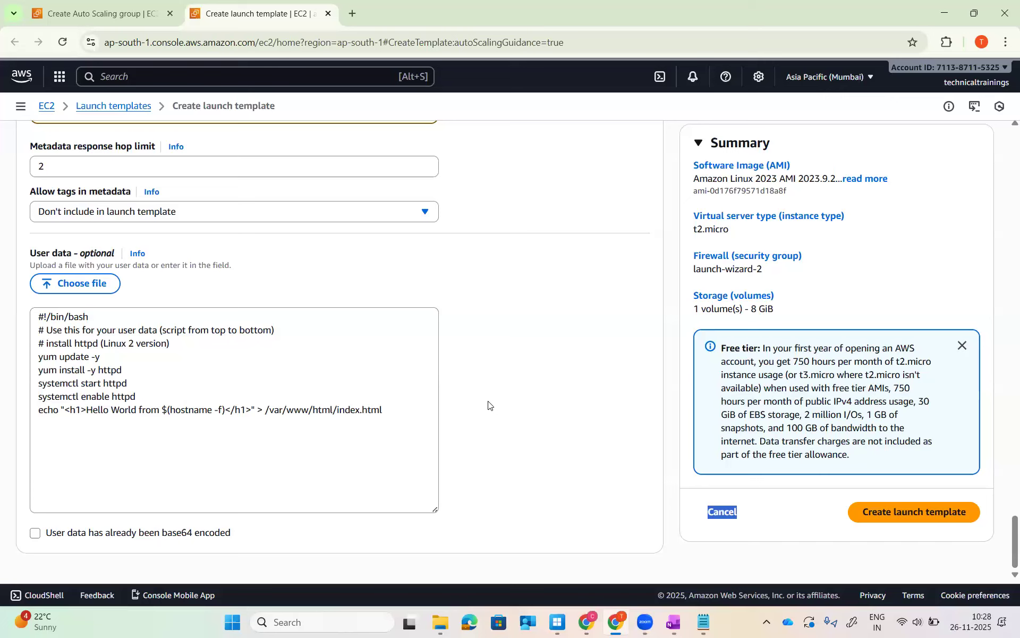
# Create the launch template with the user data script and open the list of launch templates.
pyautogui.moveTo(404, 409); pyautogui.dragTo(35, 317)
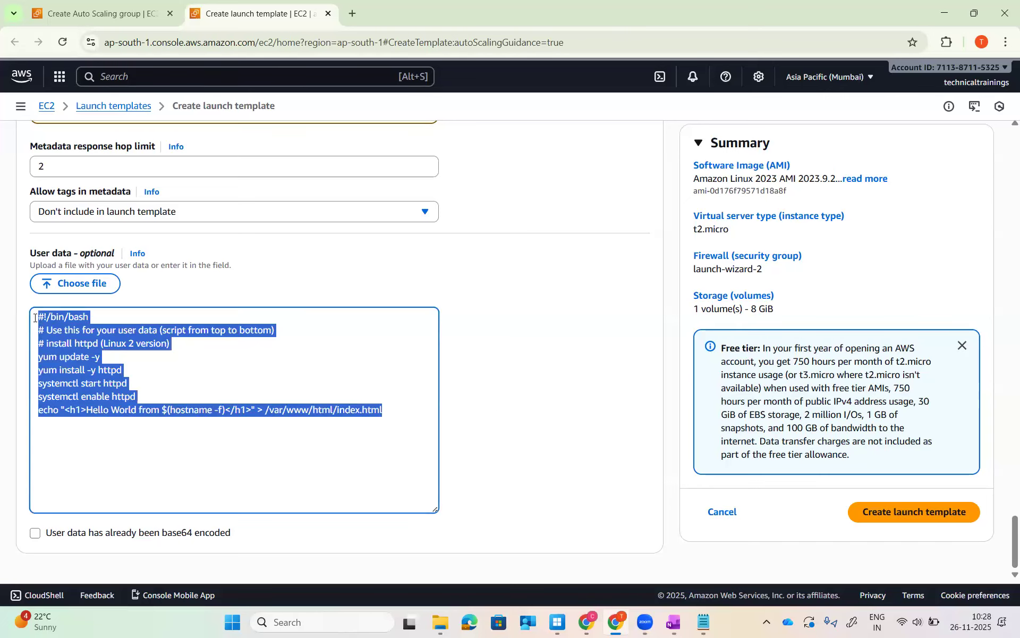
pyautogui.click(933, 524)
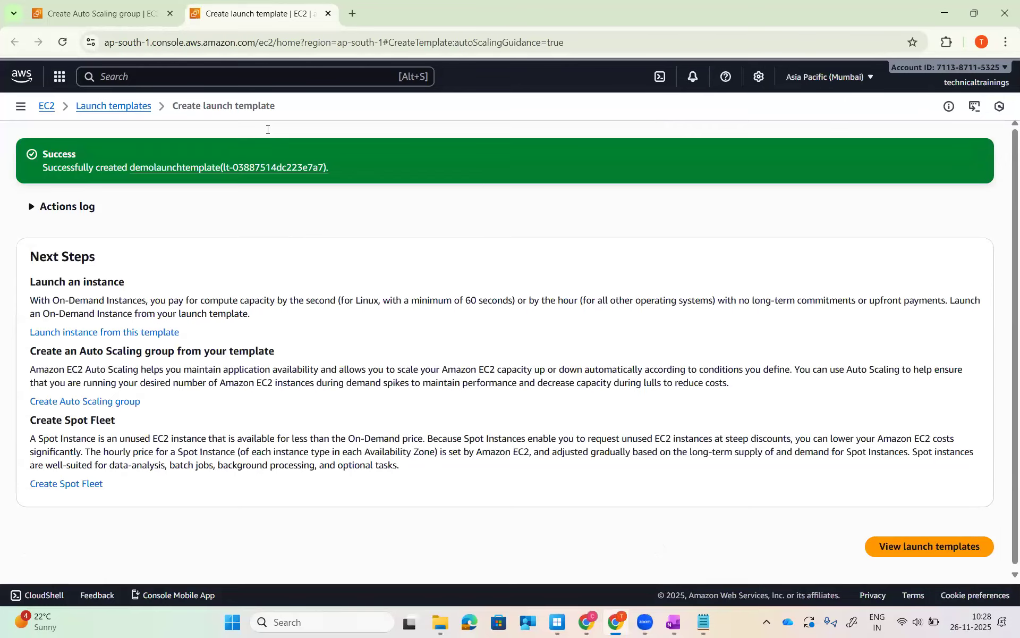
pyautogui.click(123, 106)
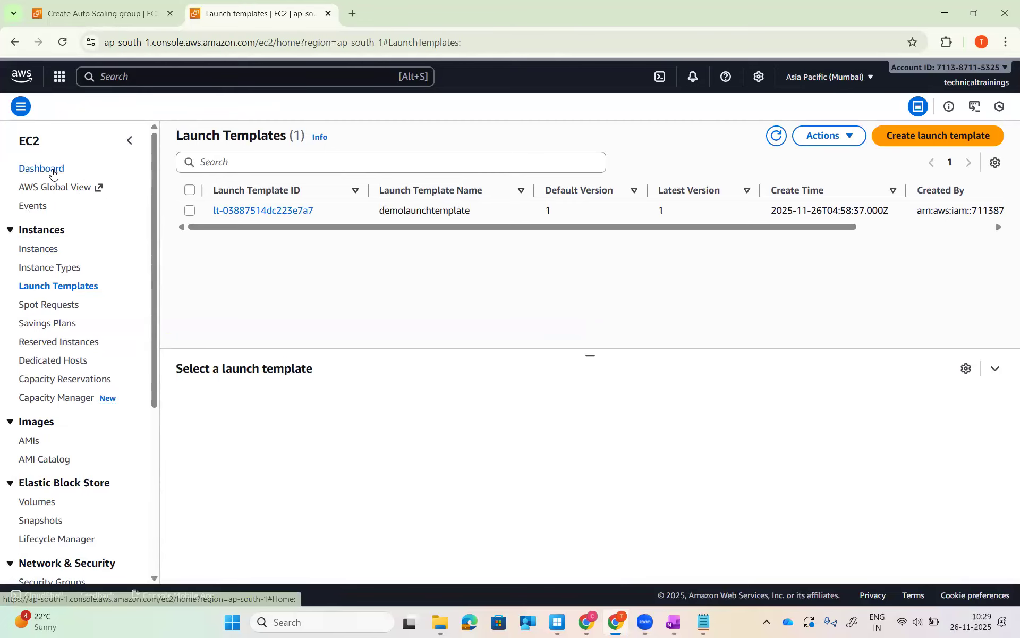
# Open the EC2 instances list and refresh it to check for running instances.
pyautogui.click(48, 253)
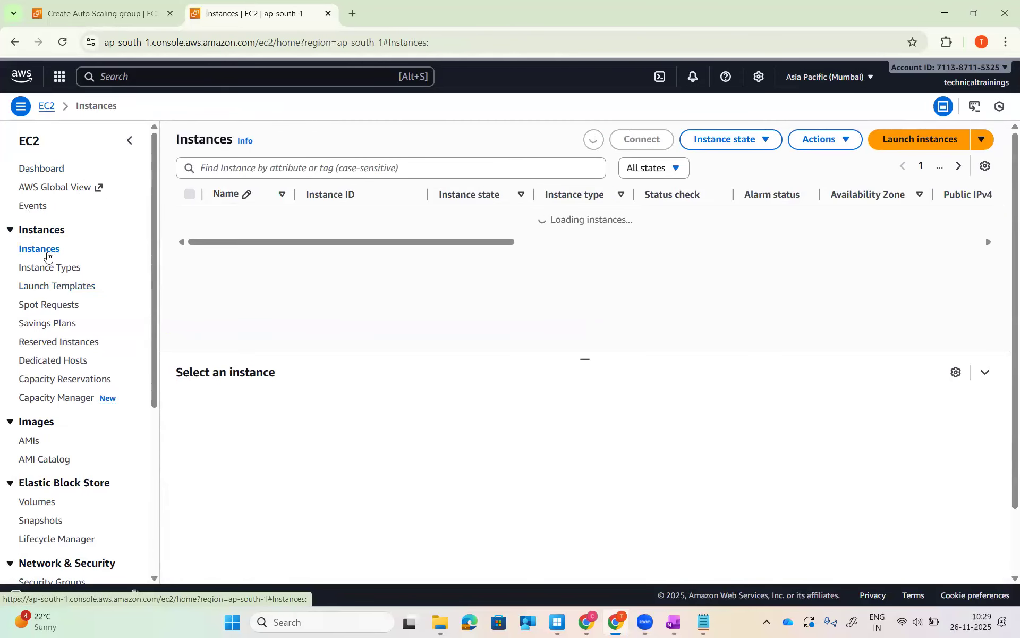
pyautogui.click(591, 145)
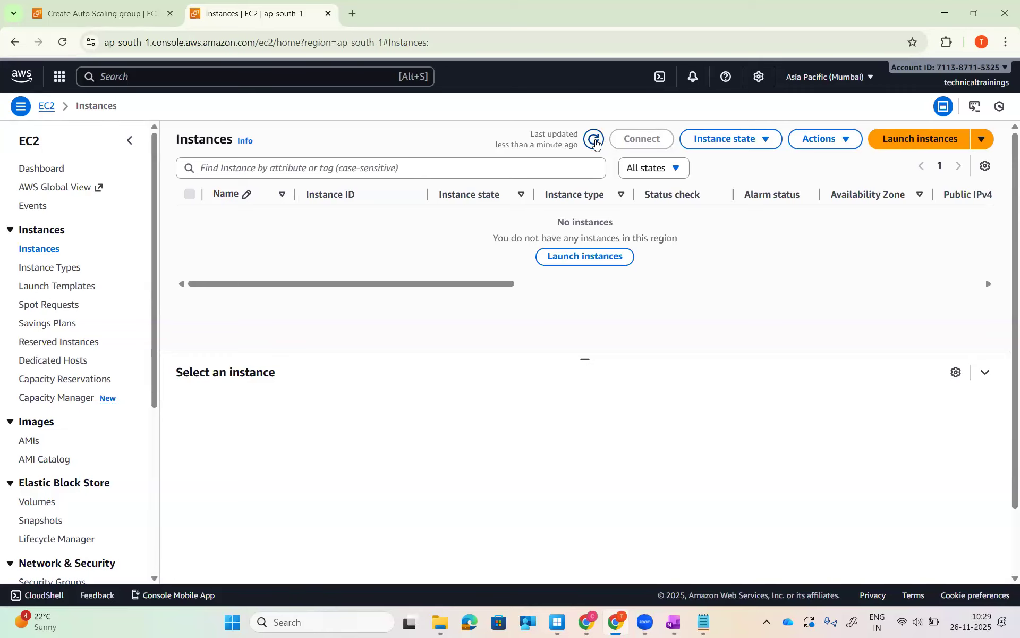
pyautogui.click(595, 141)
# Select demolaunchtemplate as the launch template for the demoasg Auto Scaling group, keeping the Default (1) version.
pyautogui.click(115, 16)
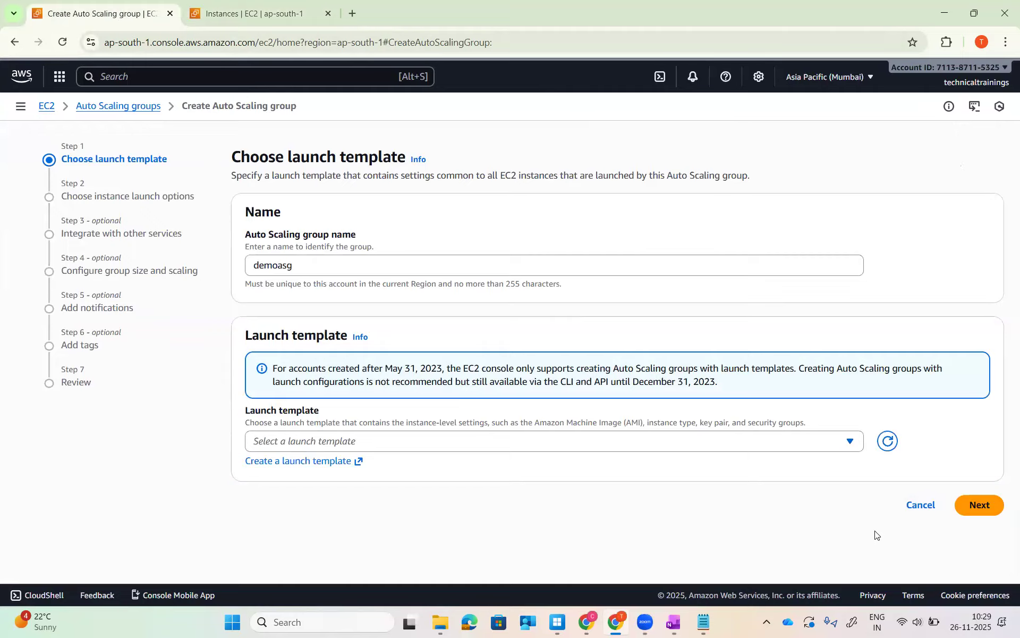
pyautogui.click(840, 446)
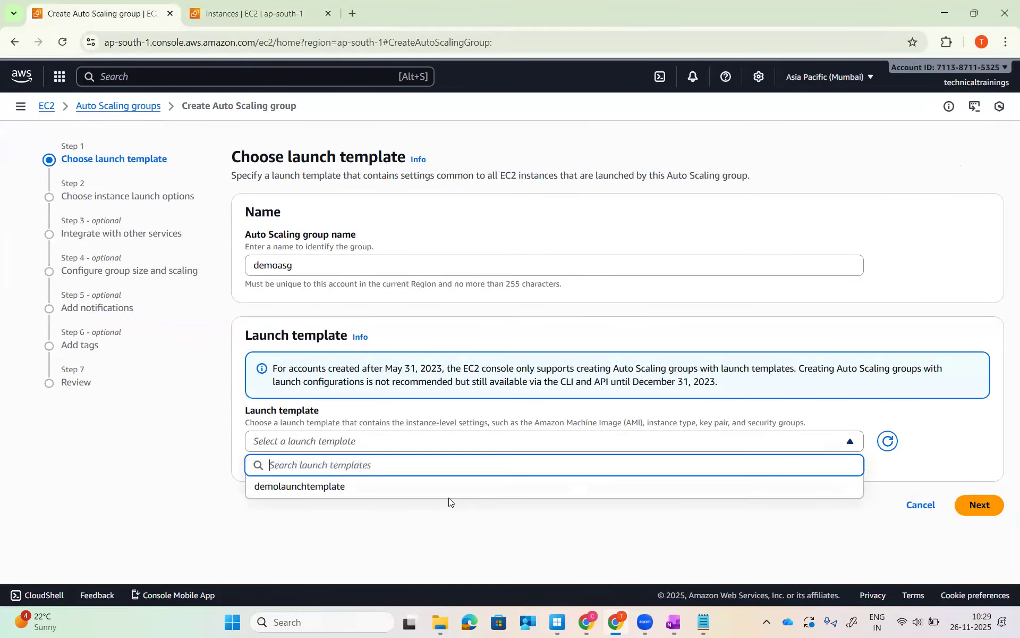
pyautogui.click(328, 488)
pyautogui.scroll(-1, 522, 505)
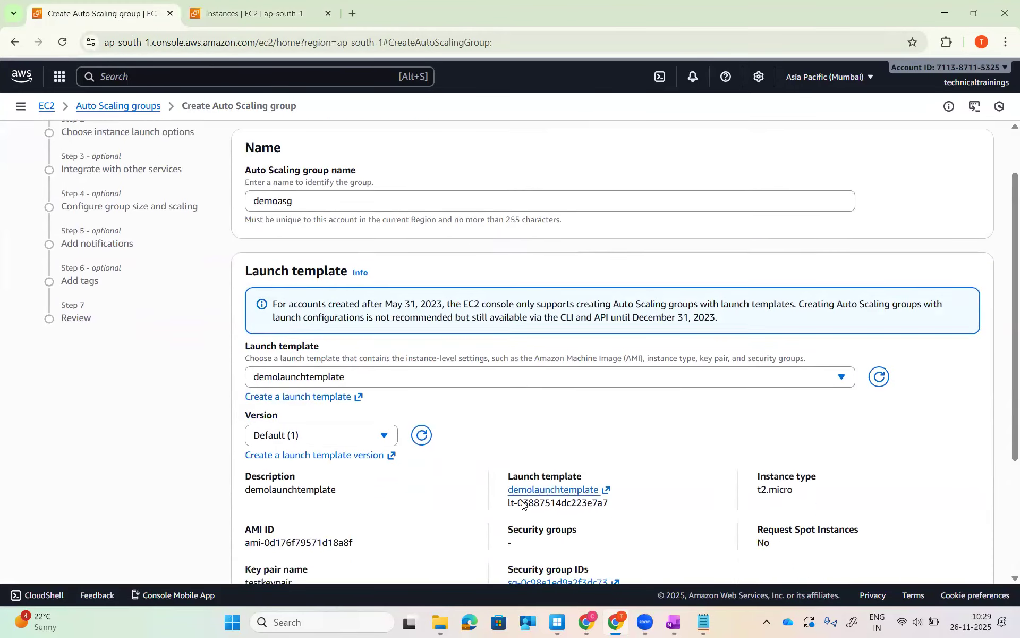
pyautogui.scroll(-3, 522, 505)
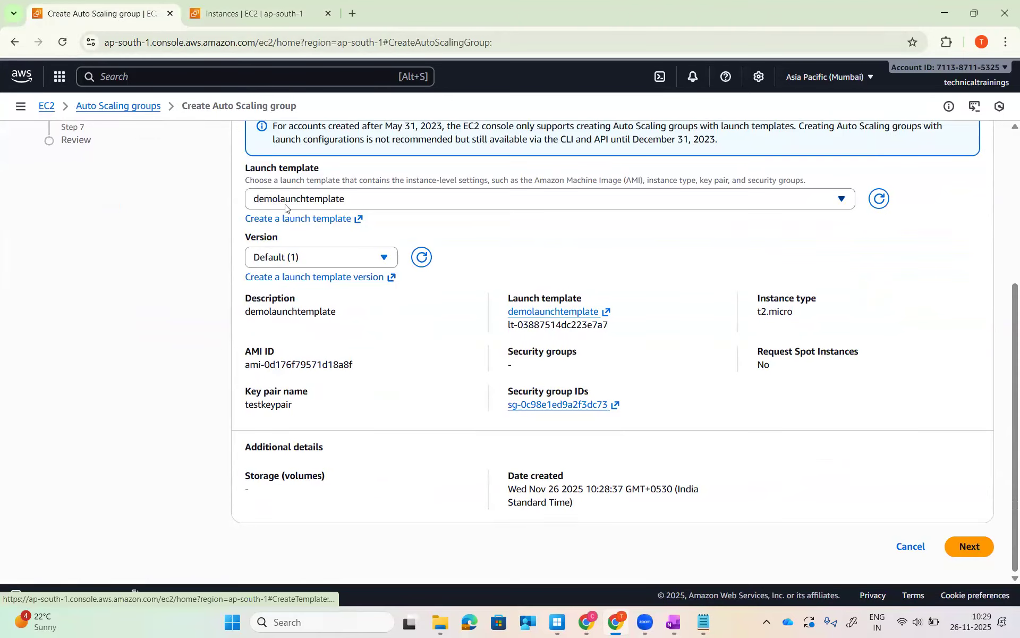
pyautogui.click(319, 258)
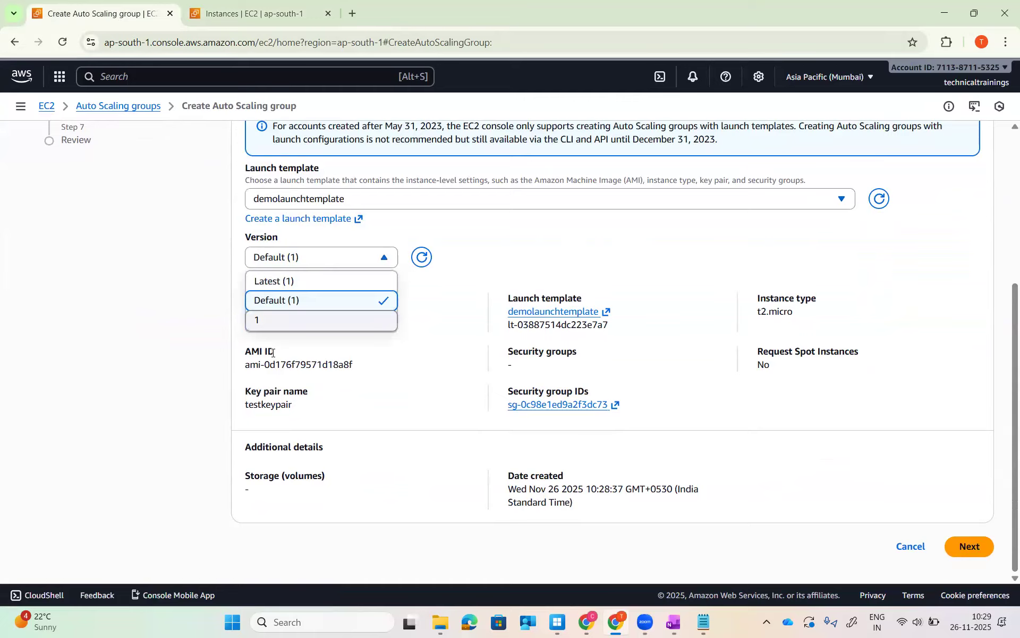
pyautogui.click(201, 343)
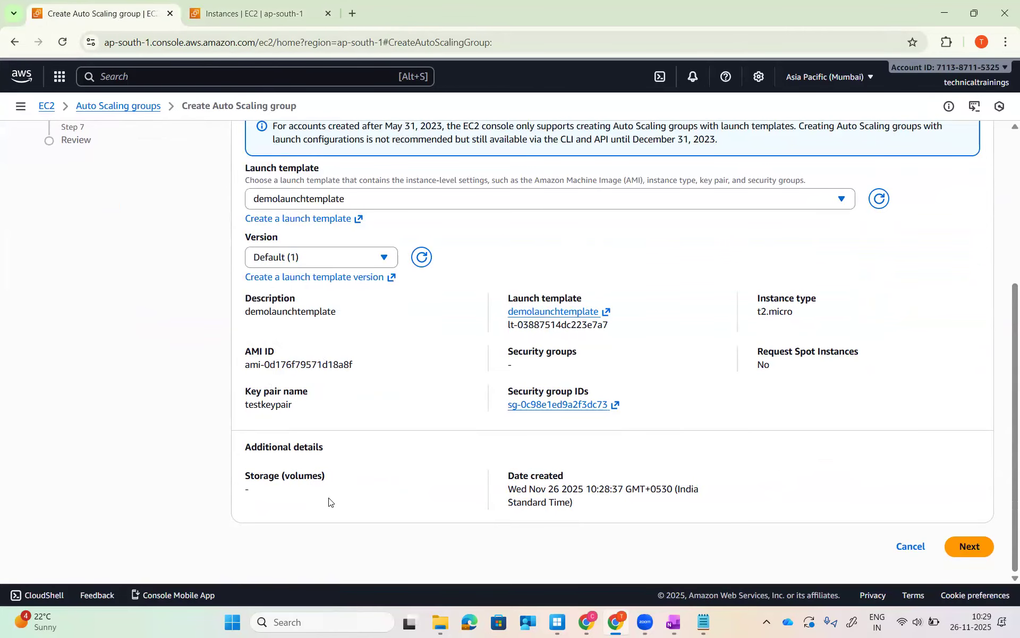
# Review the group name and the selected launch template's summary, including its description, AMI ID, key pair and security group.
pyautogui.scroll(2, 377, 469)
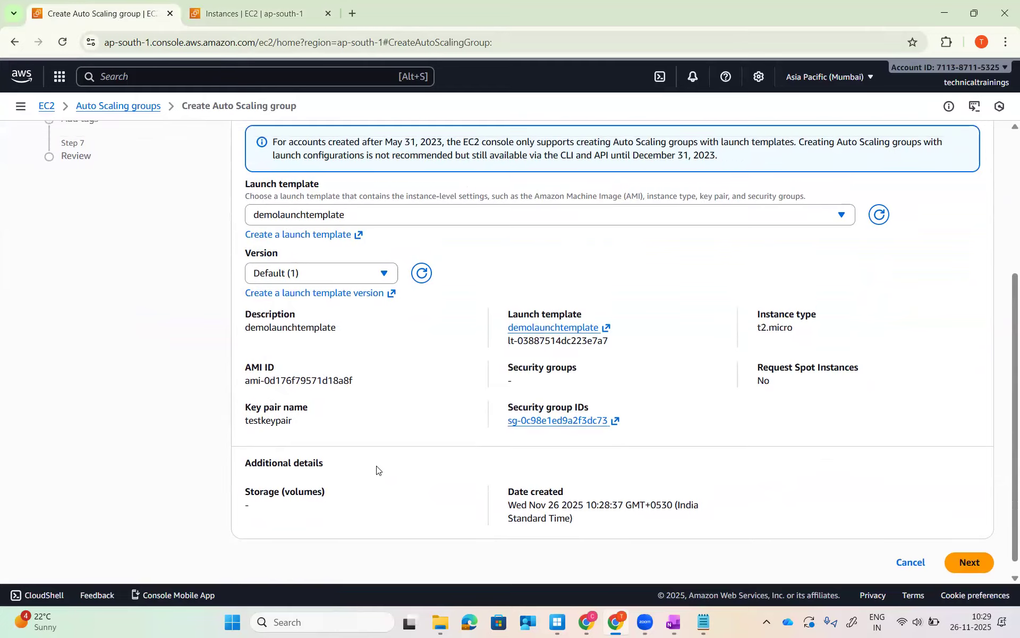
pyautogui.scroll(4, 377, 469)
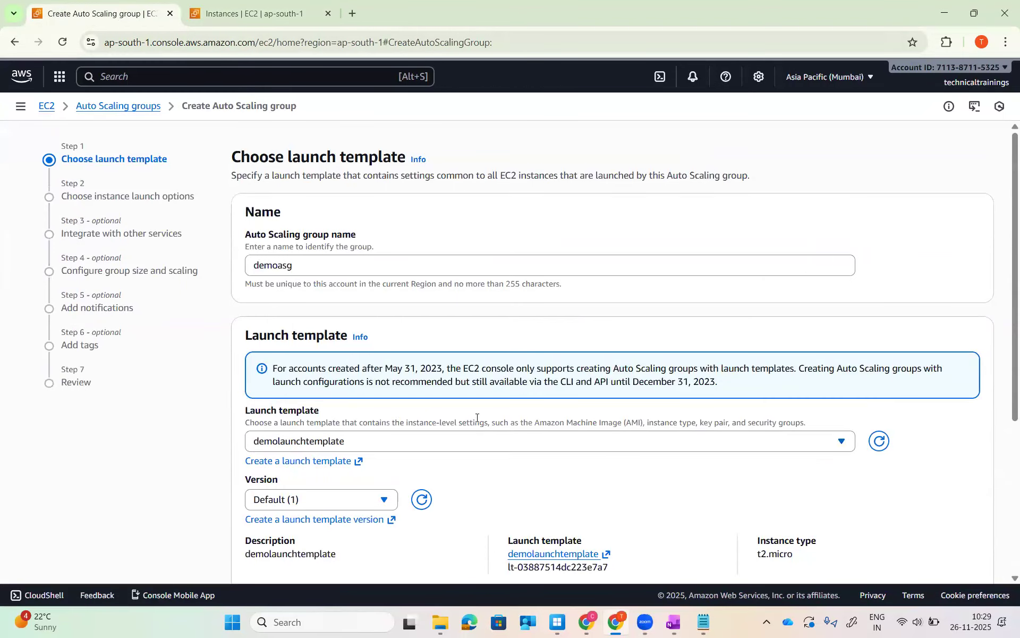
pyautogui.scroll(-4, 543, 427)
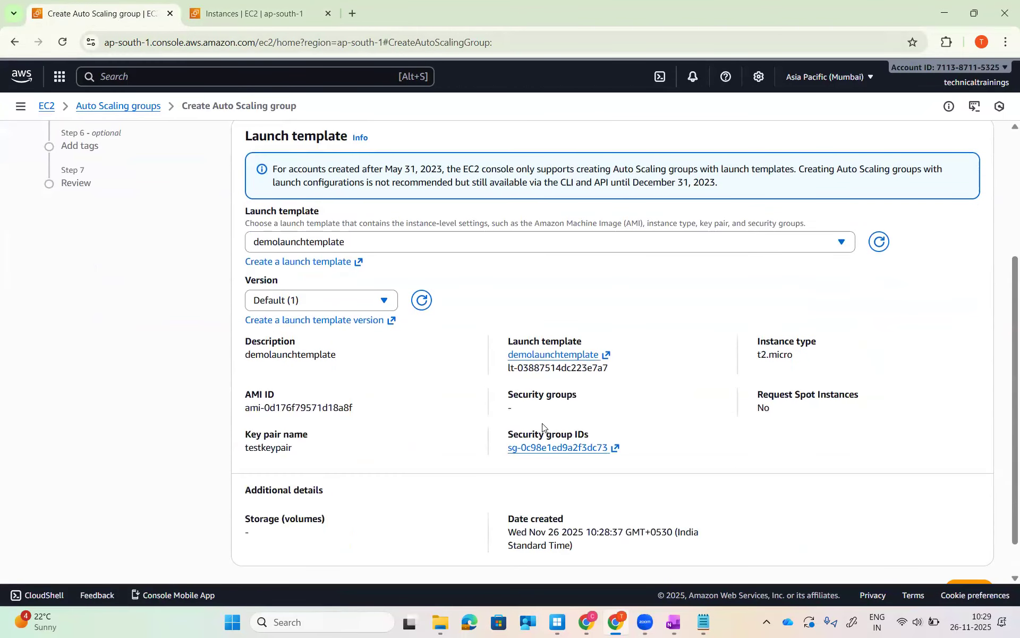
pyautogui.moveTo(270, 355); pyautogui.dragTo(319, 355)
pyautogui.moveTo(245, 408); pyautogui.dragTo(322, 408)
pyautogui.moveTo(266, 447); pyautogui.dragTo(292, 447)
pyautogui.click(652, 461)
pyautogui.moveTo(651, 458); pyautogui.dragTo(1010, 361)
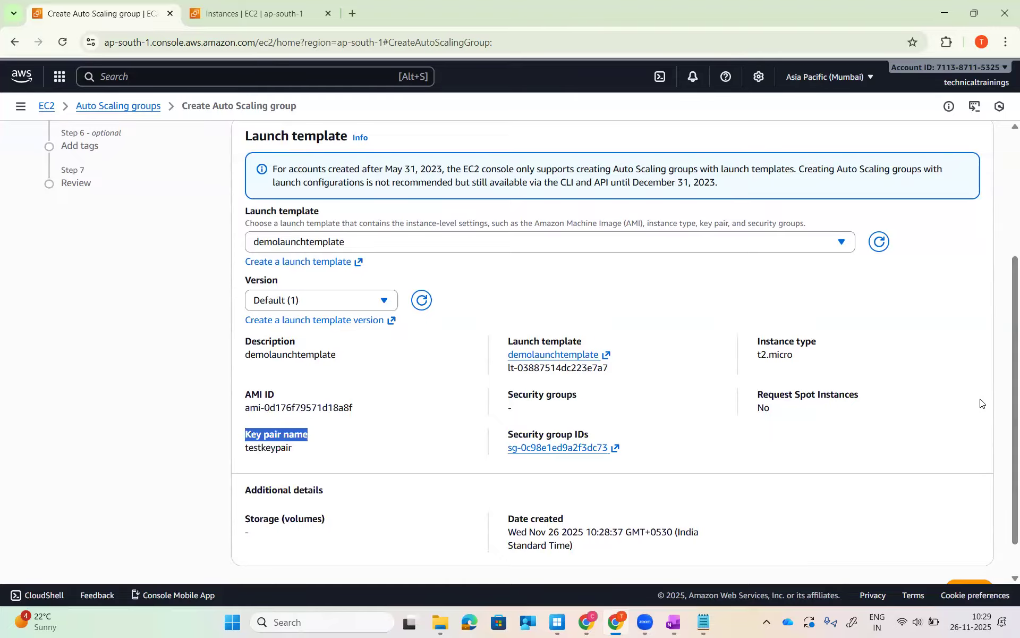
pyautogui.click(951, 416)
pyautogui.scroll(-2, 951, 416)
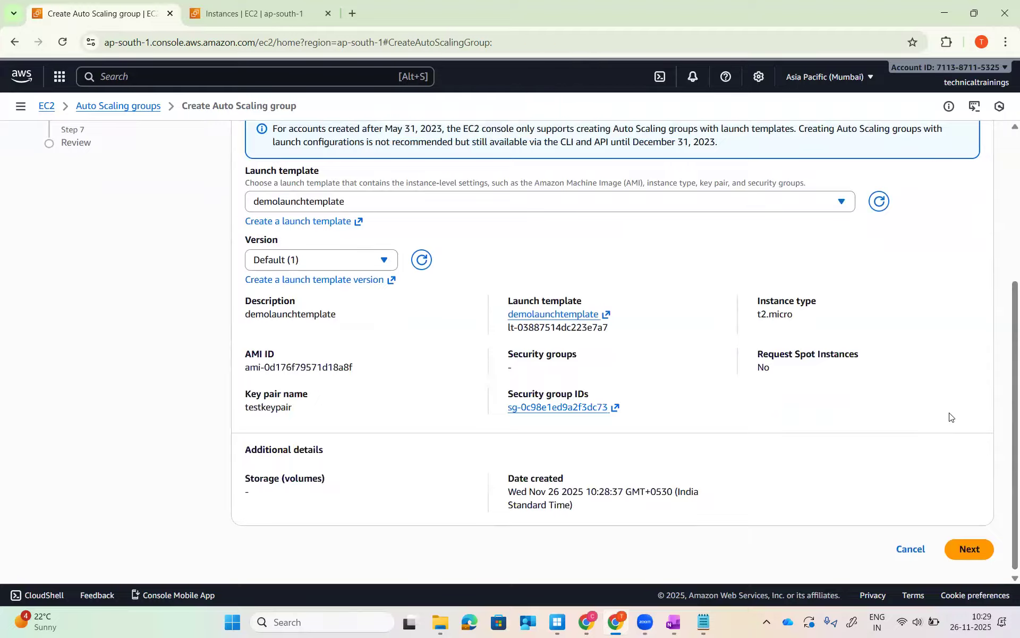
# Continue to the instance launch options and add the ap-south-1a, ap-south-1c and ap-south-1b subnets of the default VPC.
pyautogui.click(970, 548)
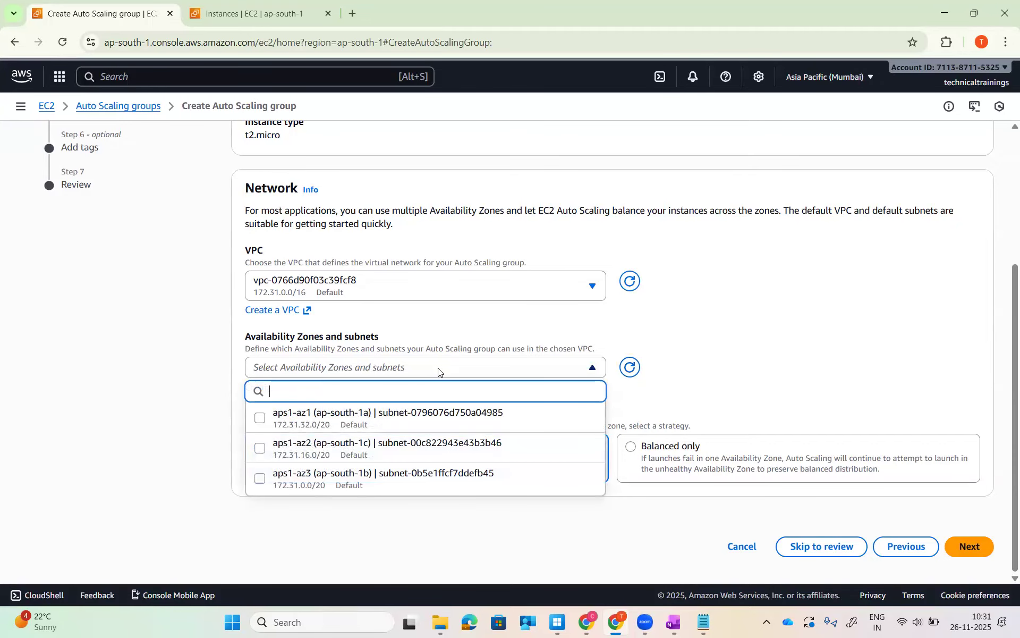
pyautogui.click(260, 419)
pyautogui.click(263, 448)
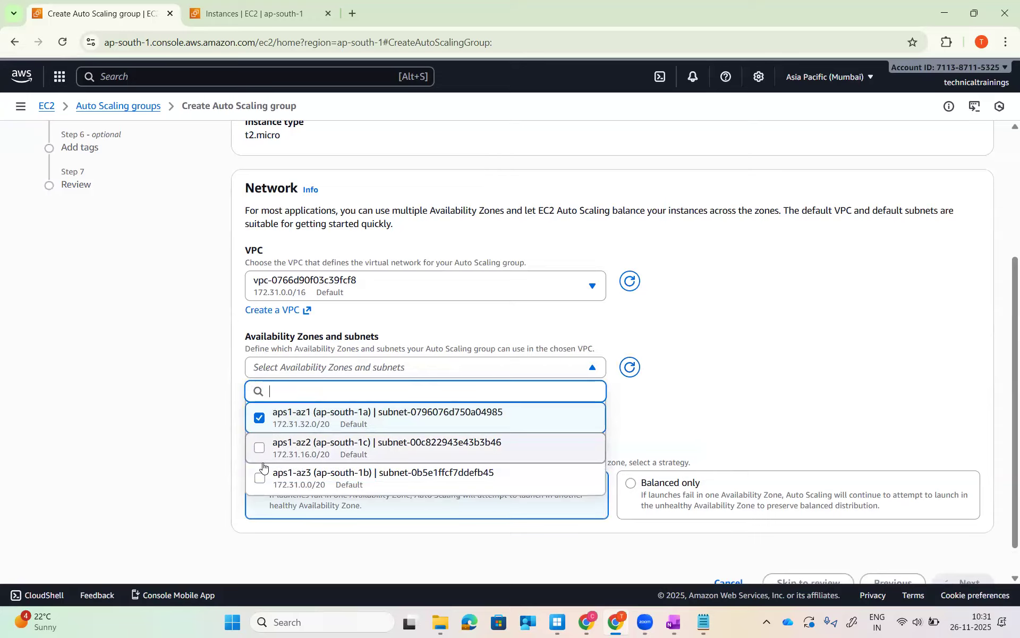
pyautogui.click(261, 478)
pyautogui.click(845, 372)
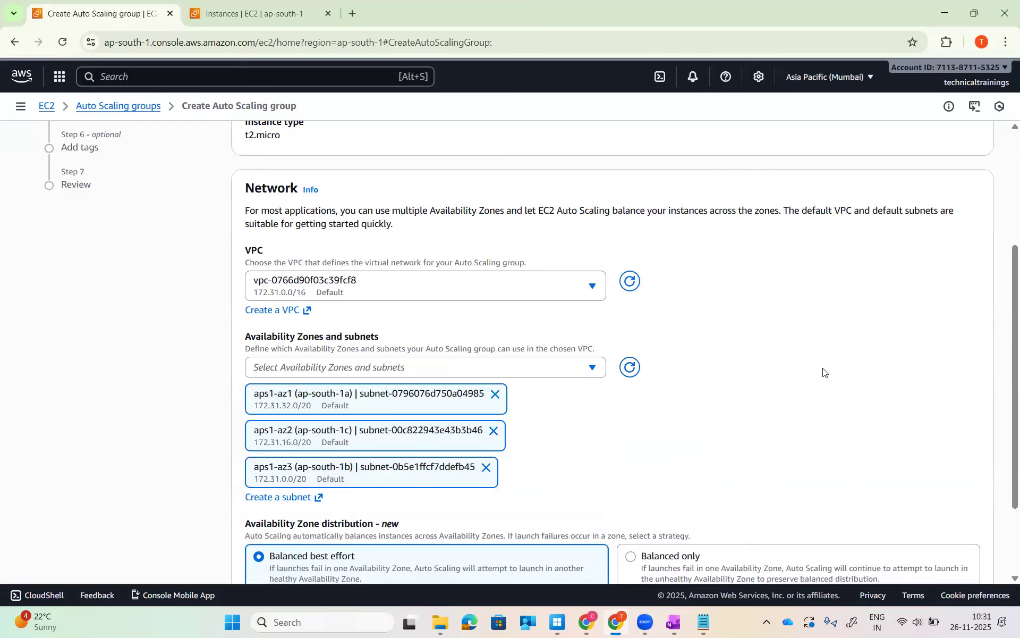
# Check the instance type requirements and network settings, keep Balanced best effort distribution, and continue to the service integration options.
pyautogui.scroll(-3, 825, 372)
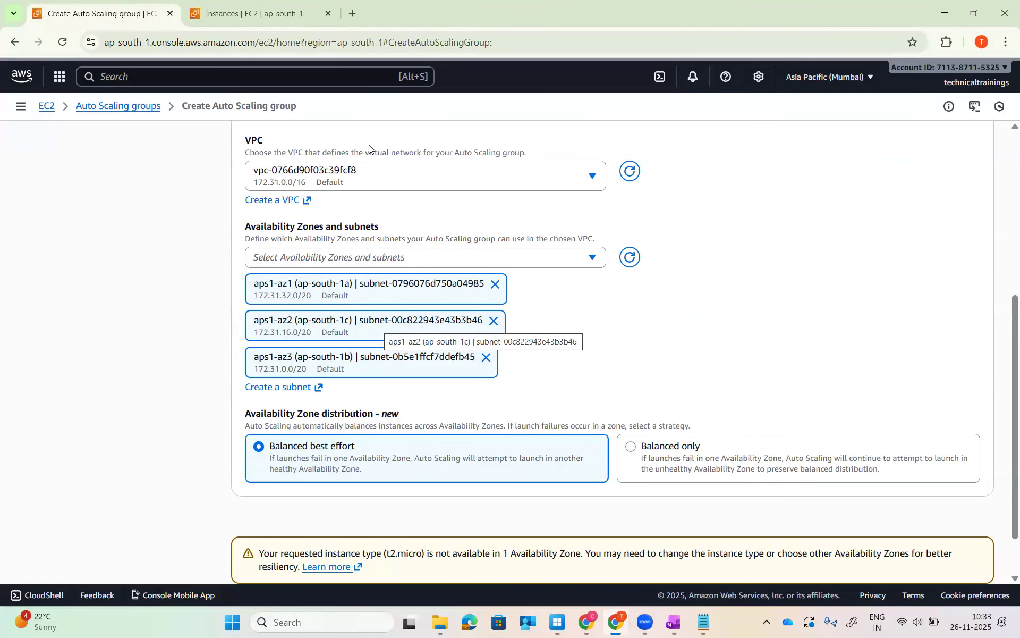
pyautogui.scroll(-1, 602, 255)
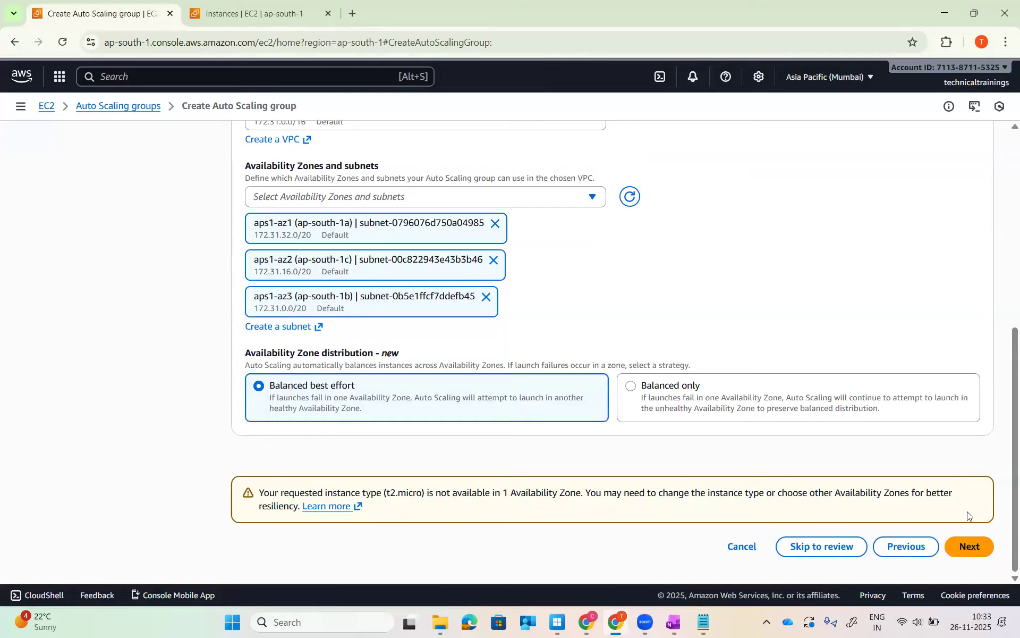
pyautogui.scroll(6, 824, 365)
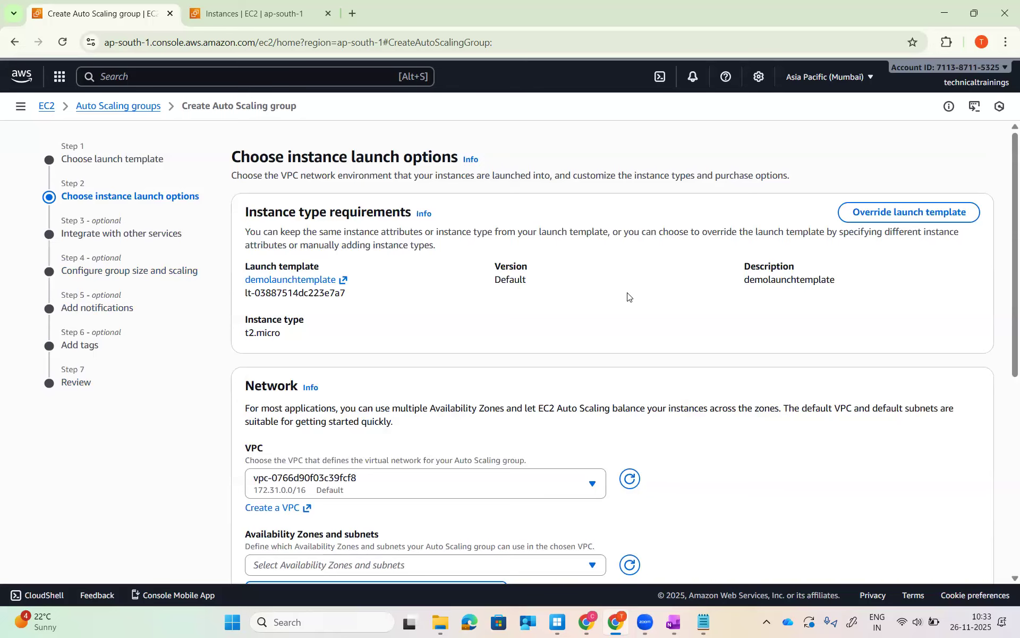
pyautogui.scroll(-5, 633, 298)
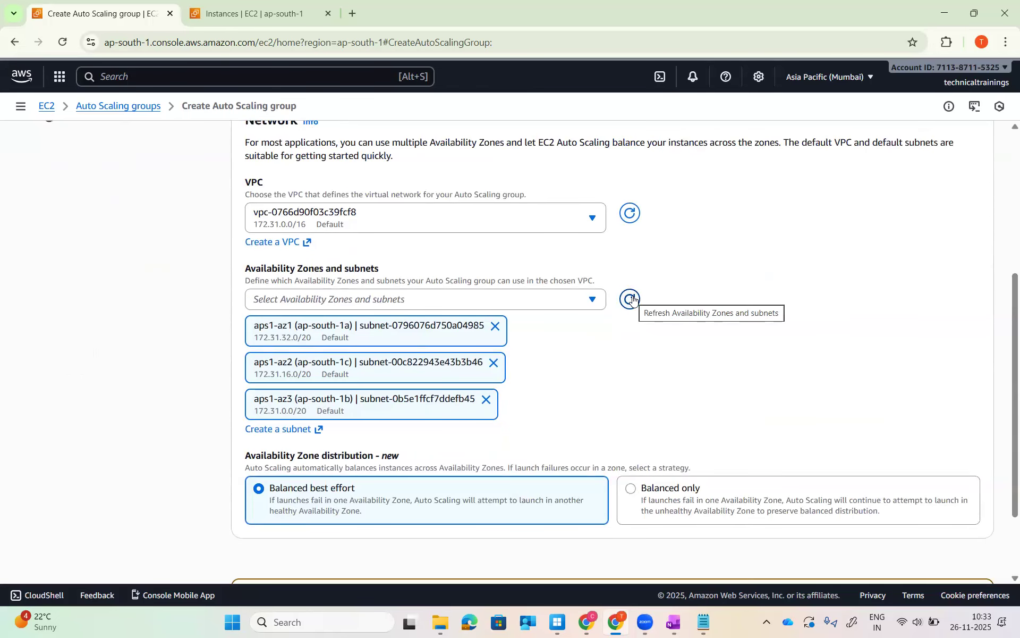
pyautogui.scroll(4, 632, 301)
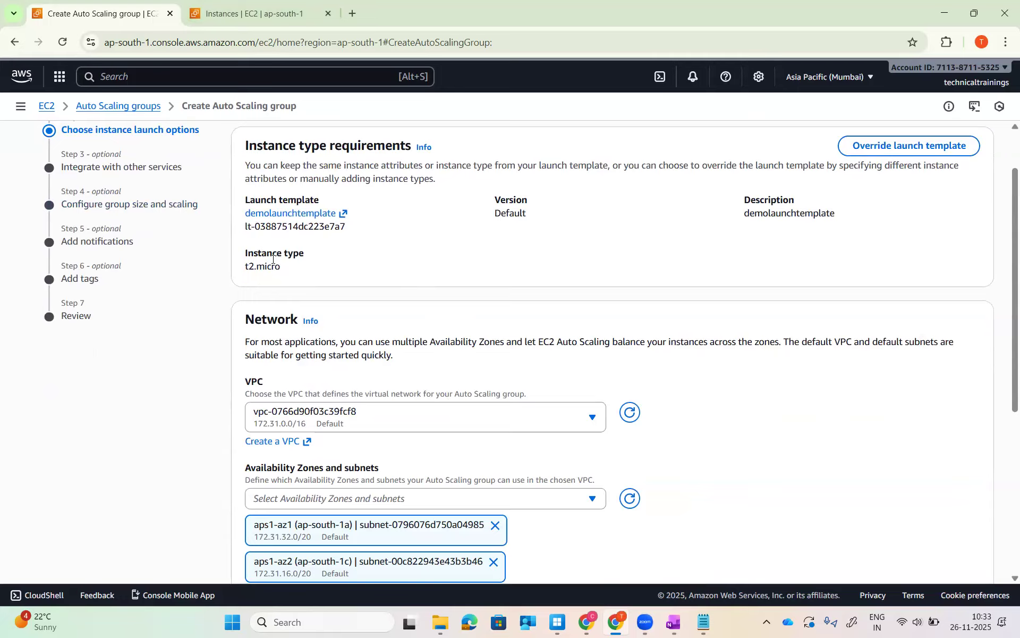
pyautogui.scroll(-5, 752, 330)
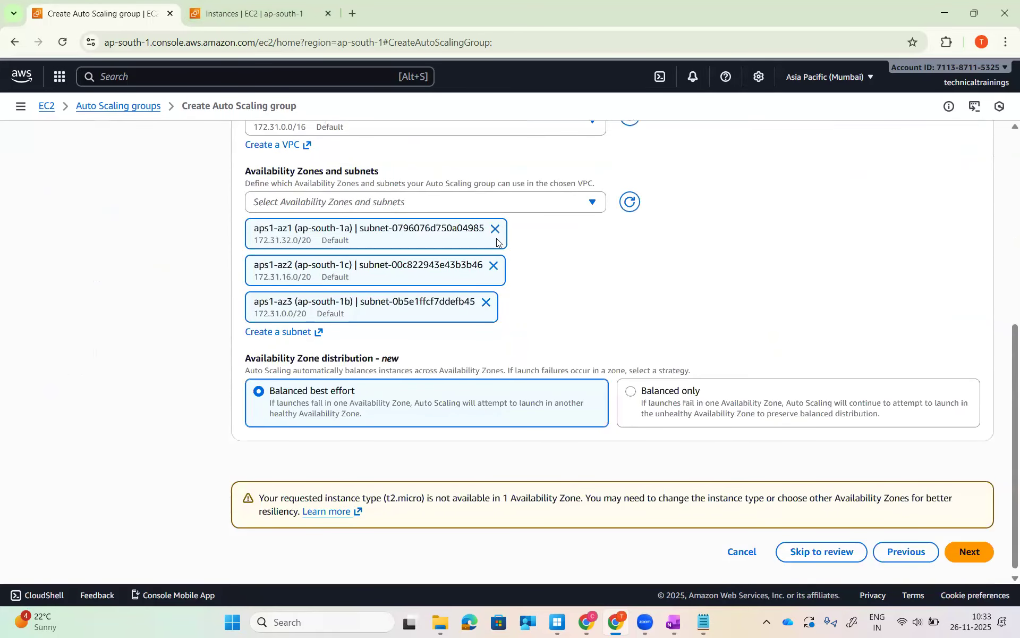
pyautogui.scroll(-1, 922, 413)
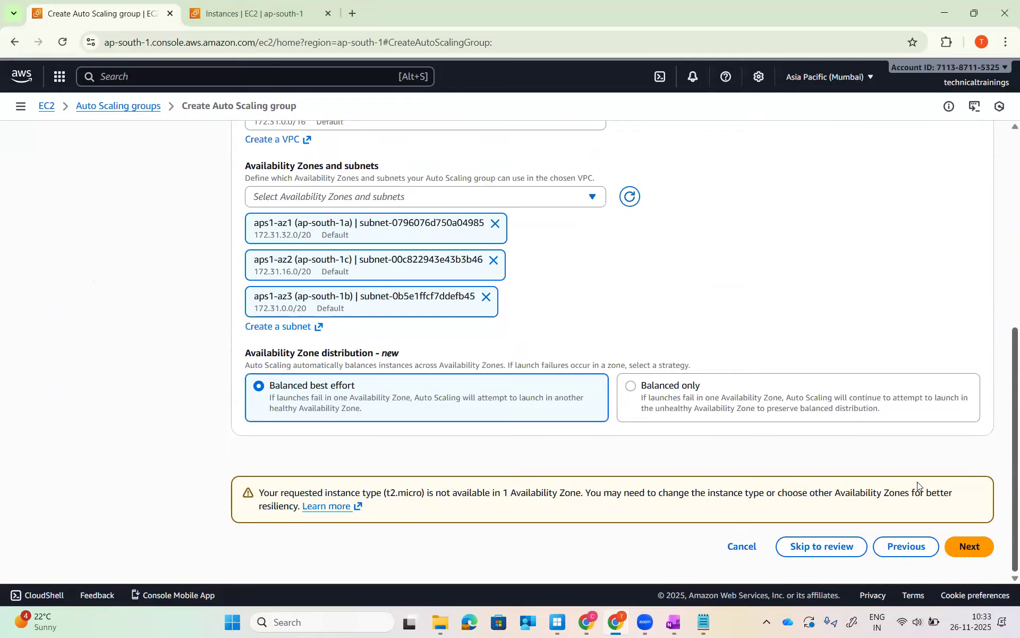
pyautogui.click(970, 547)
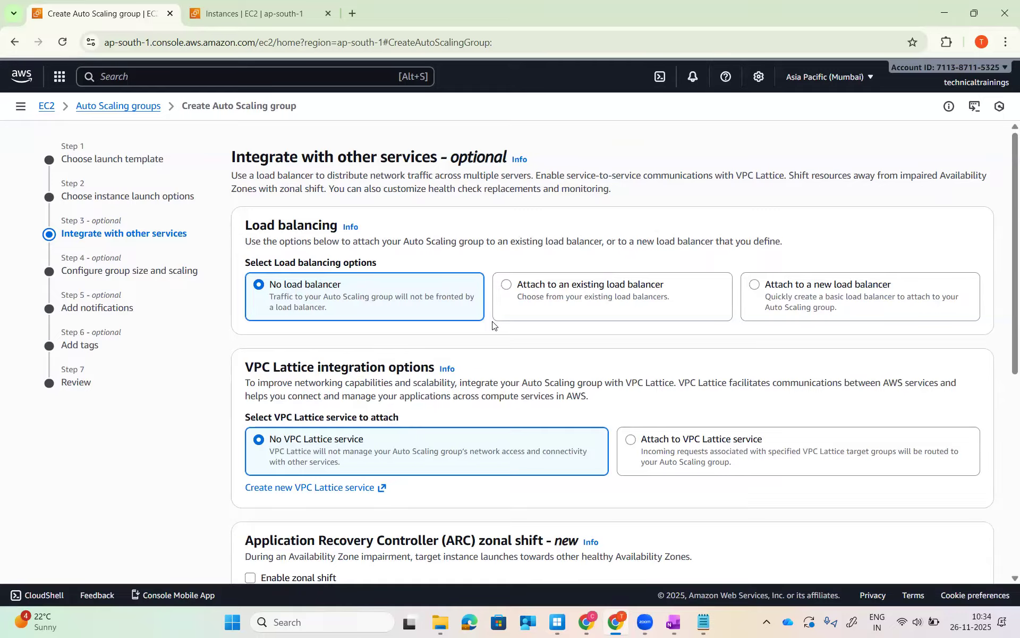
# Compare the settings for attaching an existing and a new load balancer, ending with No load balancer selected.
pyautogui.click(507, 294)
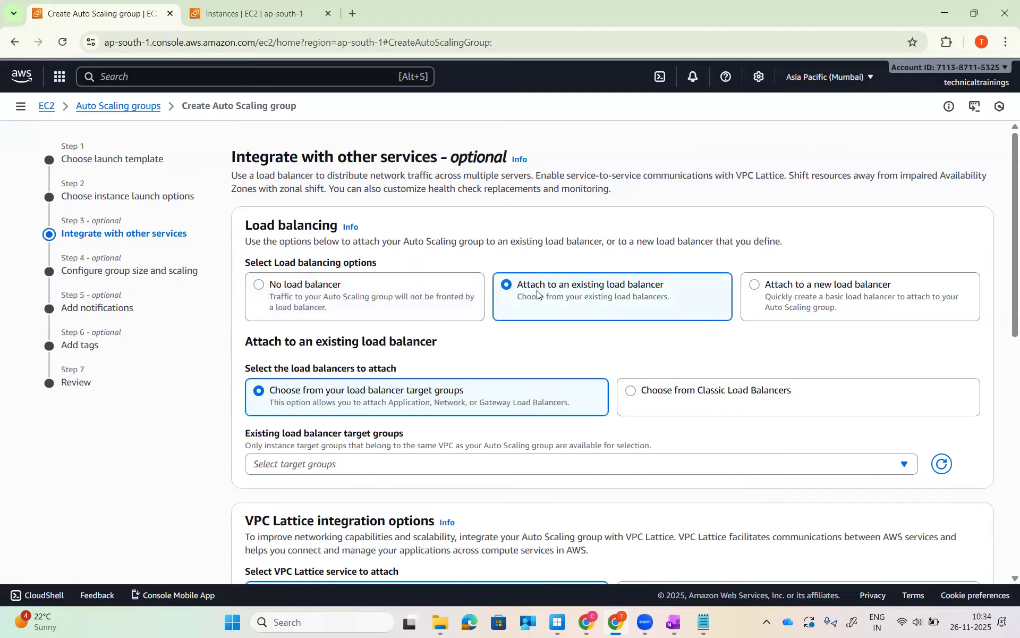
pyautogui.click(786, 299)
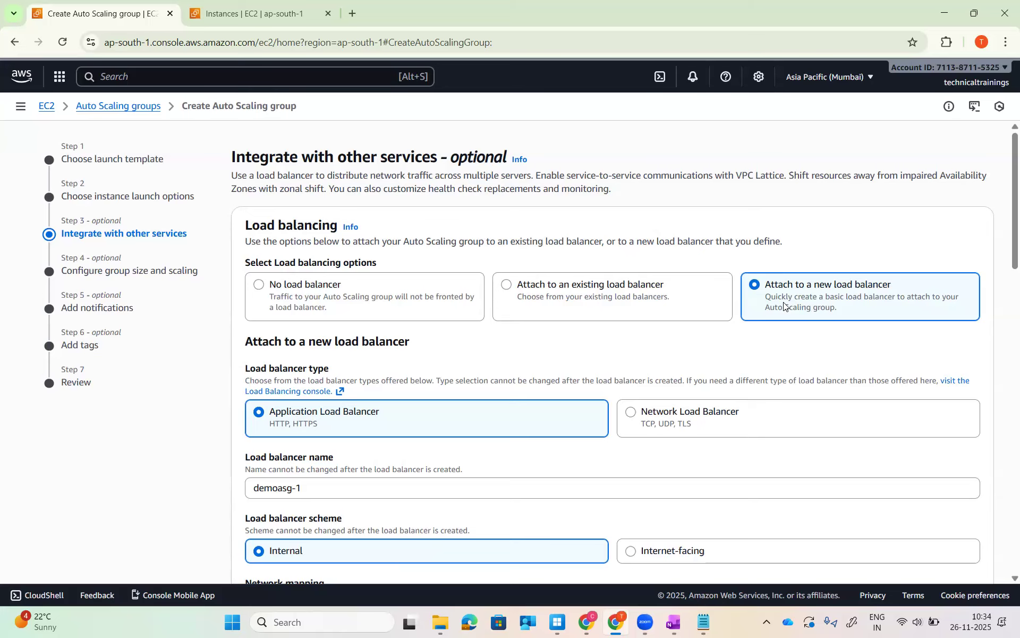
pyautogui.scroll(-2, 784, 306)
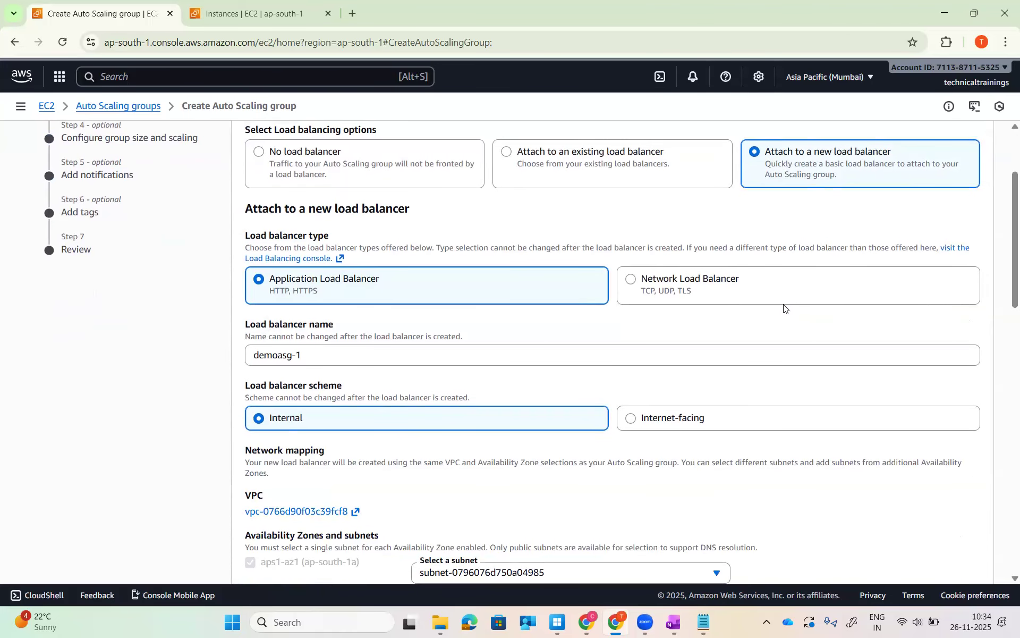
pyautogui.click(282, 164)
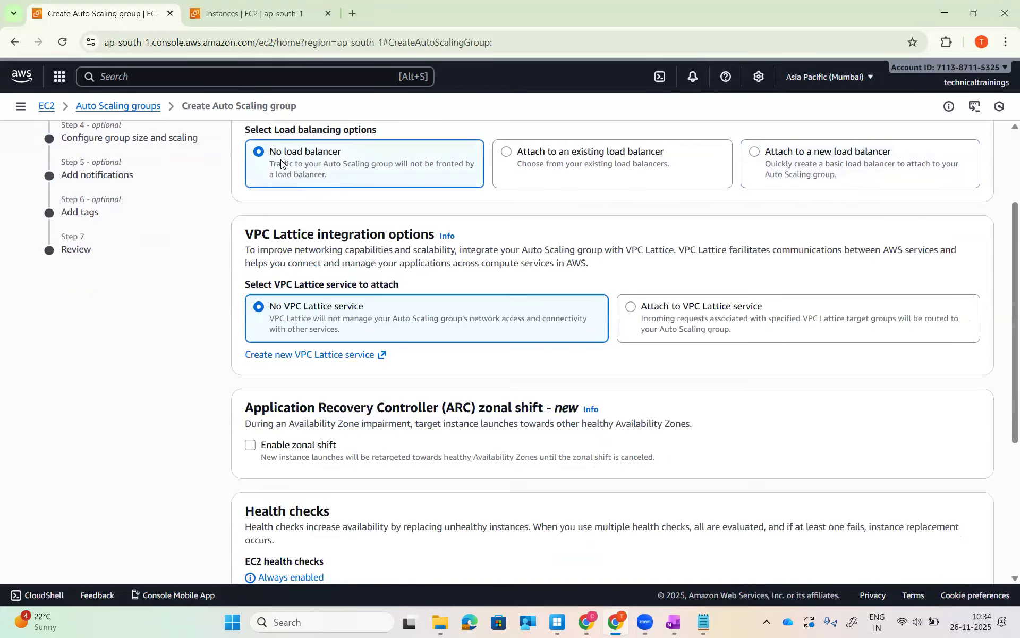
pyautogui.click(563, 181)
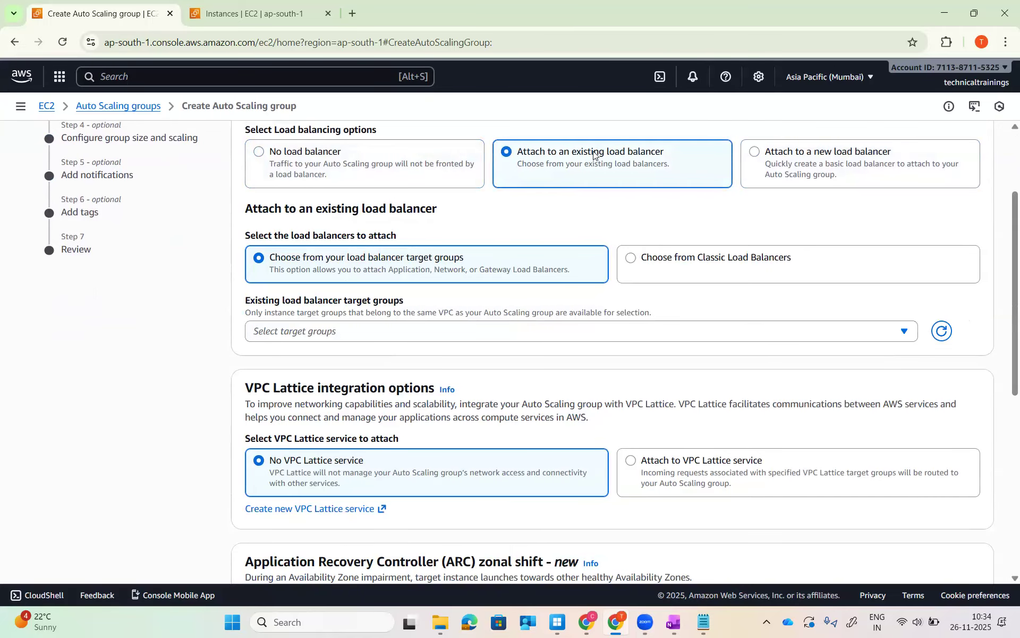
pyautogui.click(809, 162)
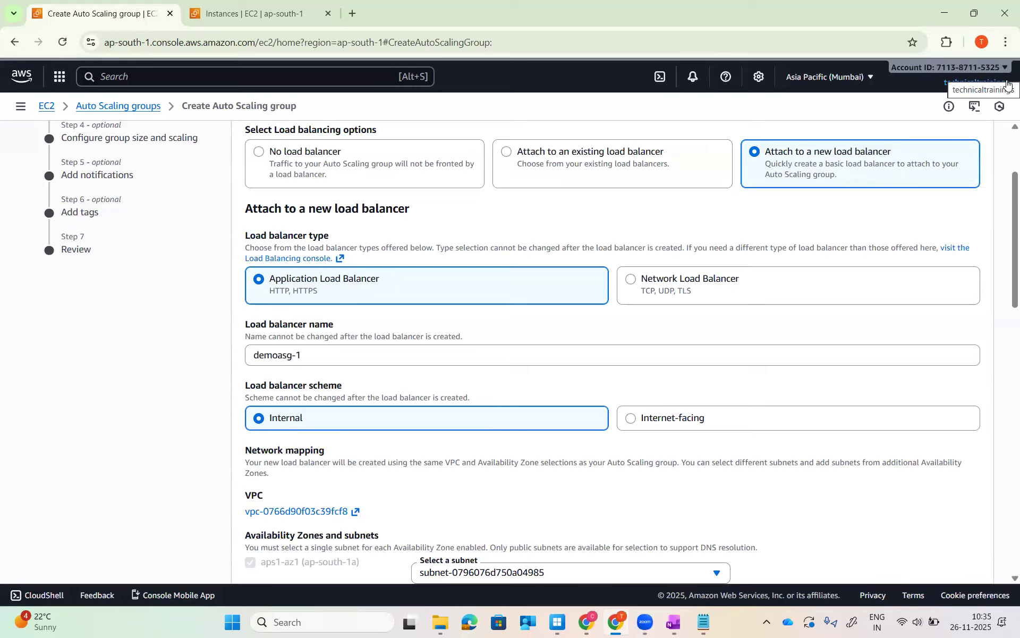
pyautogui.click(302, 161)
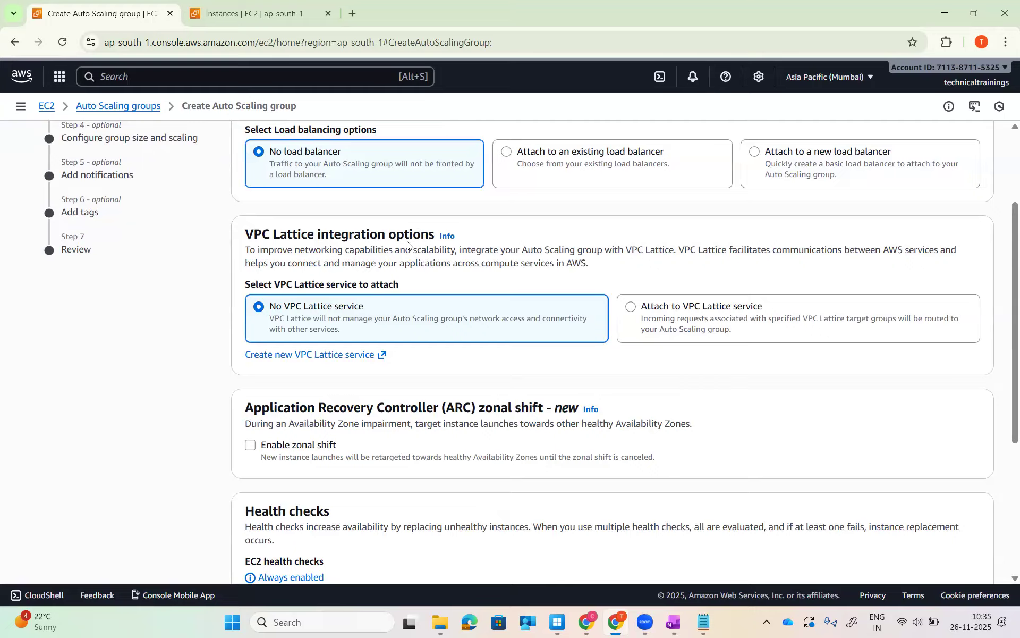
# Review the VPC Lattice, zonal shift and health check settings, keep their defaults, and continue to the group size and scaling settings.
pyautogui.scroll(-2, 647, 301)
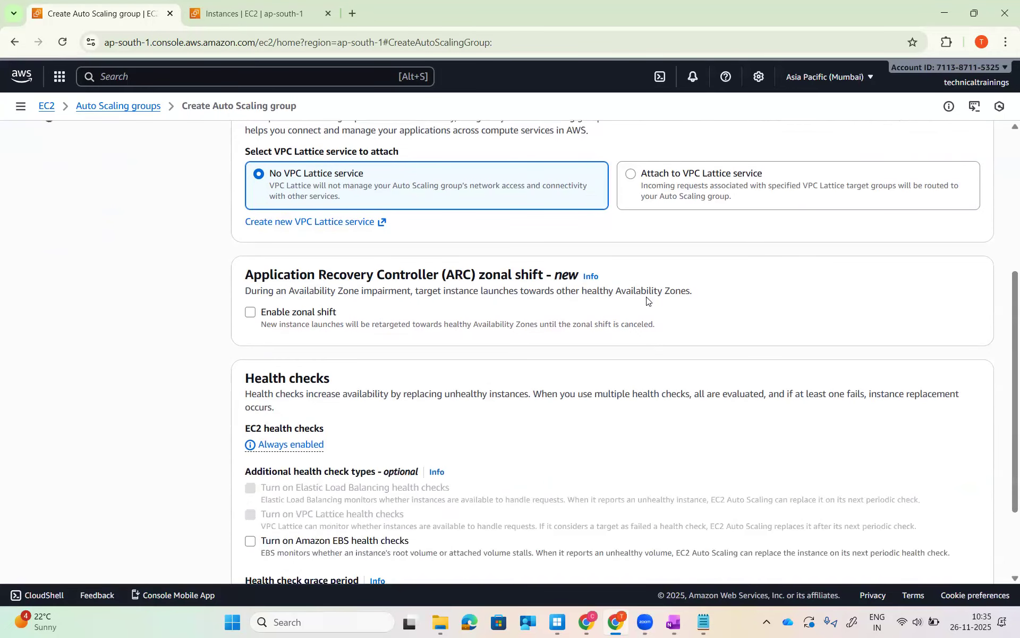
pyautogui.scroll(-2, 647, 301)
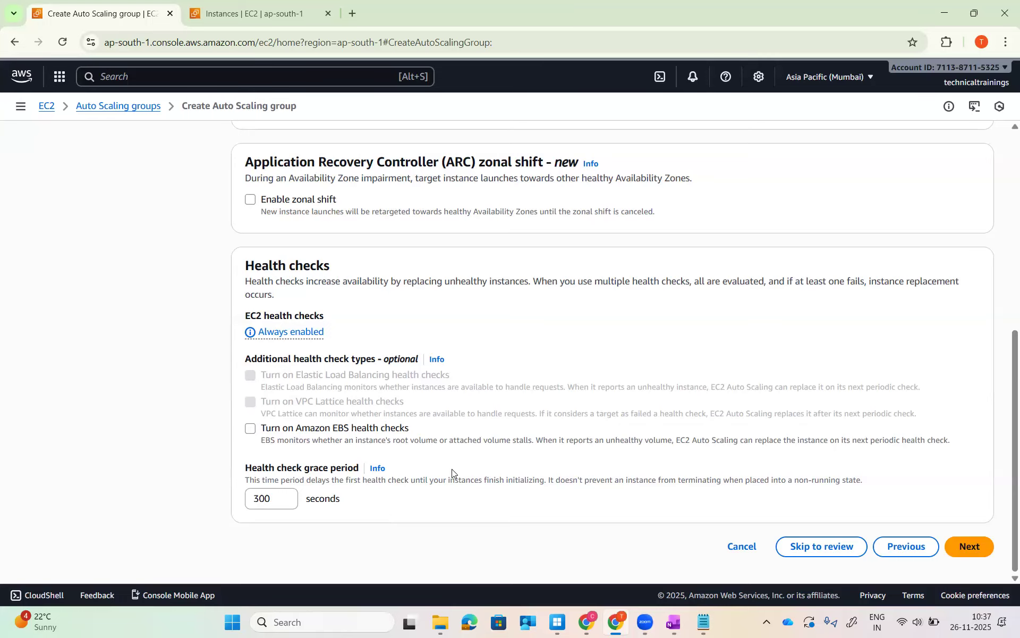
pyautogui.scroll(7, 506, 455)
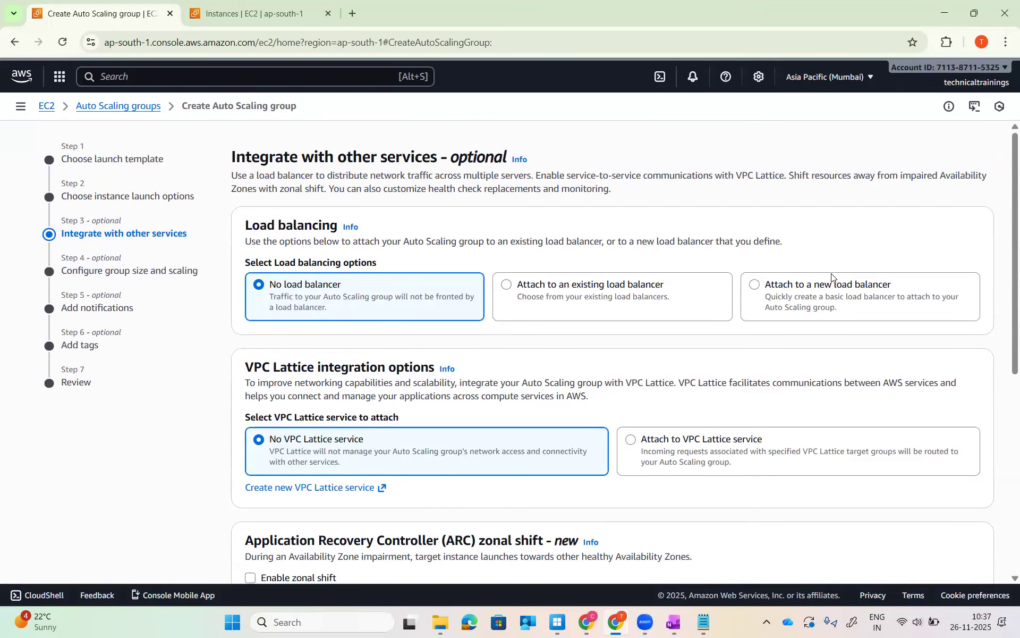
pyautogui.scroll(-7, 832, 277)
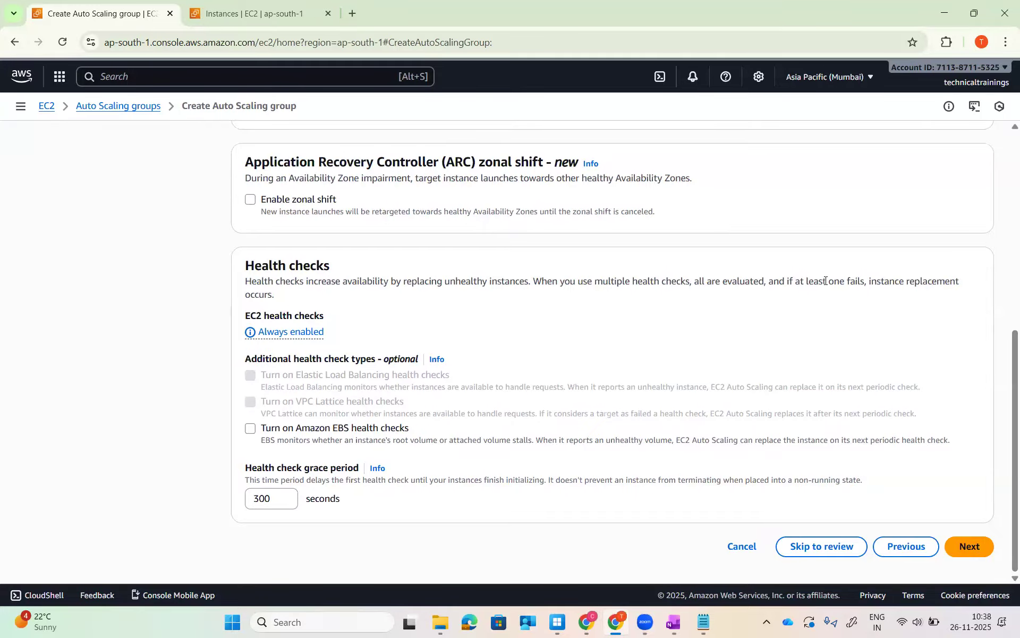
pyautogui.click(979, 544)
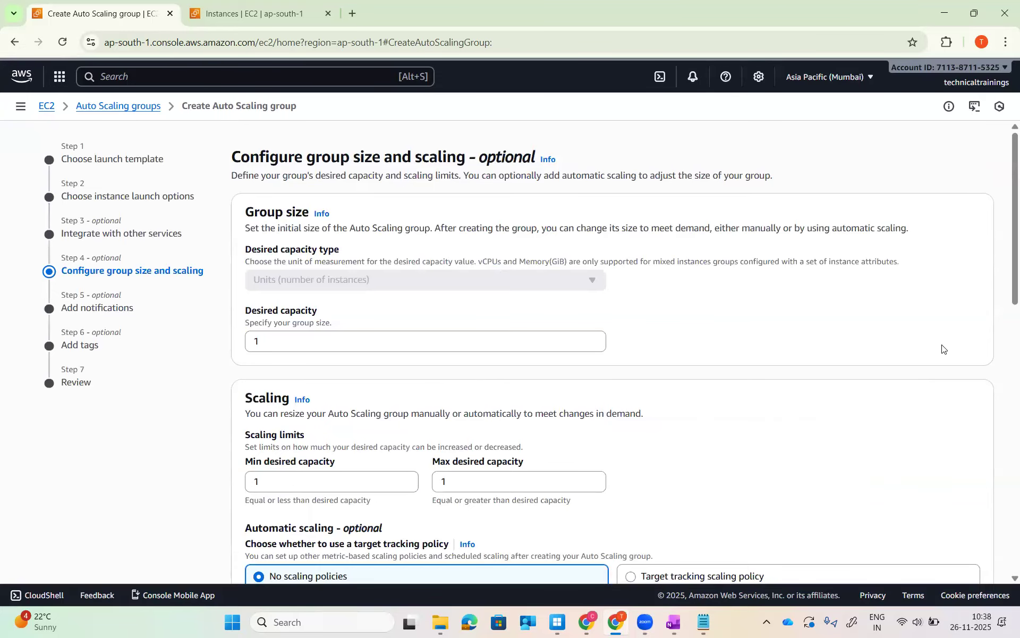
pyautogui.scroll(-1, 936, 354)
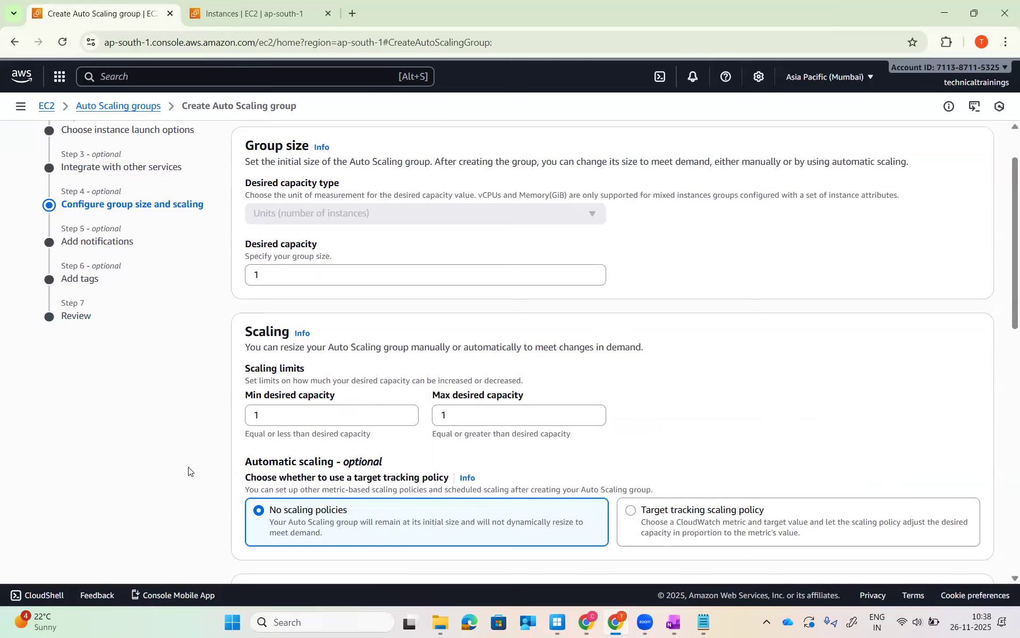
# Set the group's desired capacity to 2 and the maximum desired capacity to 5.
pyautogui.moveTo(239, 249); pyautogui.dragTo(321, 241)
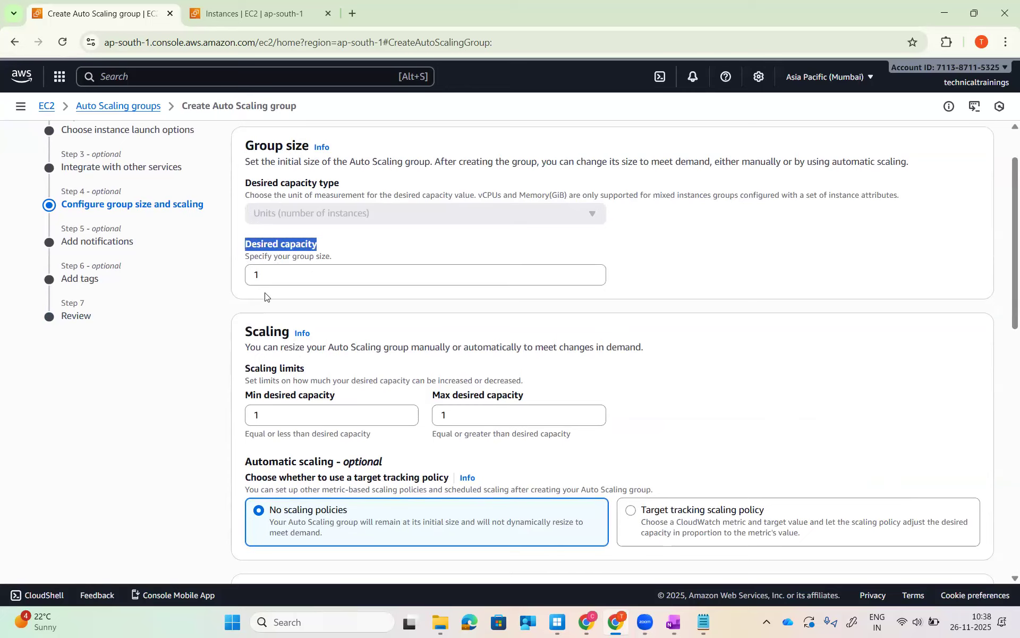
pyautogui.doubleClick(282, 272)
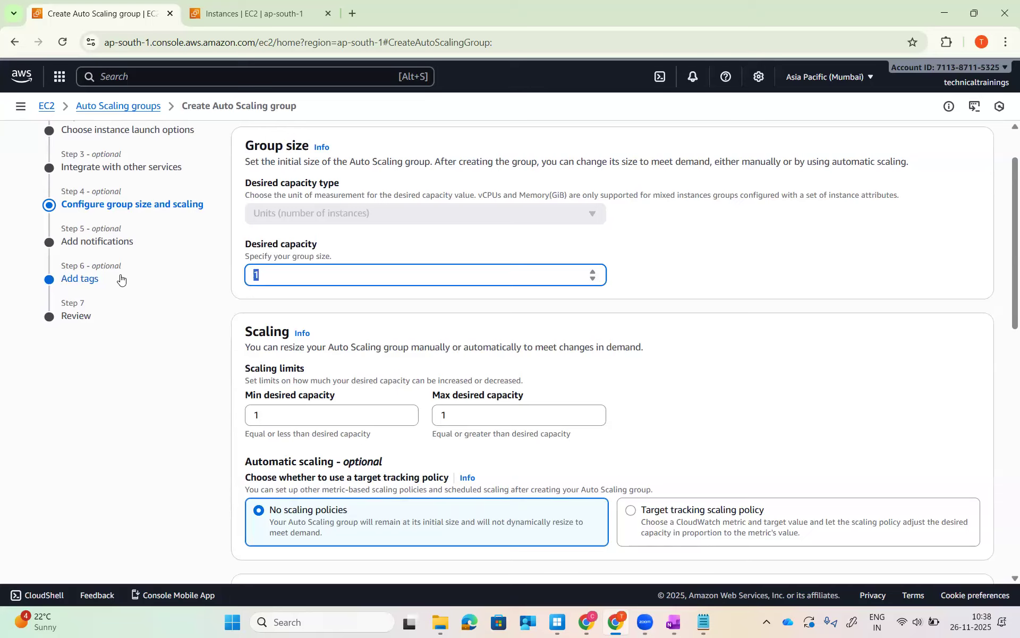
pyautogui.write('0')
pyautogui.press('BackSpace')
pyautogui.write('2')
pyautogui.click(384, 237)
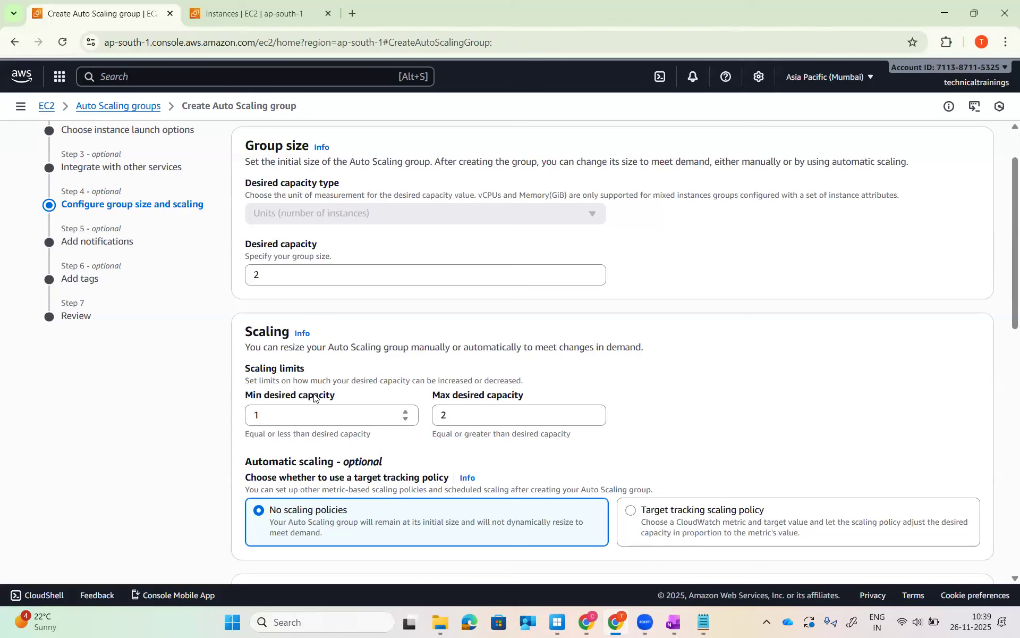
pyautogui.click(496, 412)
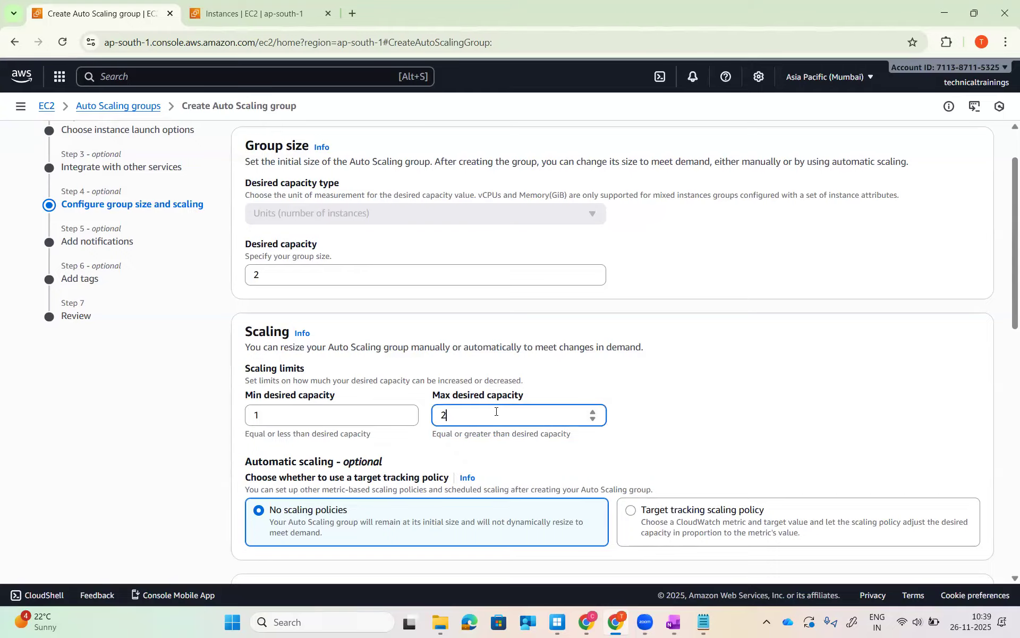
pyautogui.press('BackSpace')
pyautogui.write('5')
# Examine the automatic scaling, instance maintenance policy, capacity reservation and additional settings of the group.
pyautogui.scroll(-2, 485, 301)
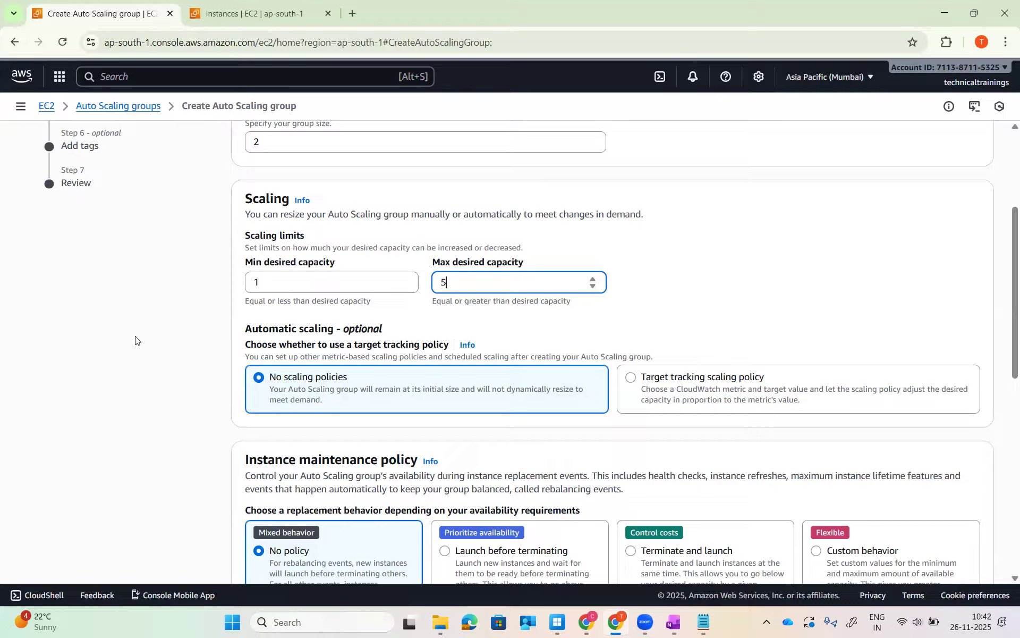
pyautogui.moveTo(244, 325); pyautogui.dragTo(327, 331)
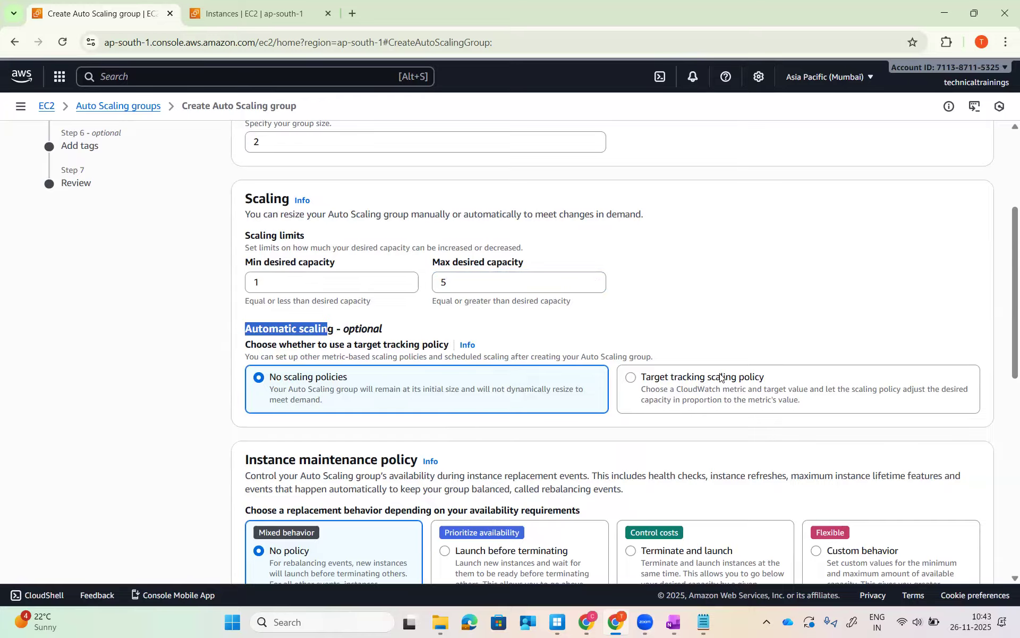
pyautogui.scroll(-2, 721, 377)
pyautogui.scroll(-2, 721, 377)
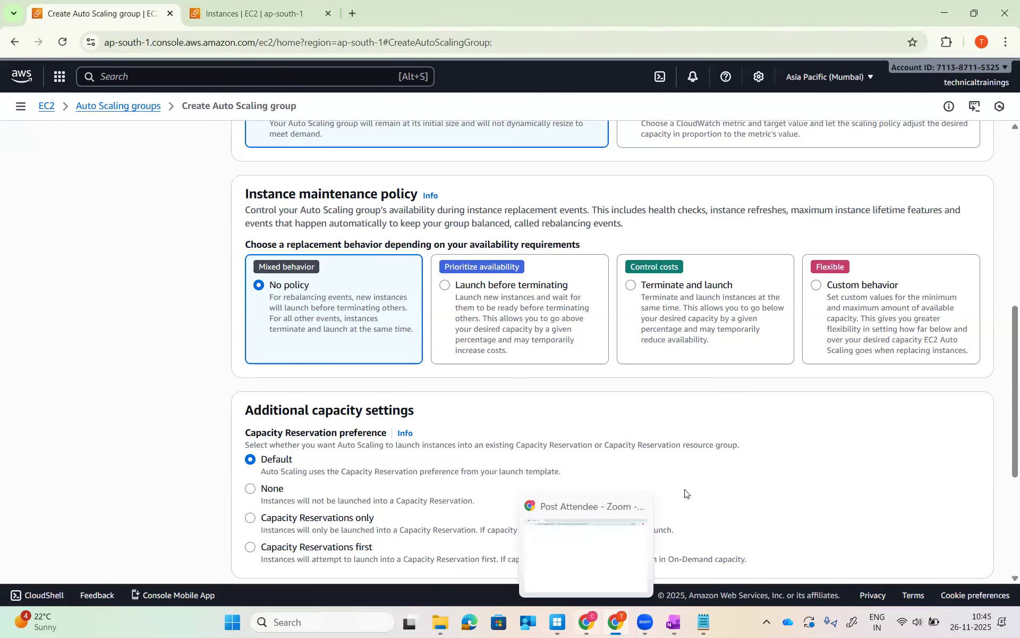
pyautogui.scroll(-5, 757, 471)
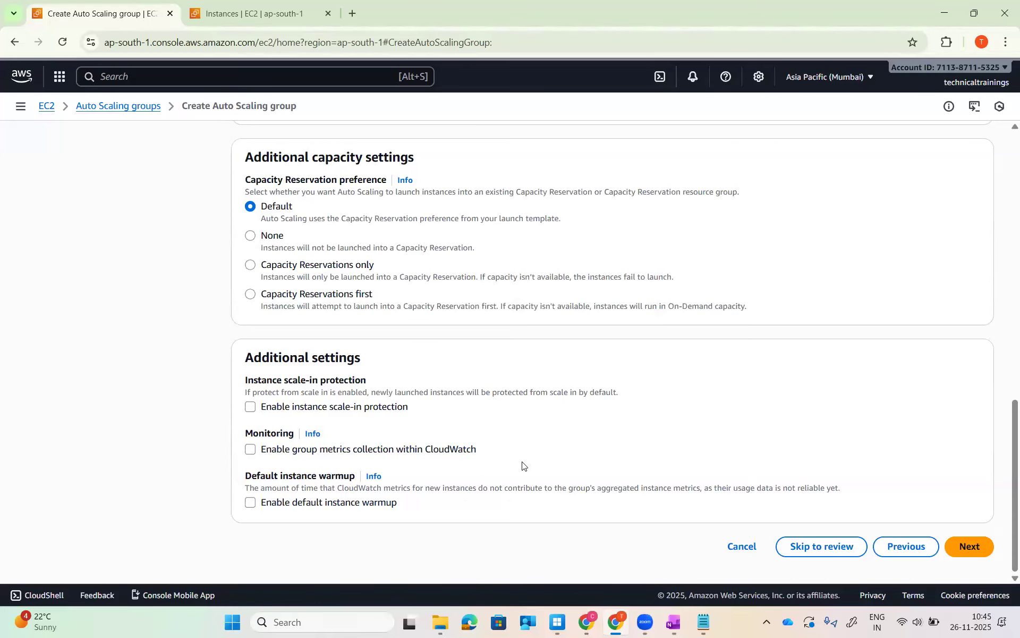
pyautogui.scroll(12, 523, 466)
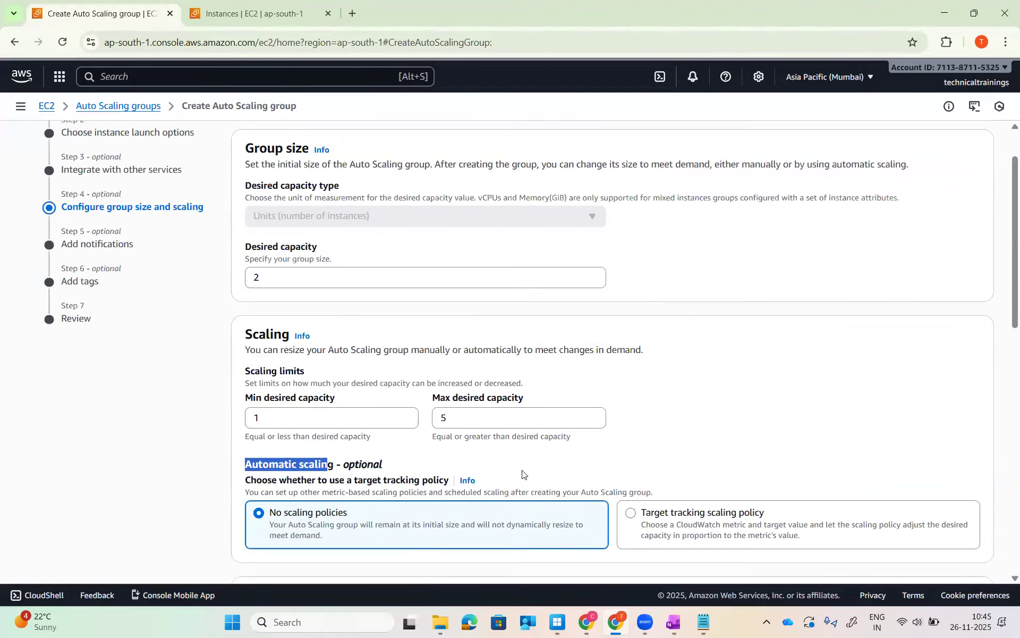
pyautogui.scroll(1, 522, 475)
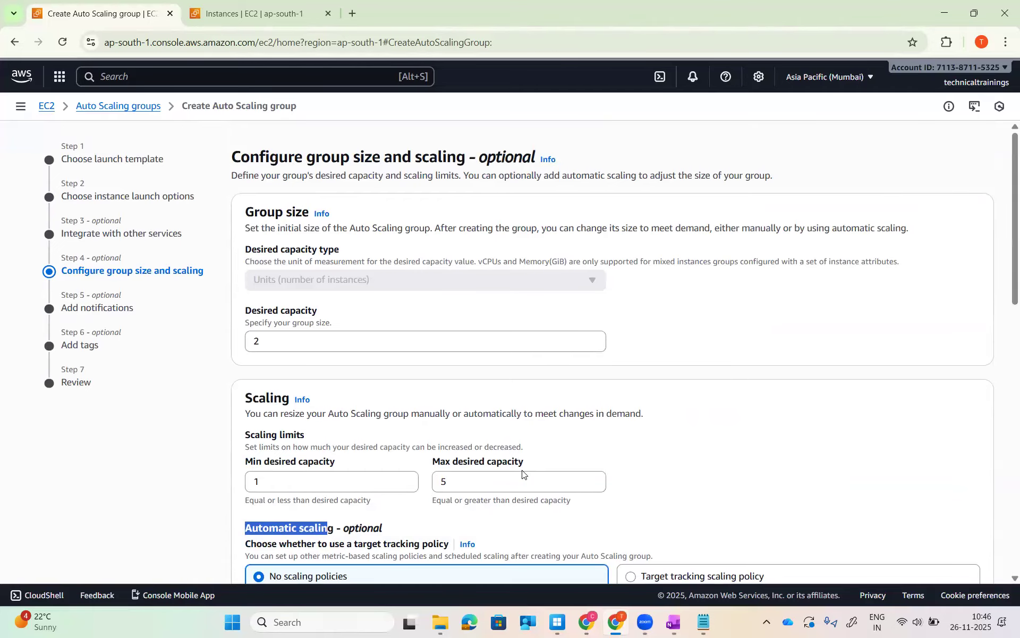
pyautogui.scroll(-8, 522, 473)
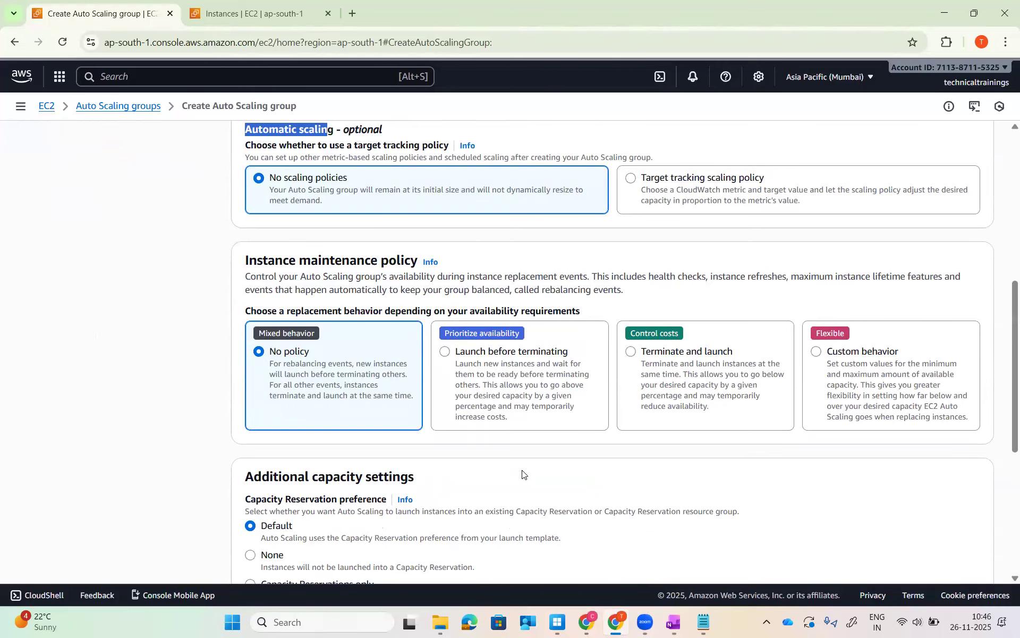
pyautogui.scroll(4, 523, 473)
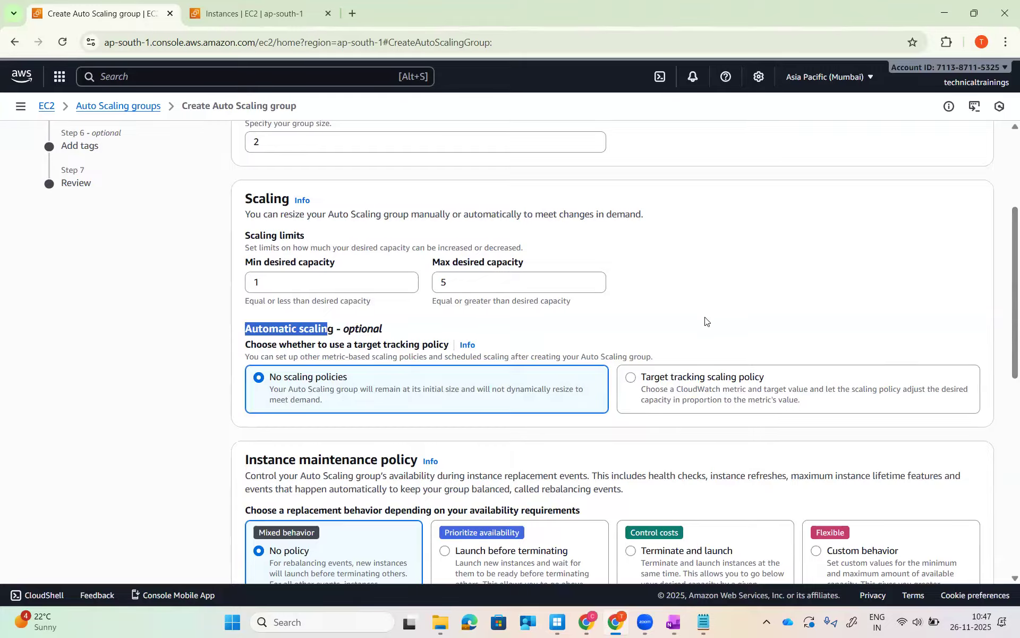
# Try a target tracking scaling policy on Average CPU utilization with a target value of 75, ending back on No scaling policies.
pyautogui.click(686, 378)
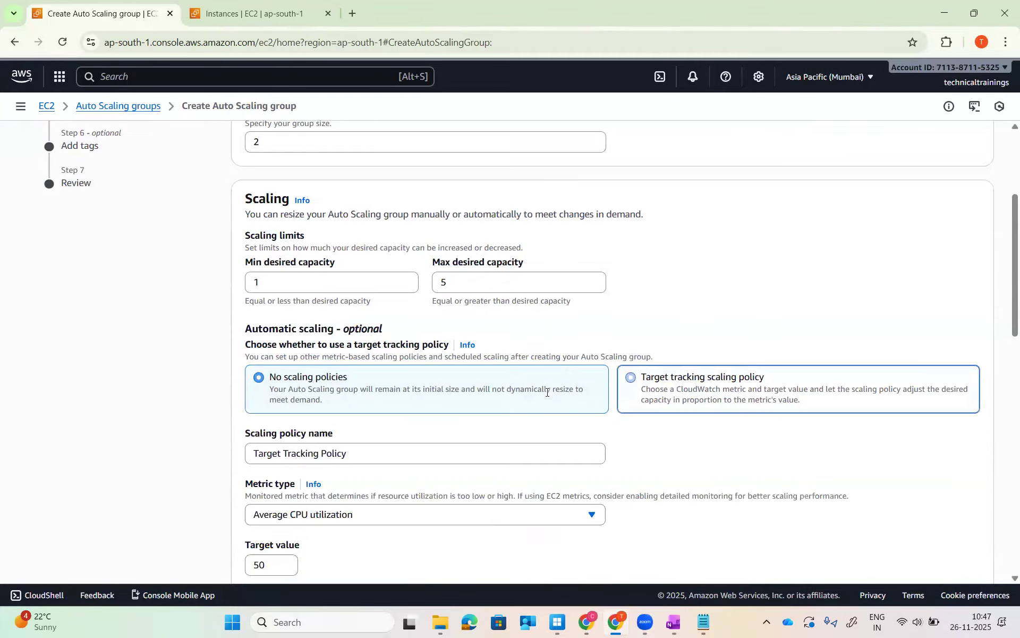
pyautogui.scroll(-1, 545, 393)
pyautogui.scroll(-3, 475, 420)
pyautogui.scroll(2, 476, 374)
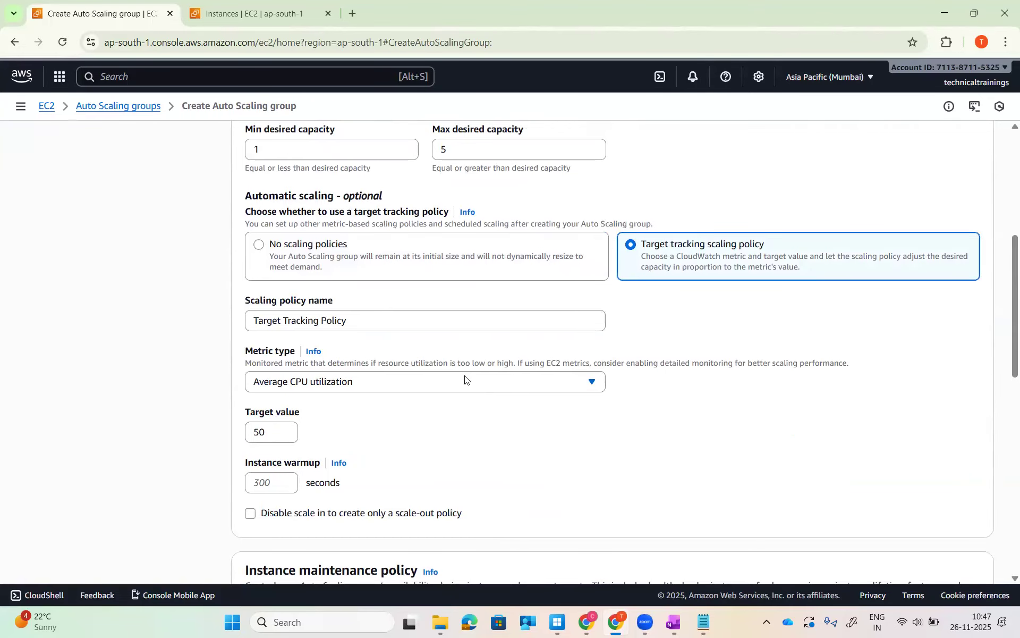
pyautogui.click(589, 382)
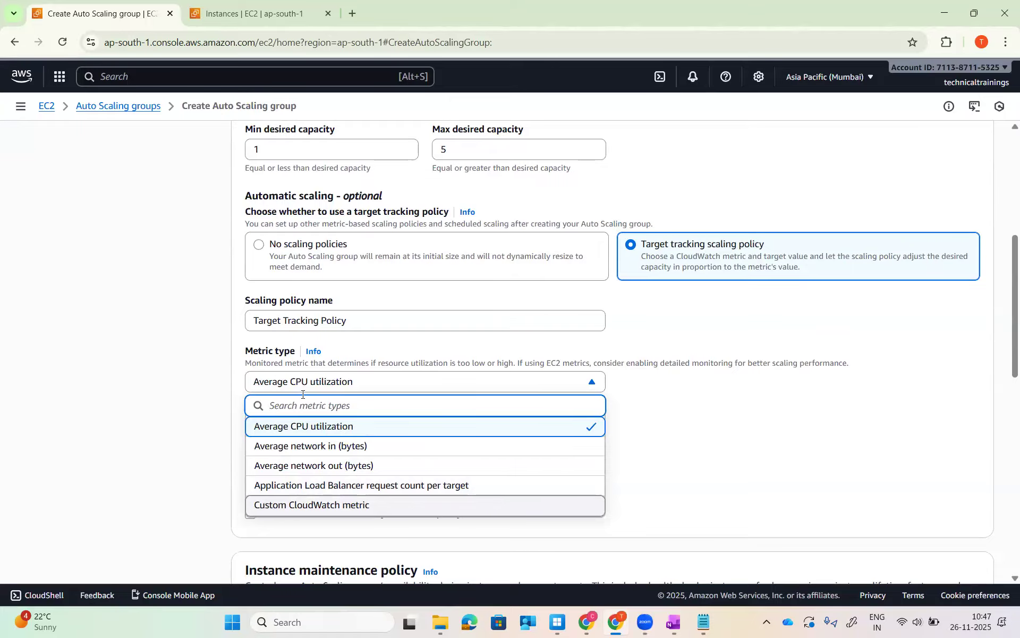
pyautogui.click(333, 435)
pyautogui.scroll(-1, 547, 439)
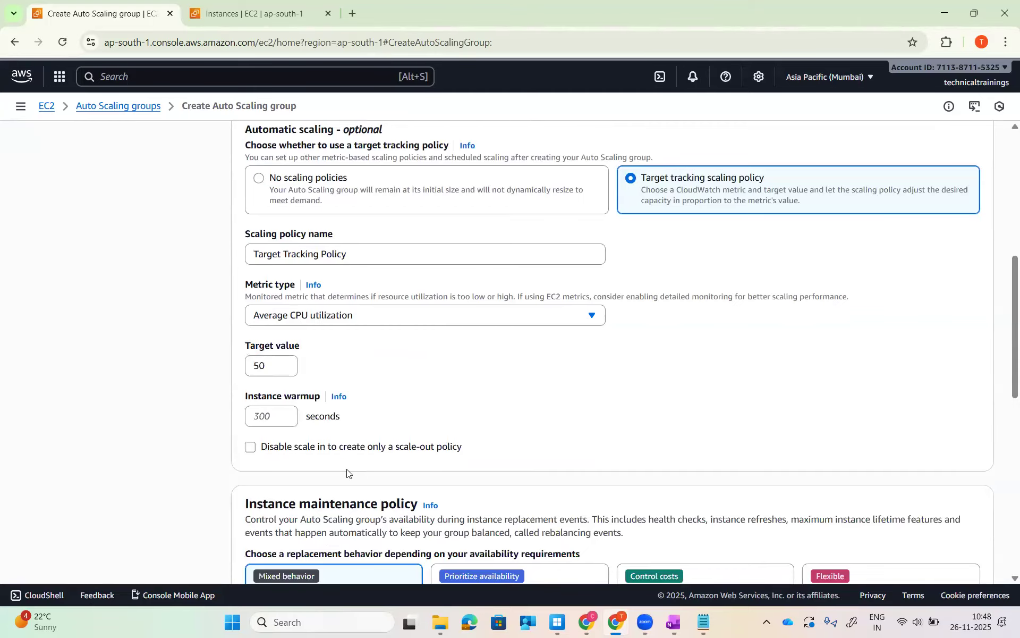
pyautogui.doubleClick(252, 366)
pyautogui.press('BackSpace')
pyautogui.write('75')
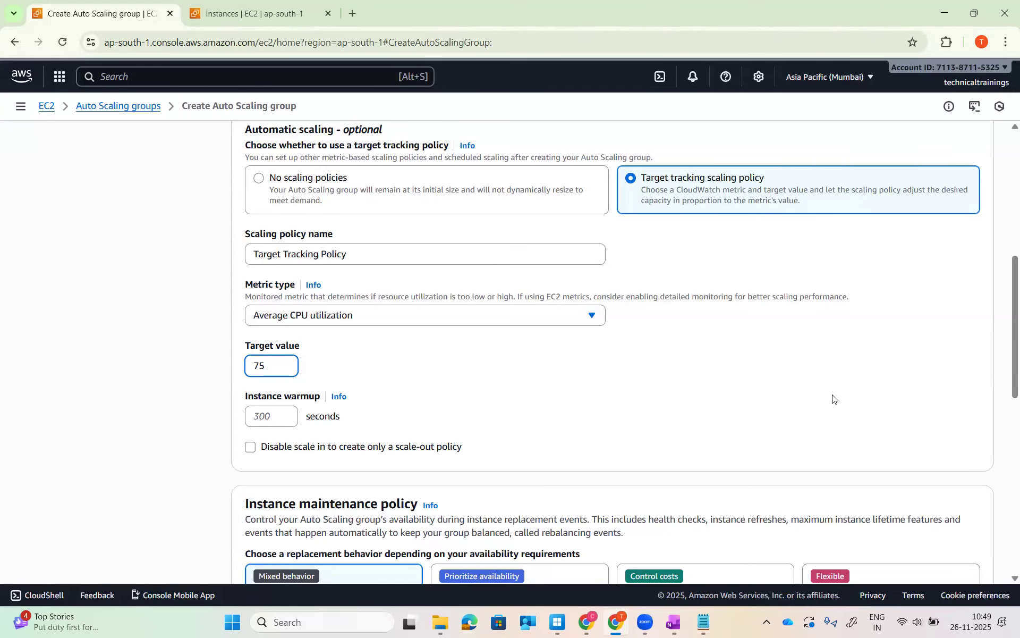
pyautogui.click(313, 197)
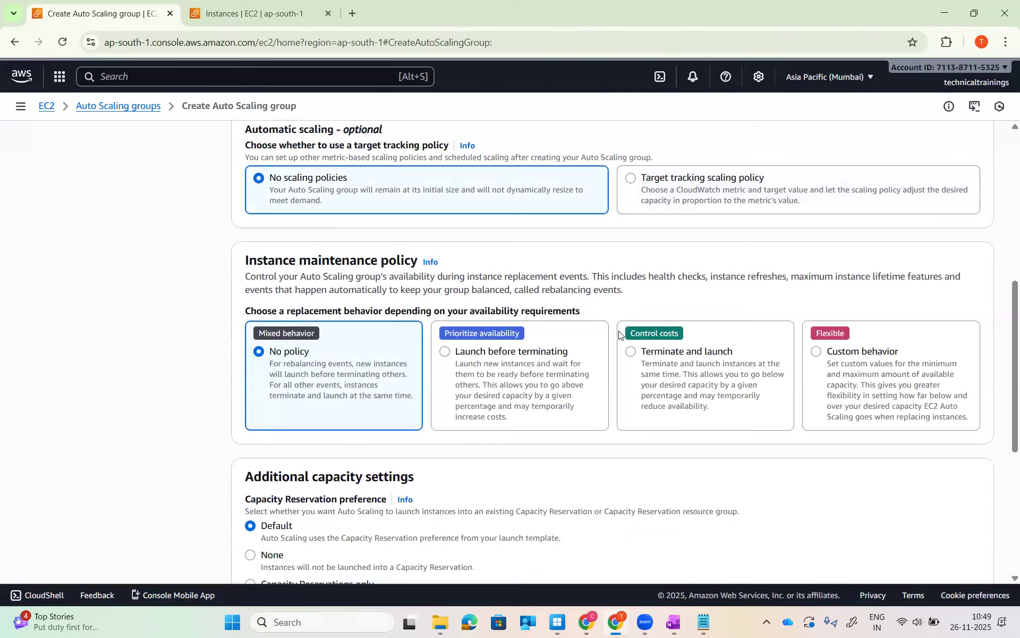
# Recheck the group size and scaling limits, keep the remaining defaults, and continue to the notification options.
pyautogui.scroll(5, 619, 335)
pyautogui.scroll(3, 619, 334)
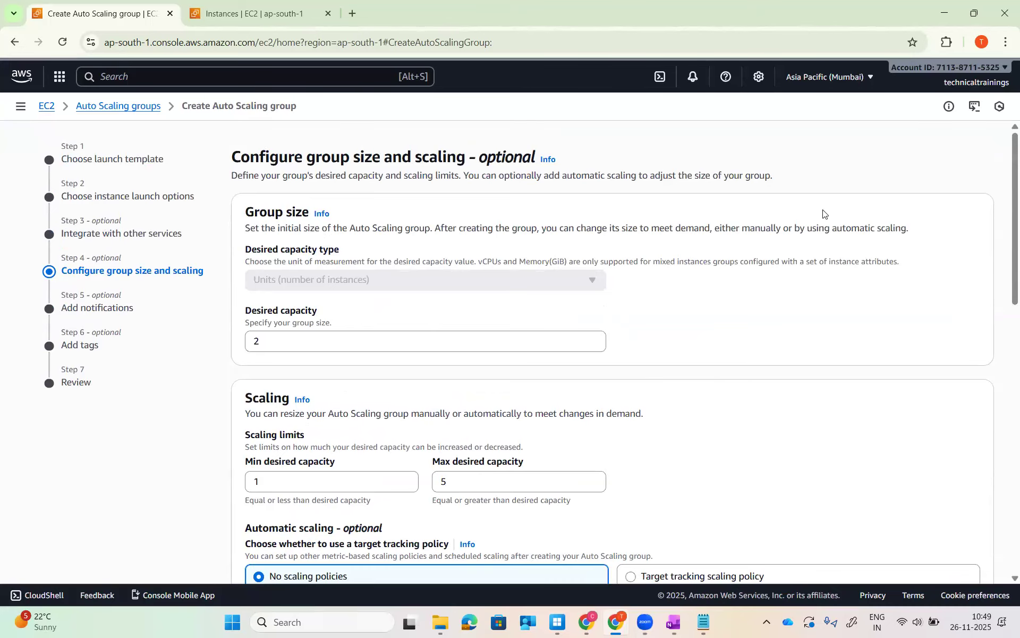
pyautogui.moveTo(293, 347); pyautogui.dragTo(137, 355)
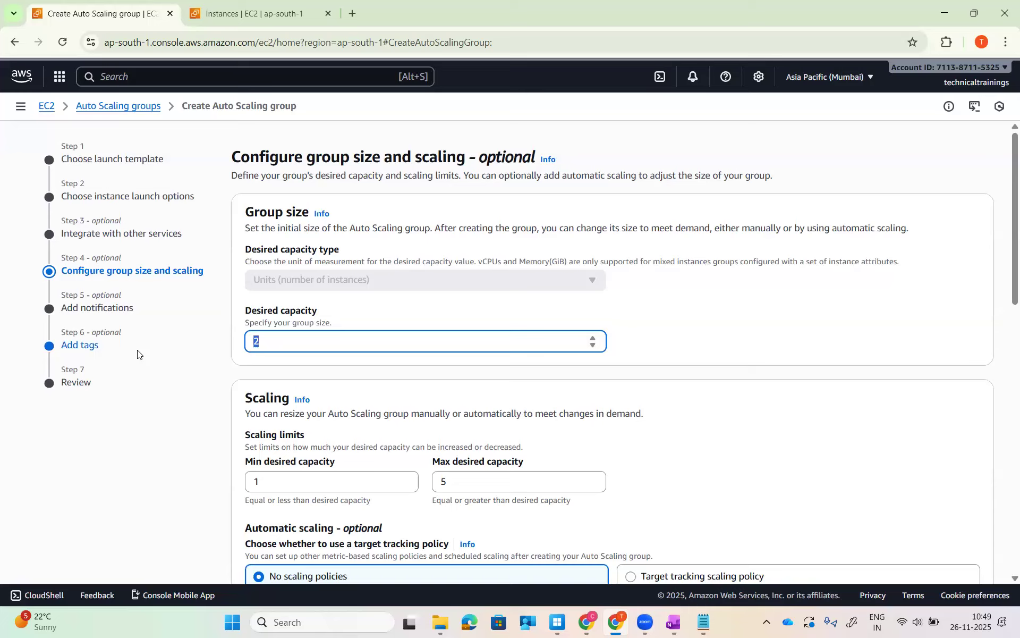
pyautogui.click(975, 317)
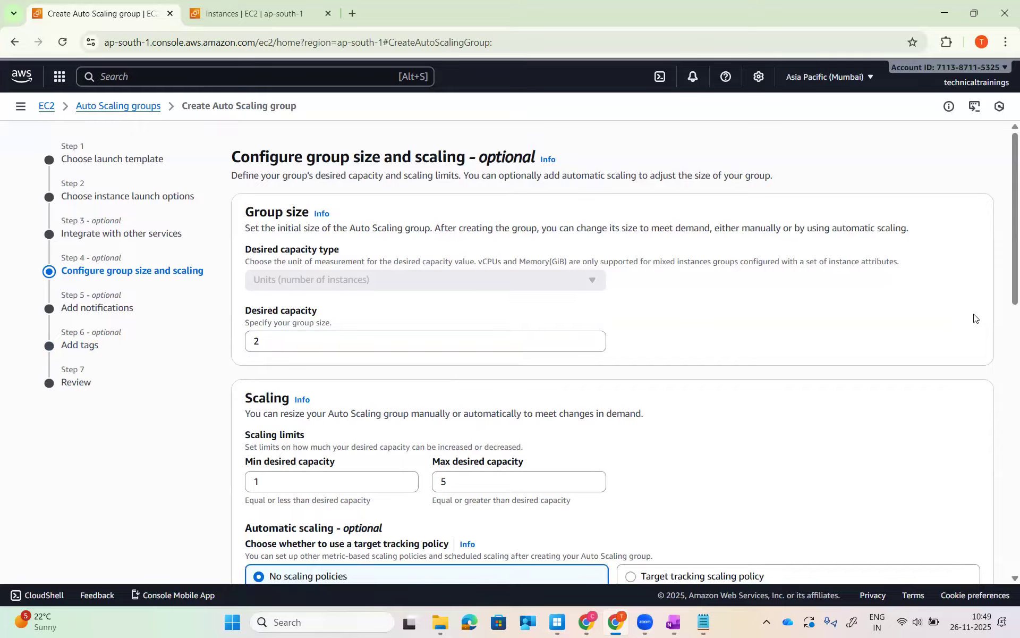
pyautogui.scroll(-2, 976, 318)
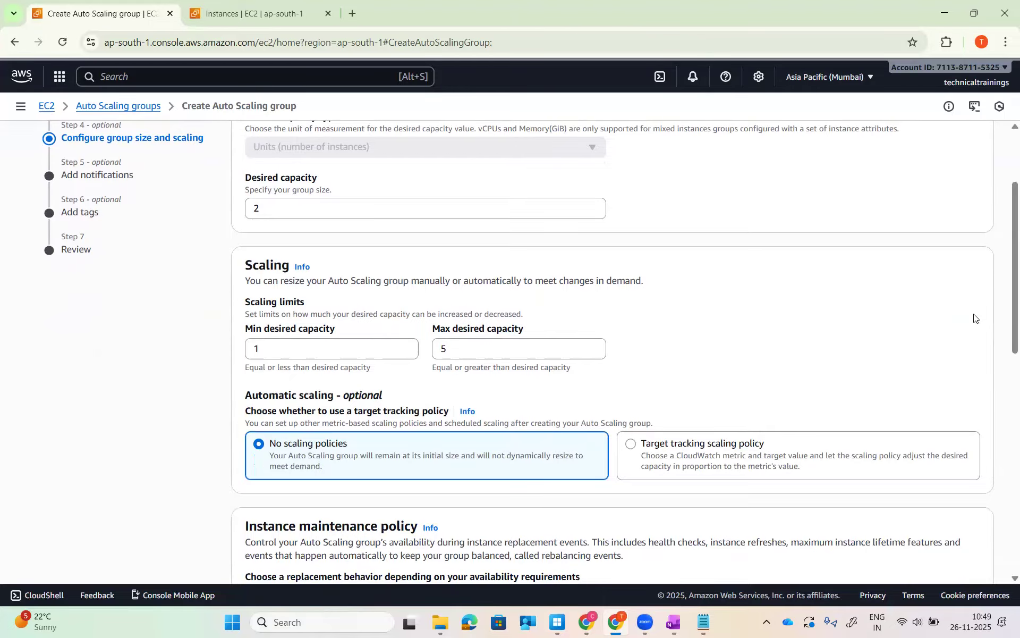
pyautogui.scroll(-10, 975, 317)
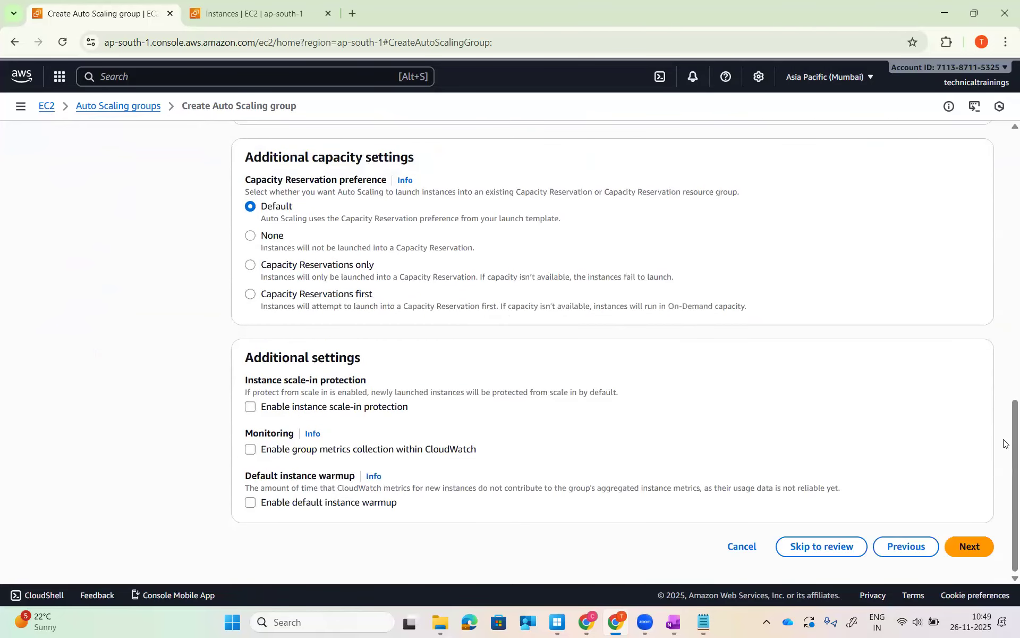
pyautogui.click(980, 544)
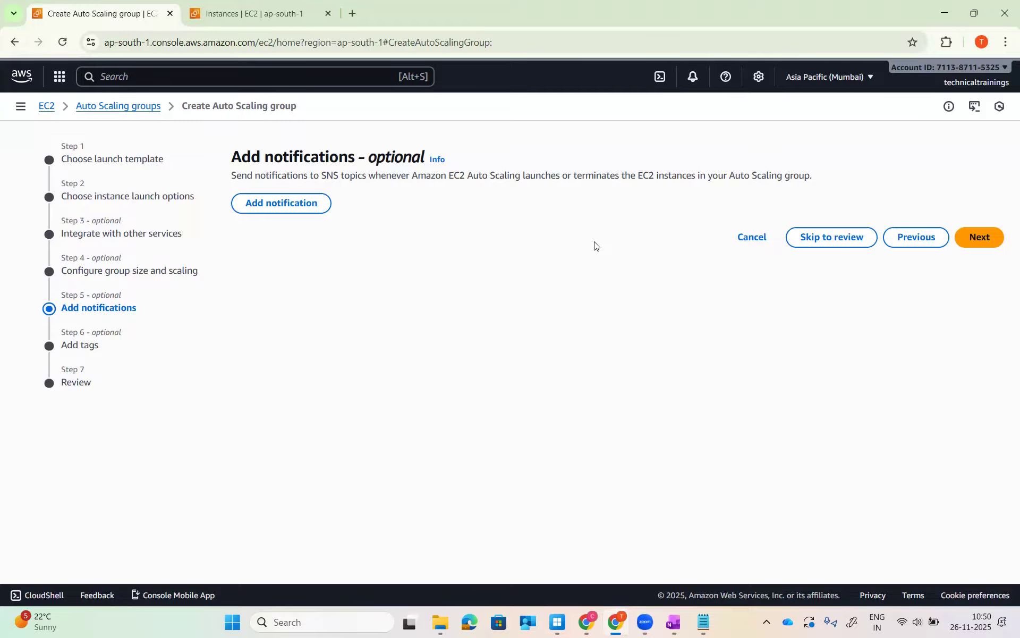
# Add a notification to view its SNS topic and event type options, and remove it again.
pyautogui.click(286, 219)
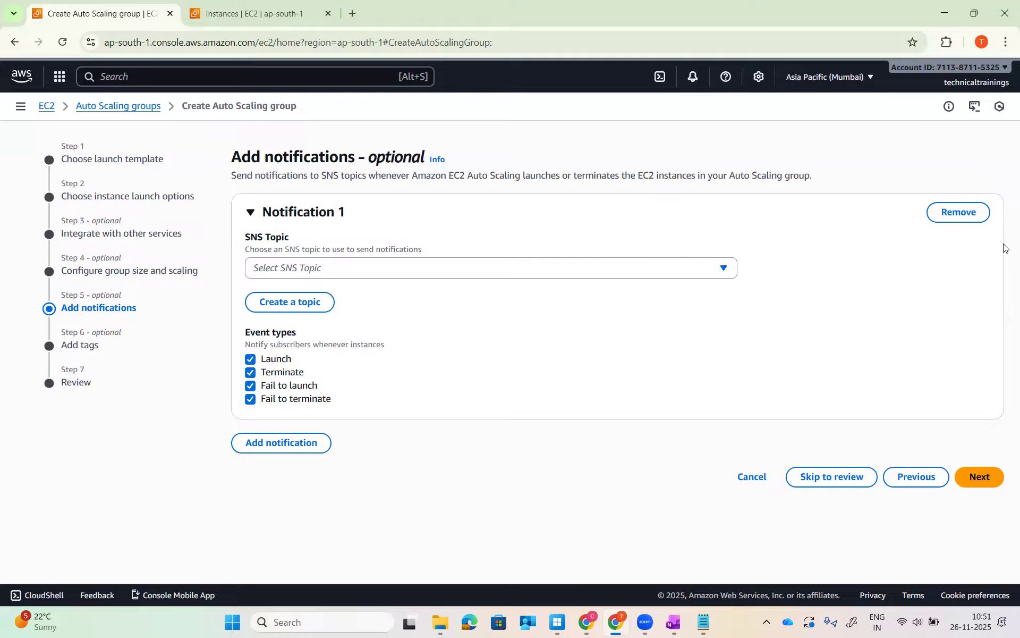
pyautogui.doubleClick(255, 237)
pyautogui.moveTo(289, 238); pyautogui.dragTo(291, 237)
pyautogui.click(444, 229)
pyautogui.click(969, 219)
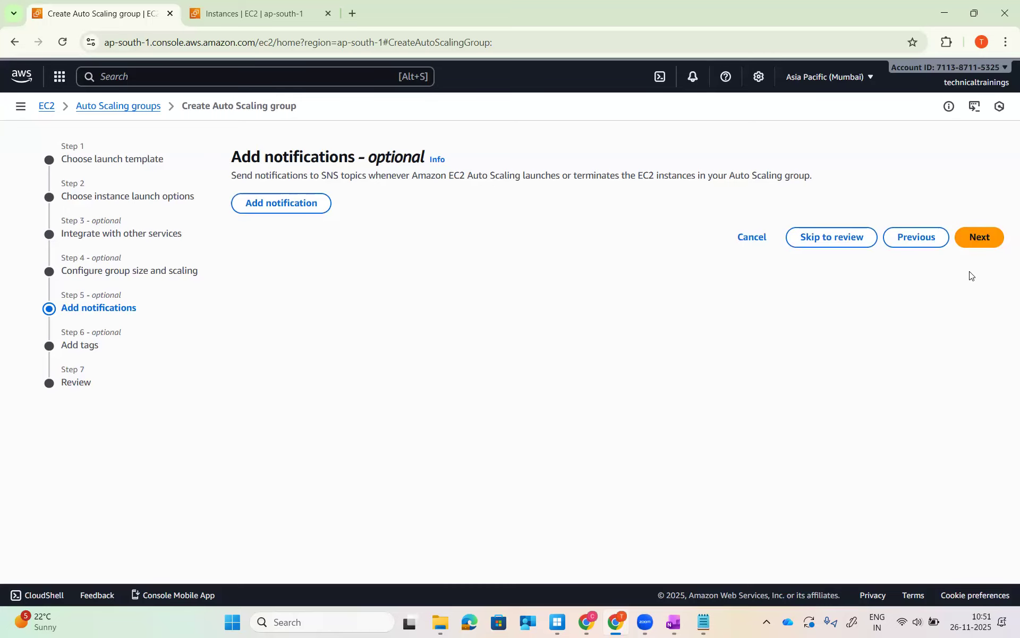
# Continue to the tag options and add a tag with the key team and the value devops.
pyautogui.click(984, 237)
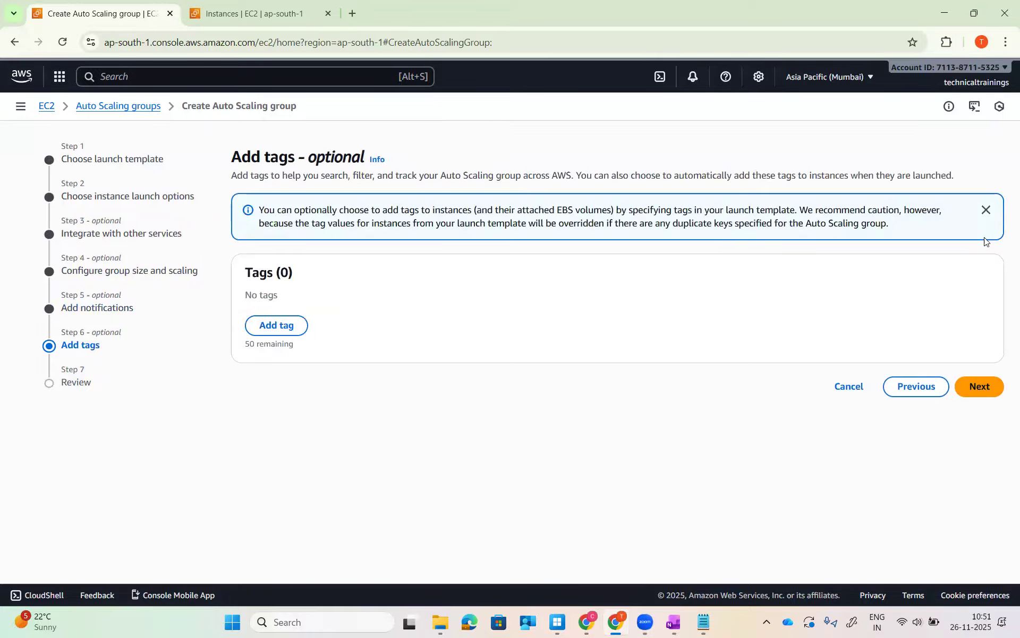
pyautogui.click(284, 325)
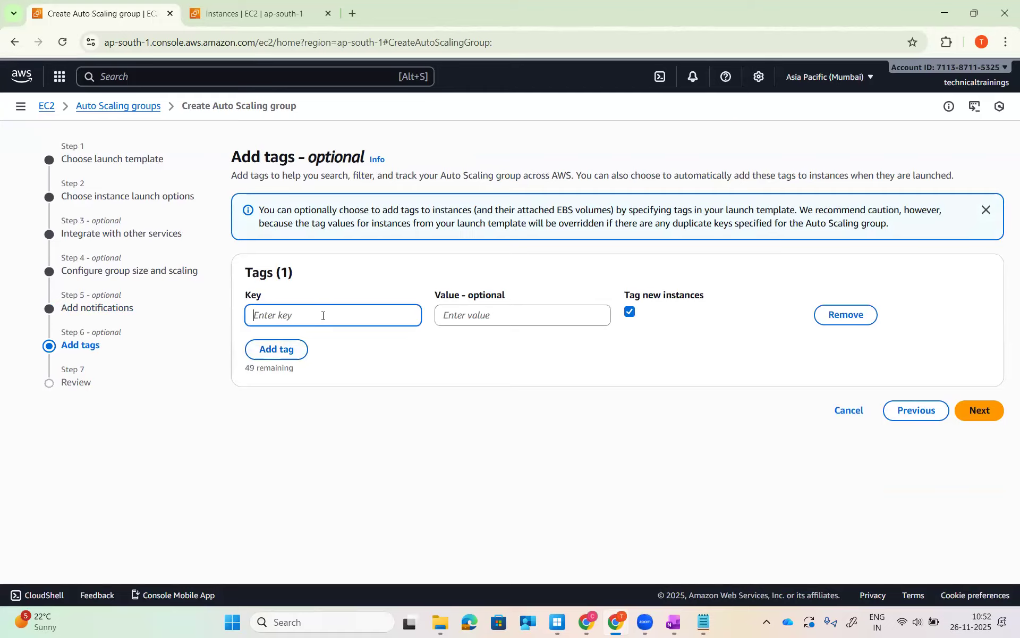
pyautogui.write('team')
pyautogui.click(460, 317)
pyautogui.write('devops')
pyautogui.press('BackSpace')
pyautogui.press('BackSpace')
pyautogui.press('BackSpace')
pyautogui.press('BackSpace')
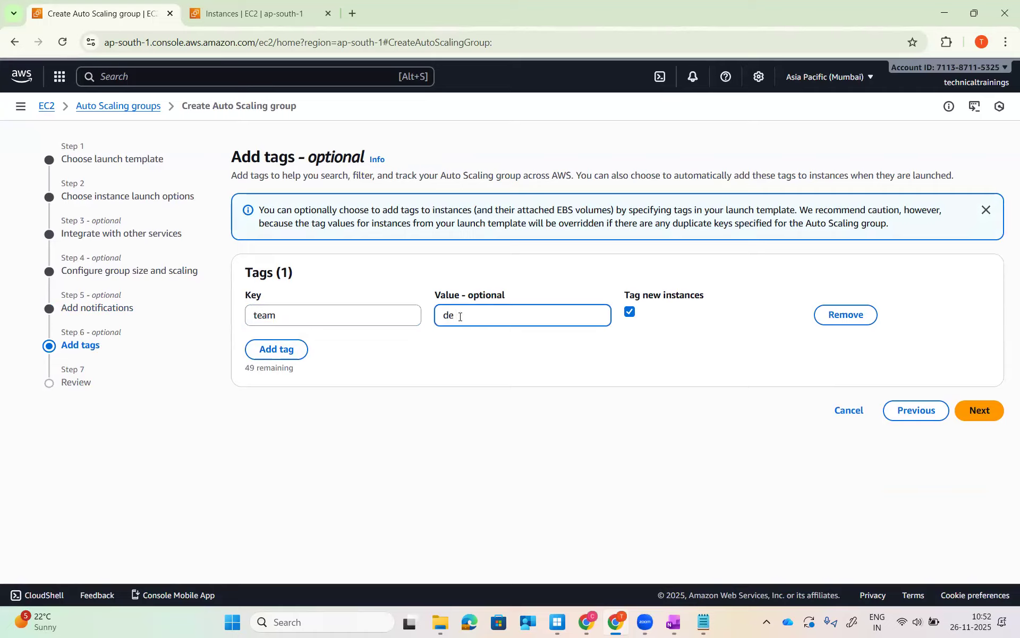
pyautogui.write('vops')
pyautogui.click(737, 501)
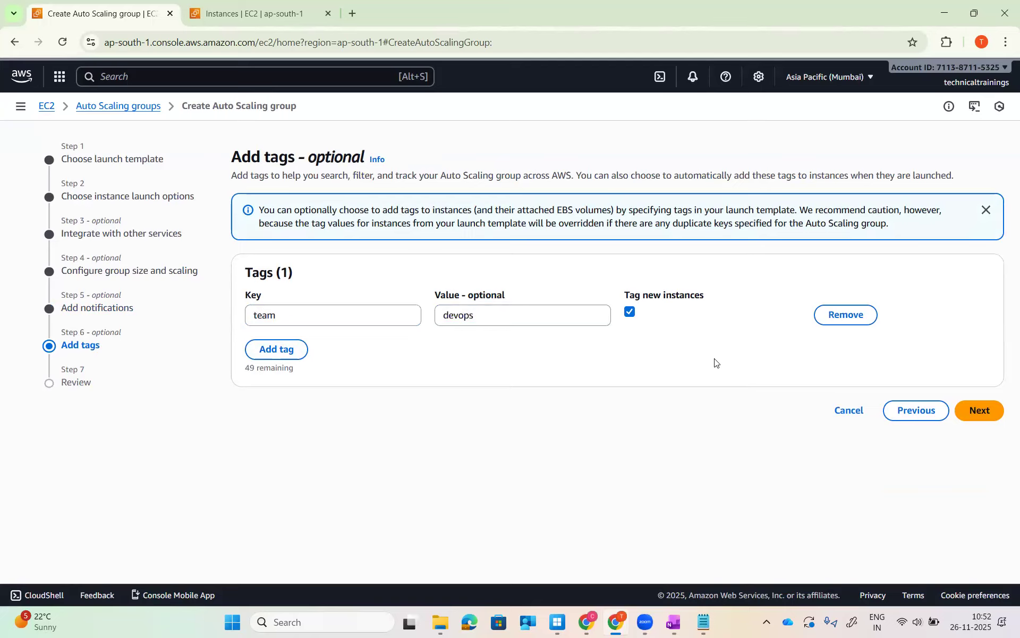
# Add a second tag with the key name and the value demoasgvm.
pyautogui.click(293, 349)
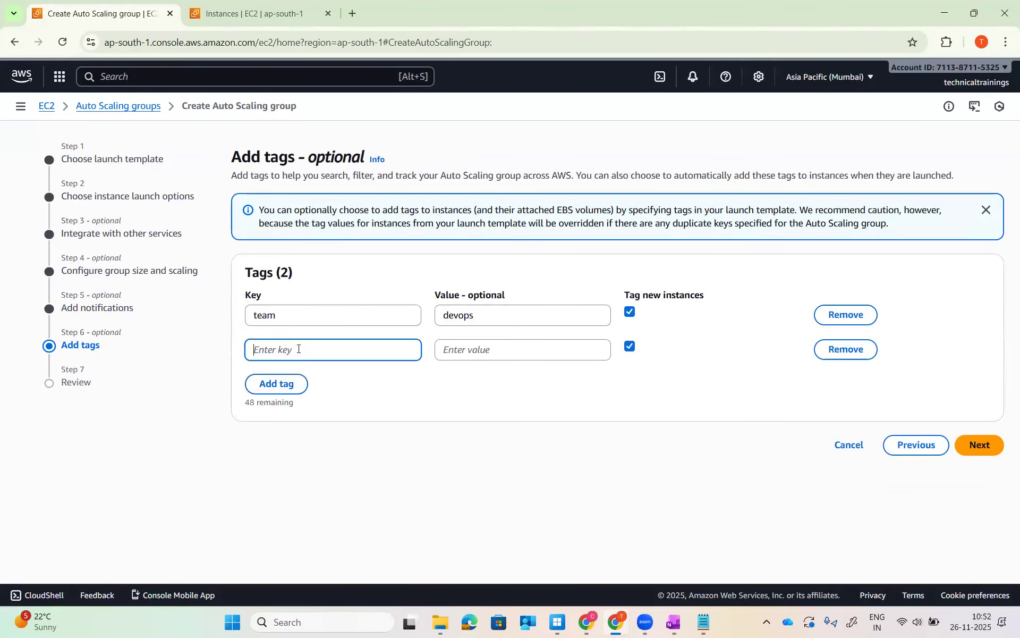
pyautogui.write('name')
pyautogui.click(492, 347)
pyautogui.write('asgs')
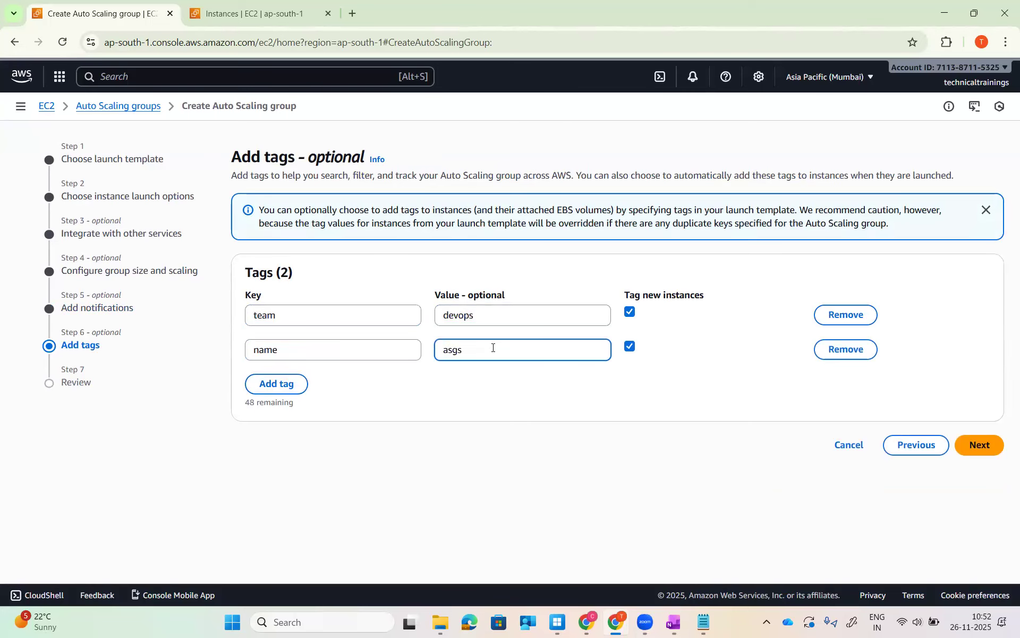
pyautogui.press('BackSpace')
pyautogui.press('BackSpace')
pyautogui.press('BackSpace')
pyautogui.press('BackSpace')
pyautogui.press('BackSpace')
pyautogui.write('demoasgvm')
# Check the Tag new instances setting, keep it enabled for both tags, and continue to the review.
pyautogui.moveTo(715, 299); pyautogui.dragTo(622, 294)
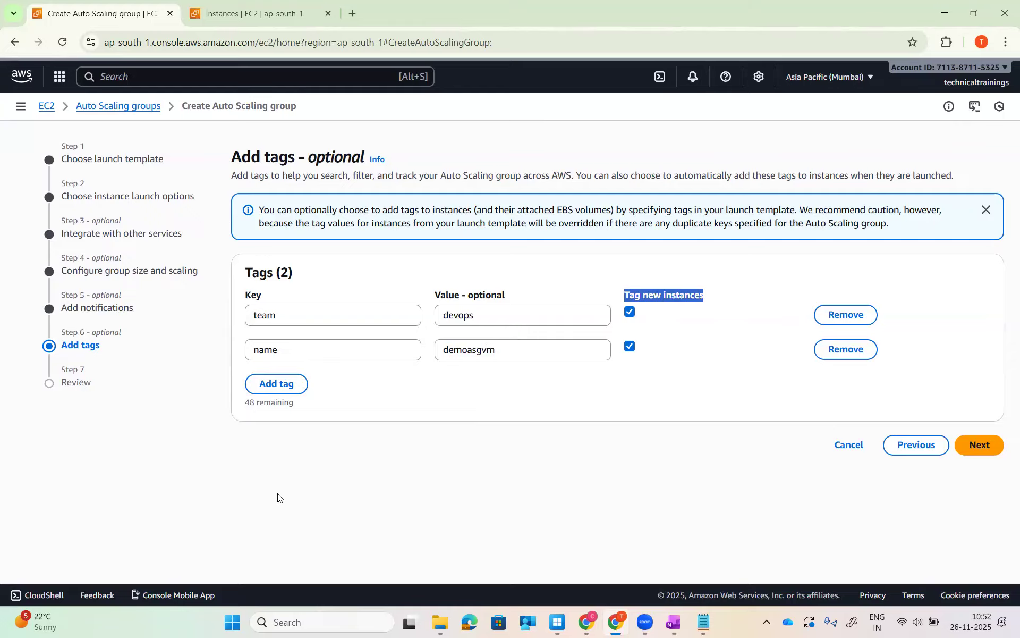
pyautogui.click(554, 448)
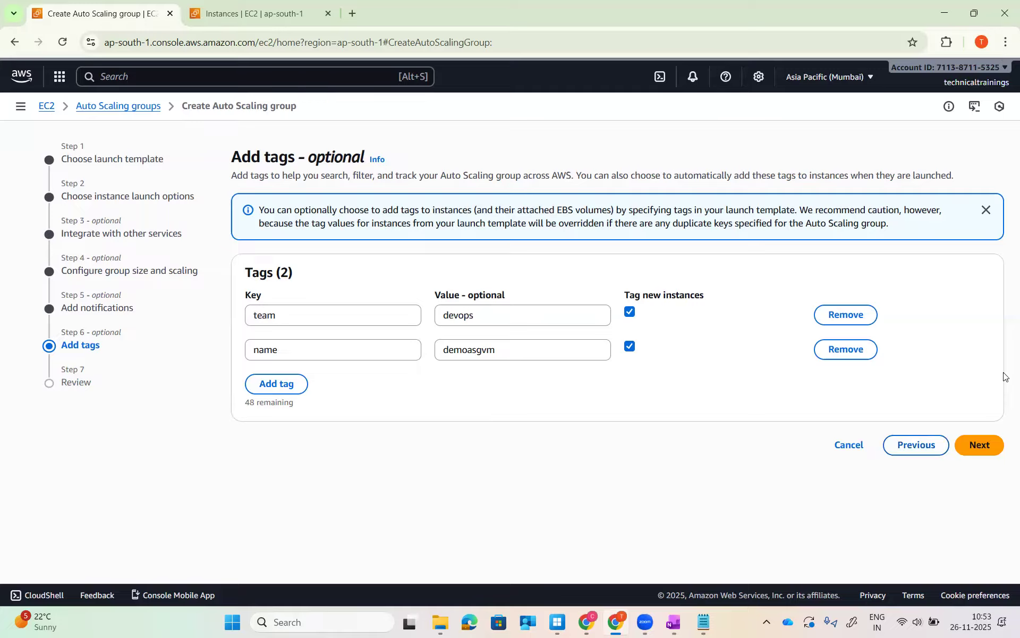
pyautogui.click(980, 446)
pyautogui.click(982, 448)
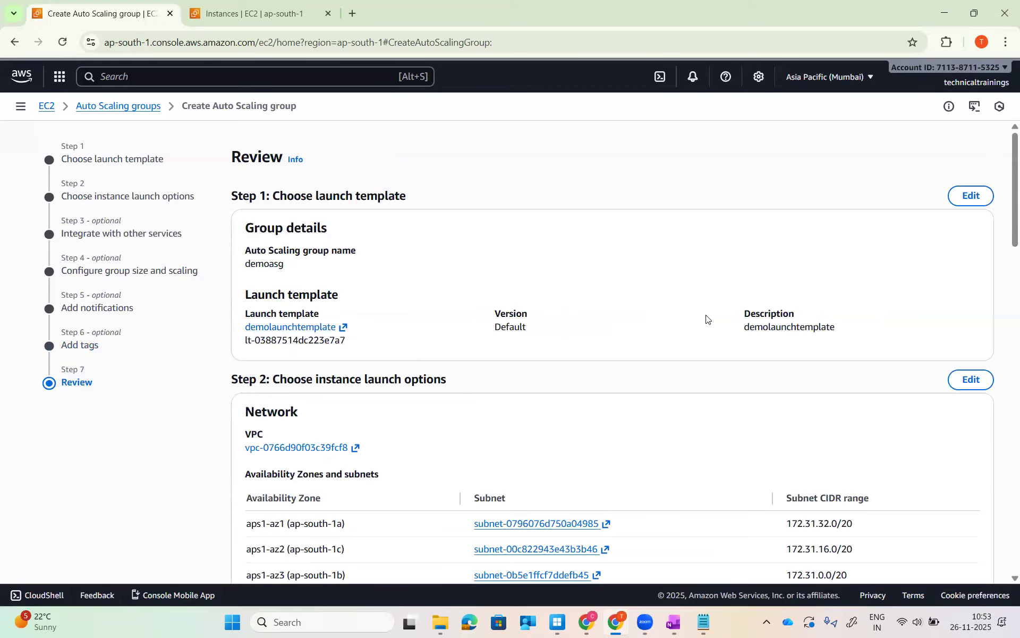
# Review the launch template, network, capacity and tag settings, and create the demoasg Auto Scaling group.
pyautogui.scroll(-2, 565, 346)
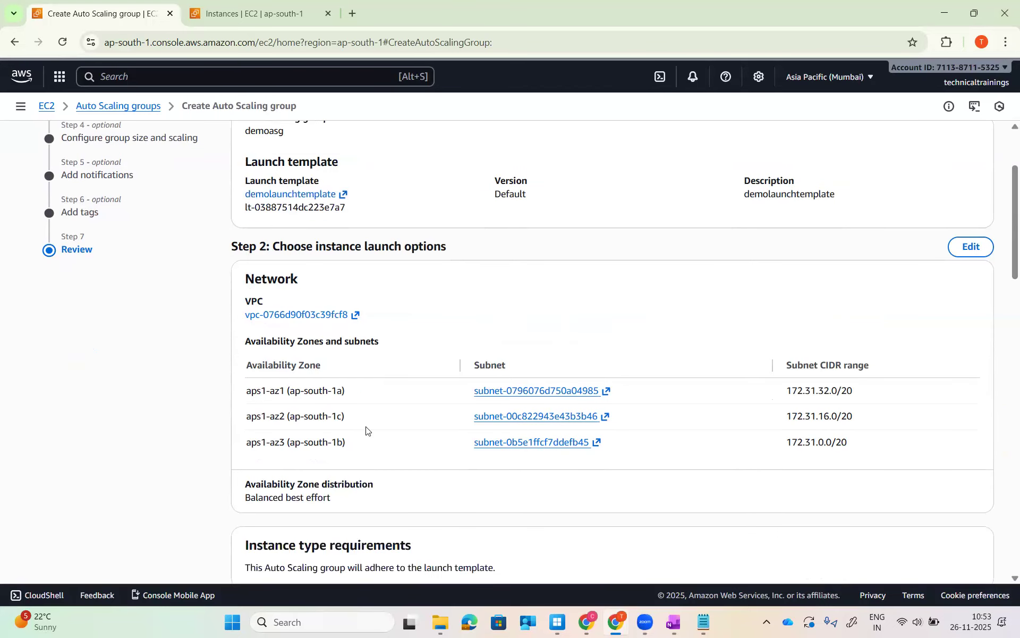
pyautogui.scroll(-3, 371, 431)
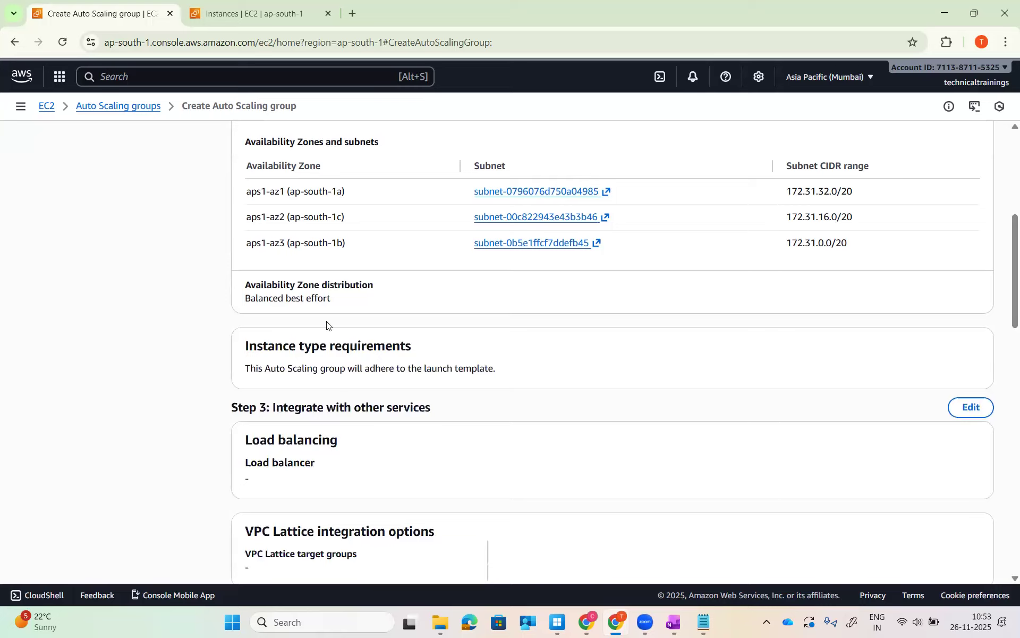
pyautogui.scroll(-12, 408, 394)
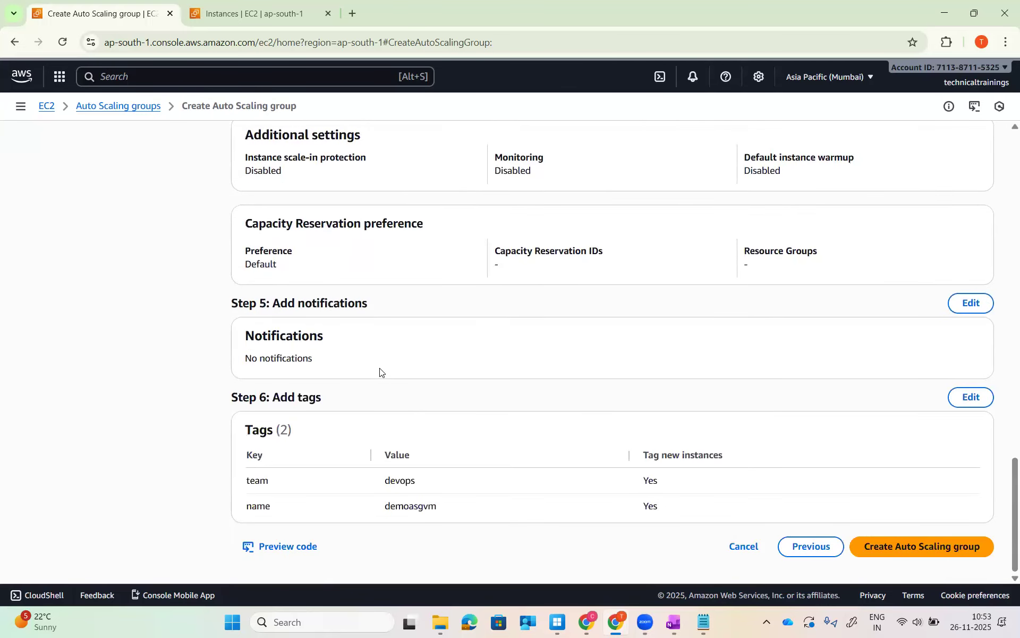
pyautogui.click(929, 547)
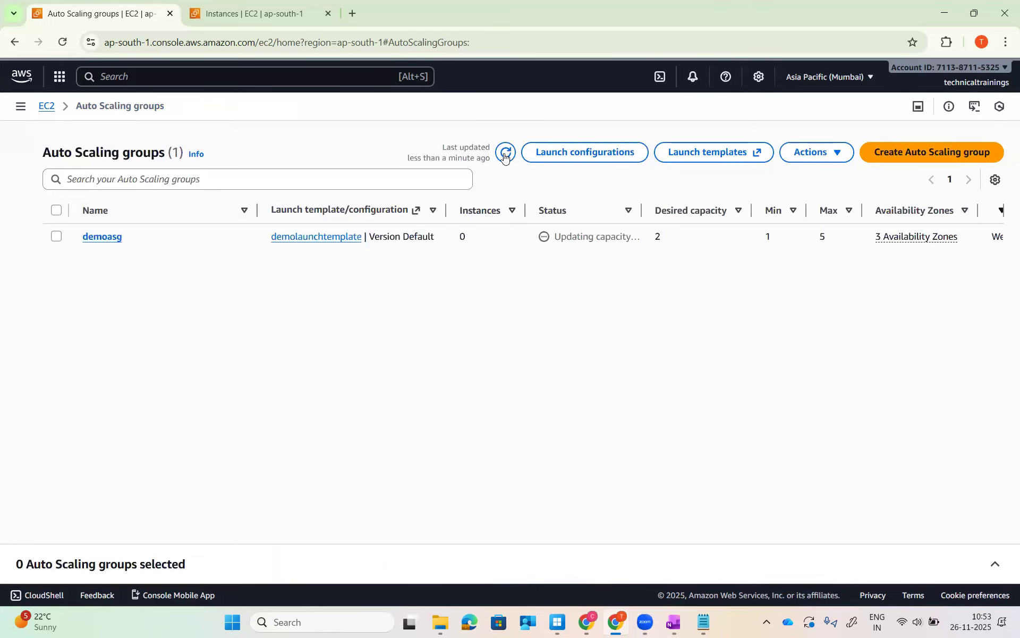
# Open demoasg, refresh its list of managed instances, and check its activity notifications and activity history.
pyautogui.click(102, 237)
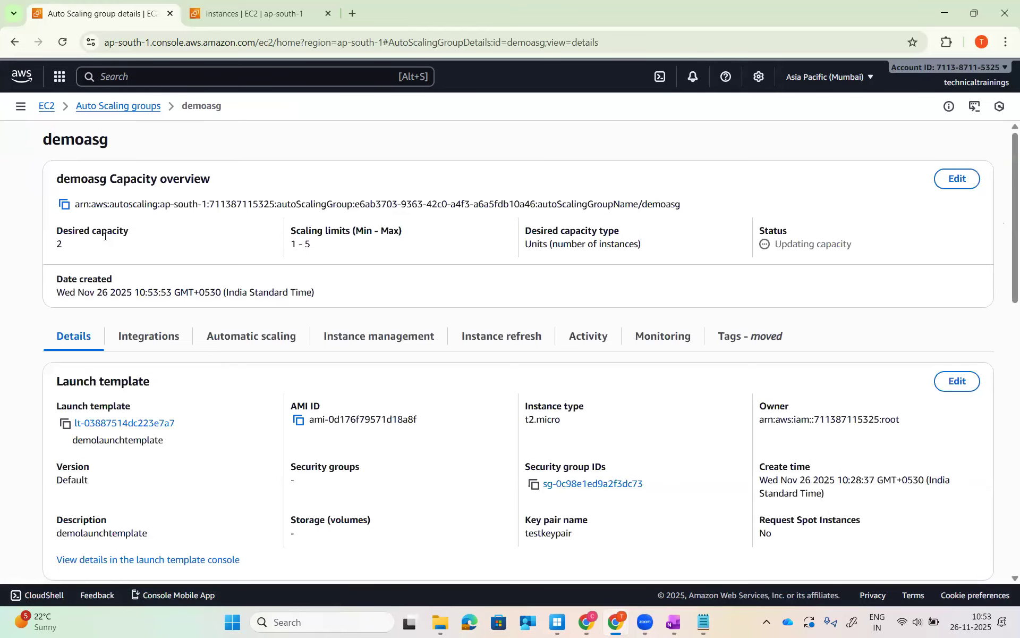
pyautogui.click(378, 336)
pyautogui.scroll(-4, 409, 351)
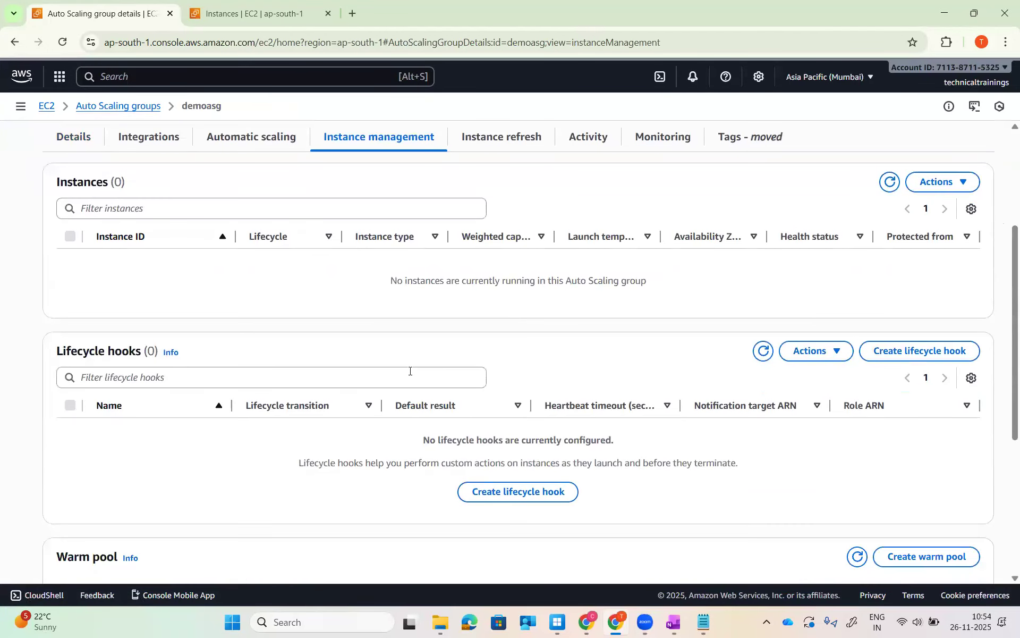
pyautogui.scroll(1, 410, 371)
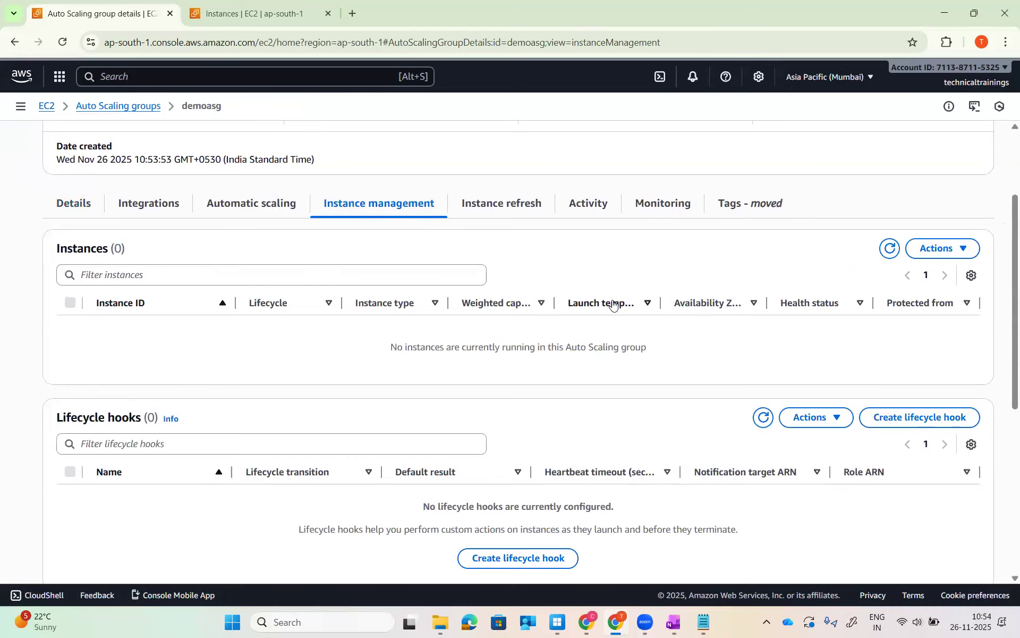
pyautogui.click(891, 250)
pyautogui.click(601, 206)
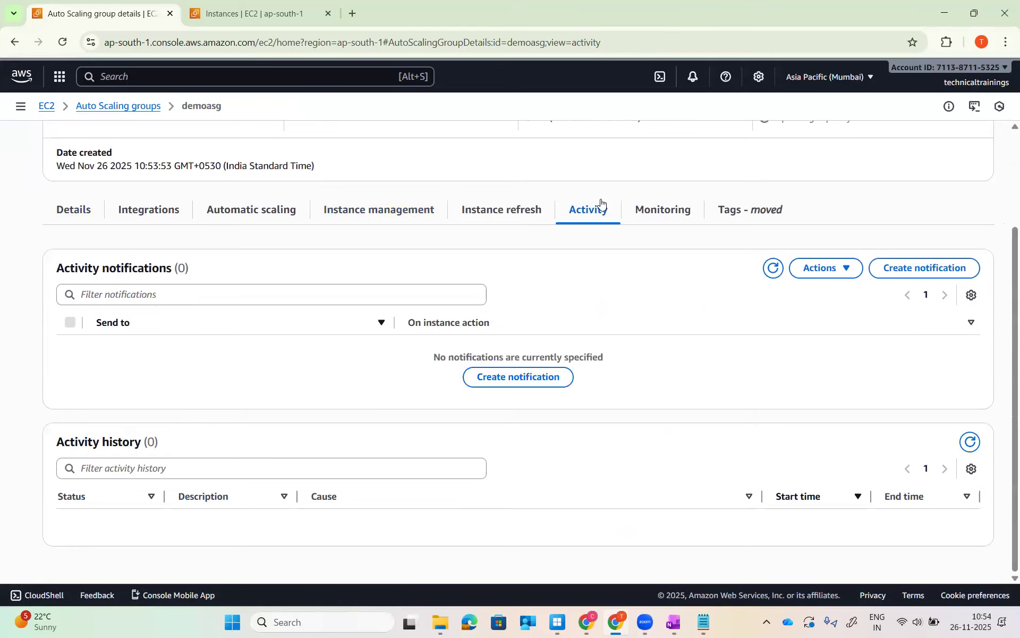
pyautogui.scroll(3, 601, 202)
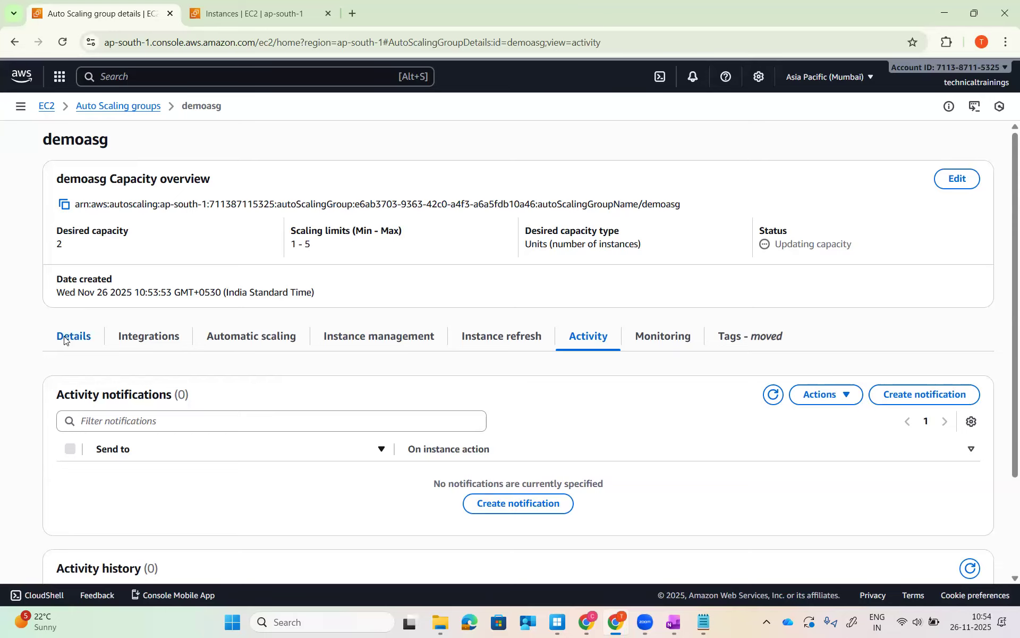
# Examine demoasg's details, including the launch template, network, health checks and maintenance policy.
pyautogui.click(80, 338)
pyautogui.scroll(-2, 160, 332)
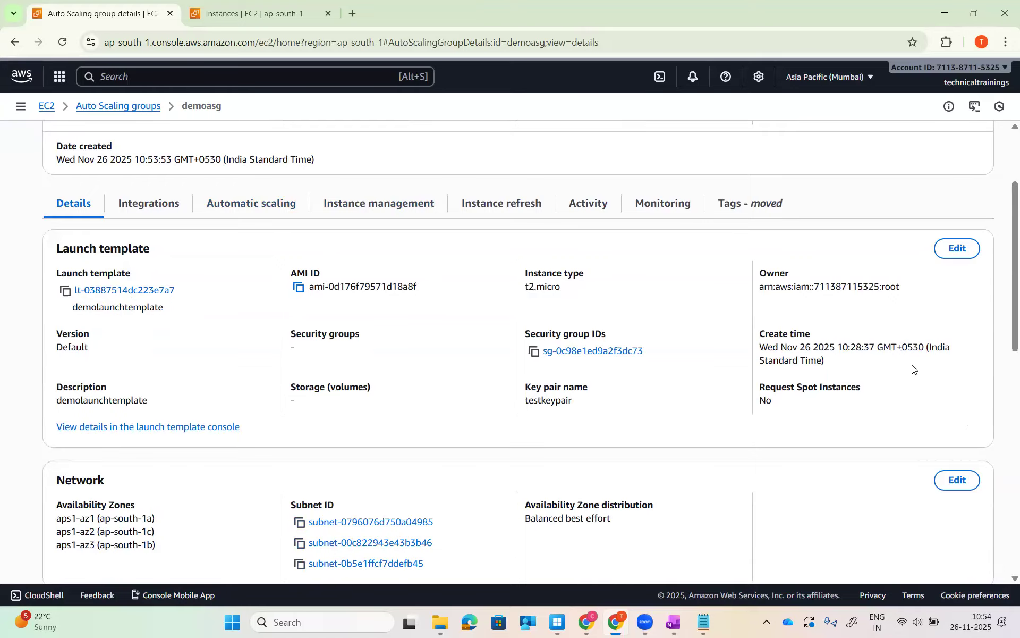
pyautogui.scroll(-5, 541, 410)
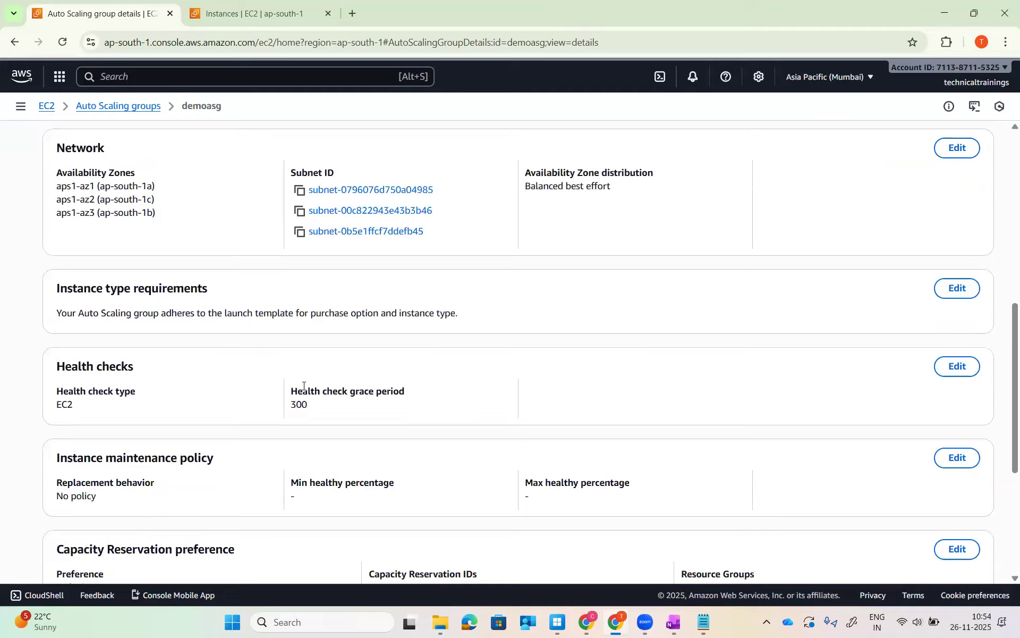
pyautogui.scroll(-3, 615, 442)
pyautogui.scroll(3, 616, 443)
pyautogui.scroll(7, 615, 443)
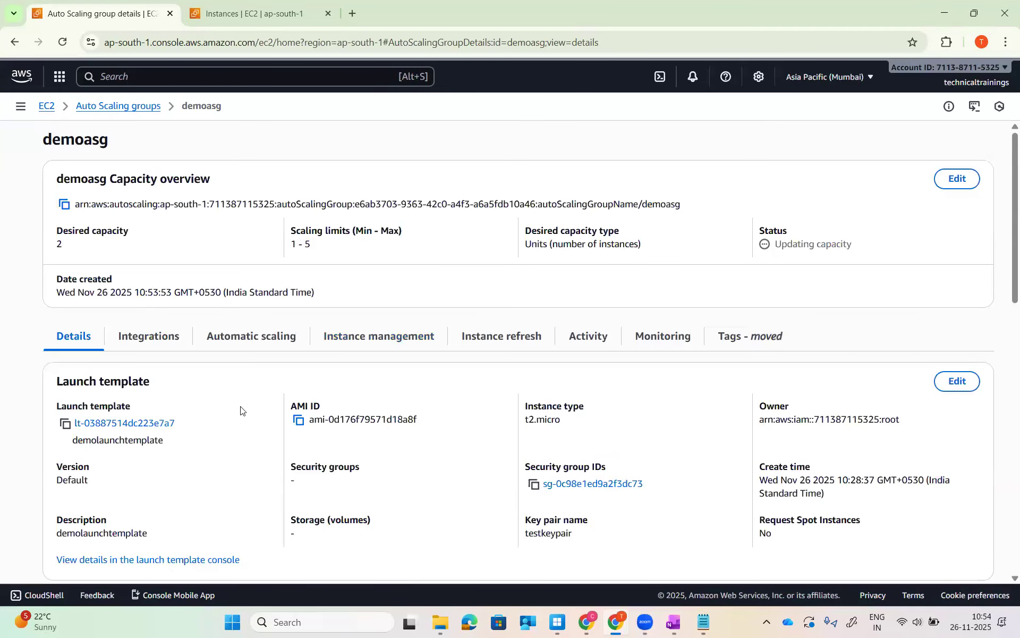
# Refresh the instances managed by demoasg again and view its instance refresh information.
pyautogui.click(393, 337)
pyautogui.scroll(-2, 540, 391)
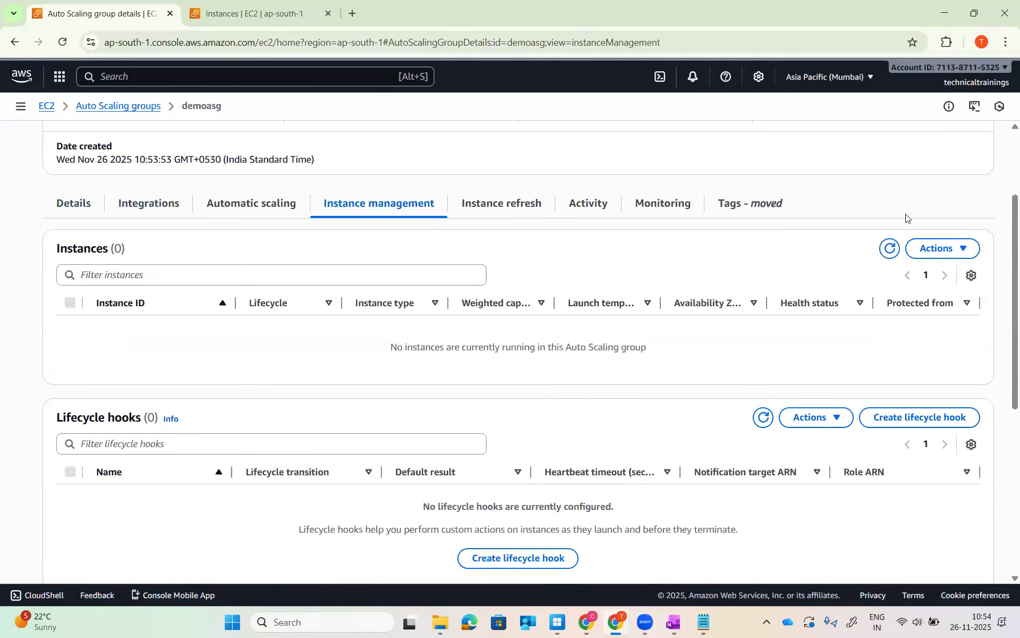
pyautogui.click(887, 248)
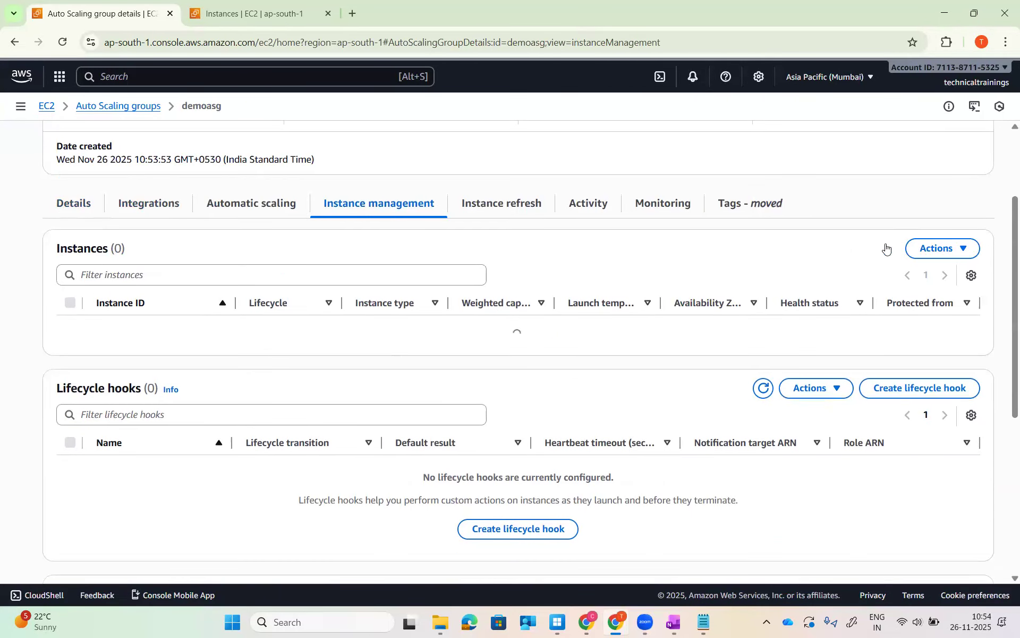
pyautogui.click(520, 210)
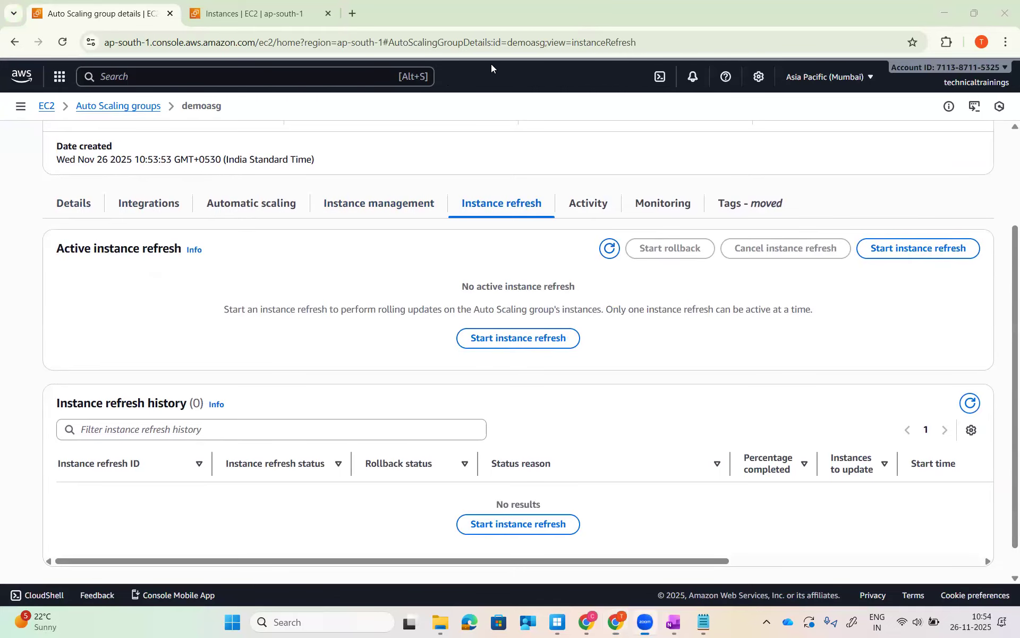
# Refresh the region's EC2 Instances list, and recheck demoasg's capacity overview and details.
pyautogui.click(306, 14)
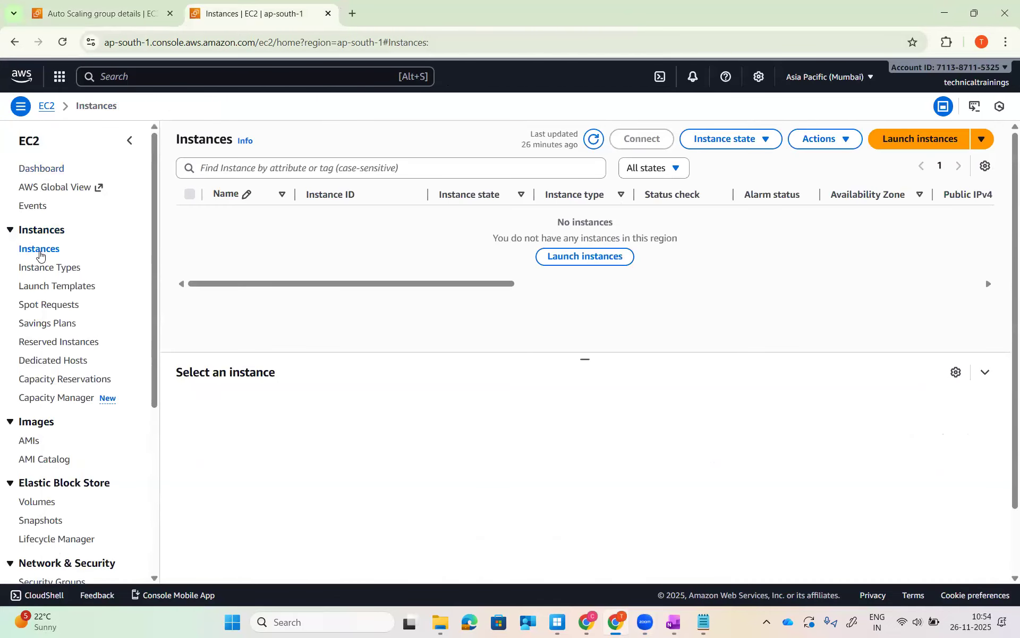
pyautogui.click(594, 139)
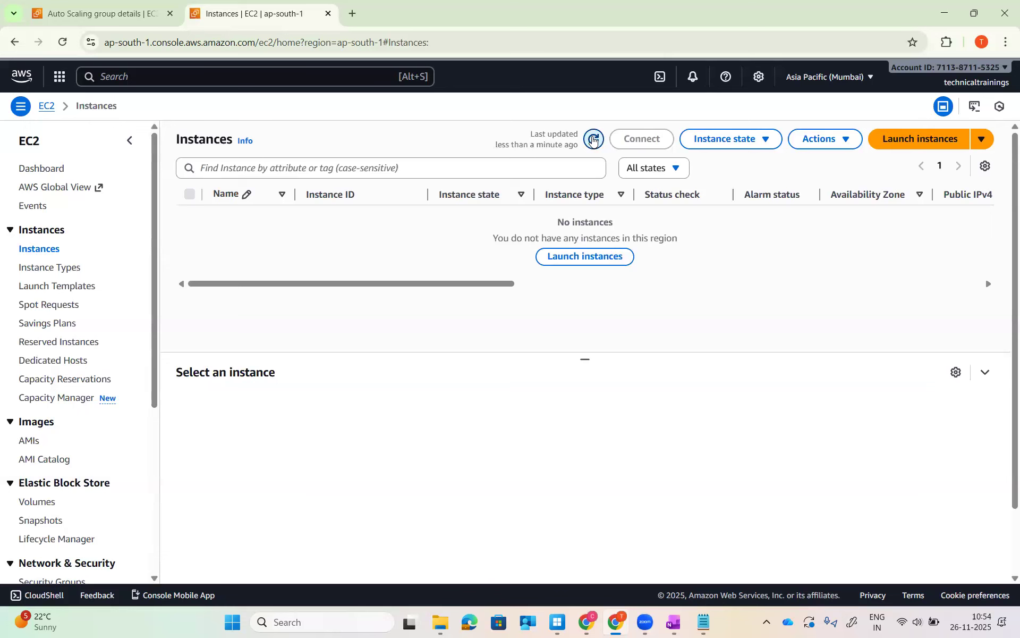
pyautogui.click(101, 13)
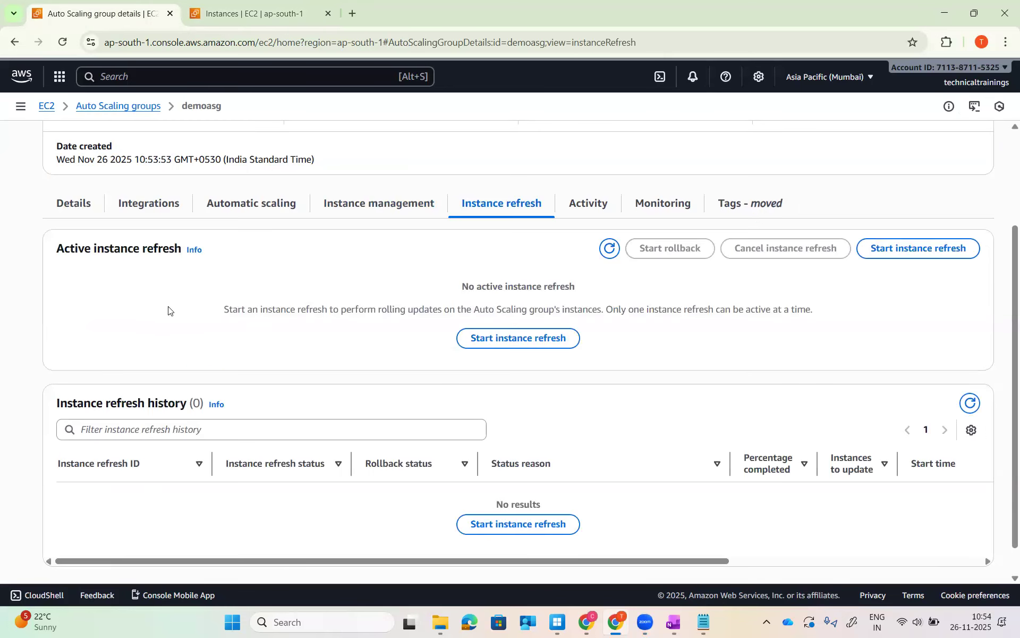
pyautogui.scroll(3, 168, 311)
pyautogui.click(93, 333)
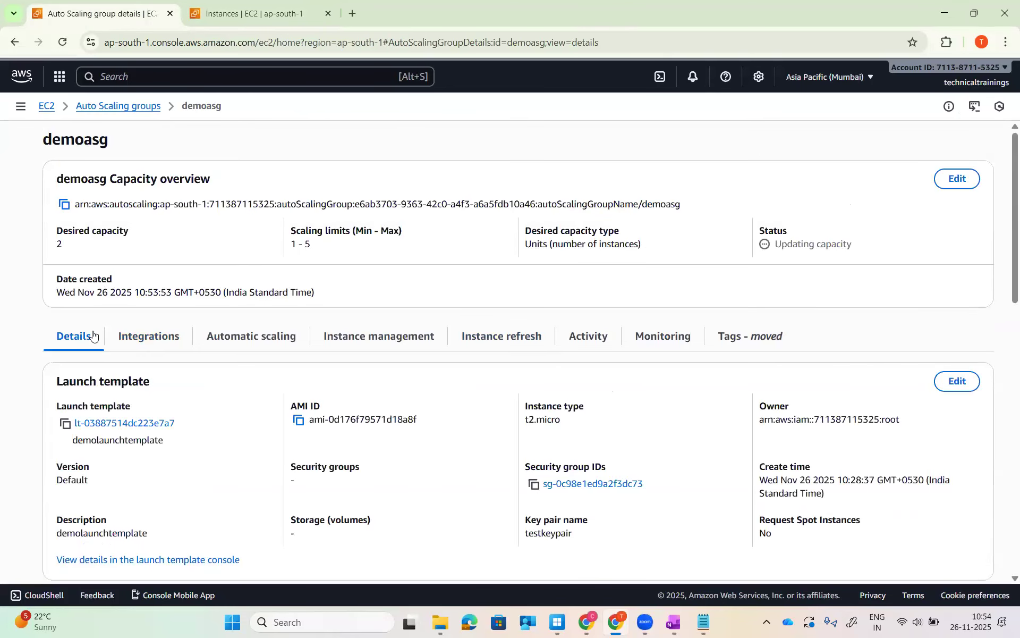
pyautogui.scroll(-5, 502, 371)
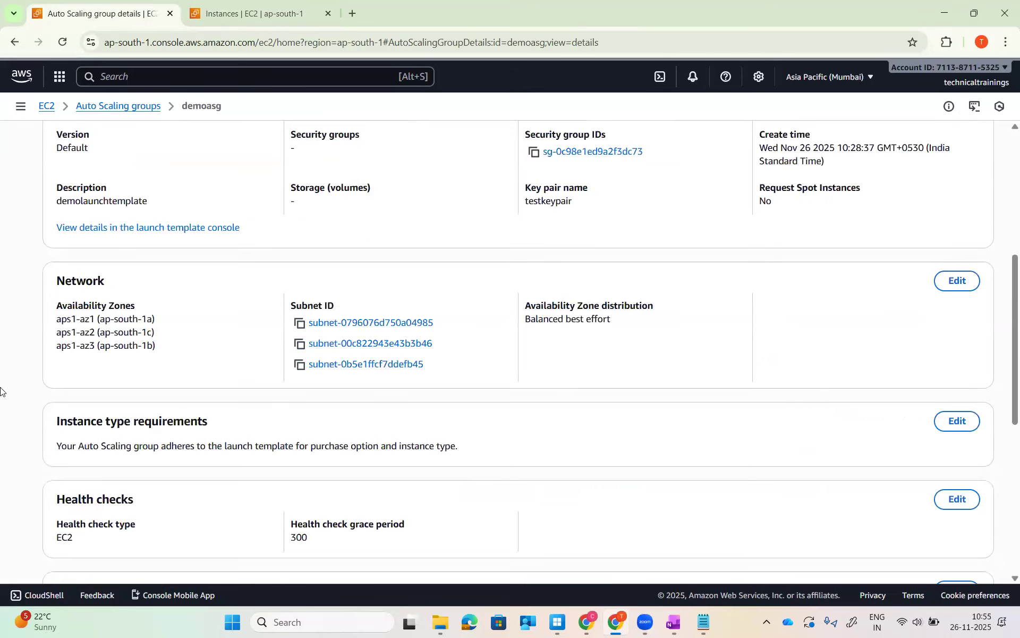
pyautogui.scroll(5, 268, 307)
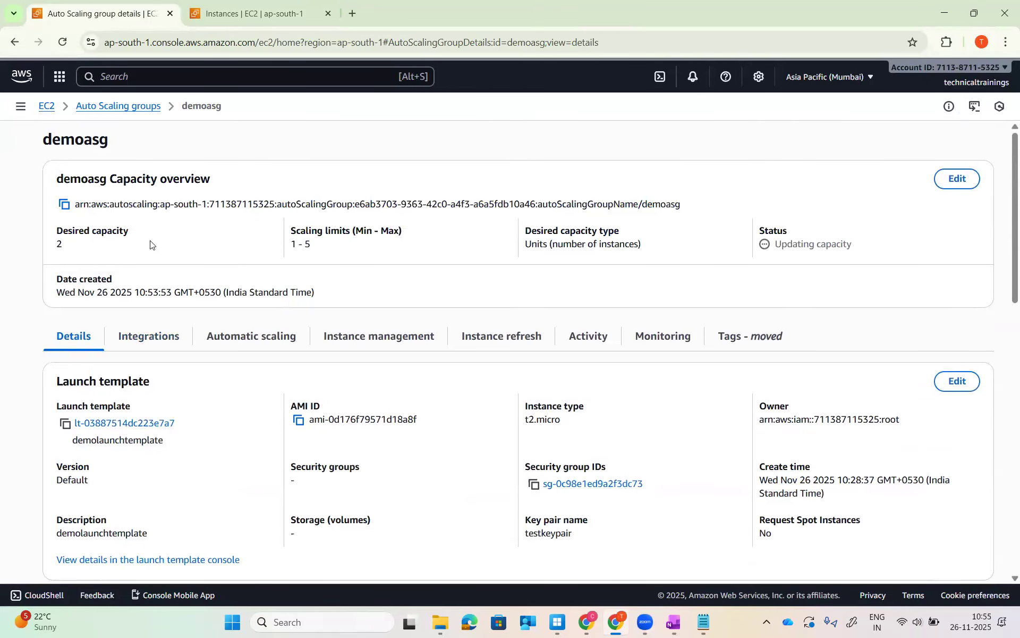
# Refresh the EC2 Instances list repeatedly to look for newly launched instances, and return to demoasg.
pyautogui.click(260, 15)
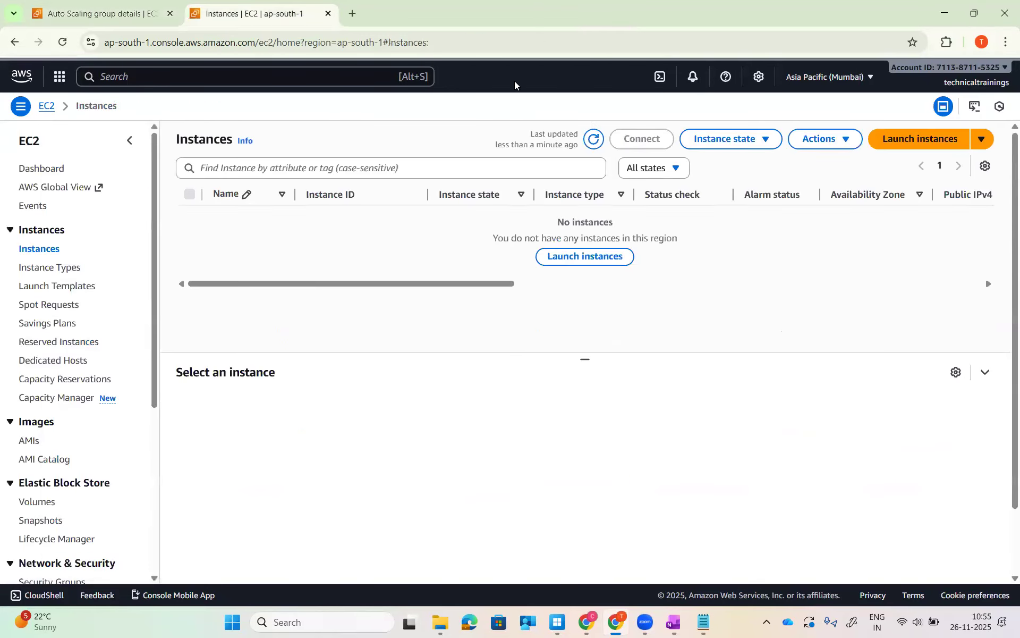
pyautogui.click(593, 139)
pyautogui.click(594, 139)
pyautogui.click(593, 139)
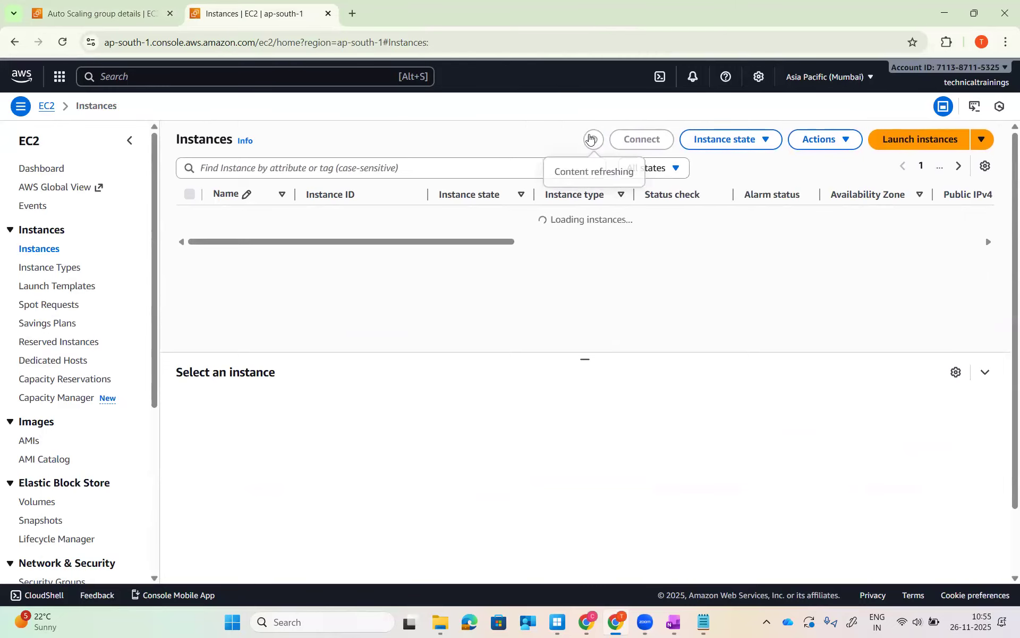
pyautogui.click(95, 15)
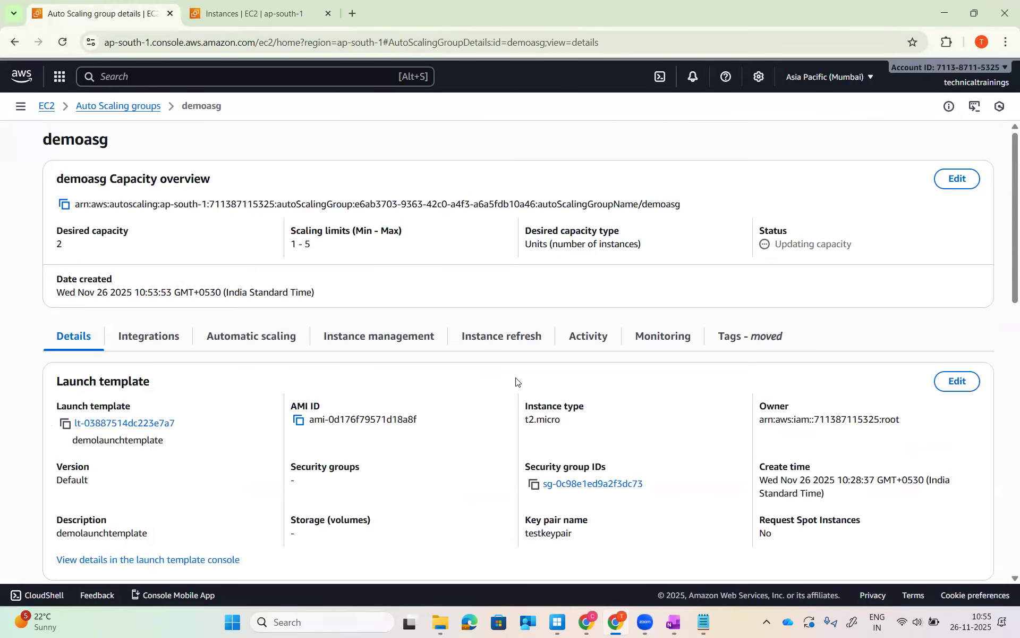
# Check demoasg in the Auto Scaling groups list, reopen it, and examine its dynamic and predictive scaling policies.
pyautogui.click(131, 109)
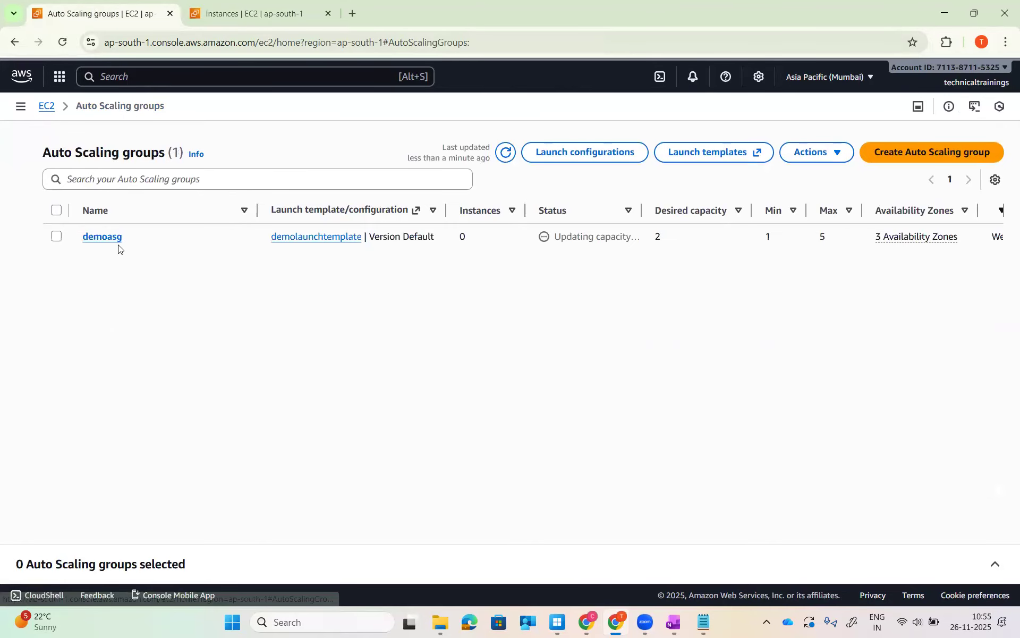
pyautogui.click(113, 242)
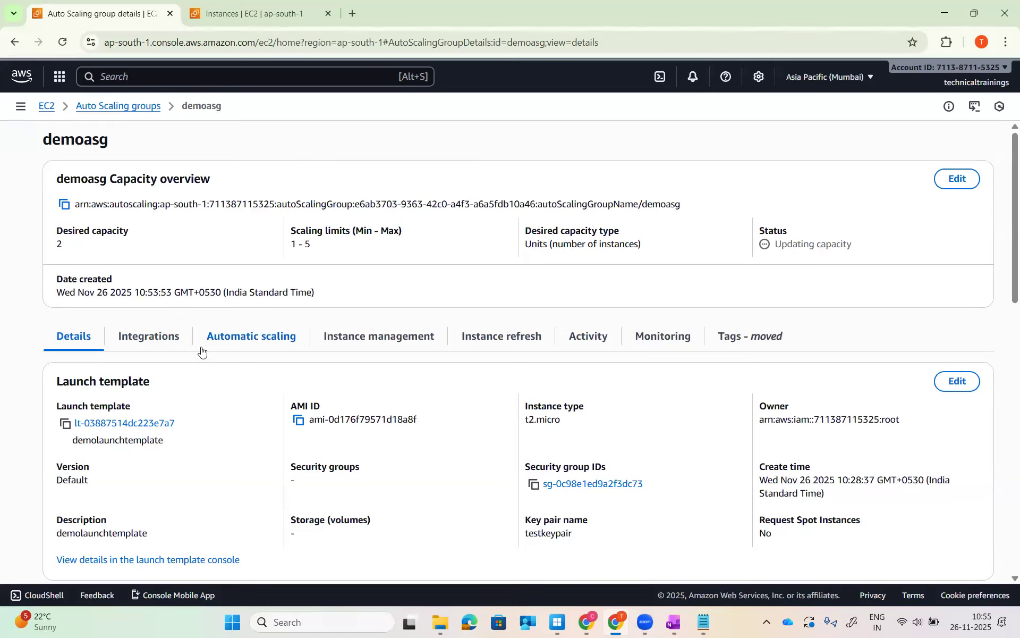
pyautogui.click(236, 339)
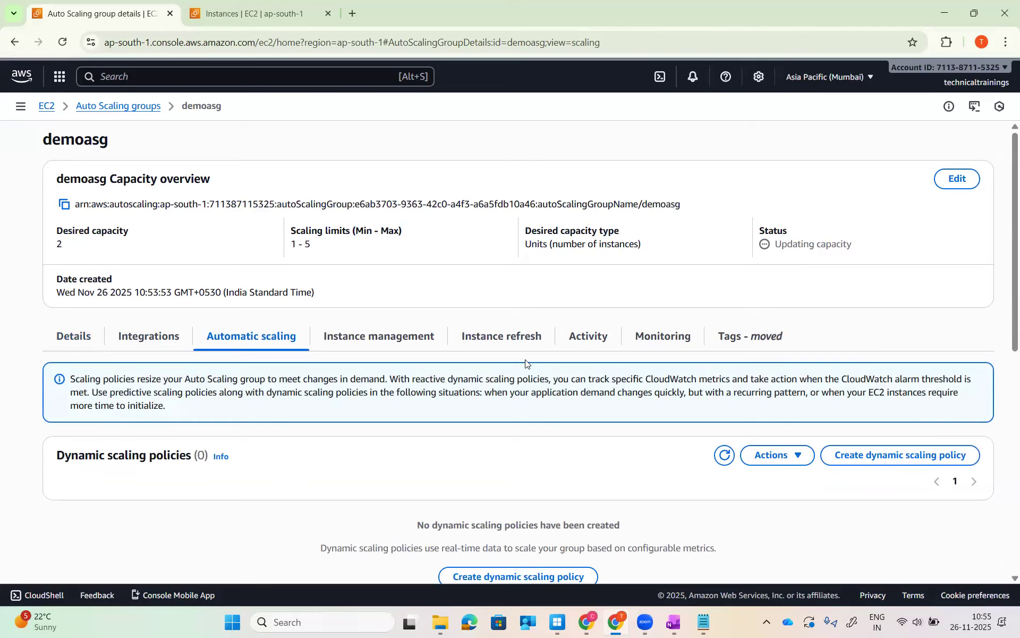
pyautogui.click(728, 465)
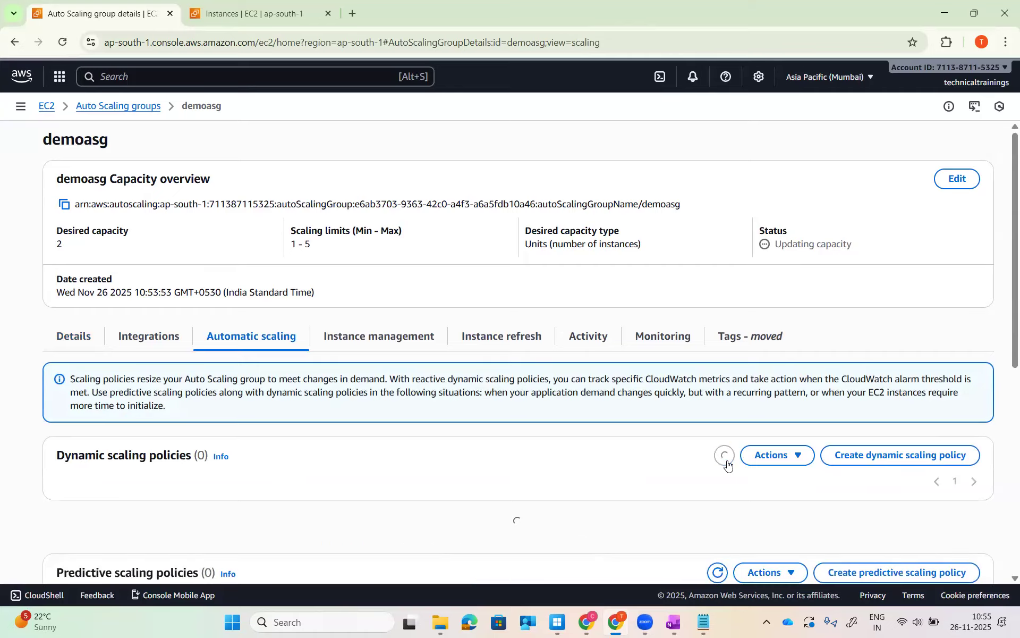
pyautogui.scroll(-5, 584, 423)
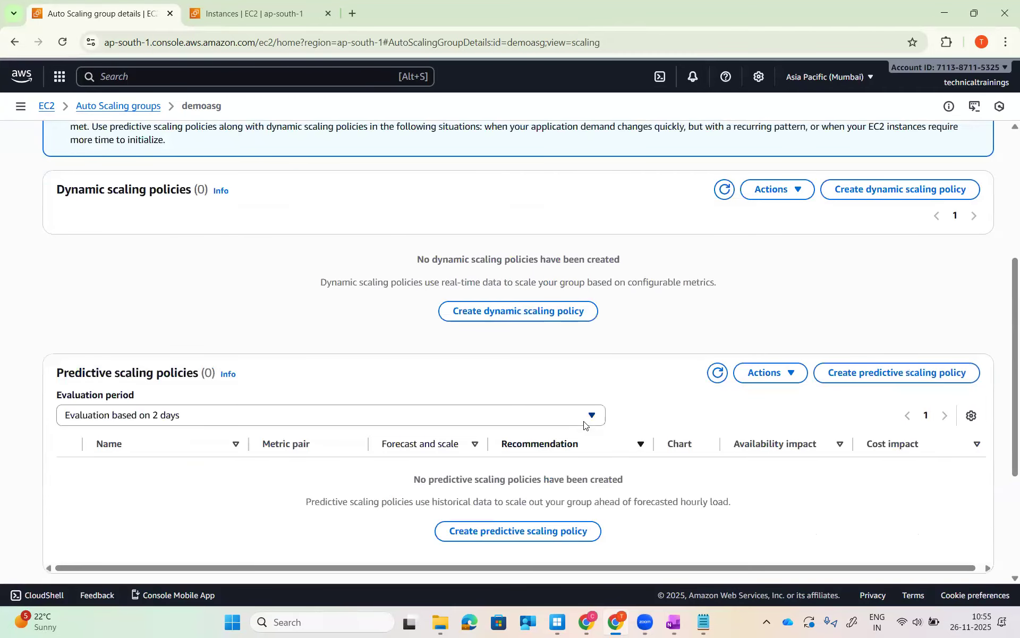
pyautogui.scroll(5, 584, 424)
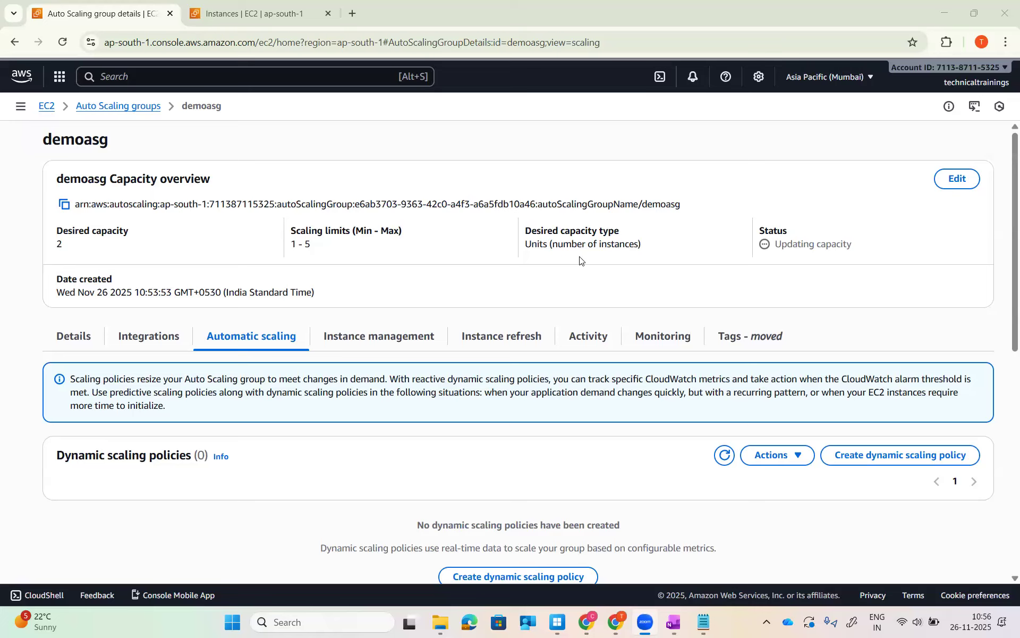
# Check the budget health of My Monthly Cost Budget and highlight the amount spent against the budget.
pyautogui.click(961, 75)
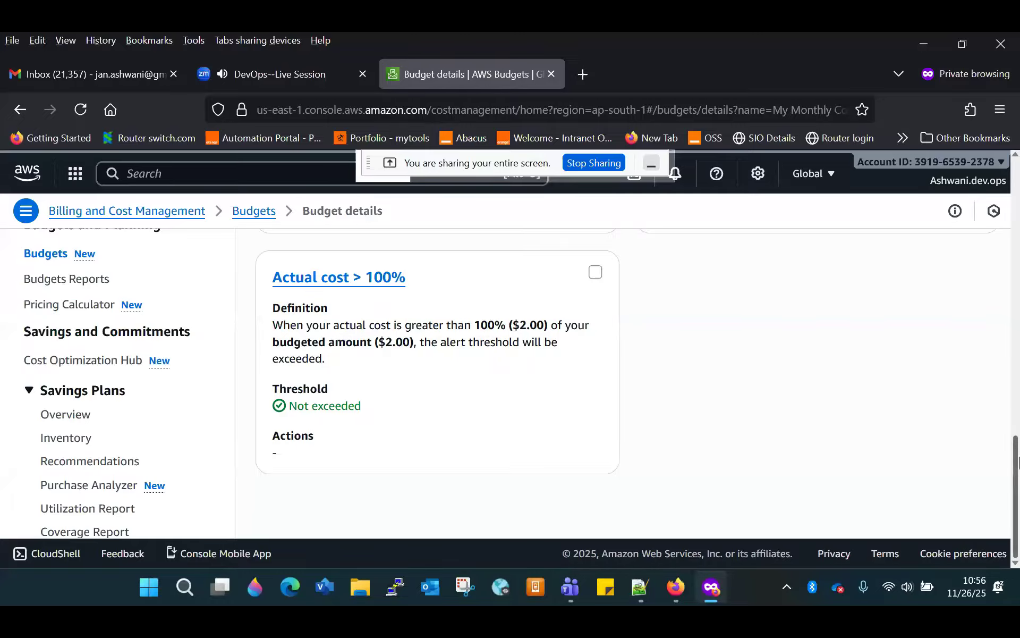
pyautogui.moveTo(1015, 467); pyautogui.dragTo(1005, 154)
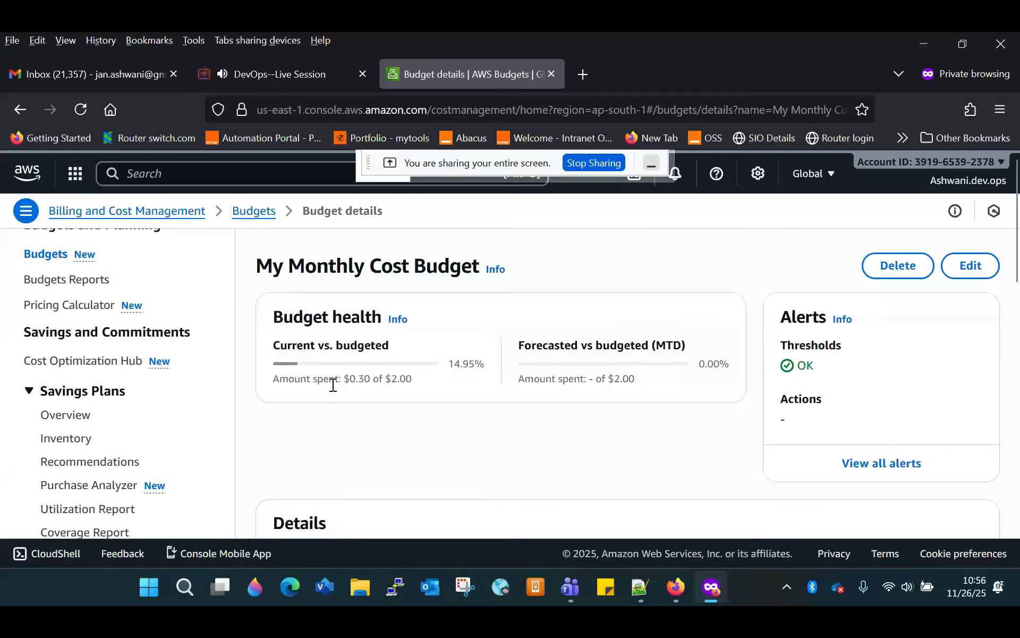
pyautogui.moveTo(335, 384); pyautogui.dragTo(427, 382)
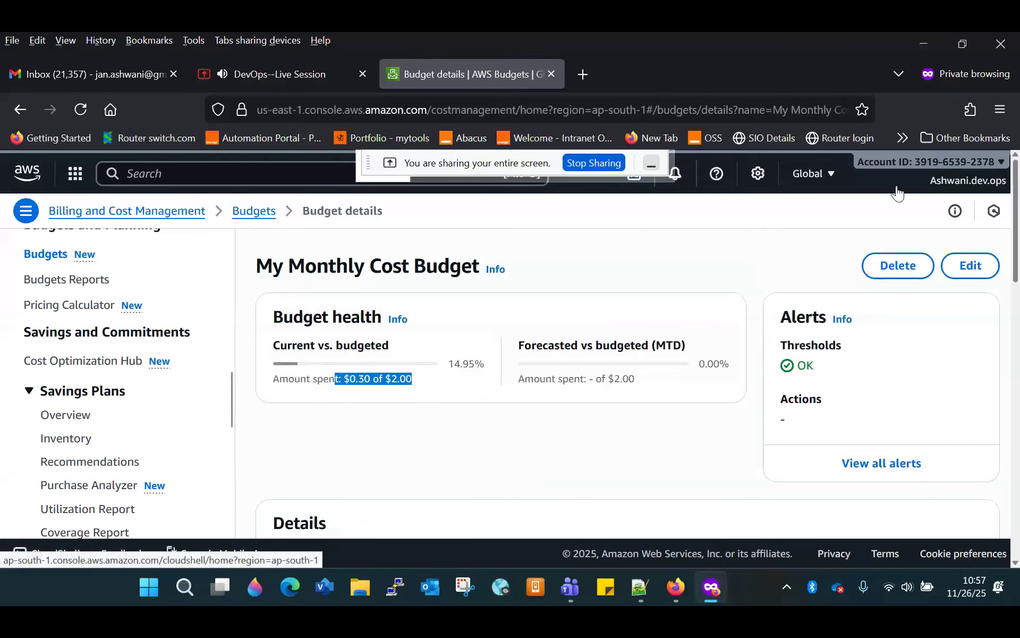
# Open the EC2 dashboard from the recently visited services to view the region's resources.
pyautogui.click(74, 174)
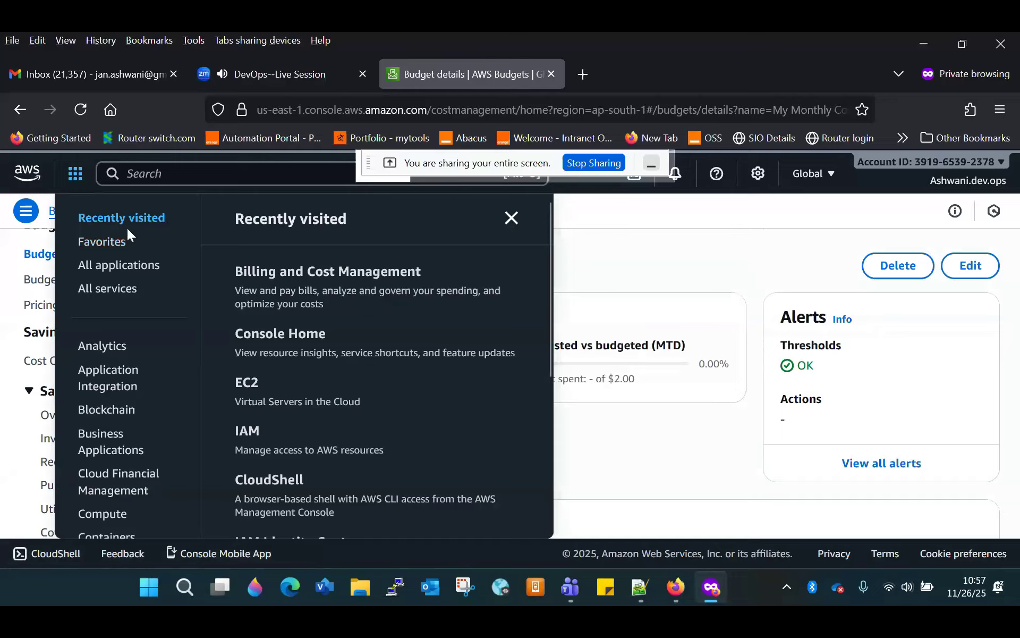
pyautogui.click(255, 383)
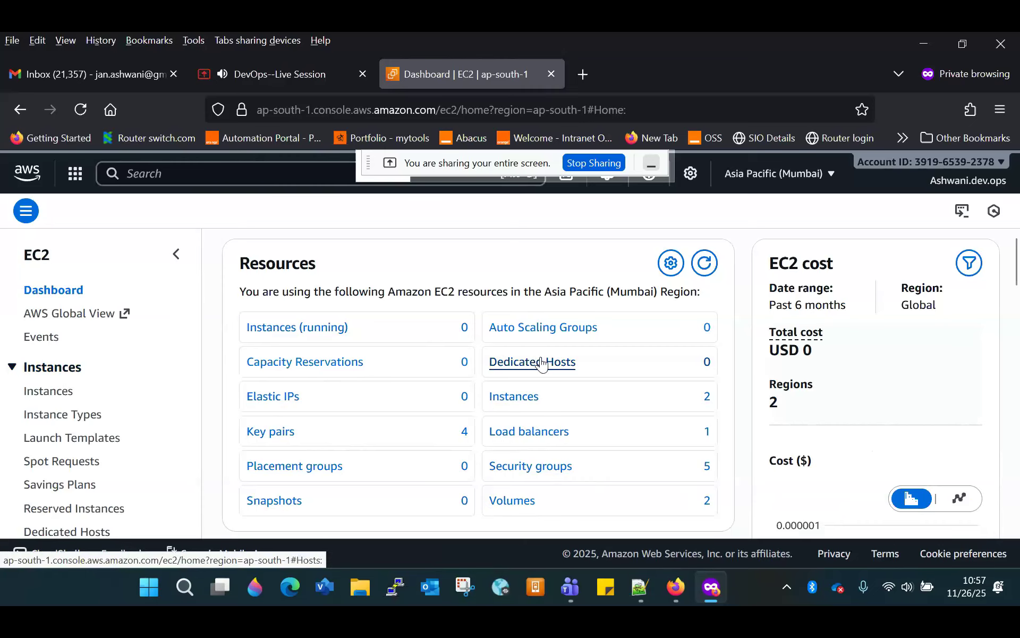
# Open Billing and Cost Management from the account options and reduce the page zoom to 67%.
pyautogui.click(985, 181)
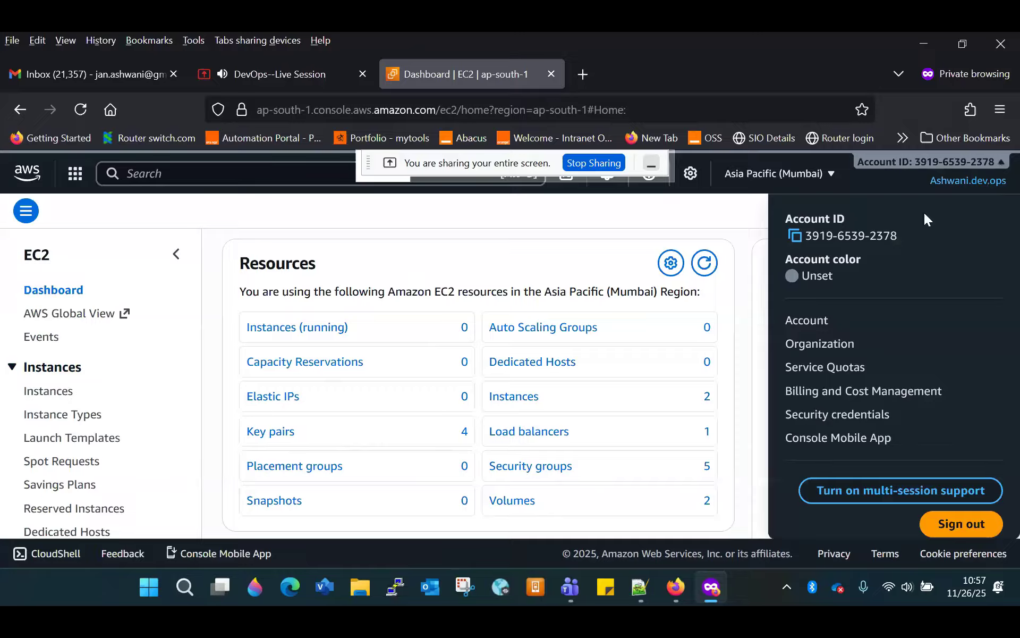
pyautogui.click(830, 388)
pyautogui.click(993, 113)
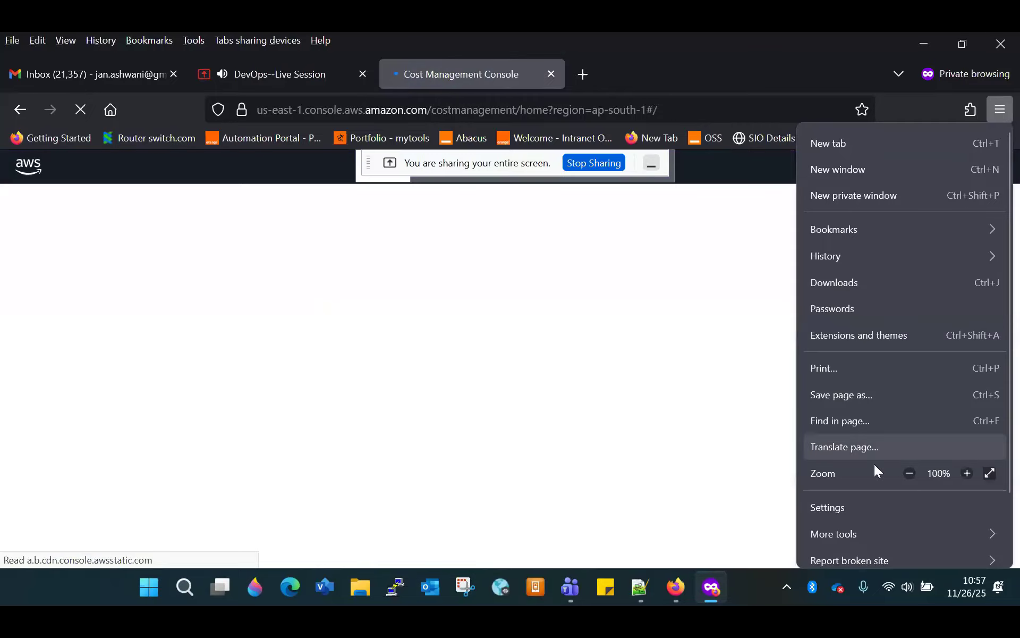
pyautogui.click(909, 474)
pyautogui.click(910, 473)
pyautogui.click(910, 473)
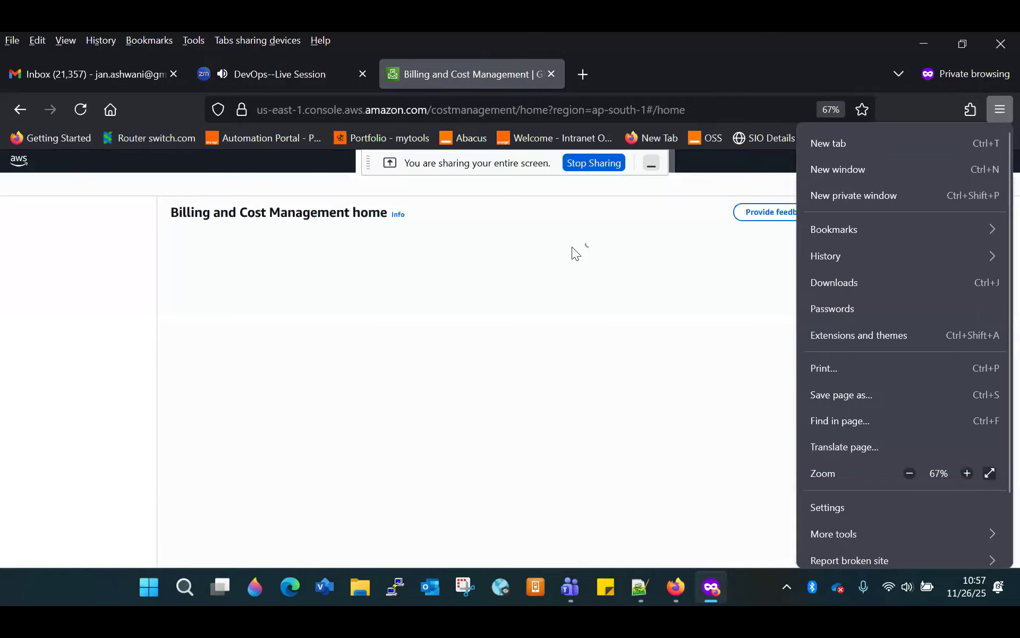
pyautogui.click(416, 255)
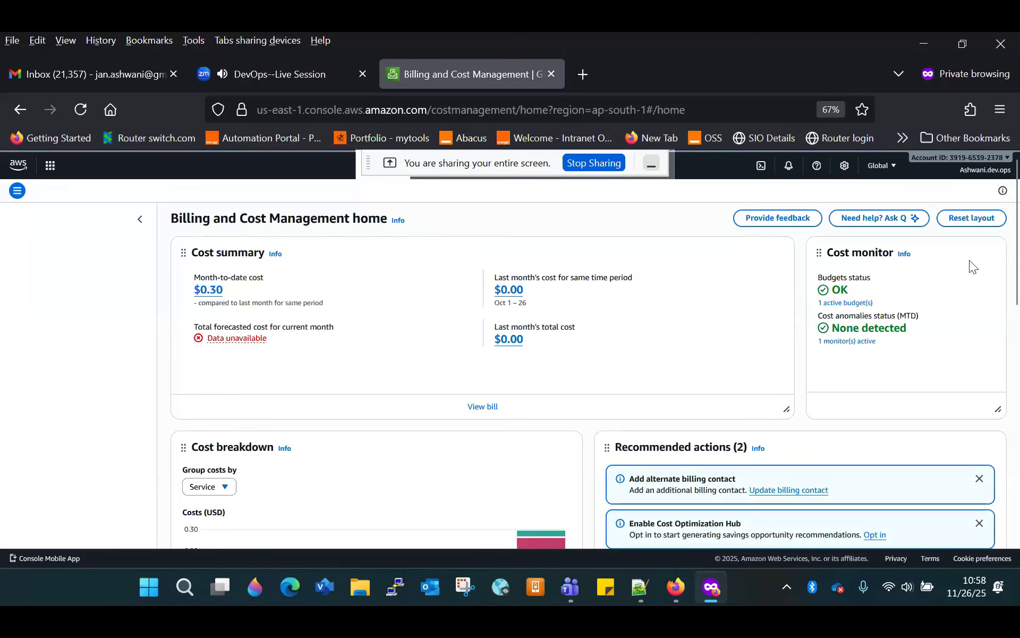
# Examine the November 2025 cost breakdown by service and return to the cost summary.
pyautogui.moveTo(1018, 260); pyautogui.dragTo(1018, 343)
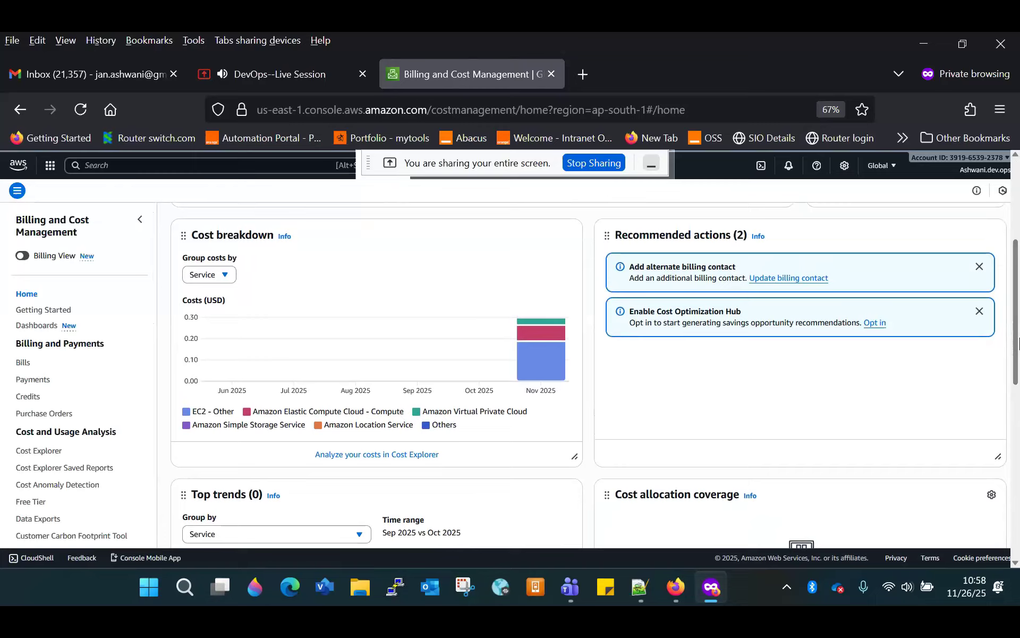
pyautogui.moveTo(540, 366)
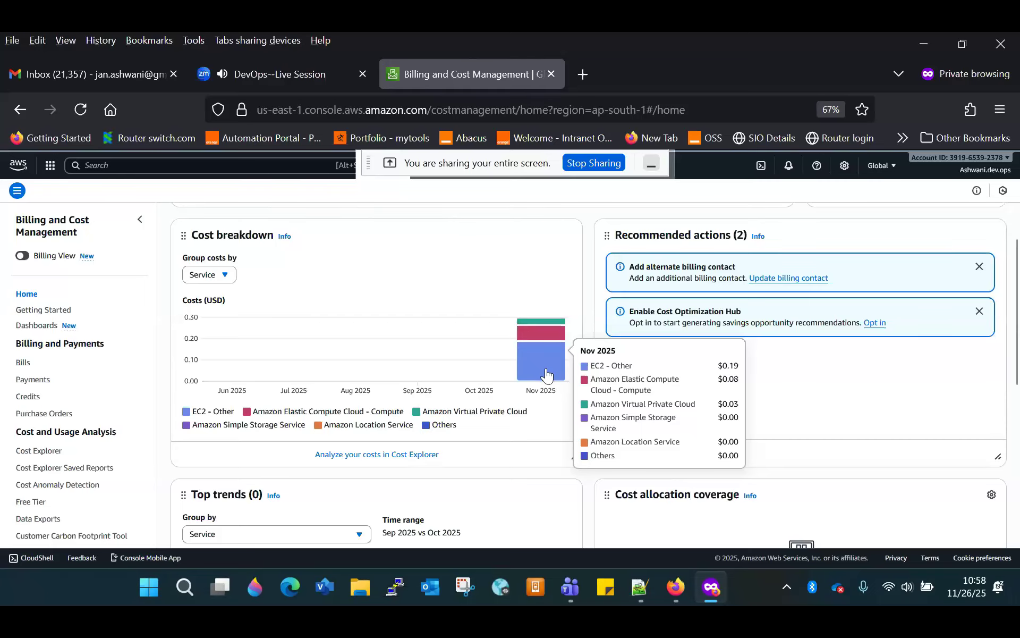
pyautogui.moveTo(1018, 290)
pyautogui.mouseDown()
pyautogui.moveTo(1018, 245)
pyautogui.moveTo(1019, 295)
pyautogui.mouseUp()
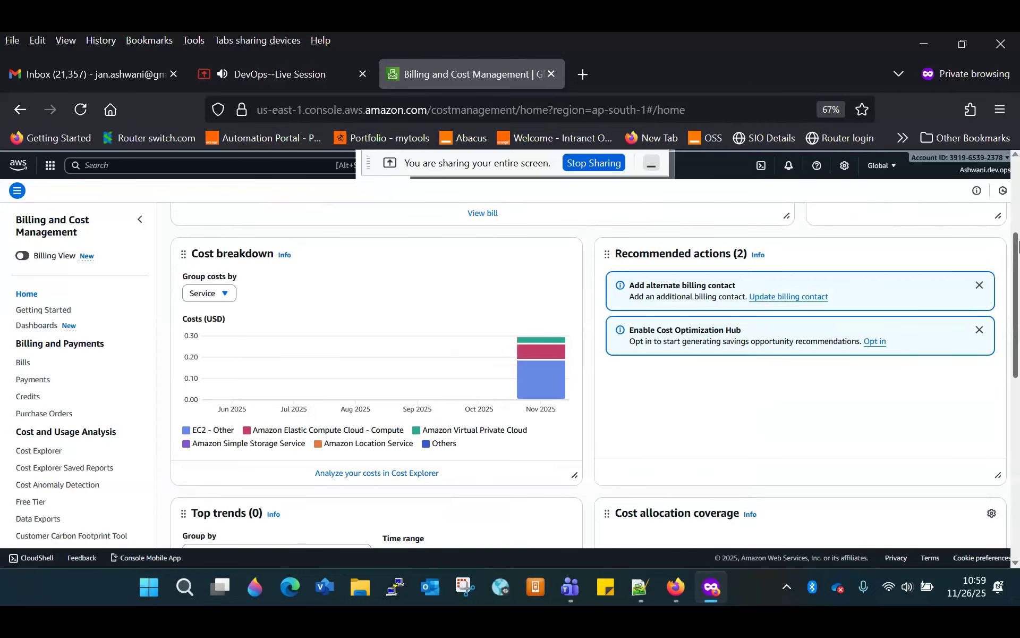
pyautogui.click(1018, 215)
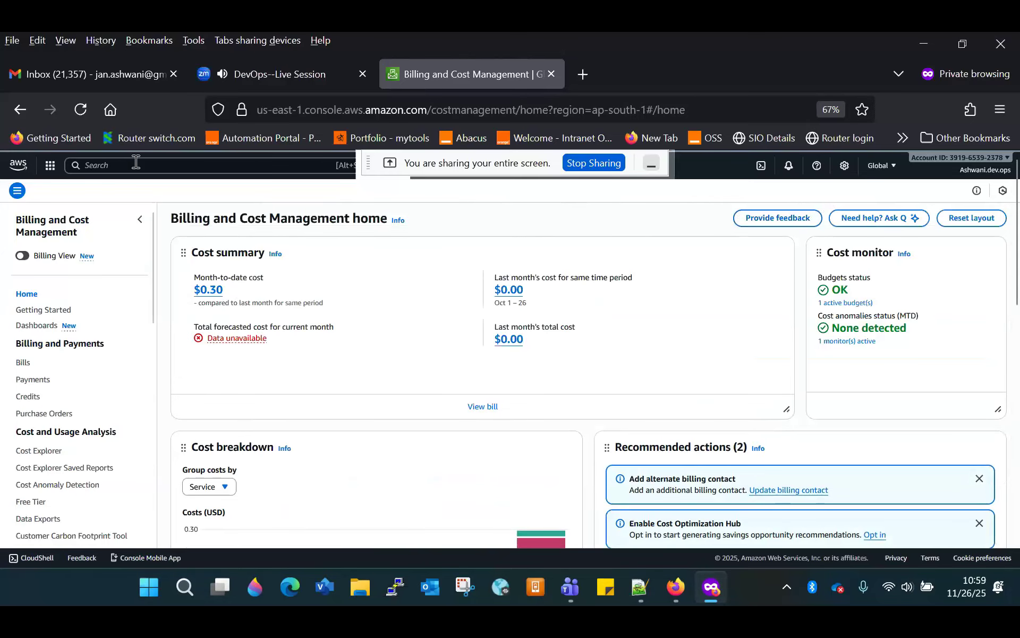
# Terminate the EC2 instances EC2USER2 and EC2USER3 in the Mumbai region.
pyautogui.click(48, 167)
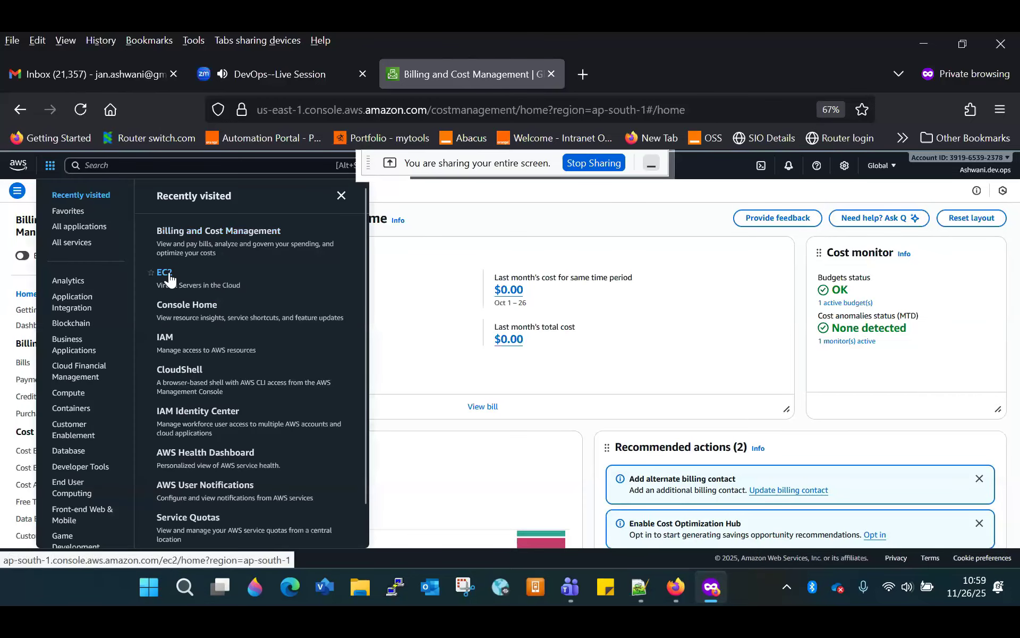
pyautogui.click(176, 267)
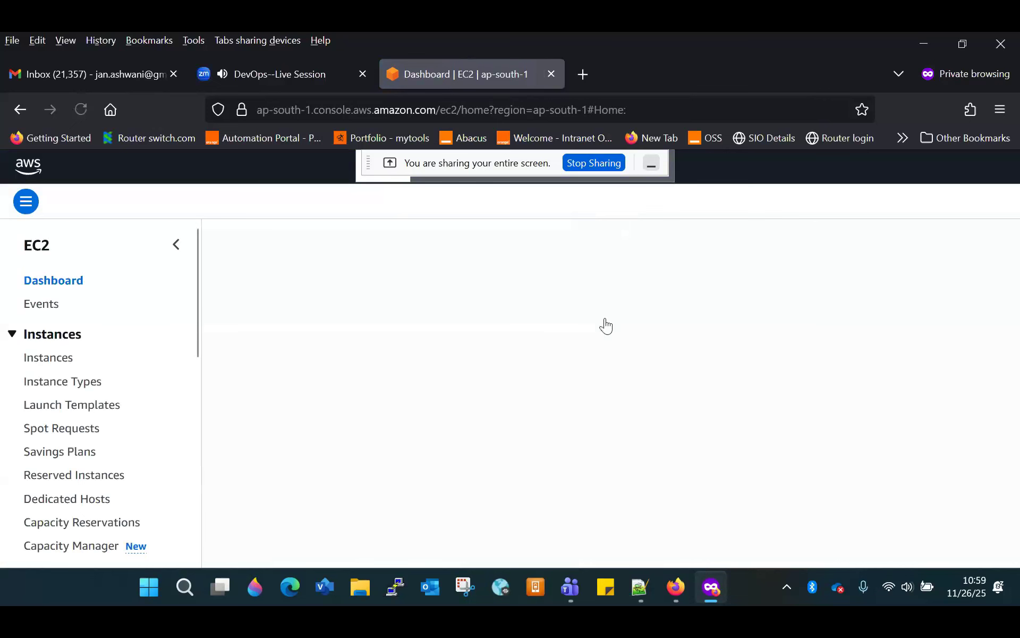
pyautogui.click(48, 379)
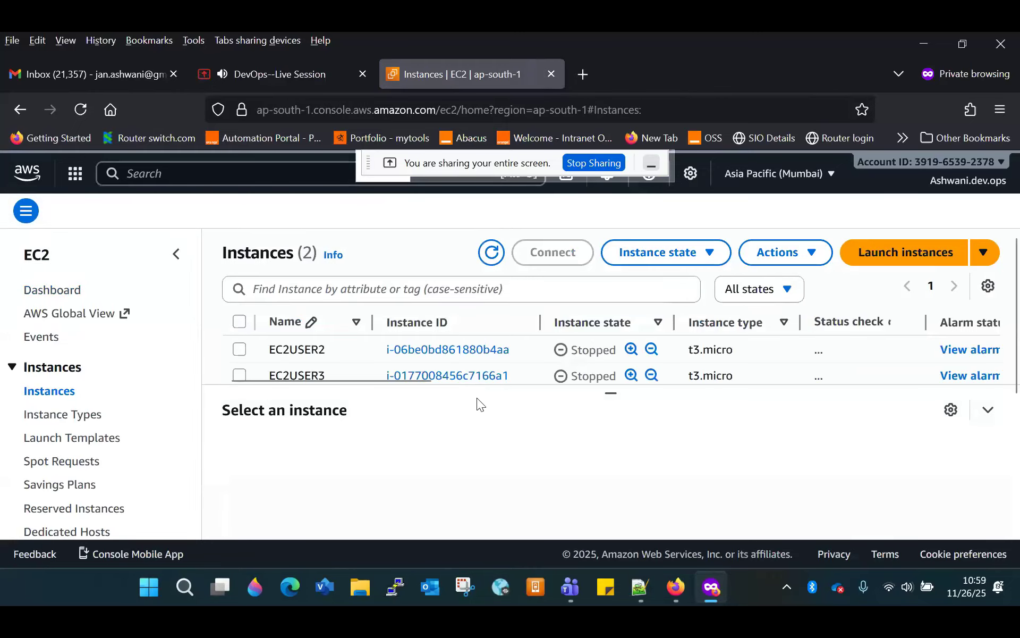
pyautogui.click(240, 321)
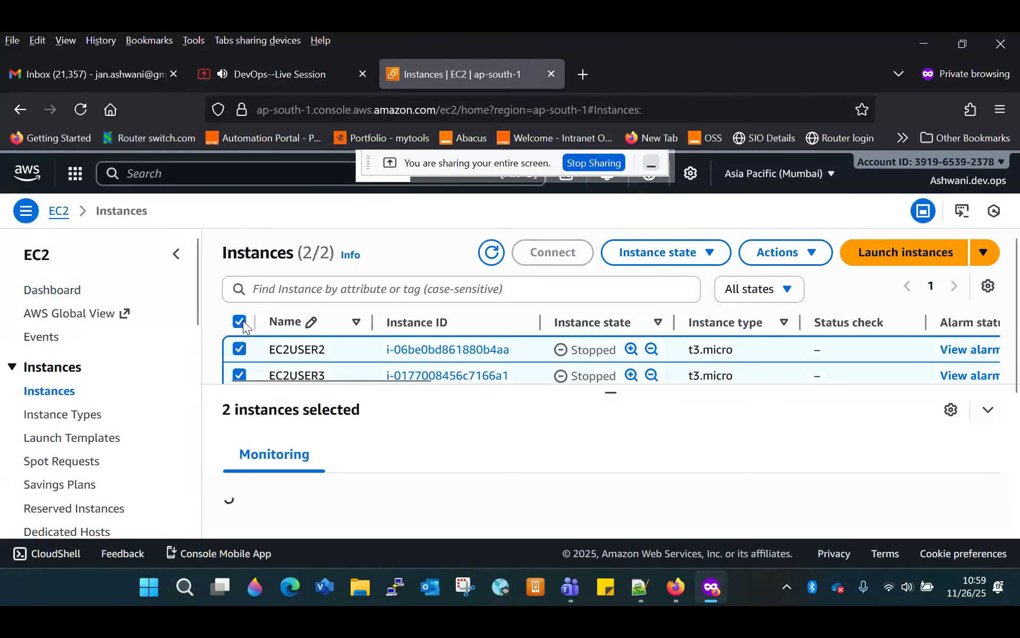
pyautogui.click(800, 256)
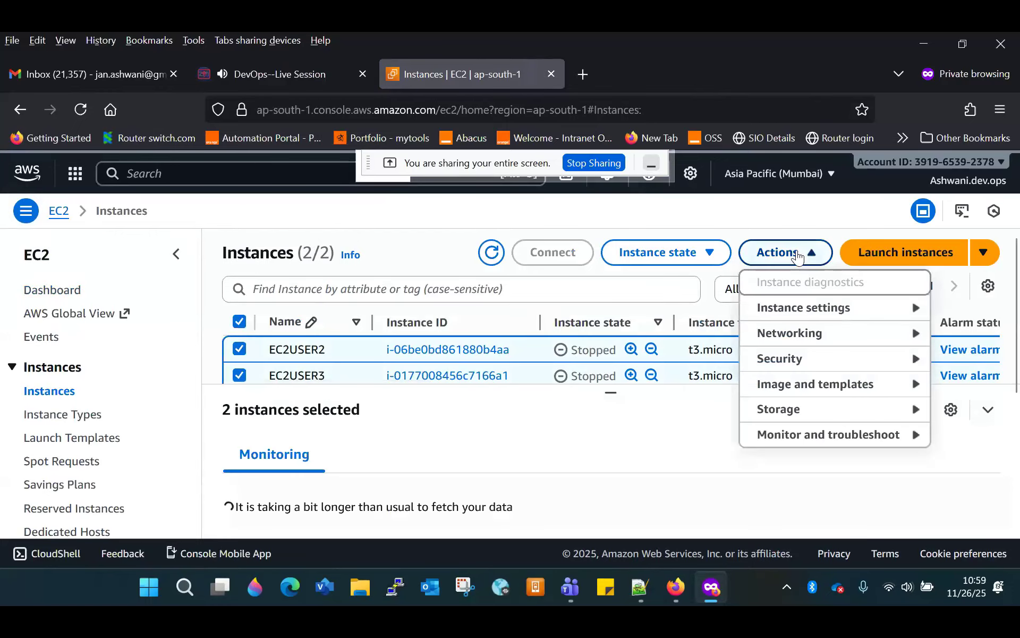
pyautogui.click(686, 256)
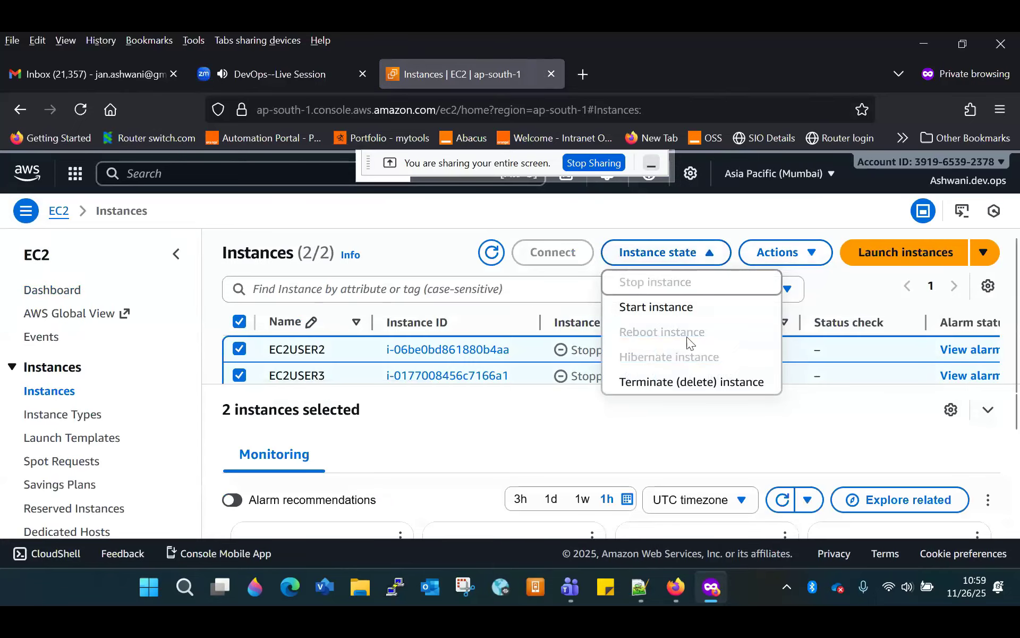
pyautogui.click(688, 391)
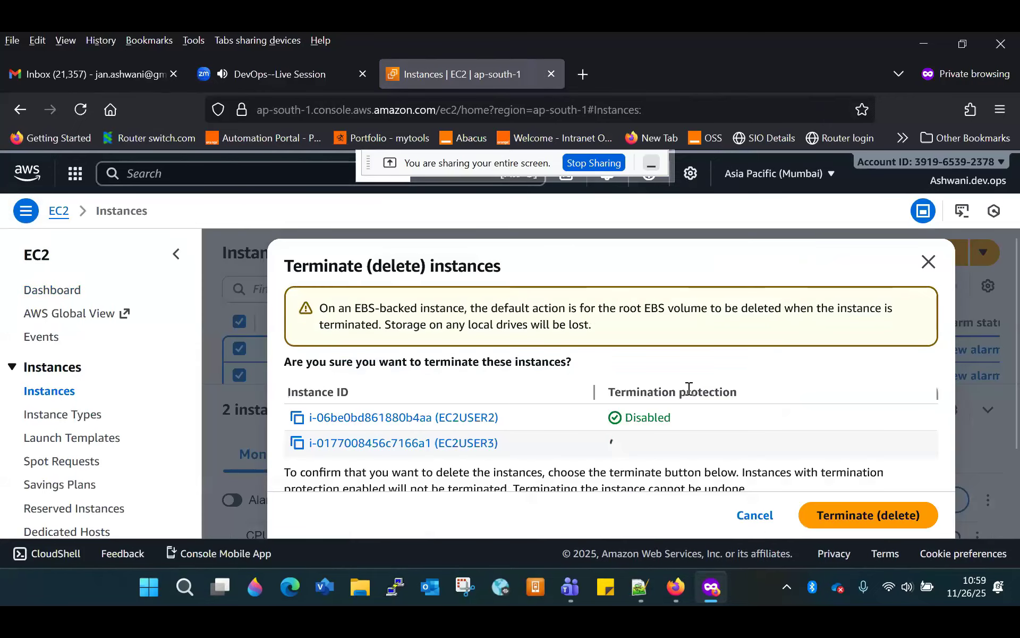
pyautogui.click(893, 515)
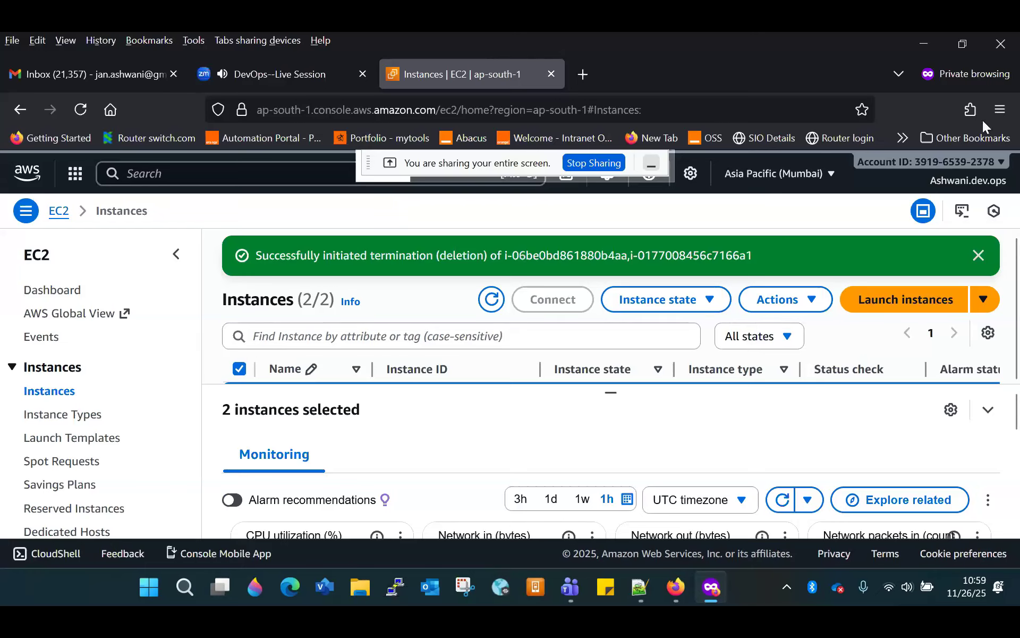
# Reduce the page zoom to 80% and refresh the Instances list to check the state of EC2USER2 and EC2USER3.
pyautogui.click(1001, 110)
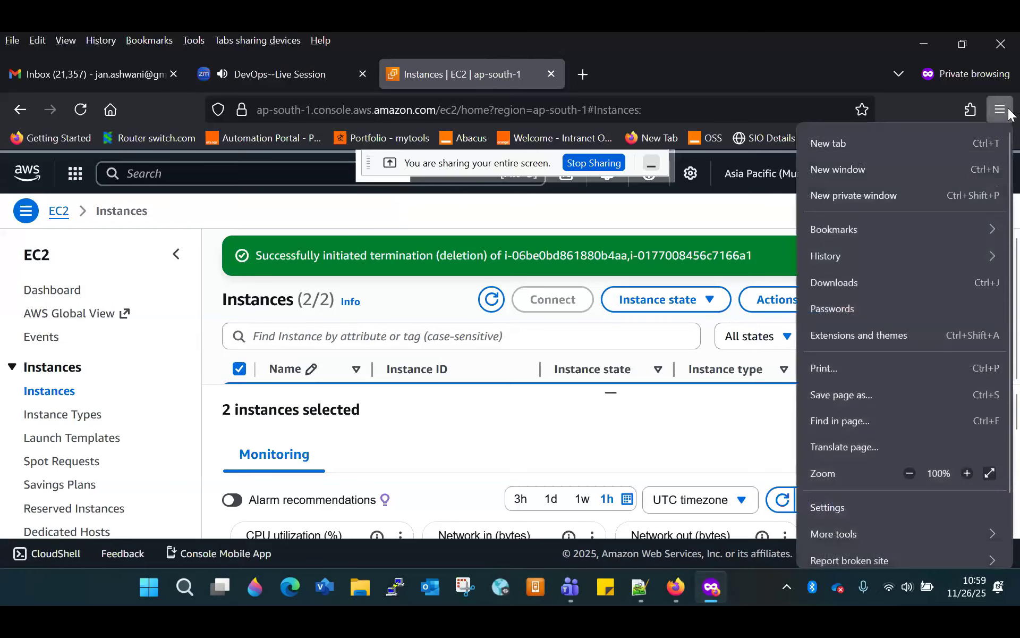
pyautogui.doubleClick(910, 474)
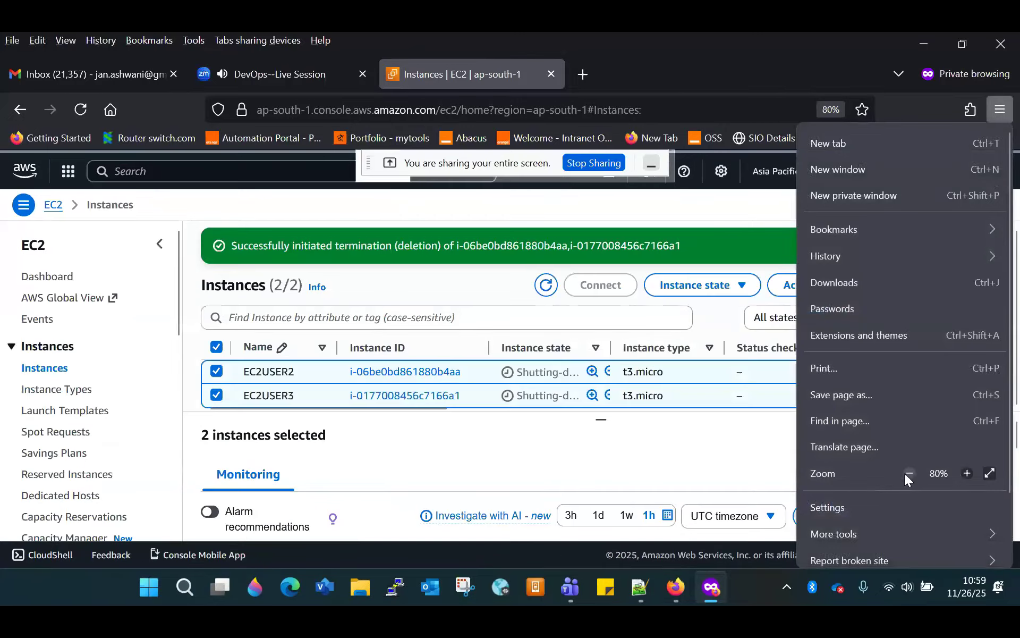
pyautogui.click(621, 430)
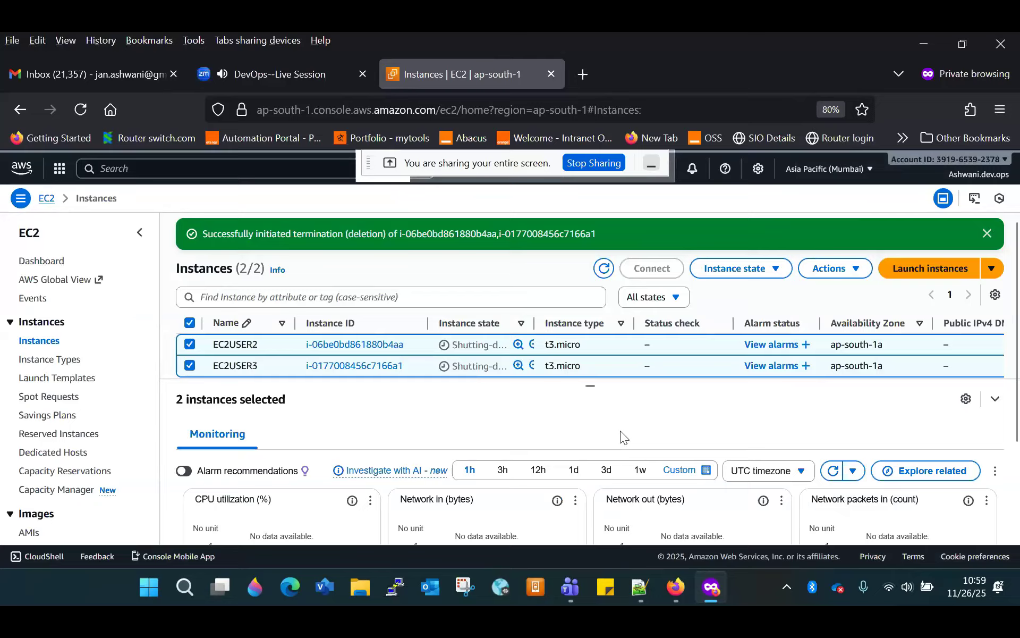
pyautogui.click(603, 268)
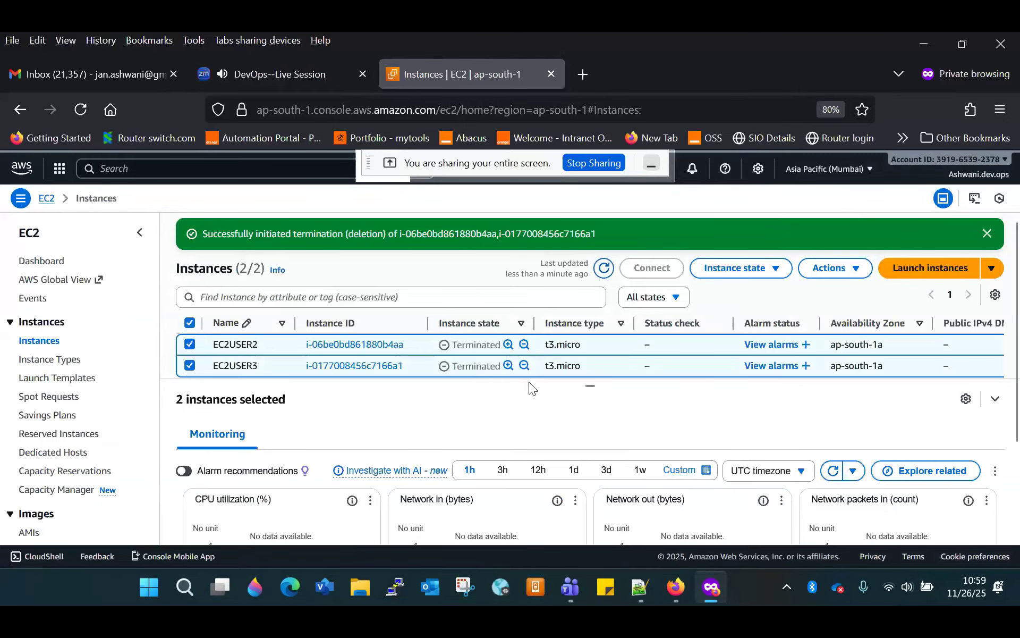
pyautogui.click(606, 272)
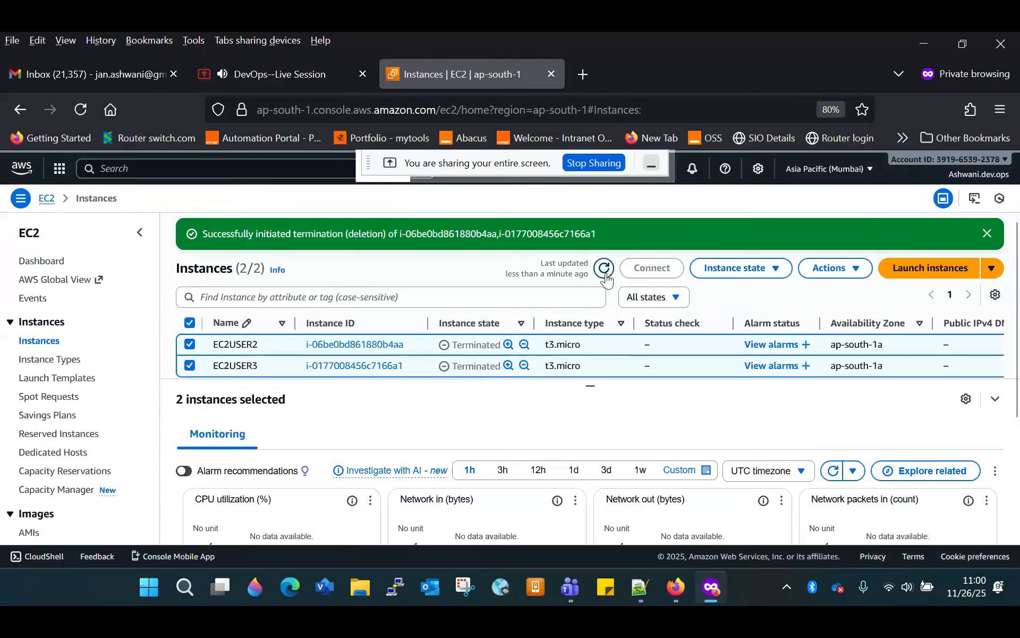
pyautogui.click(605, 269)
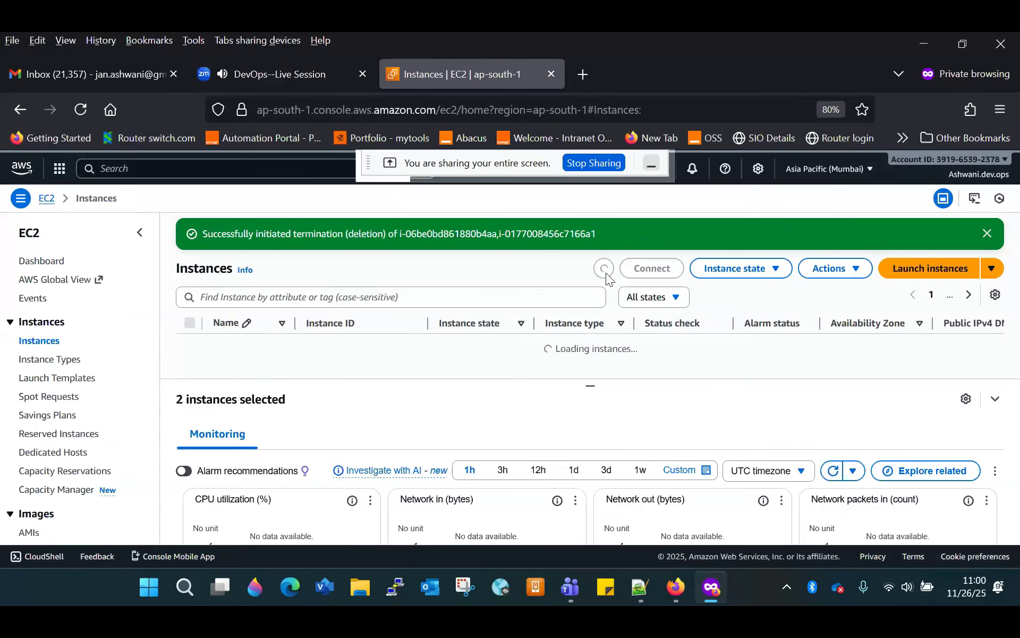
pyautogui.click(605, 270)
# Delete the load balancer EC2appLBdemo1 found through the EC2 dashboard, giving written consent with "confirm", and refresh the list.
pyautogui.click(48, 262)
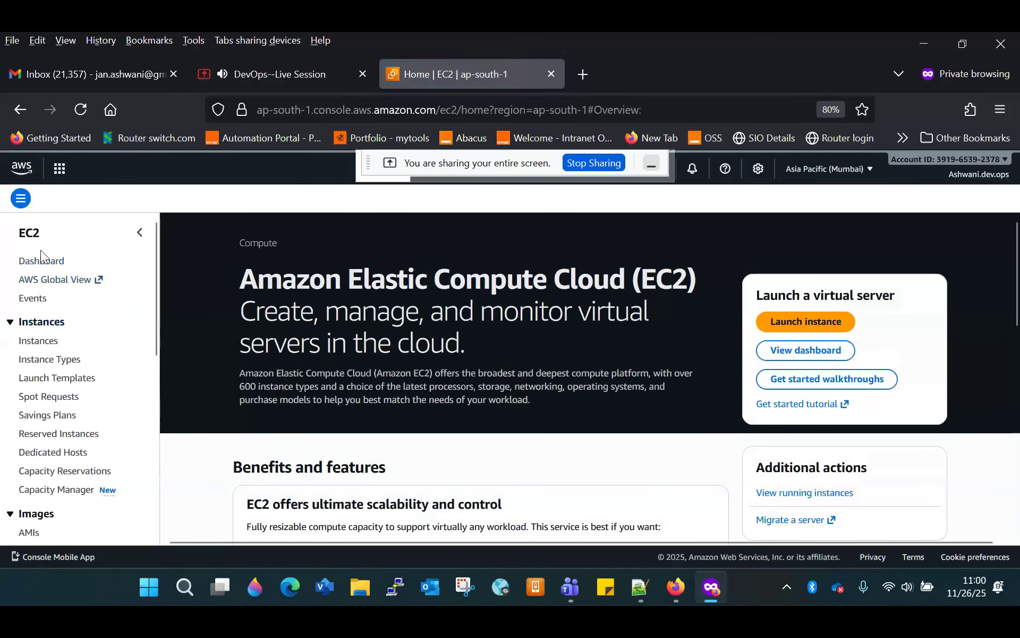
pyautogui.click(41, 264)
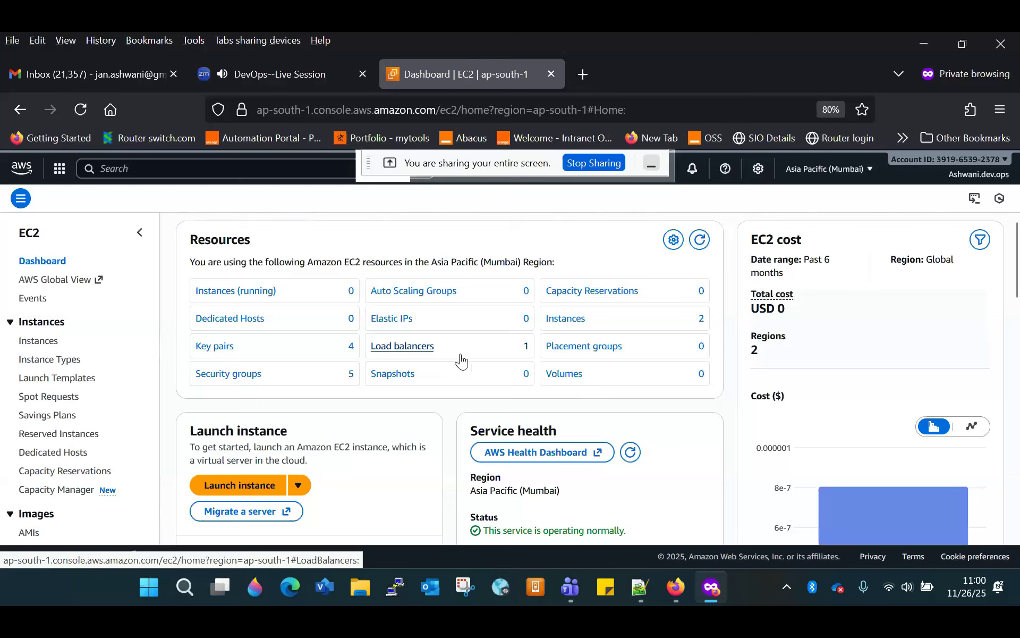
pyautogui.click(417, 349)
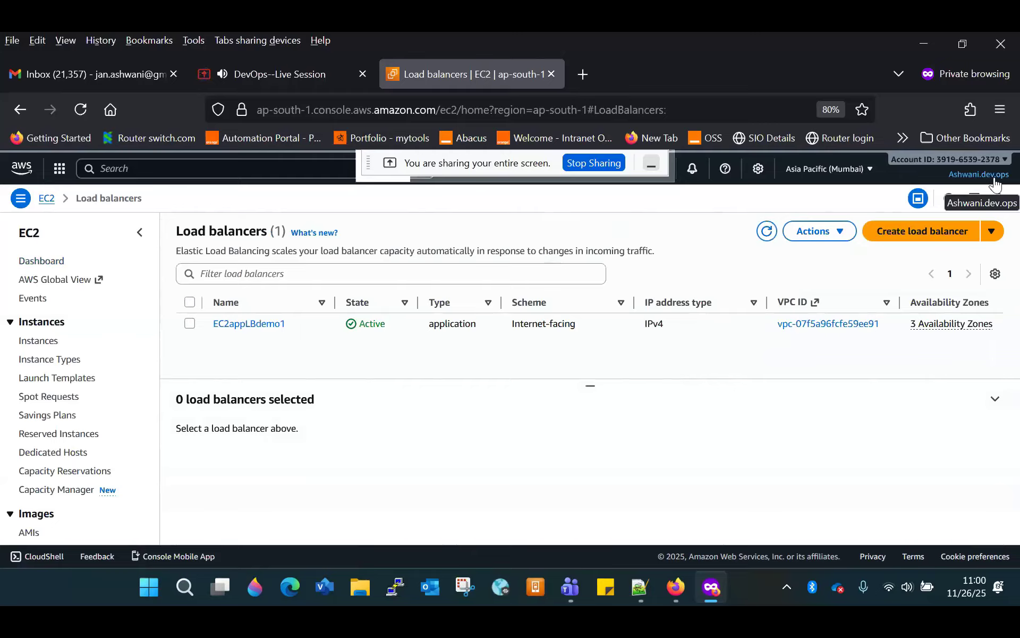
pyautogui.click(192, 323)
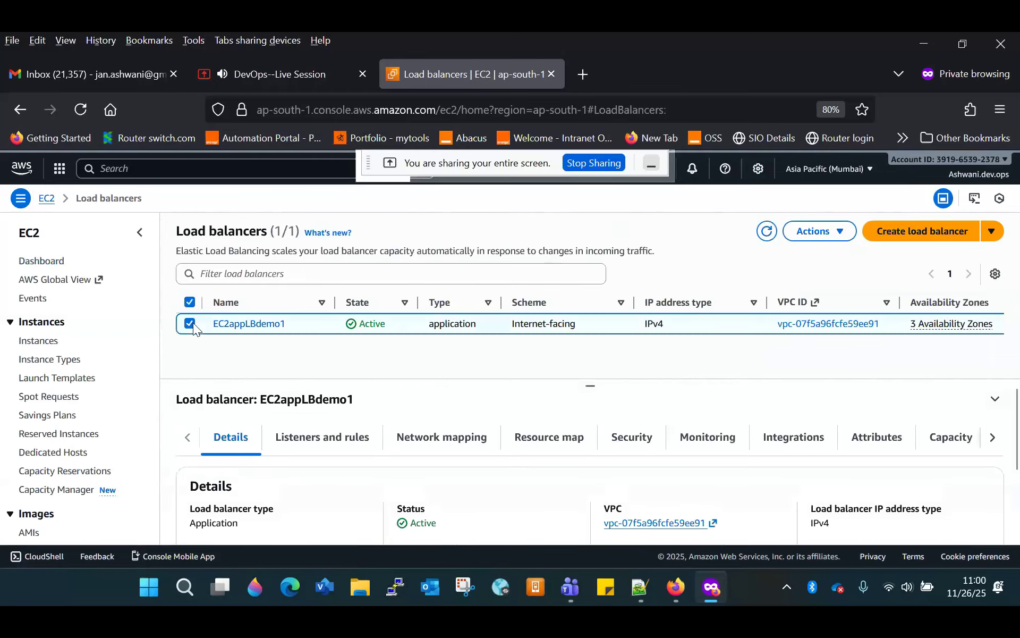
pyautogui.click(823, 234)
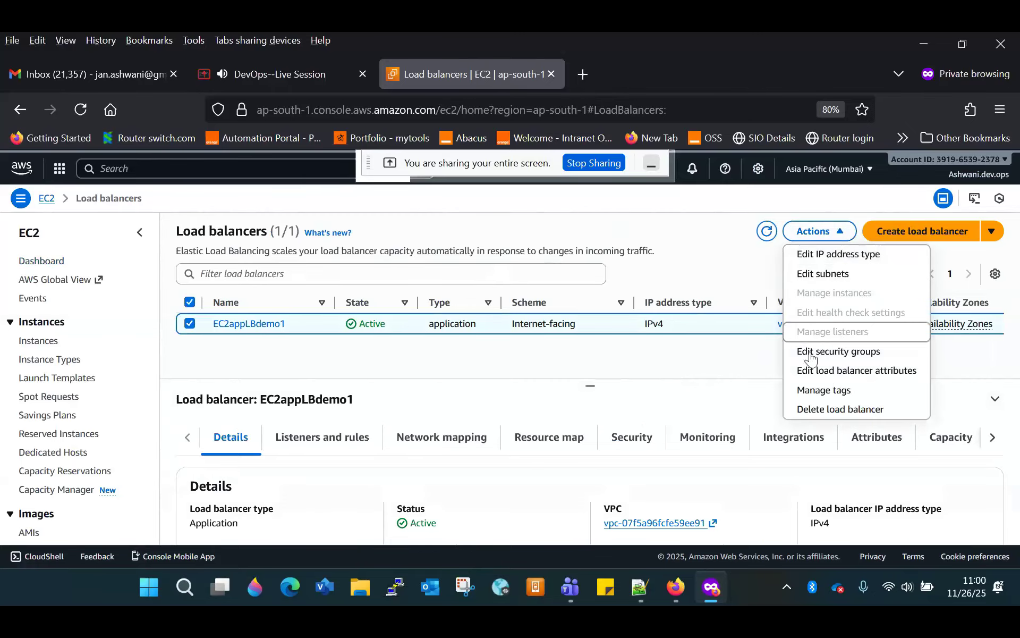
pyautogui.click(827, 409)
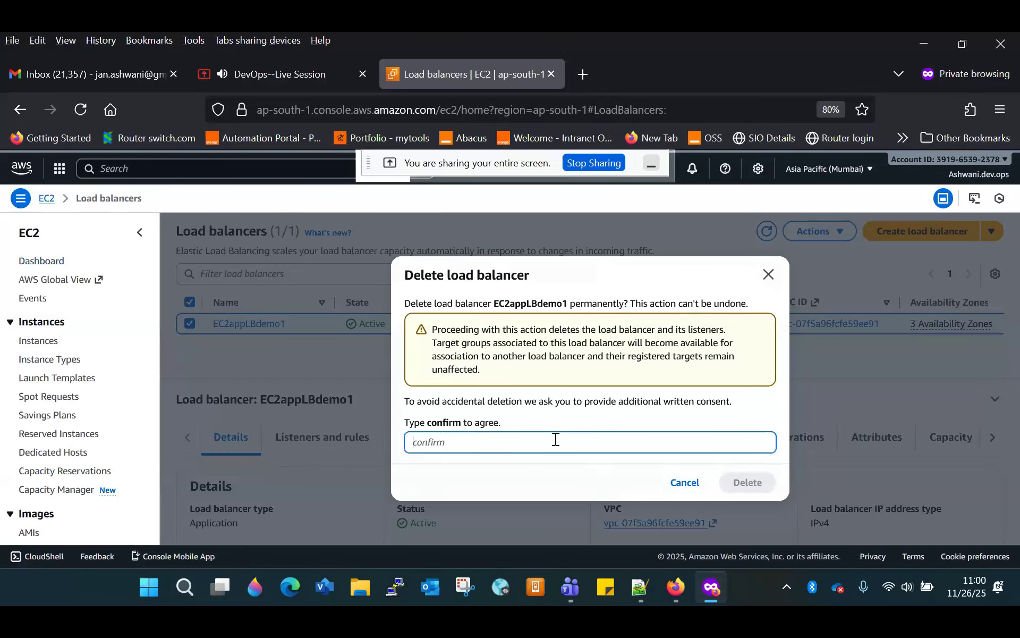
pyautogui.write('confirm')
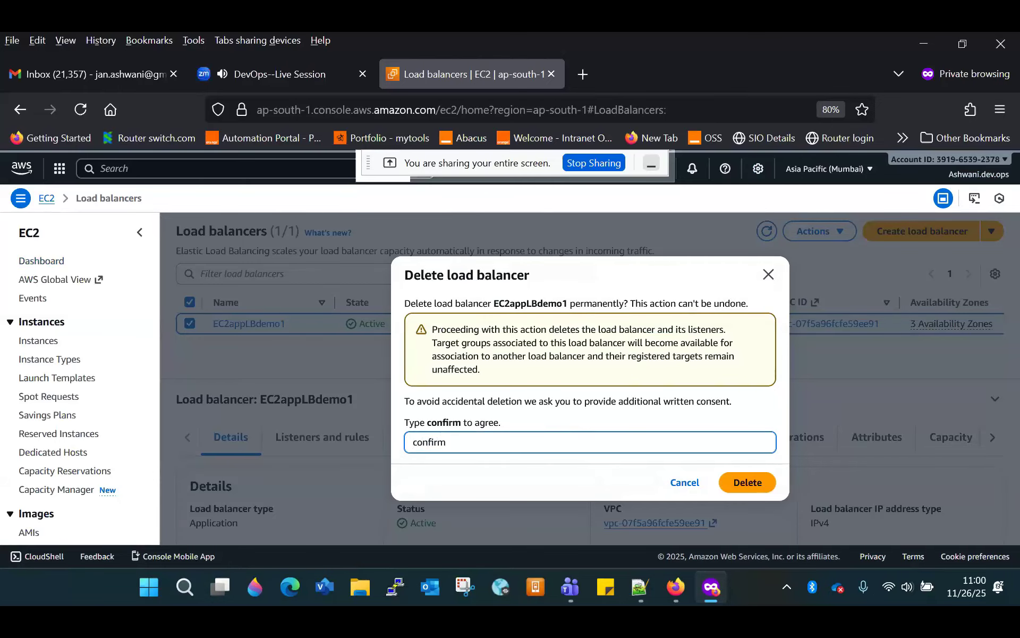
pyautogui.click(742, 485)
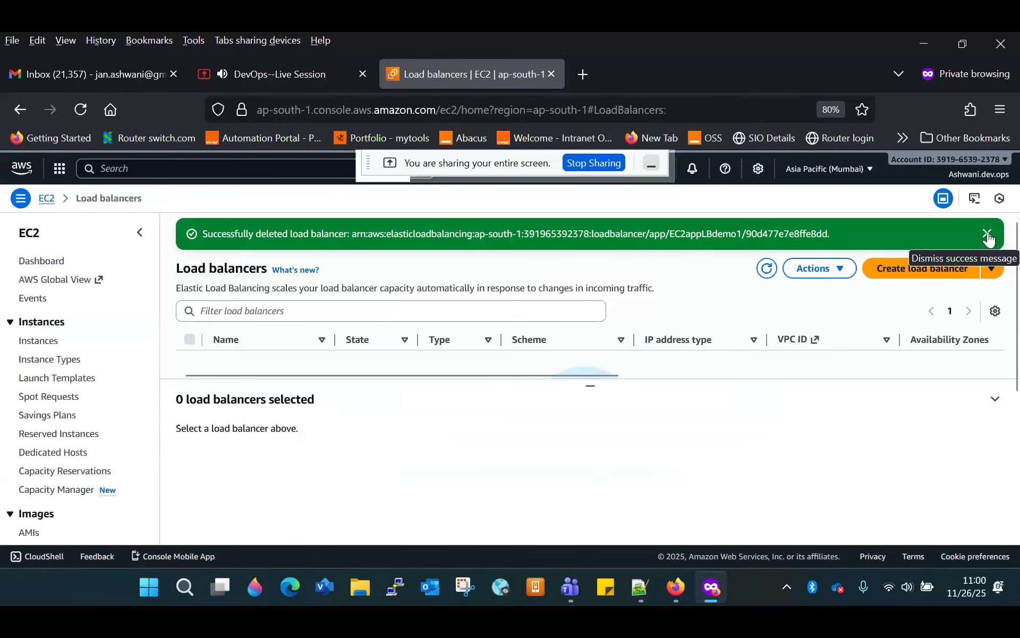
pyautogui.click(766, 269)
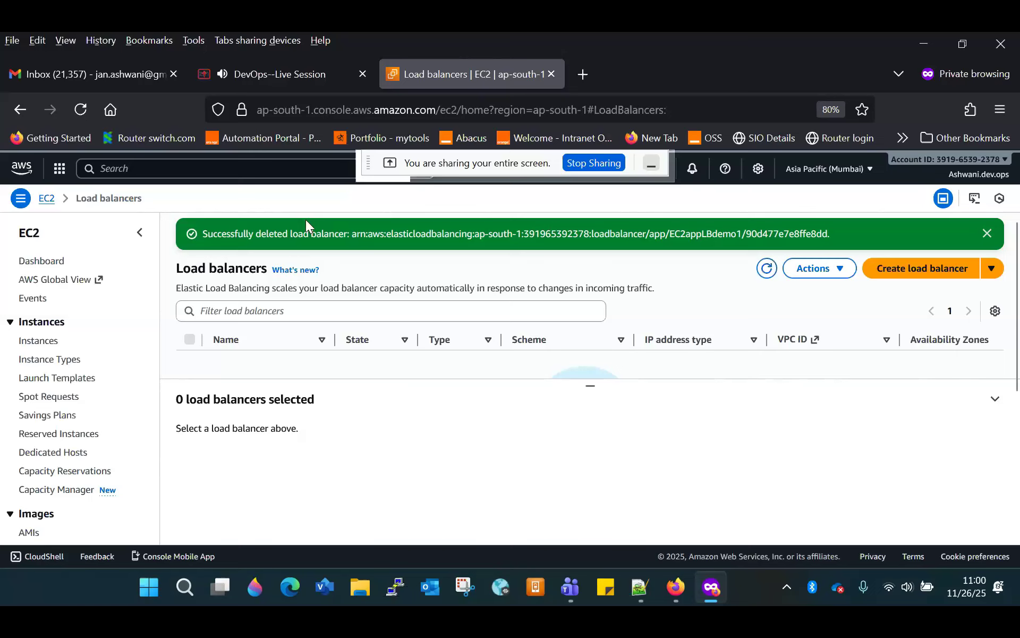
# Return to the Instances list, look through the available instance operations, and open the form for launching a new instance.
pyautogui.click(41, 344)
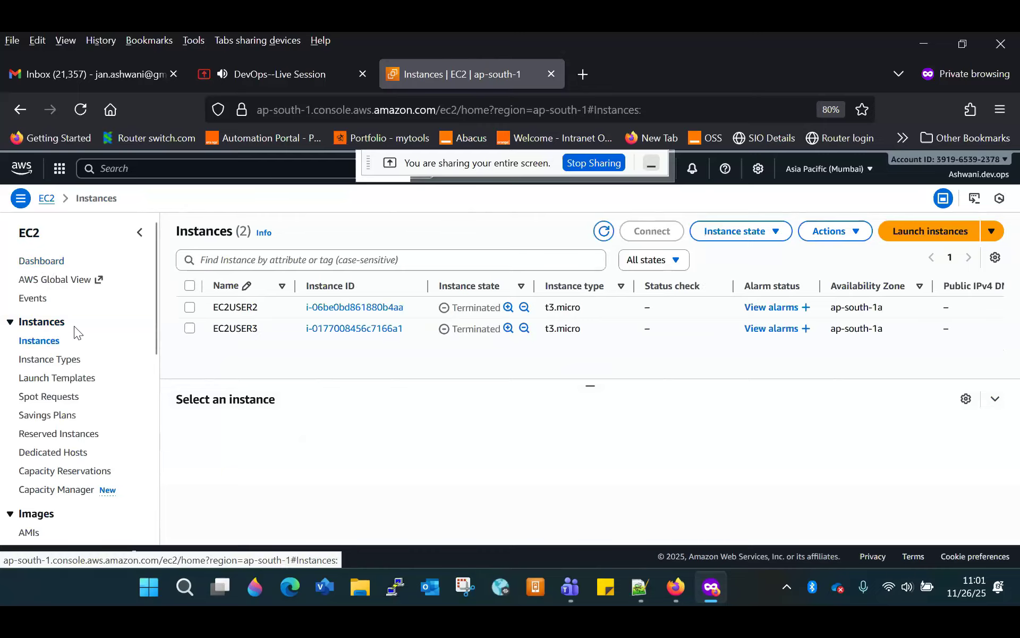
pyautogui.click(777, 238)
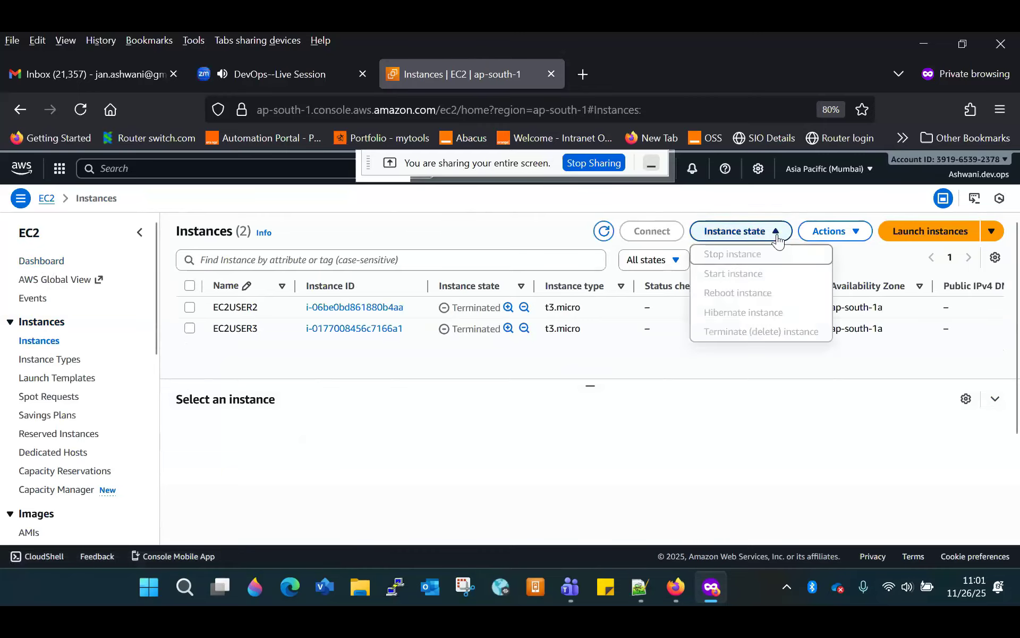
pyautogui.click(833, 236)
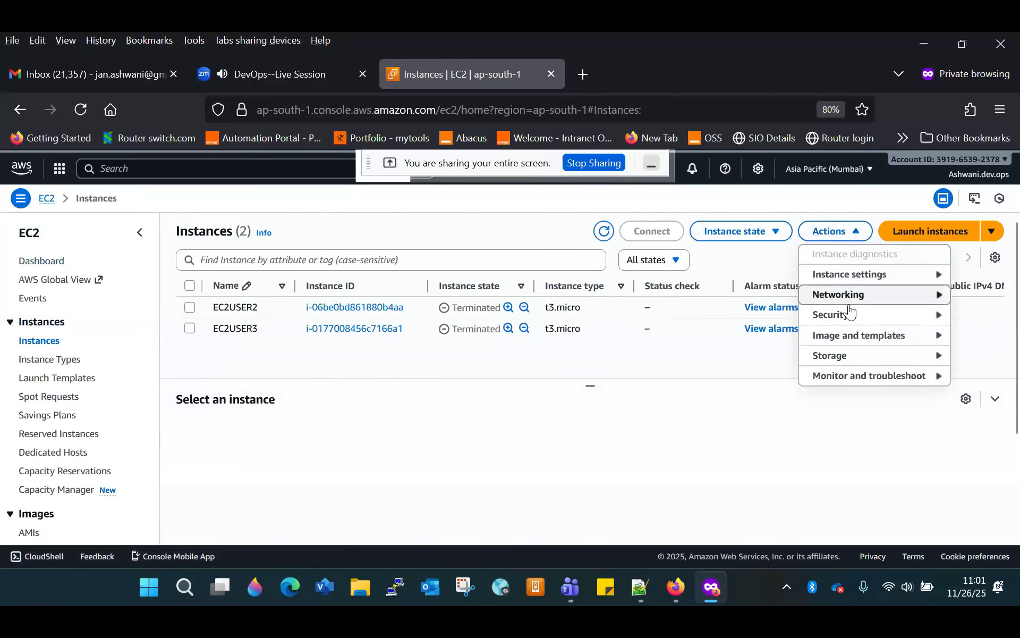
pyautogui.click(957, 240)
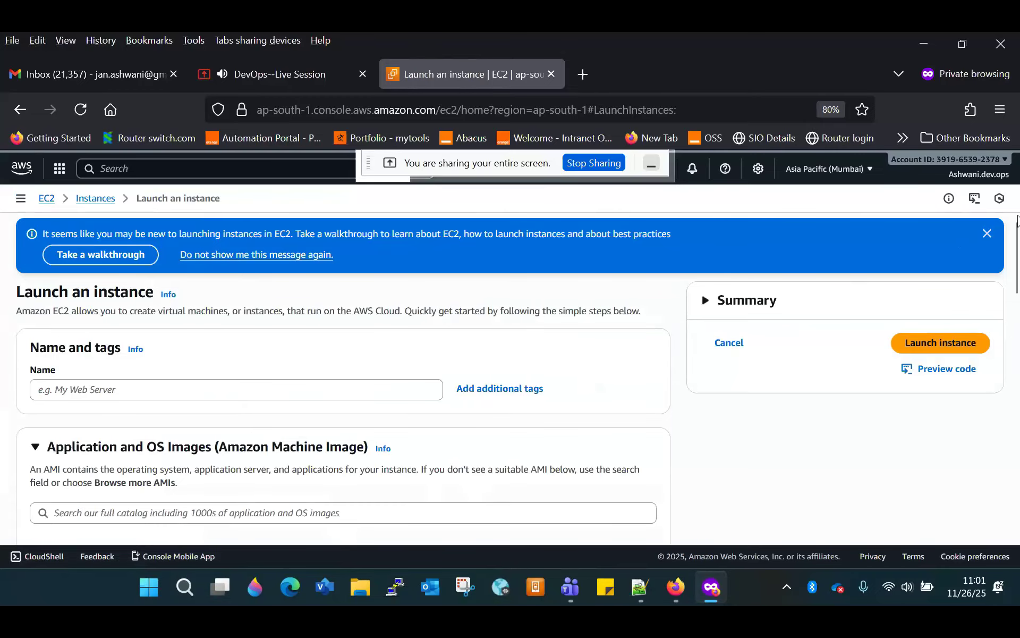
# Look through the sections of the instance launch form and expand the Summary to review the default configuration.
pyautogui.scroll(-1, 1017, 261)
pyautogui.moveTo(1016, 277); pyautogui.dragTo(1003, 551)
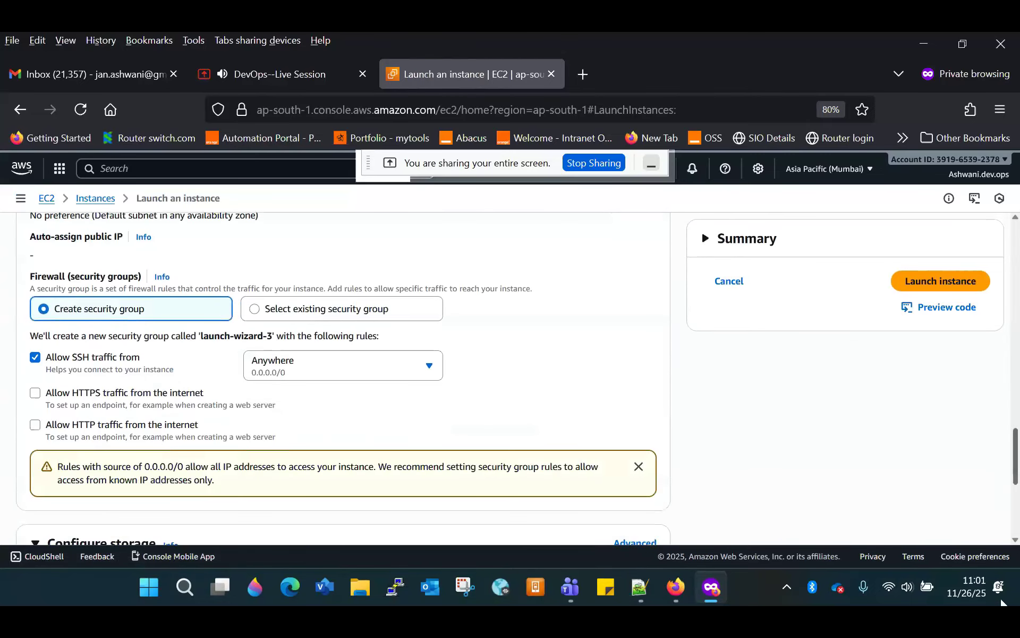
pyautogui.moveTo(1015, 437); pyautogui.dragTo(1009, 375)
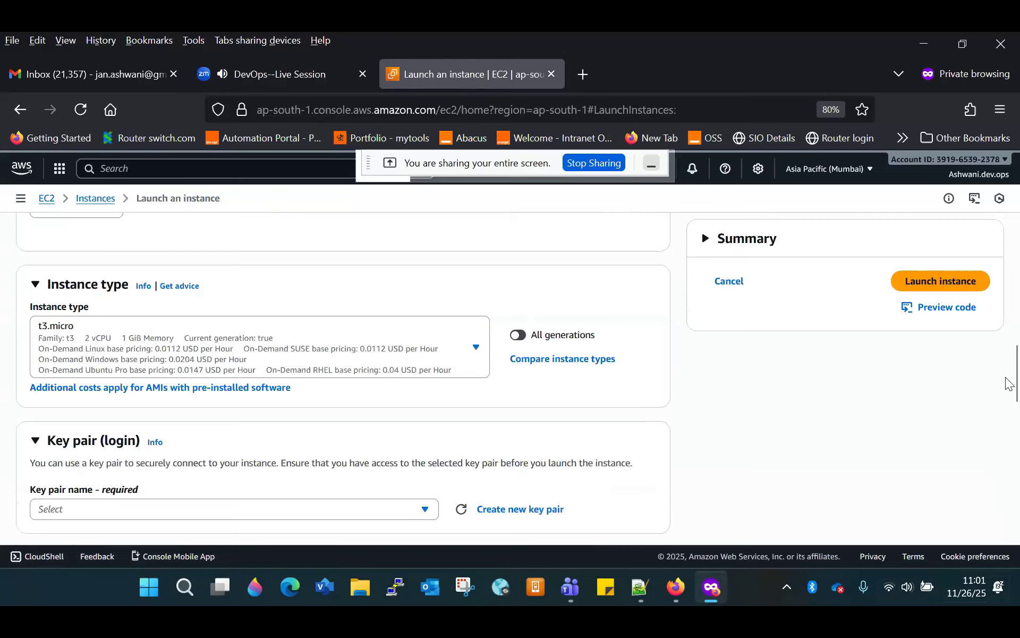
pyautogui.click(705, 242)
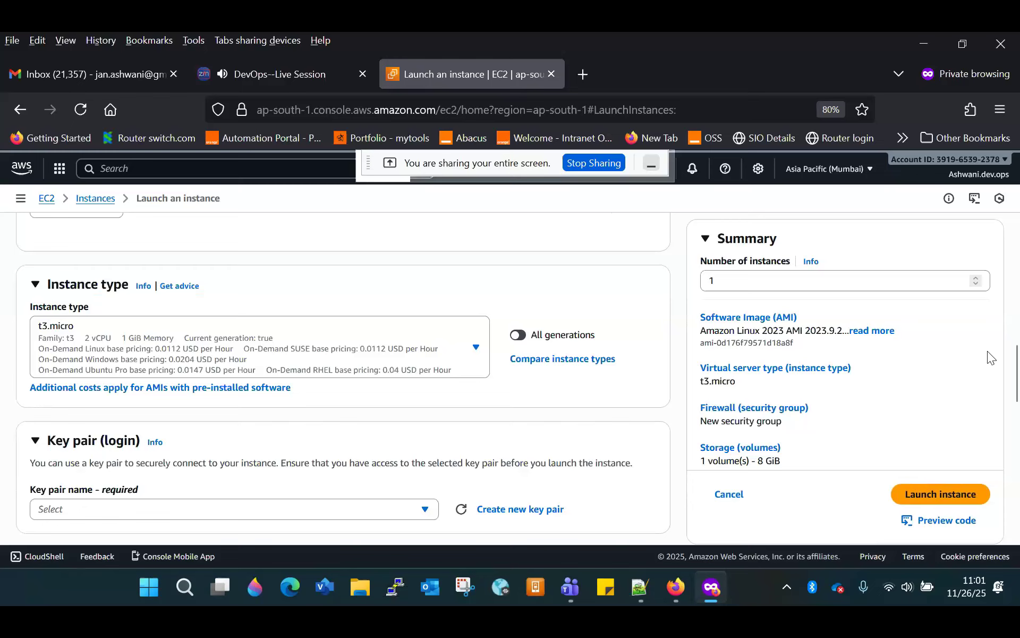
pyautogui.moveTo(1017, 373); pyautogui.dragTo(1018, 514)
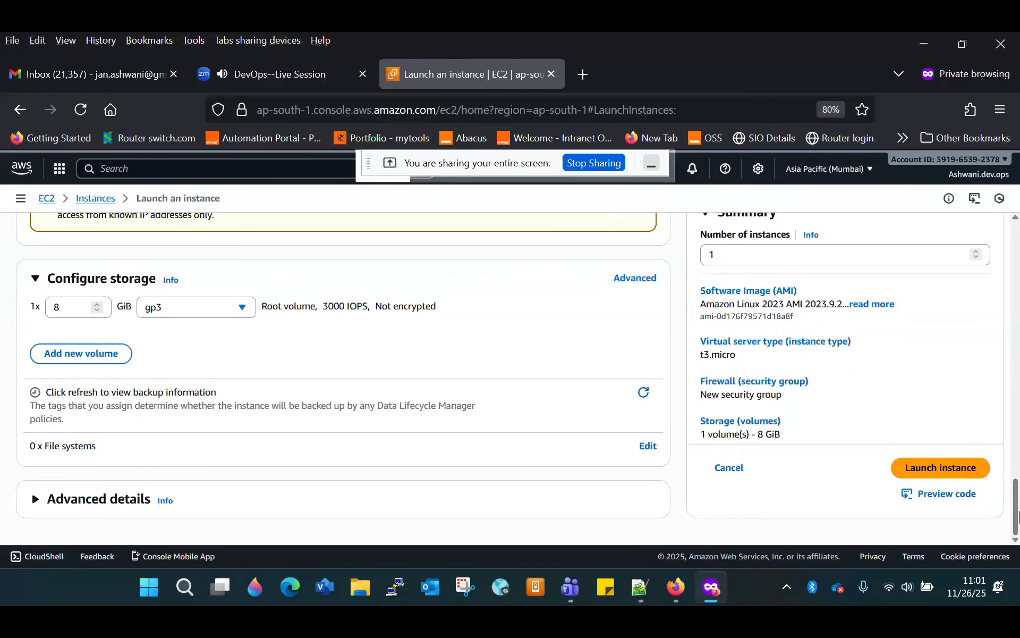
pyautogui.moveTo(836, 415); pyautogui.dragTo(831, 472)
pyautogui.click(873, 409)
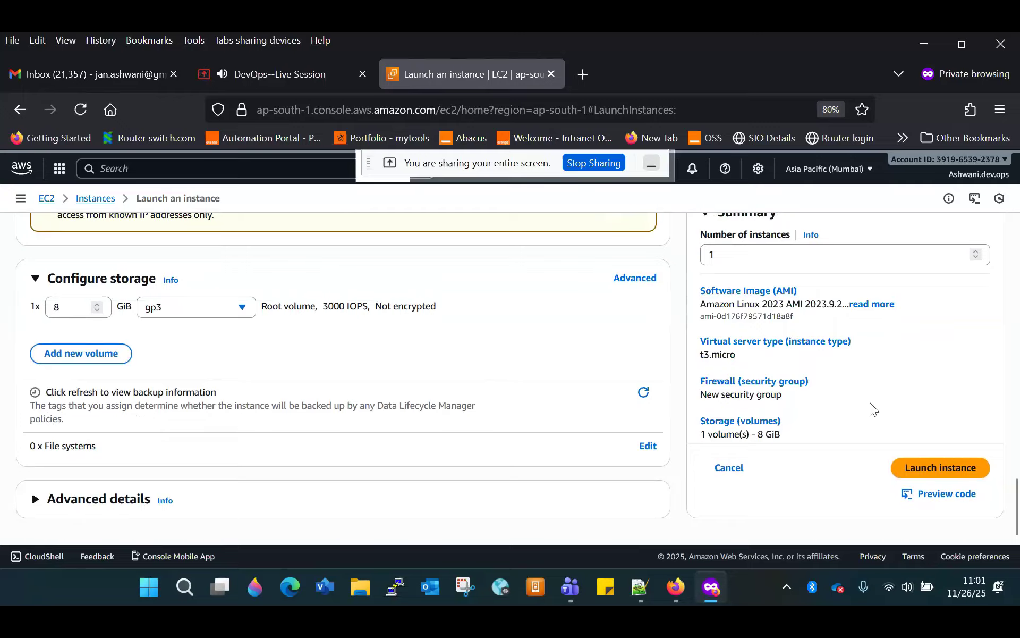
# Name the new instance ec2test and review the Amazon Linux machine image settings.
pyautogui.moveTo(1017, 498); pyautogui.dragTo(987, 245)
pyautogui.click(137, 398)
pyautogui.write('ec2test')
pyautogui.press('Tab')
pyautogui.moveTo(1017, 277); pyautogui.dragTo(1018, 309)
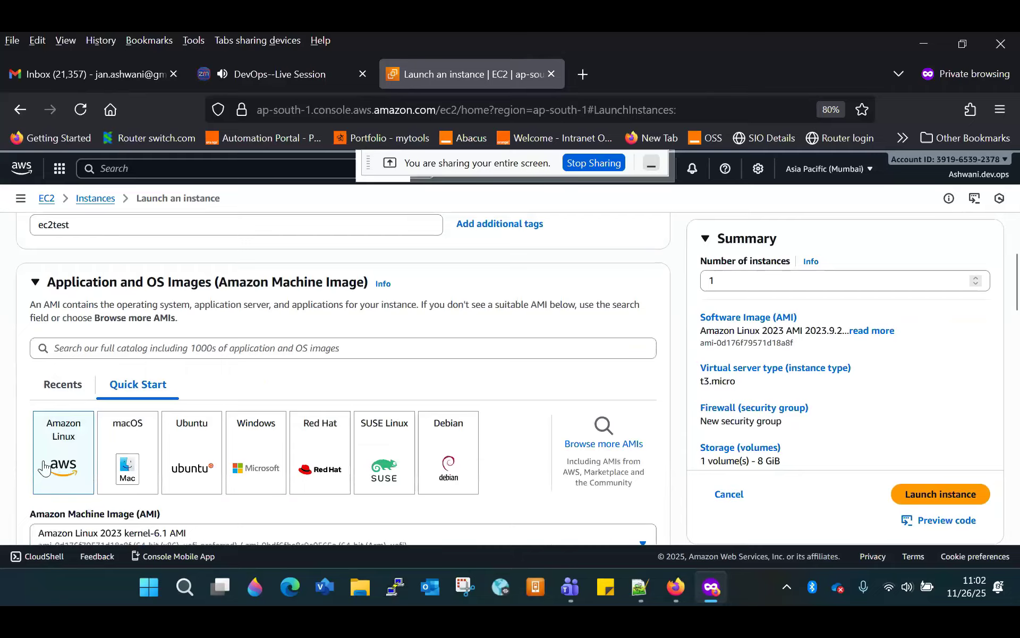
pyautogui.moveTo(1016, 297); pyautogui.dragTo(1019, 341)
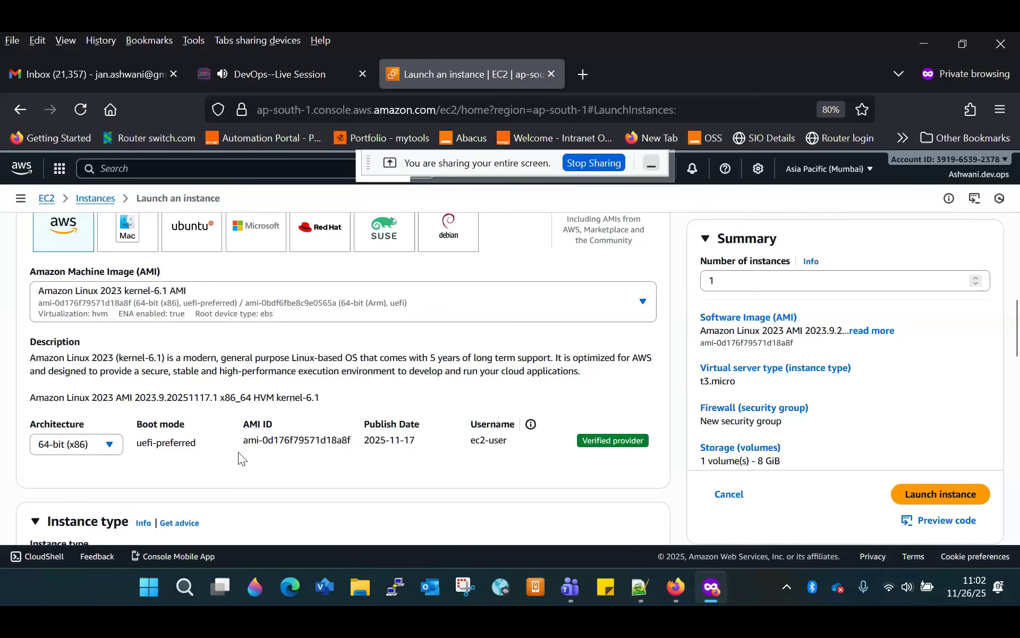
# Browse the available instance types and choose t2.micro for the instance ec2test.
pyautogui.scroll(-4, 1017, 351)
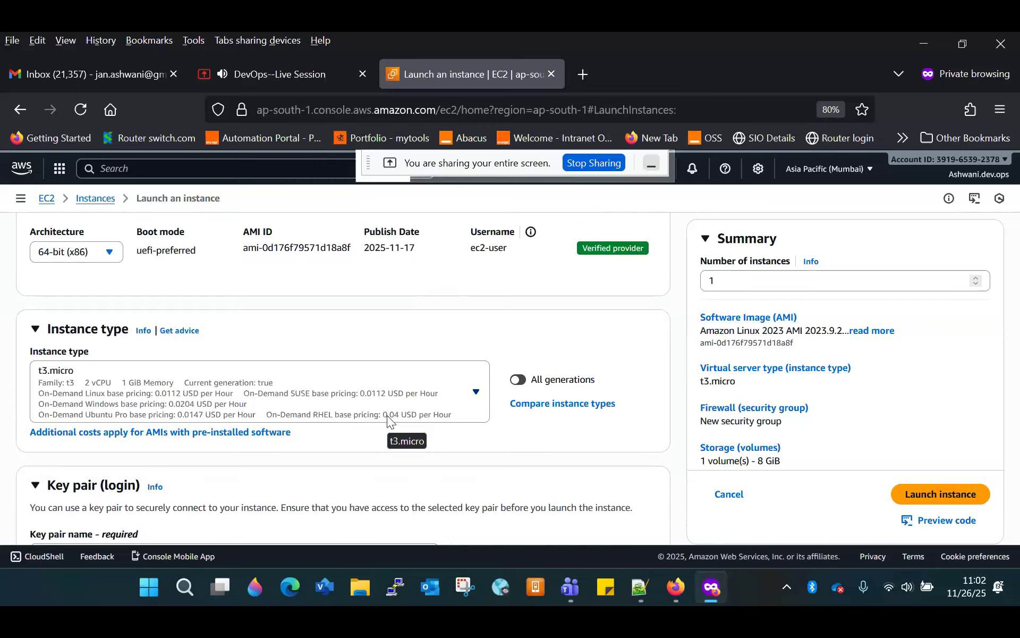
pyautogui.click(476, 394)
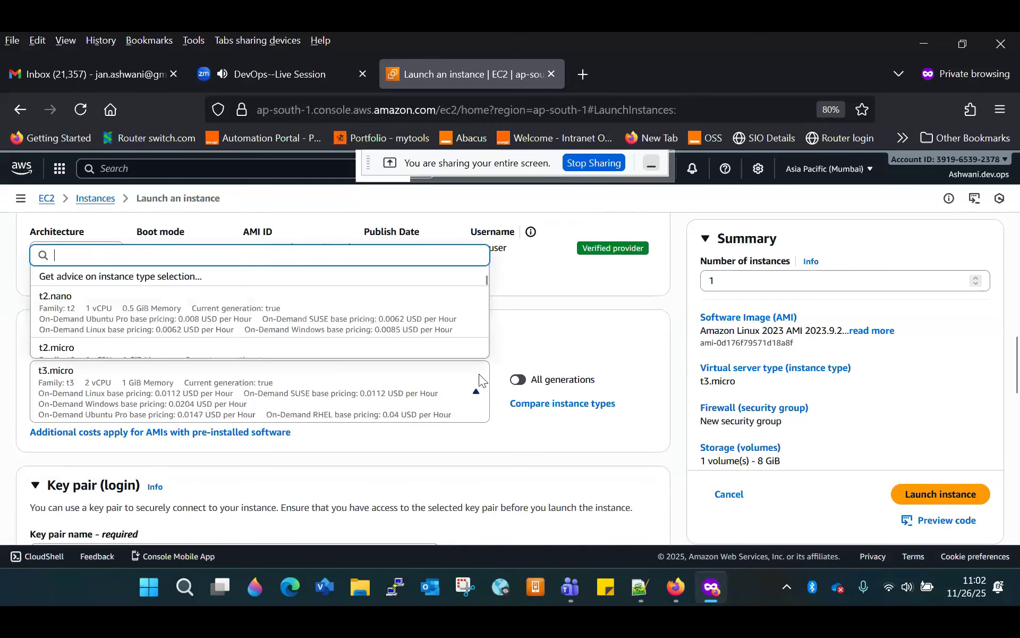
pyautogui.moveTo(487, 280); pyautogui.dragTo(487, 285)
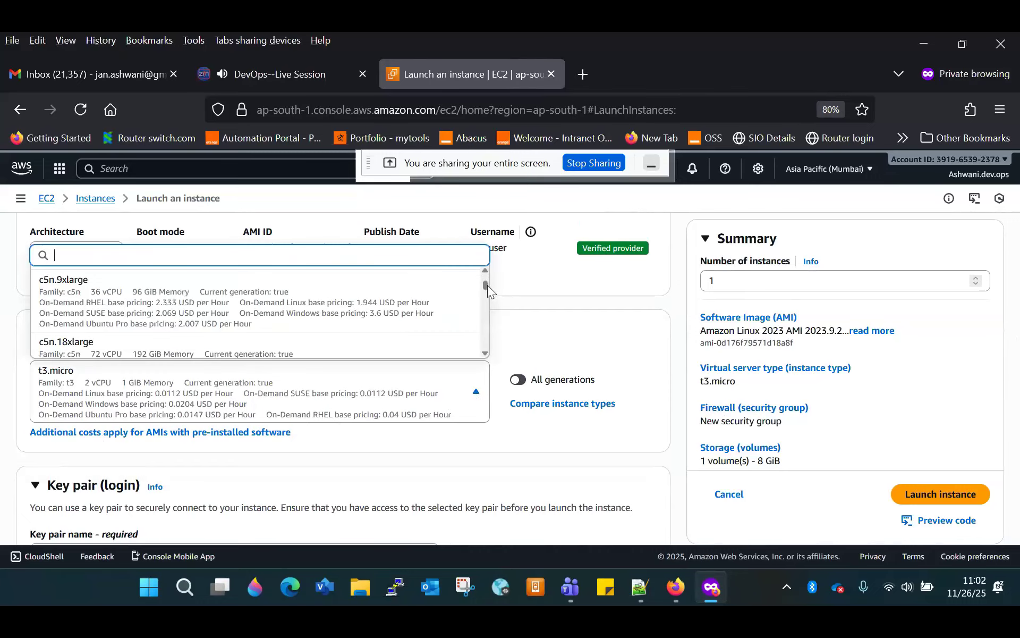
pyautogui.scroll(10, 486, 286)
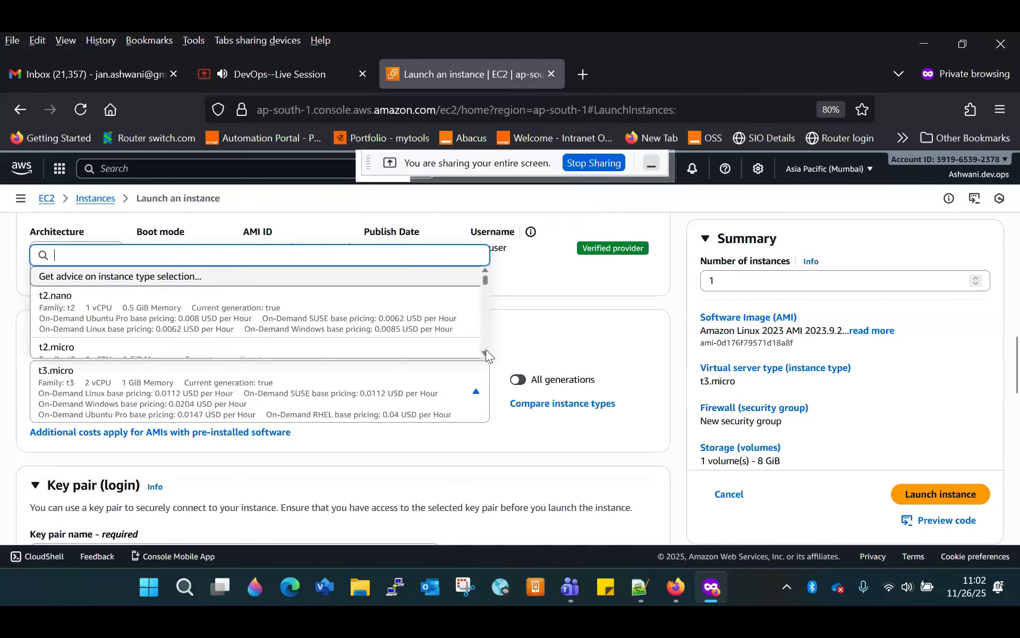
pyautogui.scroll(-3, 486, 352)
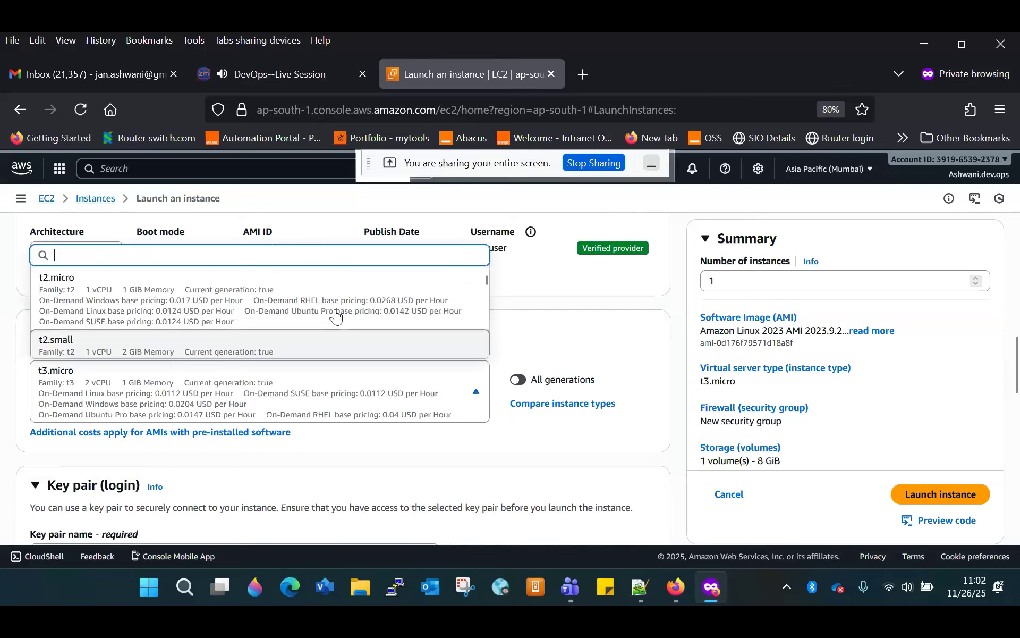
pyautogui.click(300, 296)
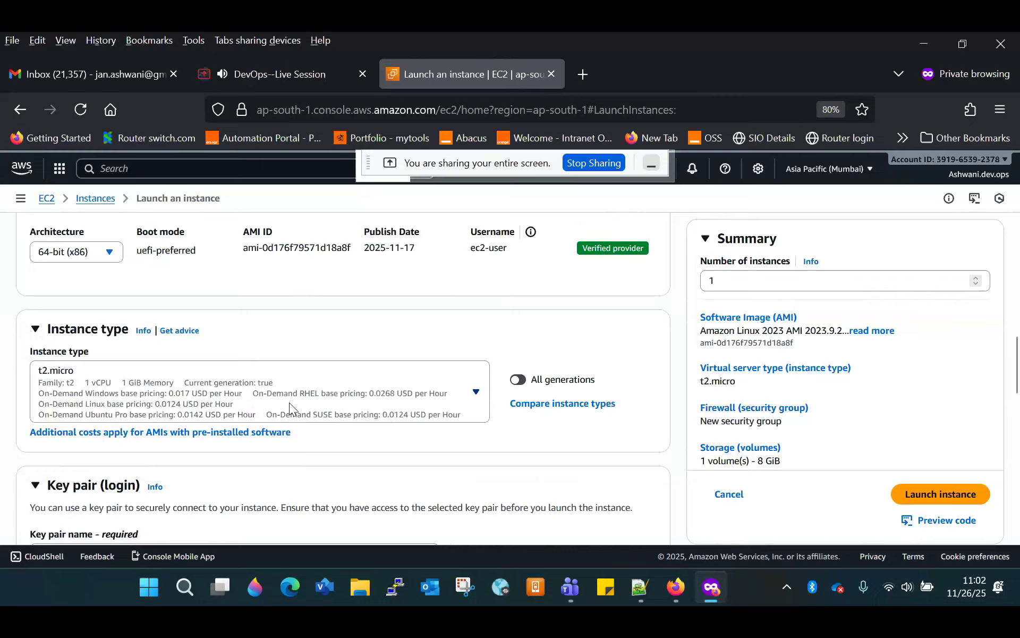
# Open the instance type comparison and examine the vCPUs, memory and network performance of the listed types.
pyautogui.click(573, 409)
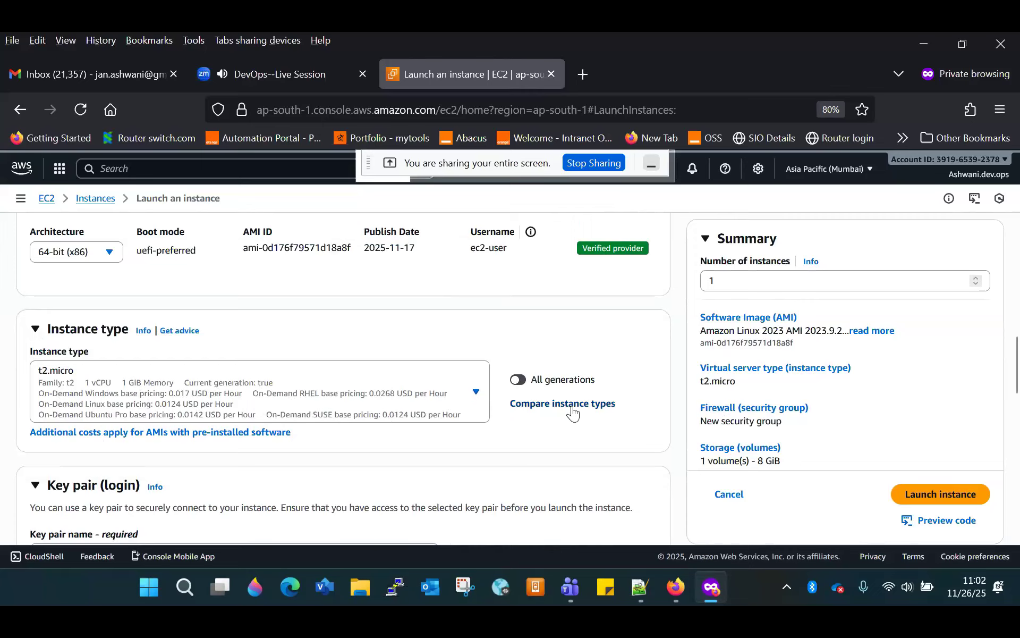
pyautogui.rightClick(572, 413)
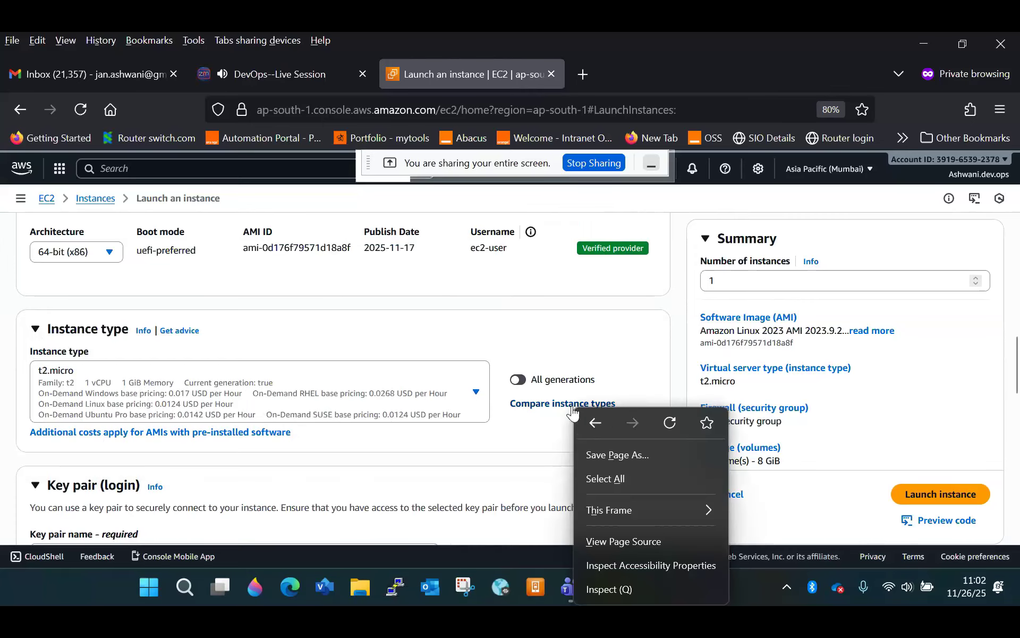
pyautogui.click(532, 422)
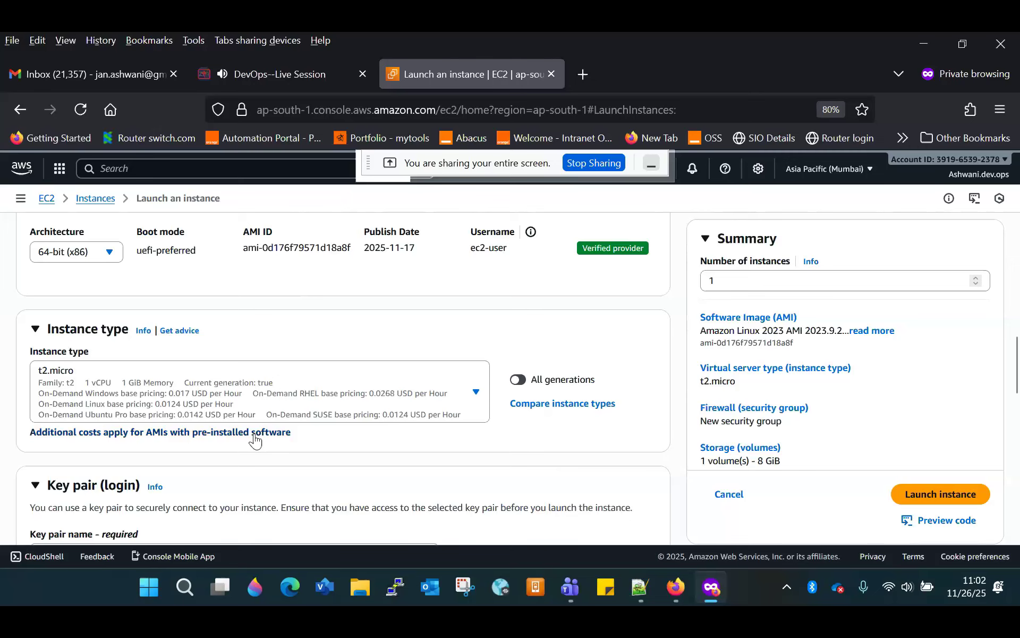
pyautogui.click(567, 413)
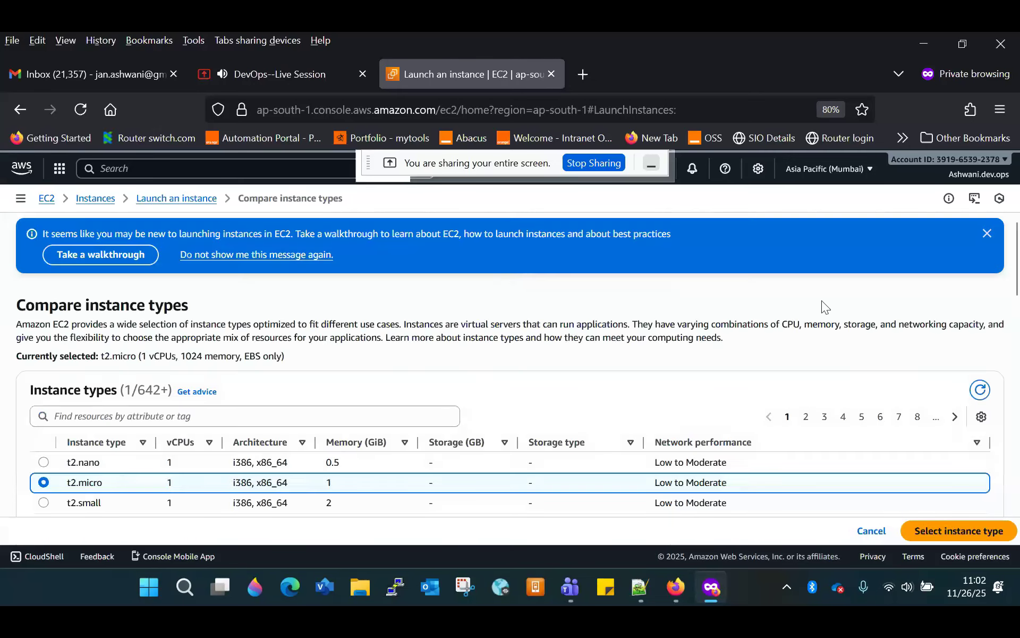
pyautogui.moveTo(1017, 291)
pyautogui.mouseDown()
pyautogui.moveTo(1019, 542)
pyautogui.moveTo(1009, 297)
pyautogui.mouseUp()
pyautogui.scroll(-1, 1010, 298)
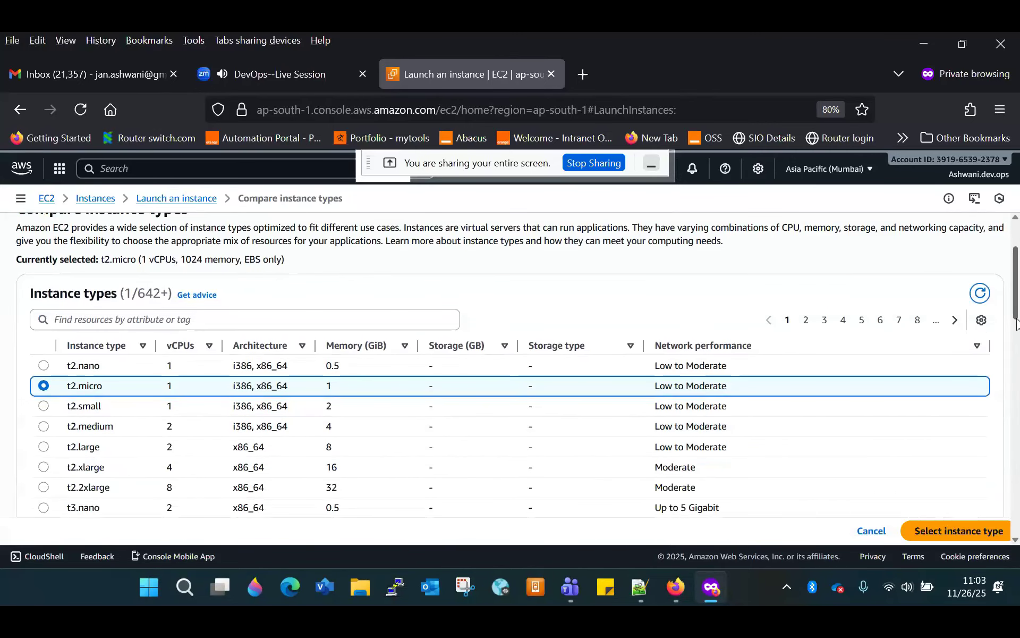
pyautogui.click(269, 65)
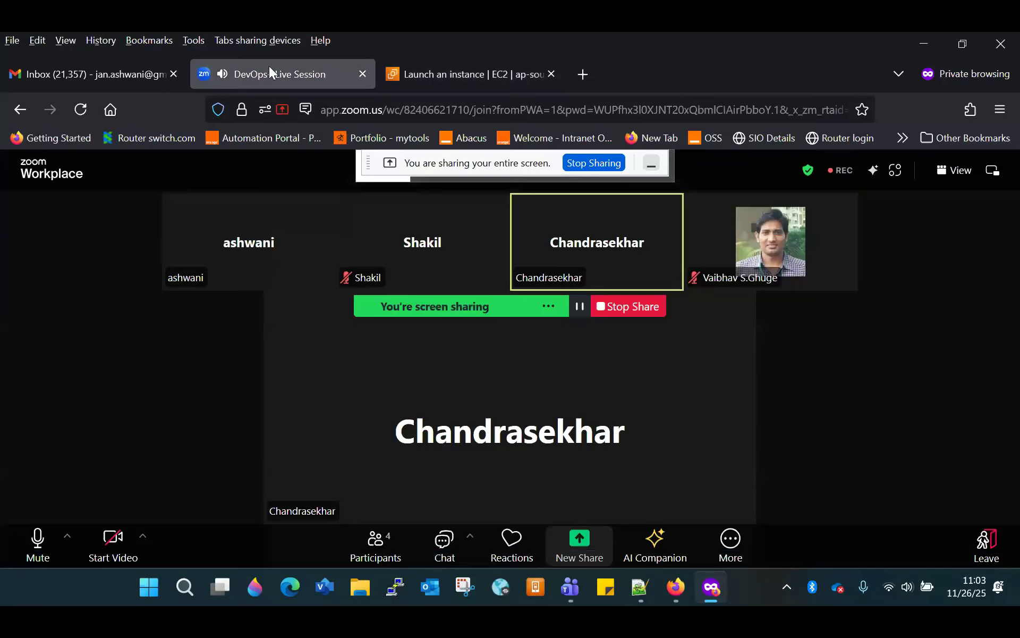
pyautogui.click(426, 74)
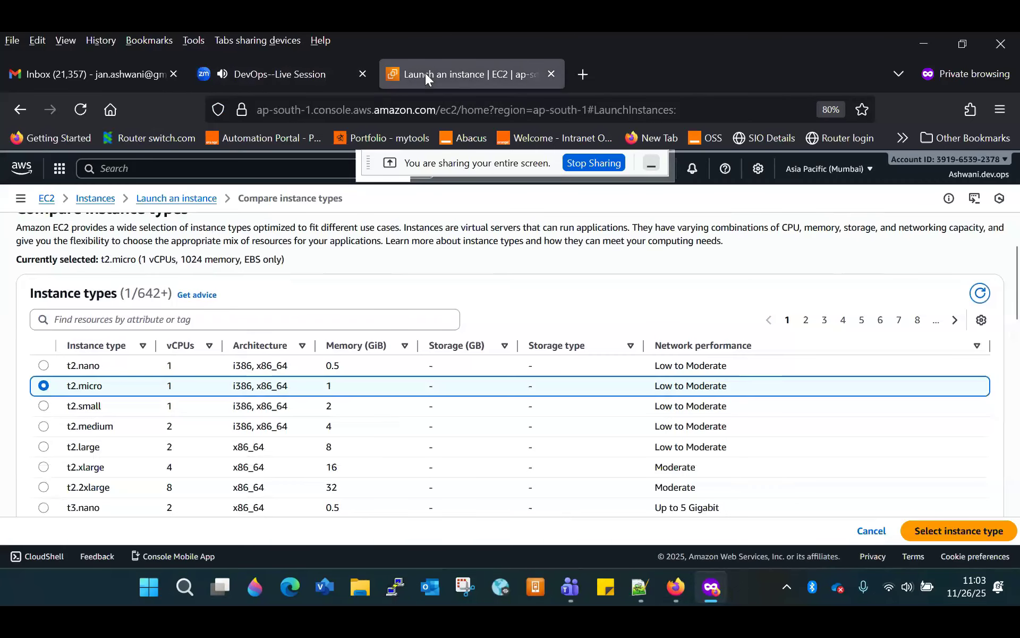
# Return to the Instances list, start a new instance launch, and name the instance test.
pyautogui.click(16, 112)
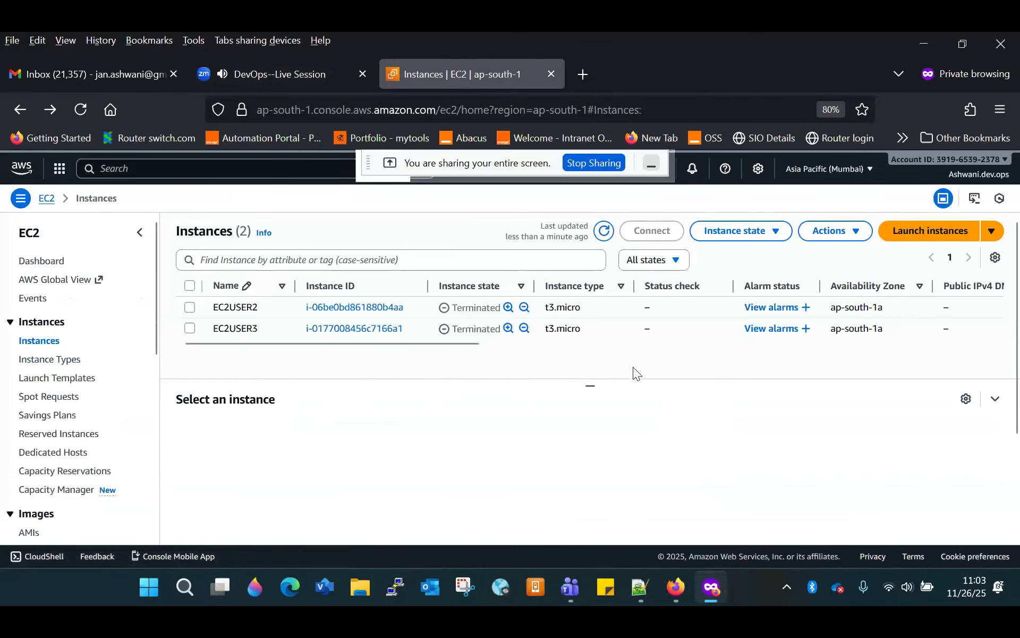
pyautogui.click(939, 233)
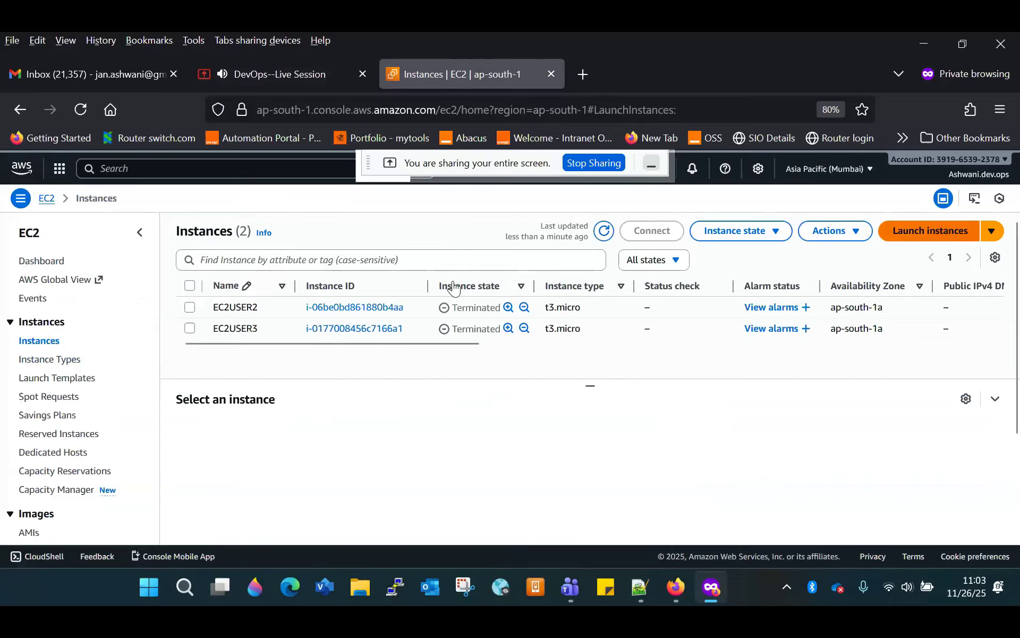
pyautogui.click(379, 390)
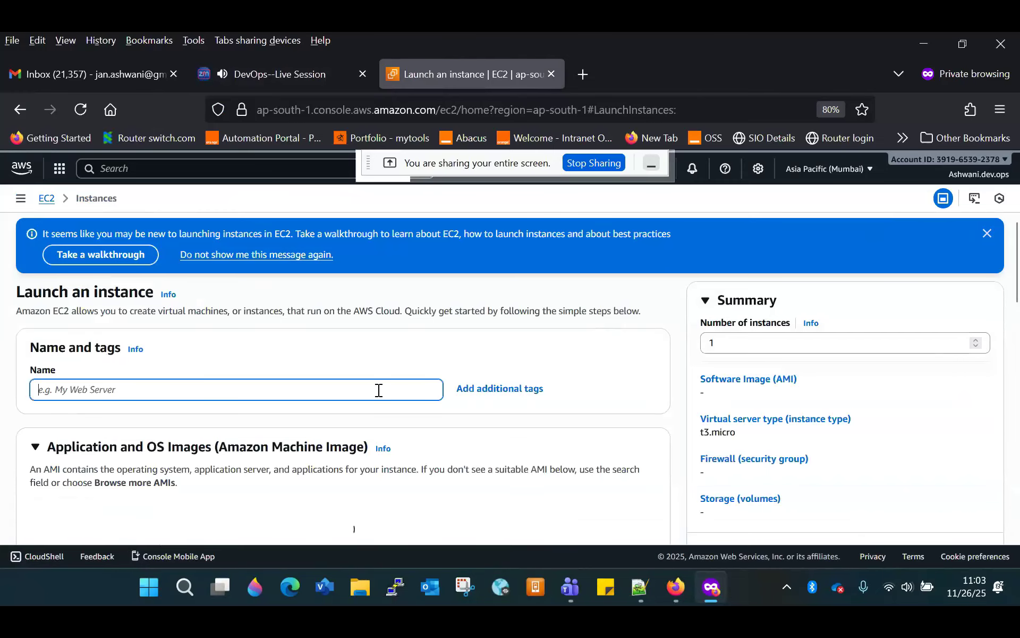
pyautogui.write('test')
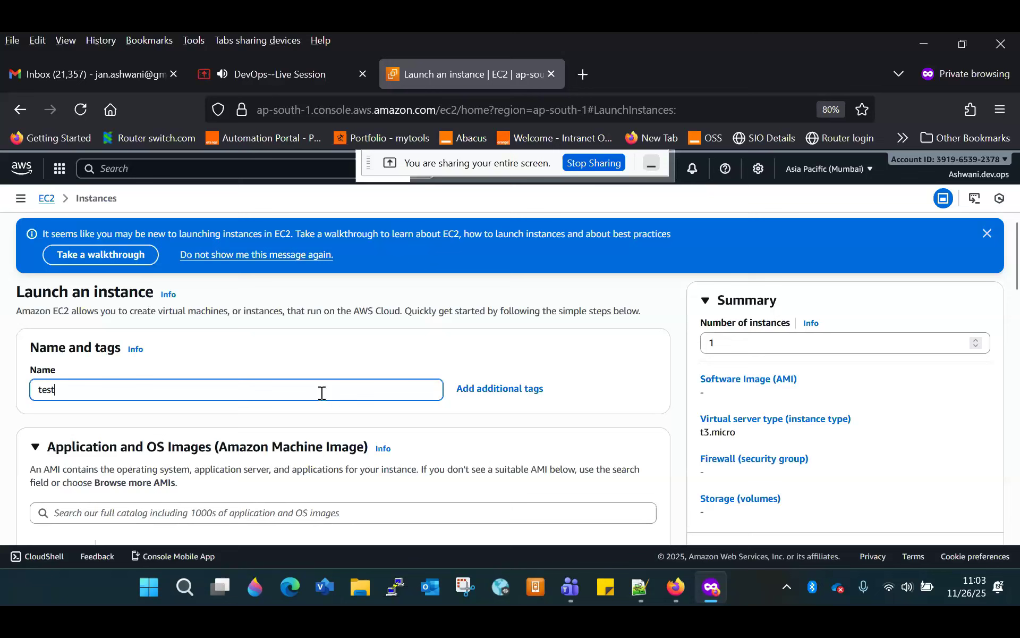
# Set the instance type to t2.micro for the instance test.
pyautogui.scroll(-5, 39, 359)
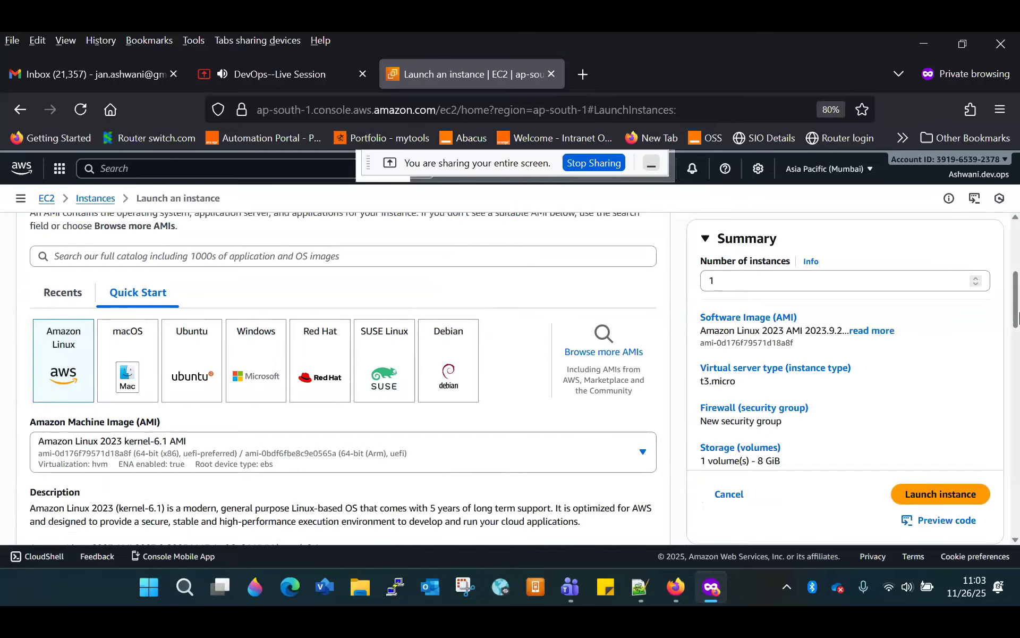
pyautogui.scroll(-7, 300, 356)
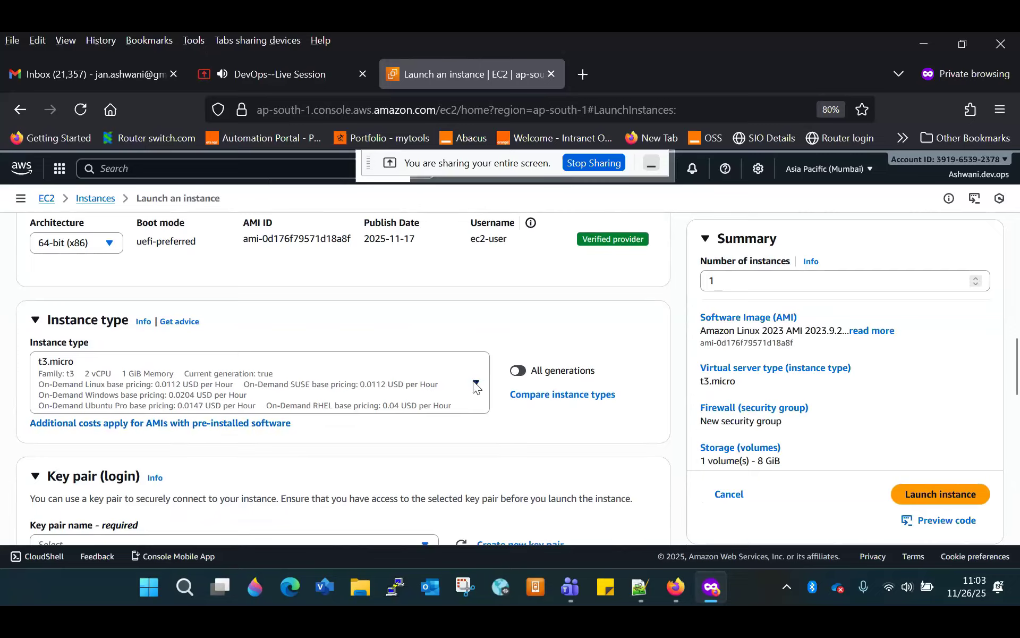
pyautogui.click(476, 384)
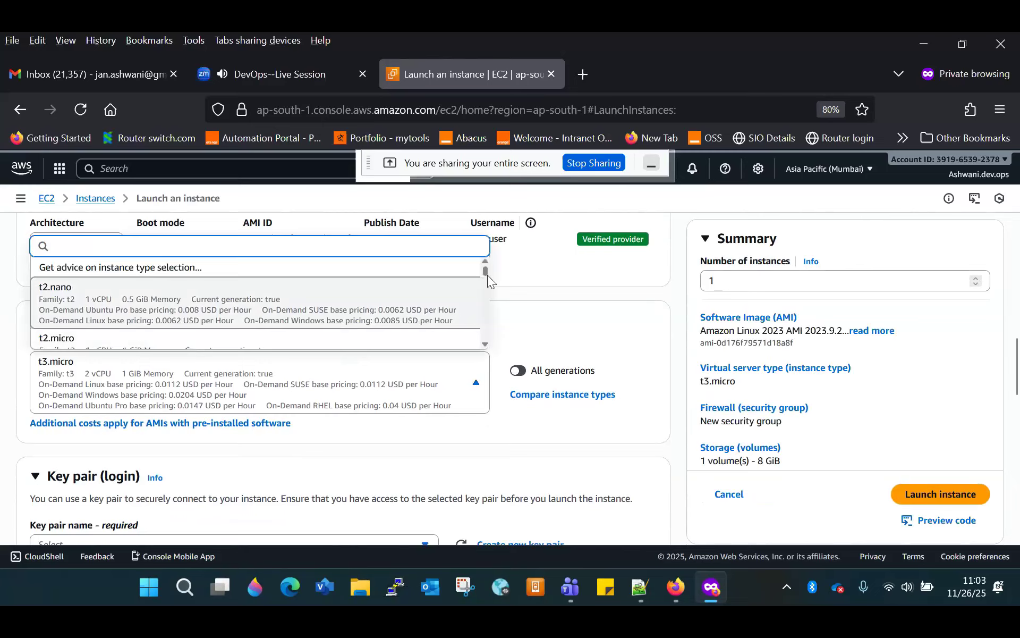
pyautogui.moveTo(488, 274); pyautogui.dragTo(488, 272)
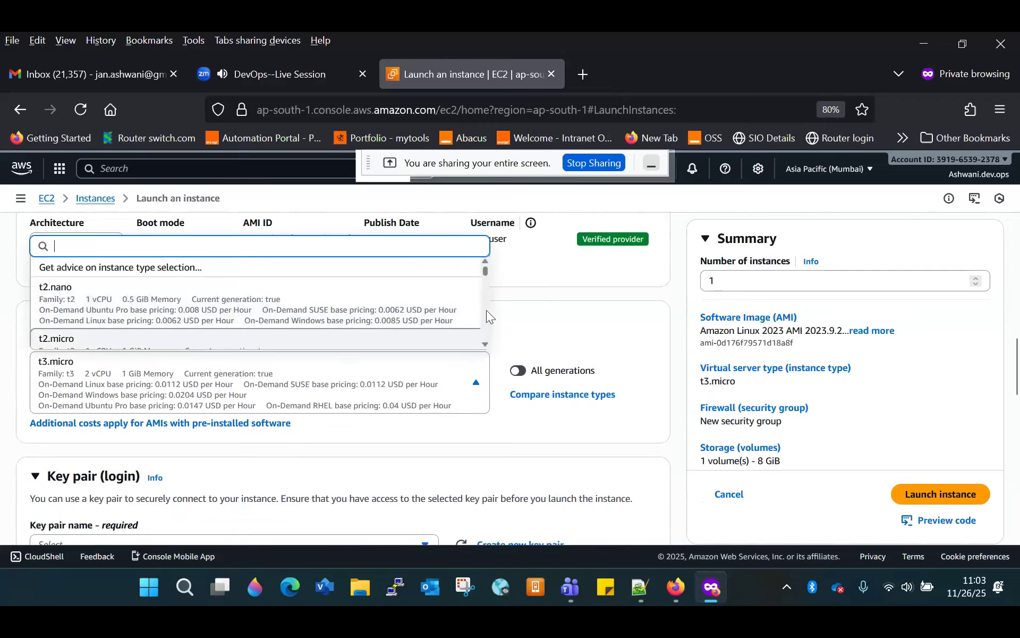
pyautogui.scroll(-1, 484, 342)
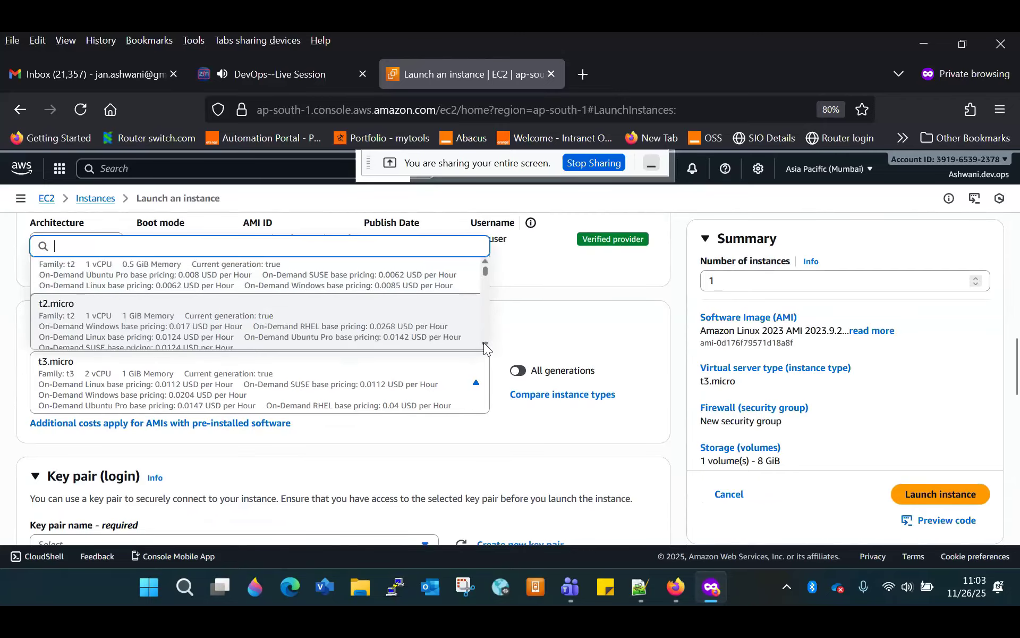
pyautogui.click(270, 322)
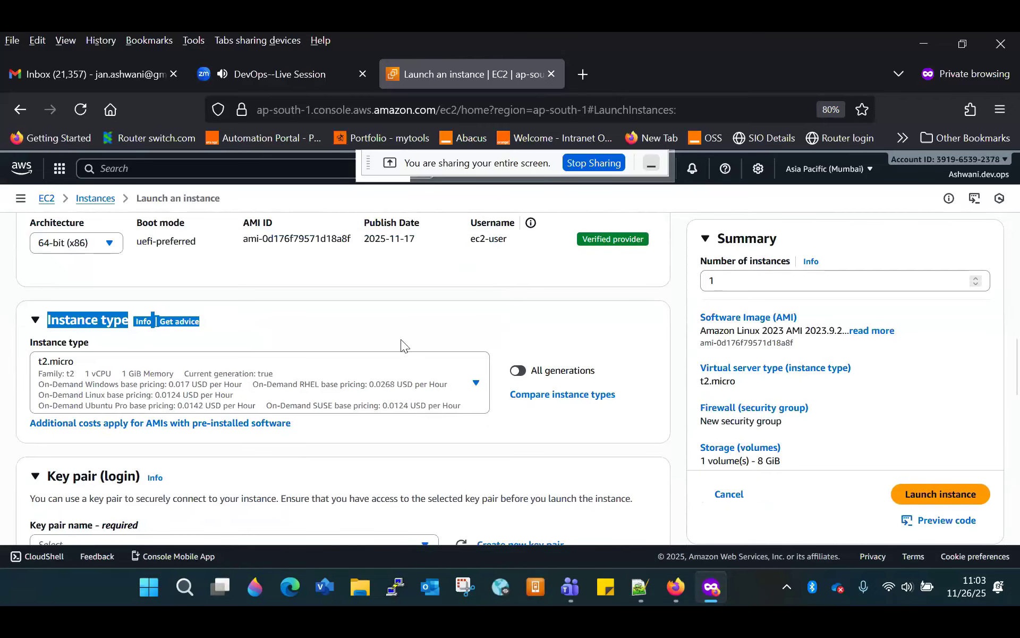
pyautogui.click(433, 416)
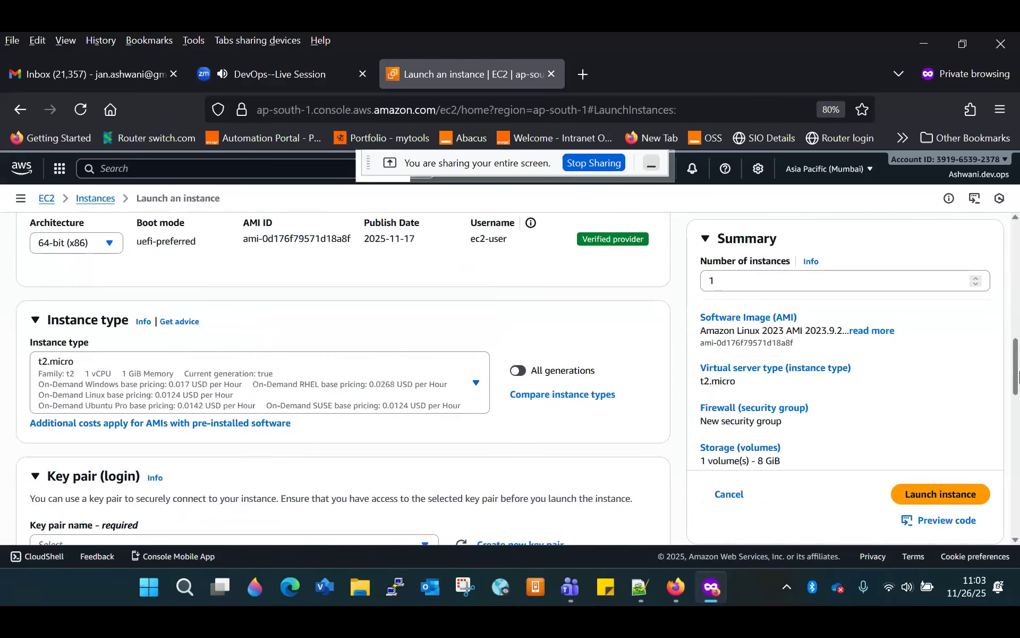
# Get instance type advice for a Web/App Server workload with Web Hosting use case and Price/Performance priority, and view the recommended instance family details.
pyautogui.scroll(-3, 1018, 396)
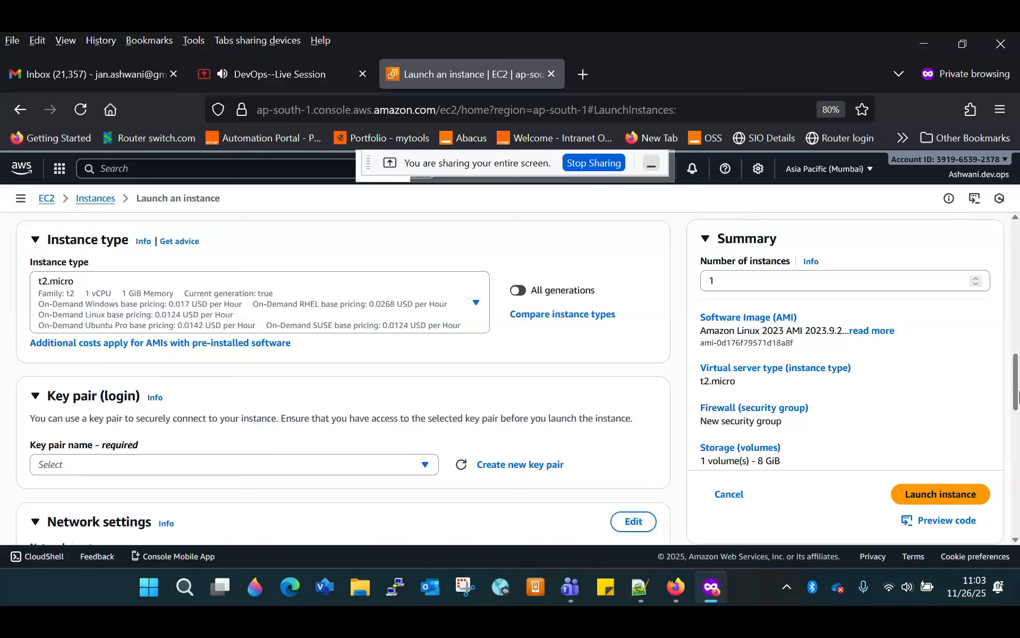
pyautogui.rightClick(180, 247)
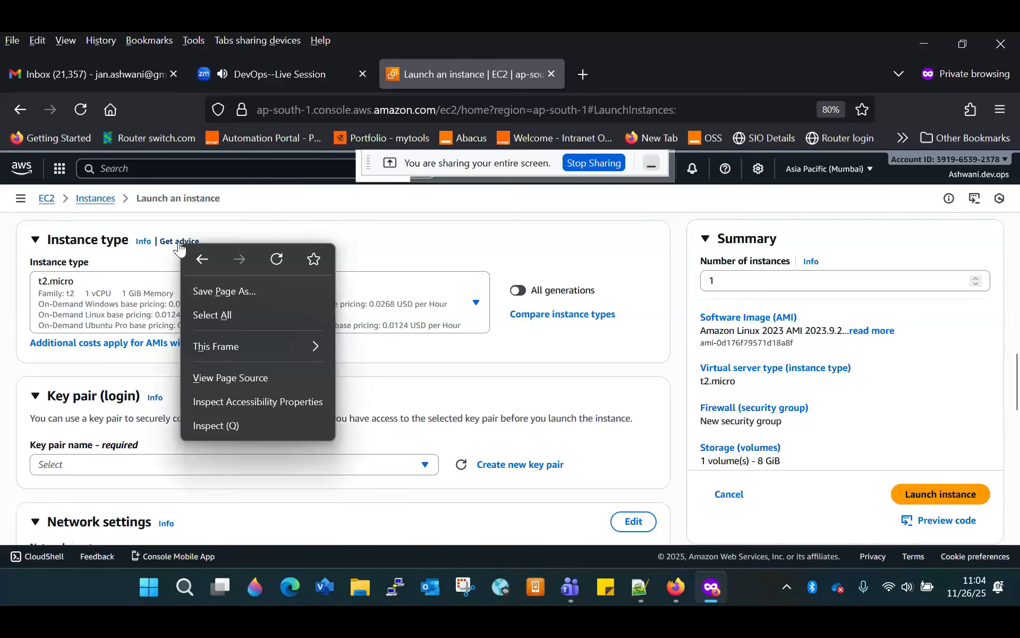
pyautogui.press('Escape')
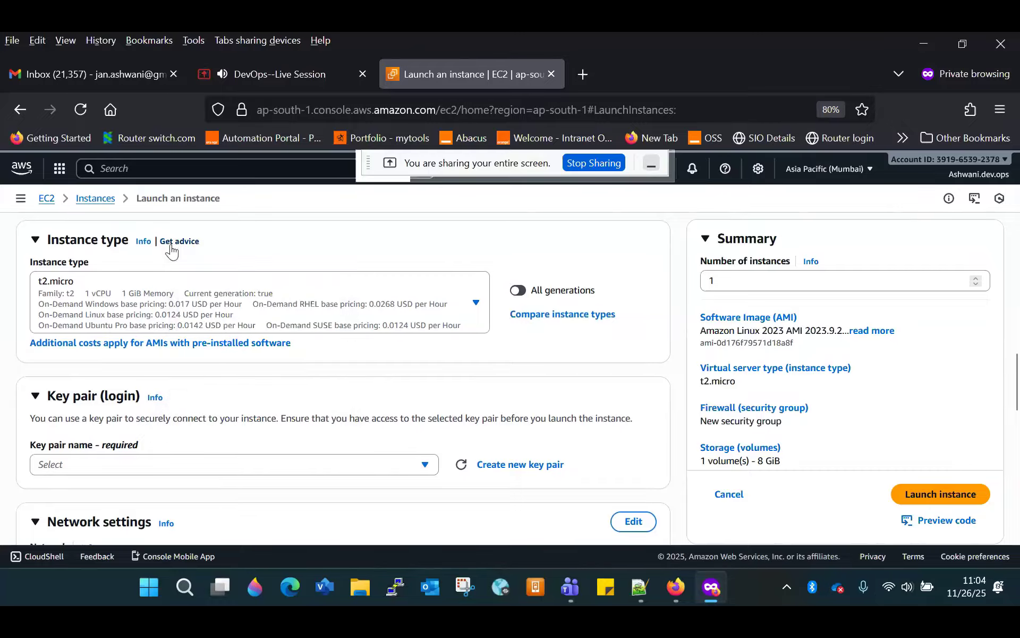
pyautogui.click(171, 248)
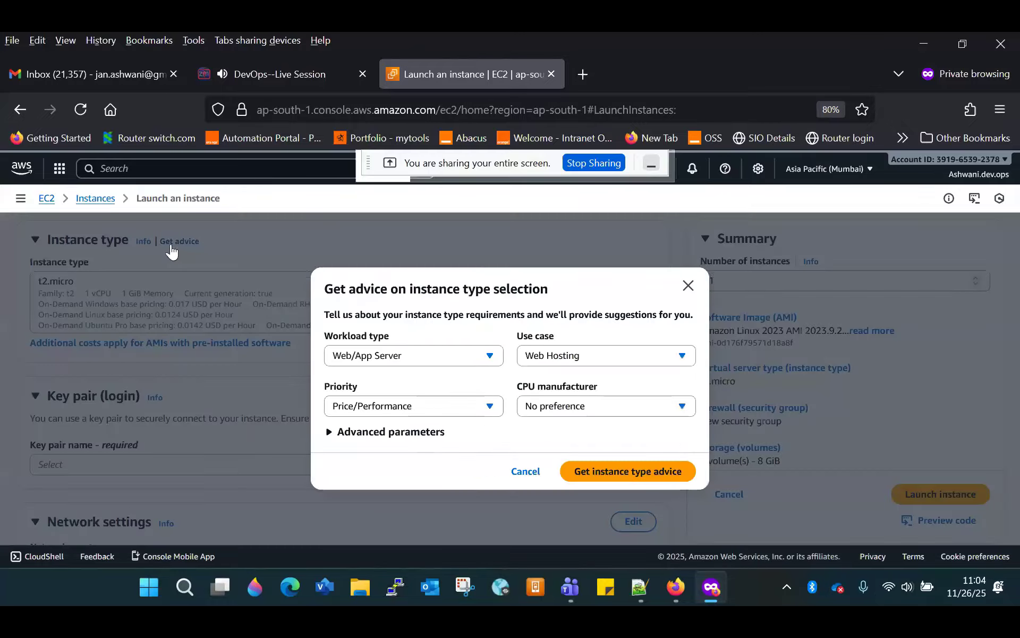
pyautogui.click(605, 472)
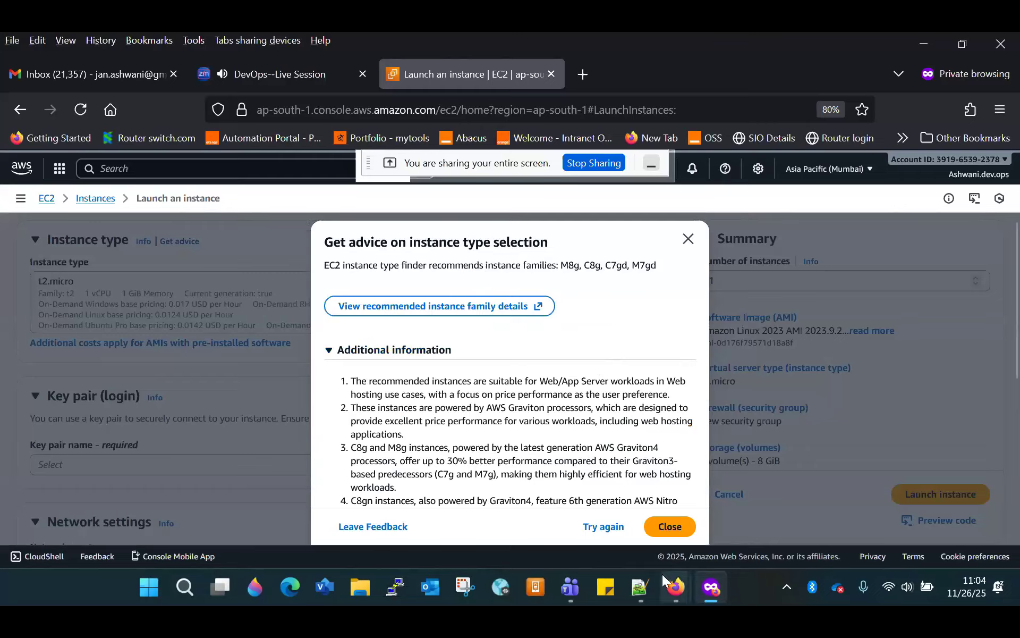
pyautogui.click(455, 306)
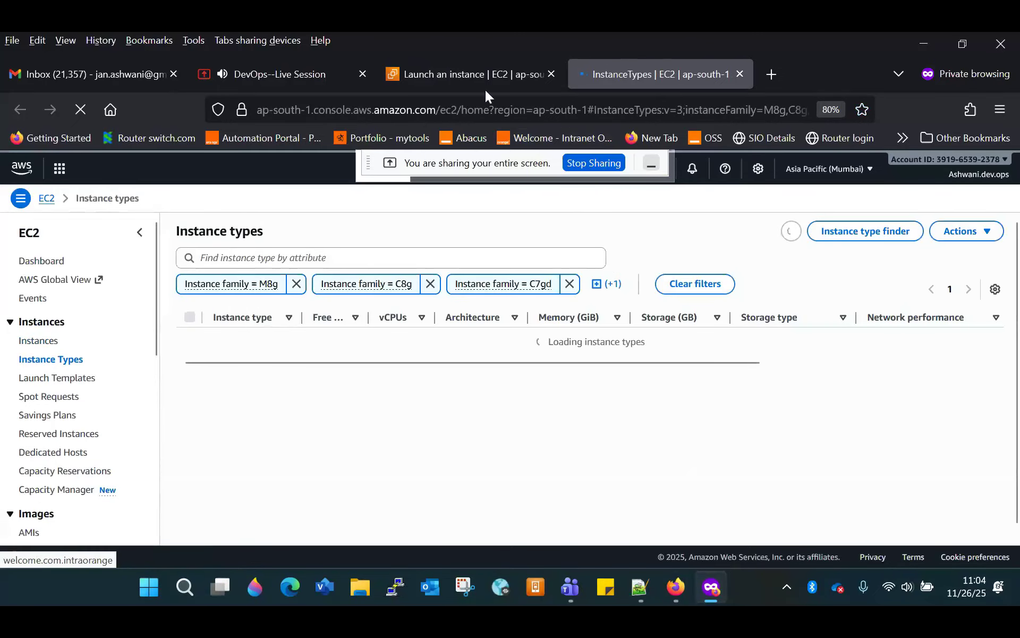
# Return to the instance launch page, read the advice's additional information through to its final point, and close it.
pyautogui.click(473, 75)
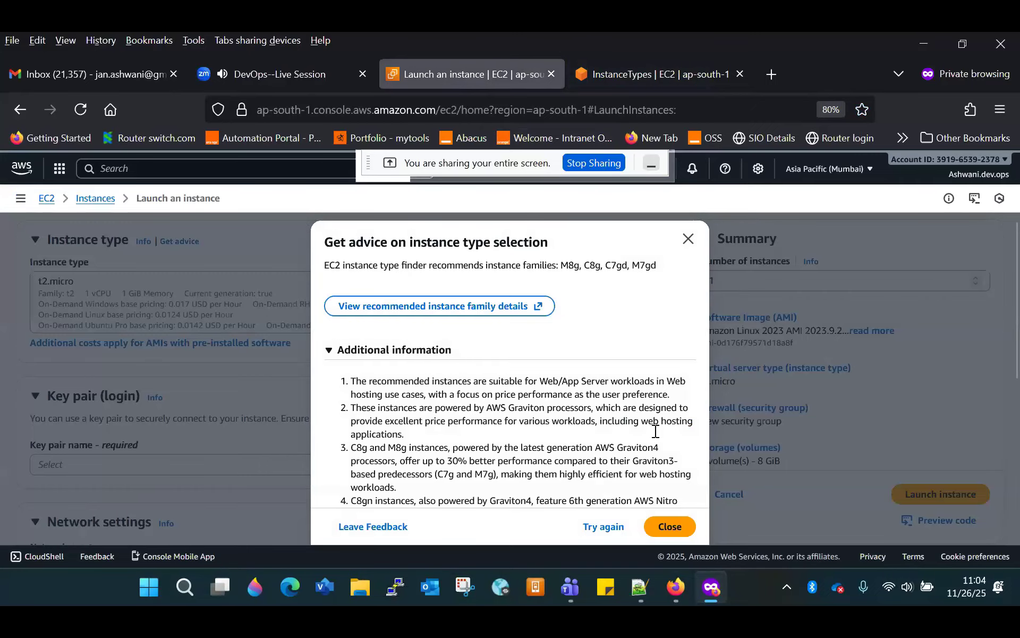
pyautogui.moveTo(435, 394); pyautogui.dragTo(534, 568)
pyautogui.click(524, 441)
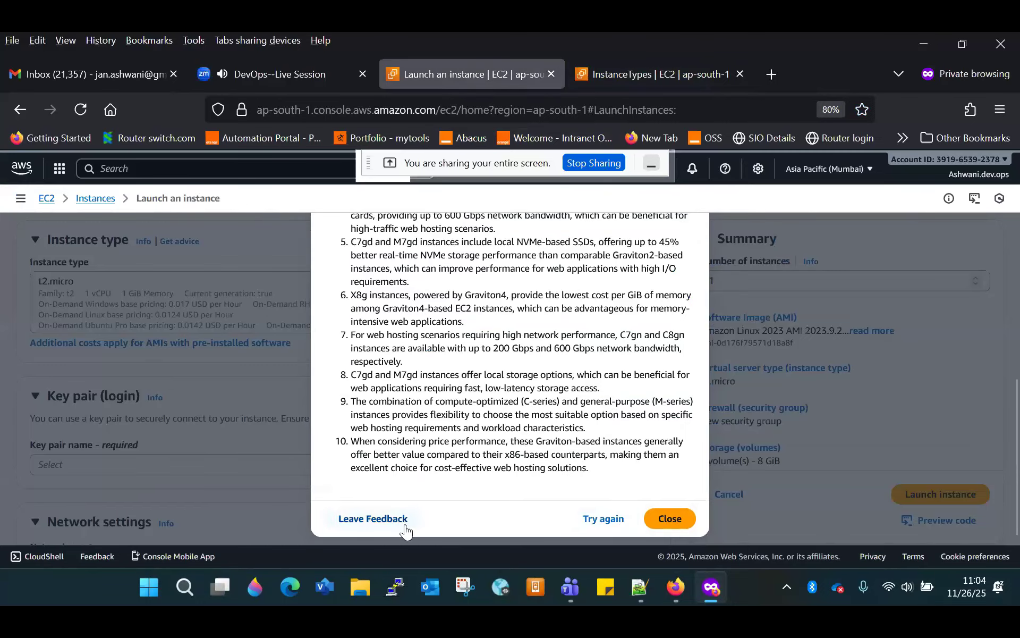
pyautogui.click(669, 518)
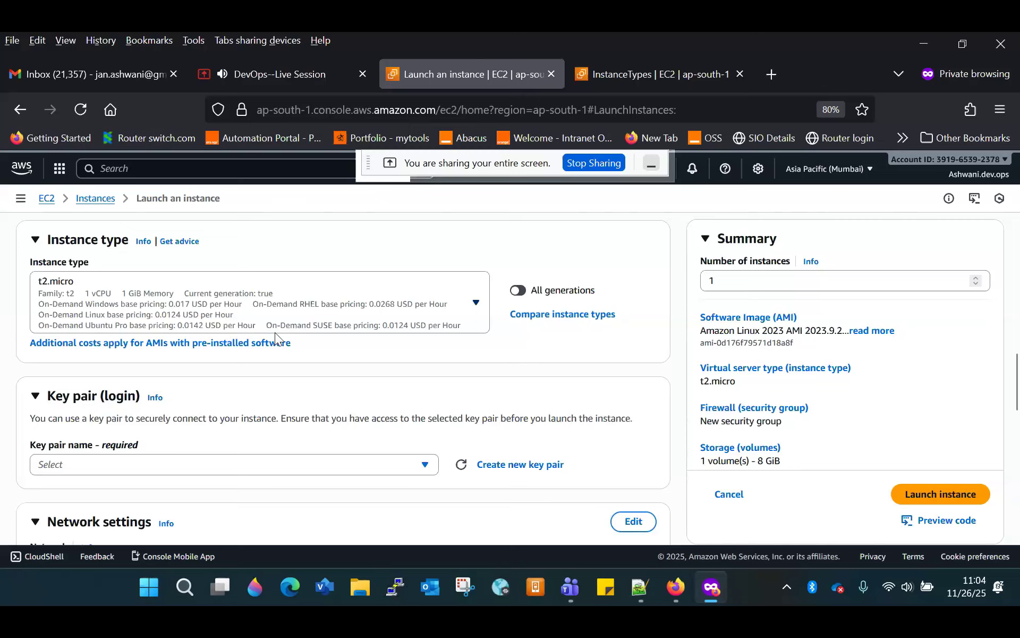
# Open the instance type comparison and examine the vCPUs, memory, storage and network performance from the t2 to the c5d types.
pyautogui.rightClick(530, 318)
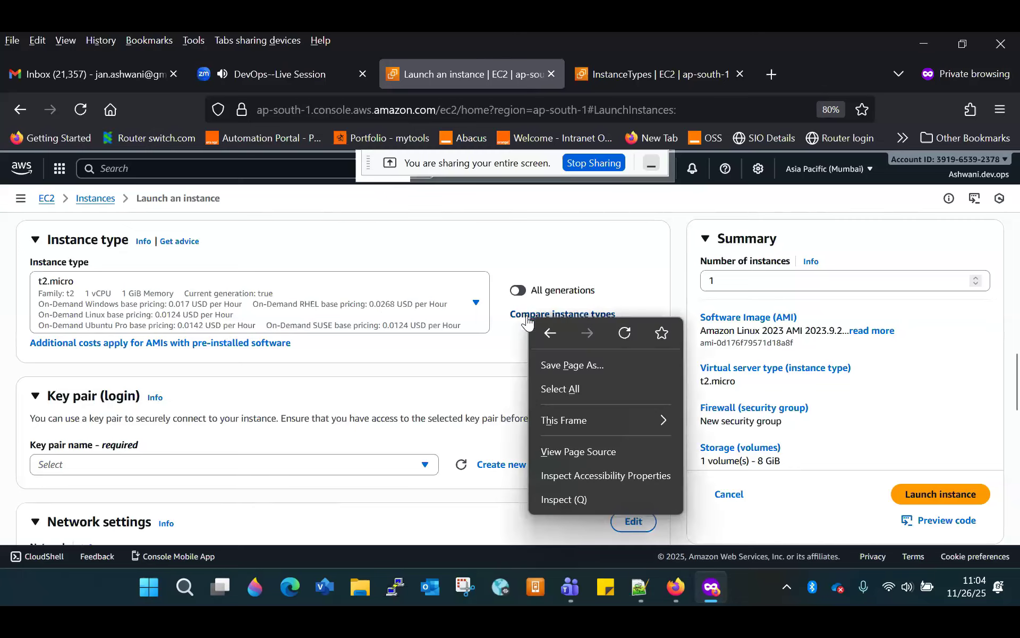
pyautogui.click(527, 322)
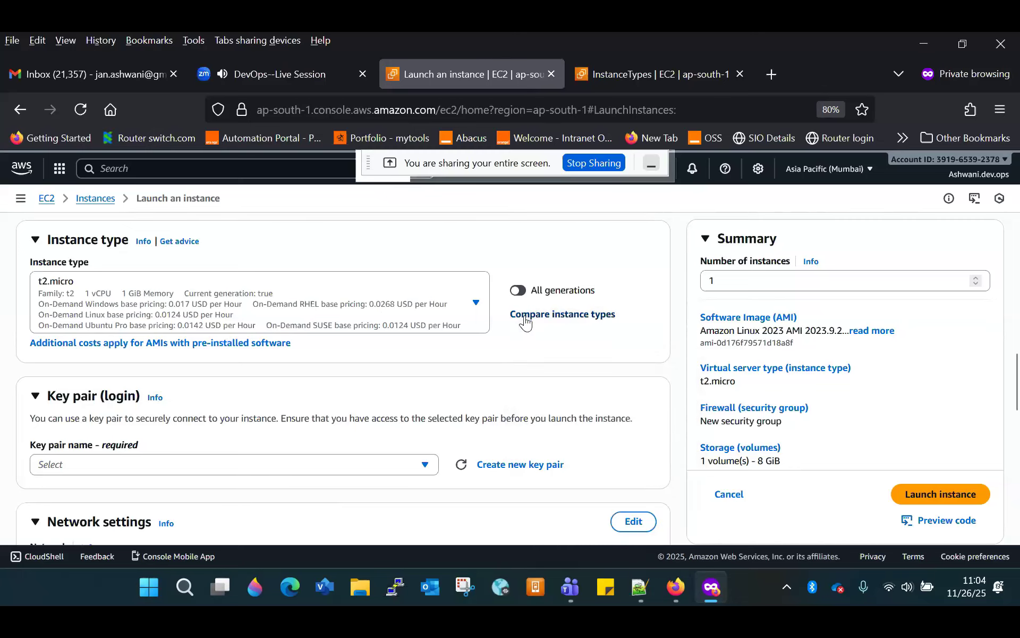
pyautogui.click(526, 317)
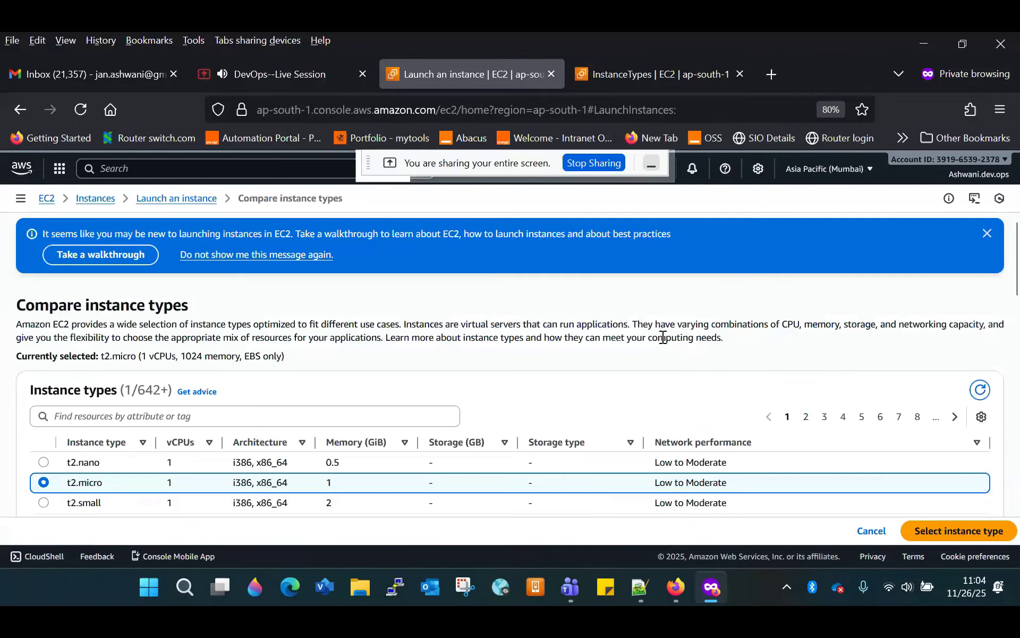
pyautogui.moveTo(1019, 252); pyautogui.dragTo(1019, 279)
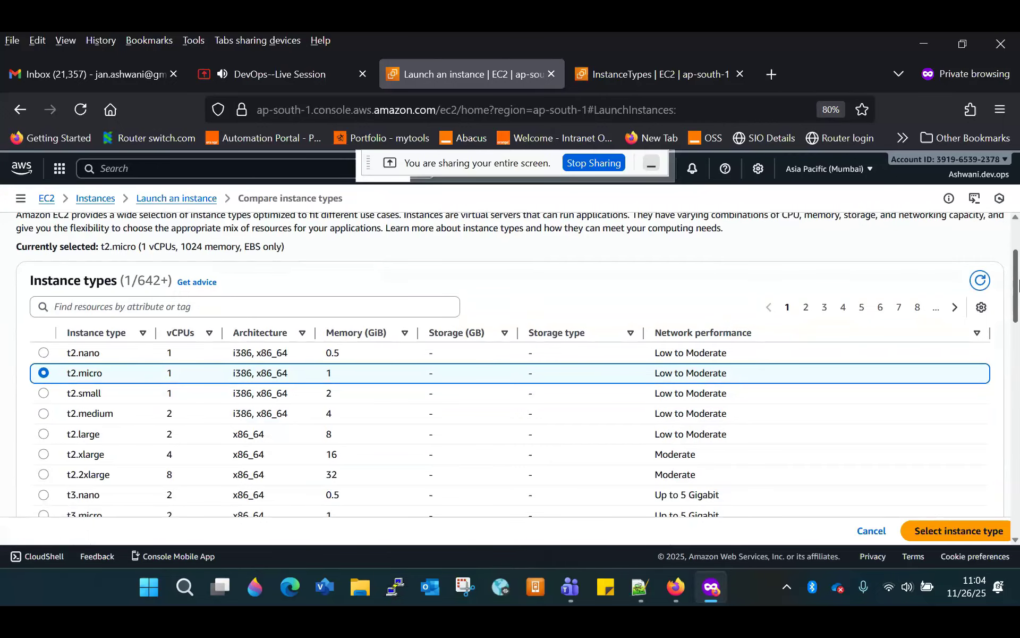
pyautogui.moveTo(1019, 285); pyautogui.dragTo(1019, 494)
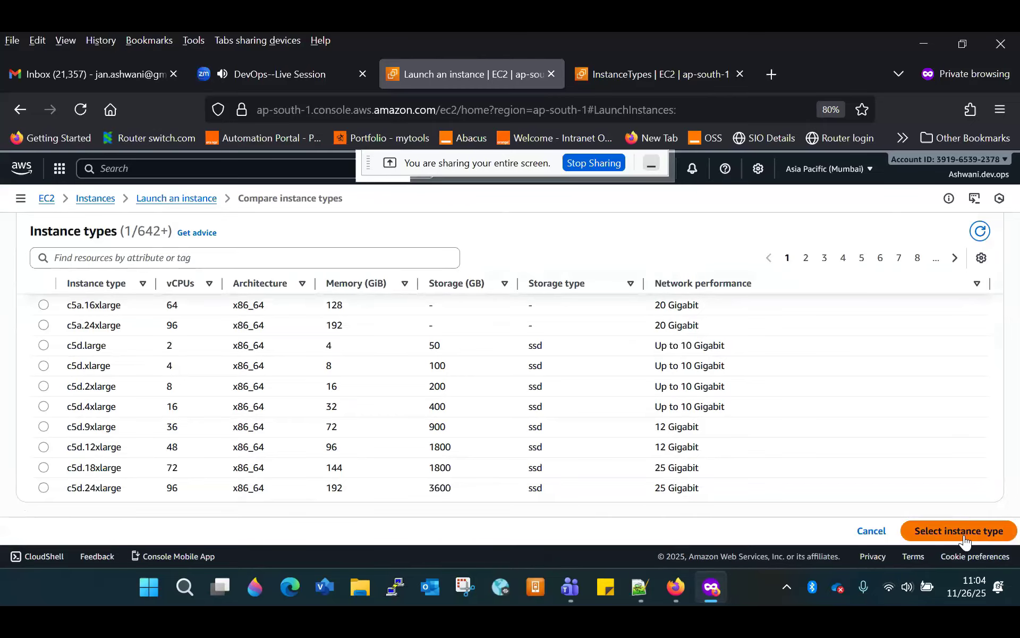
pyautogui.moveTo(1017, 459); pyautogui.dragTo(1018, 297)
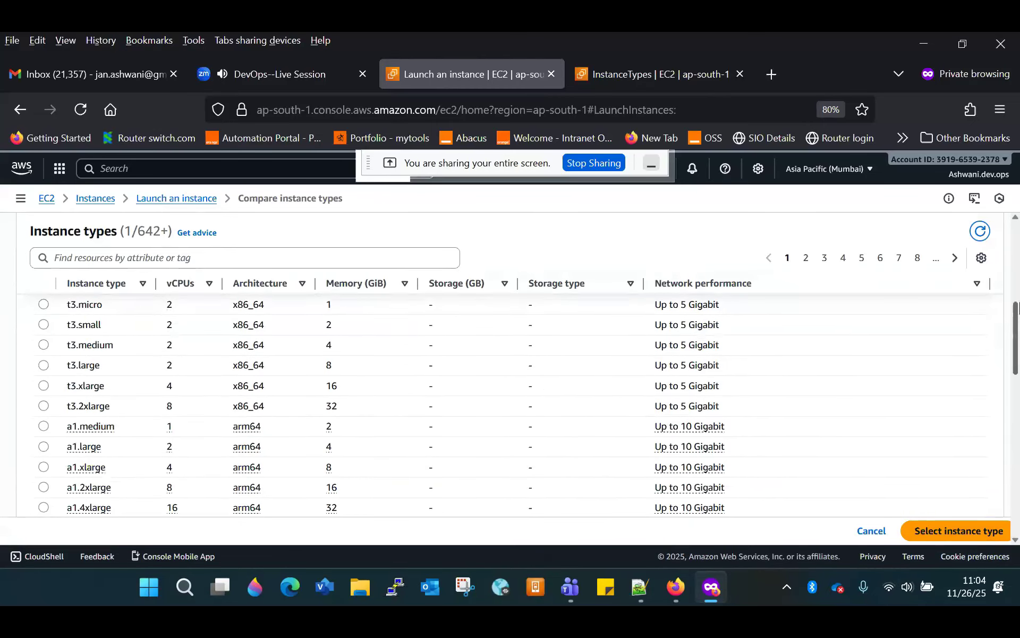
# Get instance type advice from the comparison page, view the recommended family details, and return to close the advice.
pyautogui.click(201, 234)
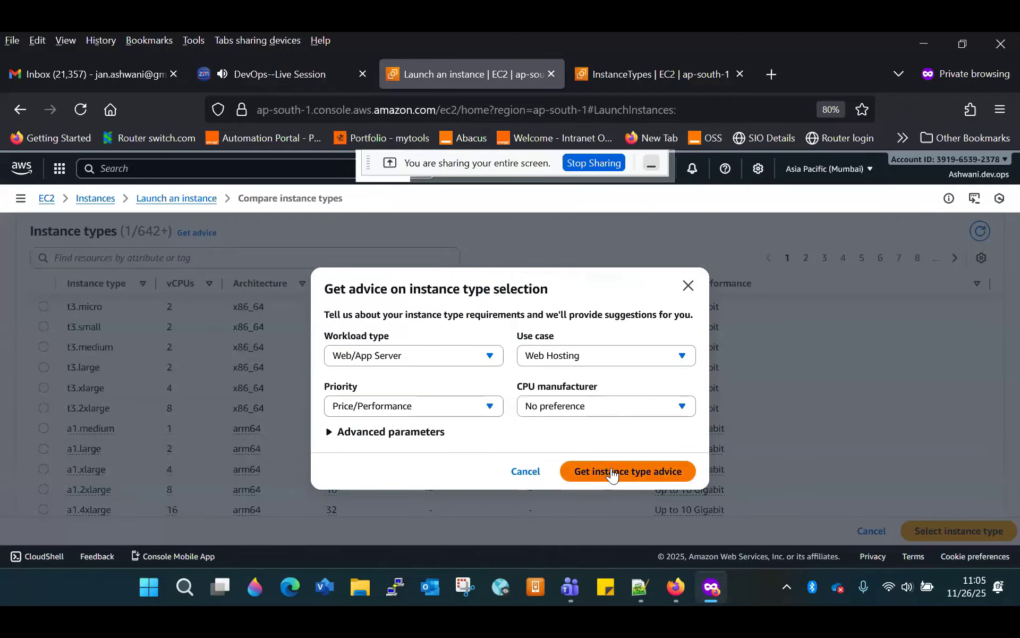
pyautogui.click(328, 433)
pyautogui.click(629, 500)
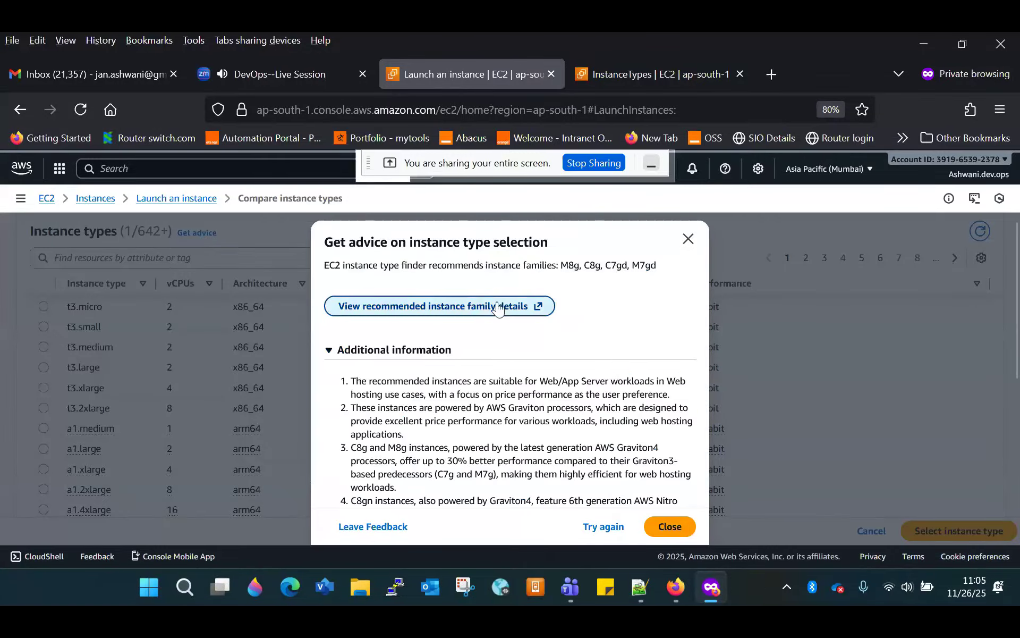
pyautogui.click(497, 307)
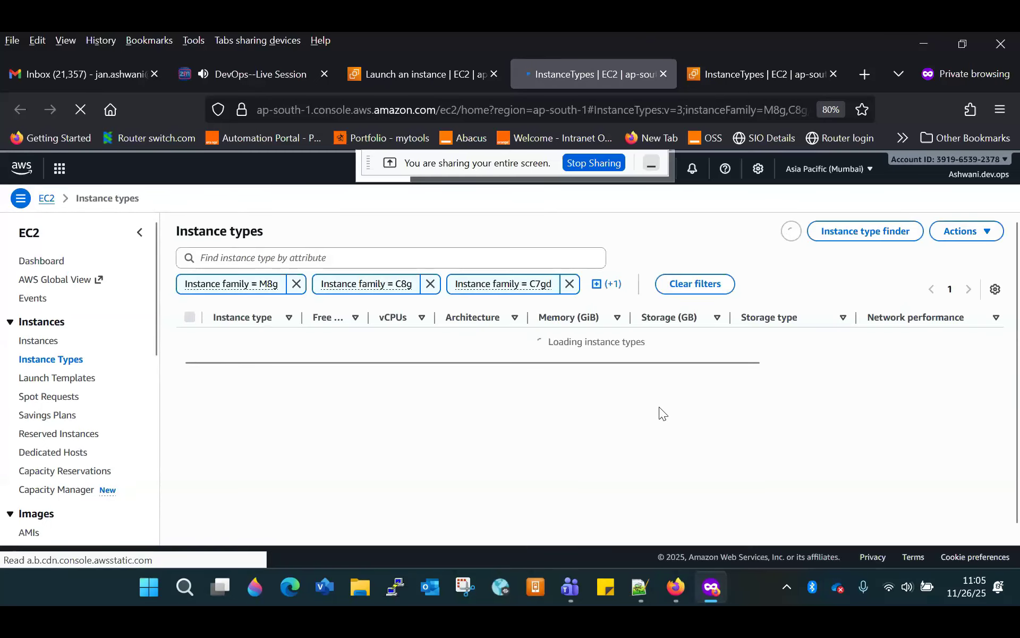
pyautogui.click(418, 80)
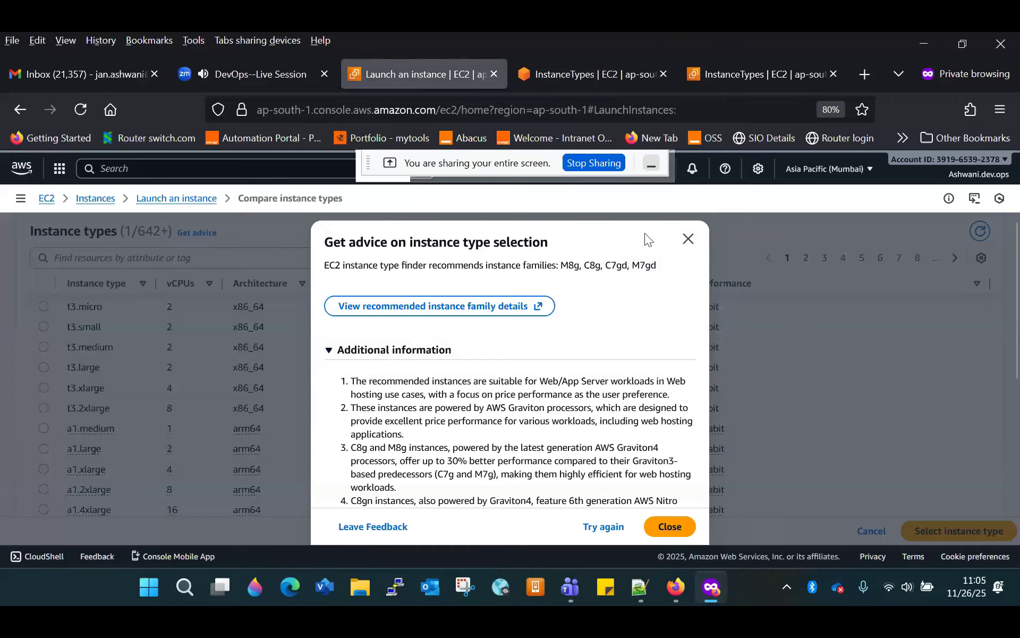
pyautogui.click(693, 247)
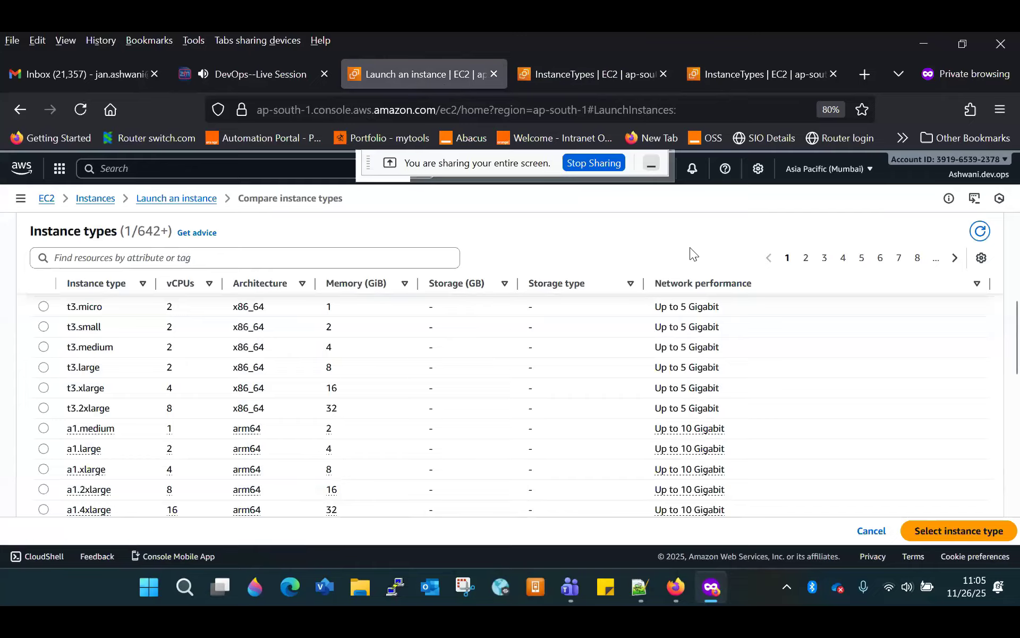
pyautogui.click(583, 79)
pyautogui.click(444, 74)
pyautogui.click(260, 72)
pyautogui.click(400, 66)
# Start a new instance launch from the Instances list and name the instance test.
pyautogui.moveTo(1017, 319); pyautogui.dragTo(1017, 239)
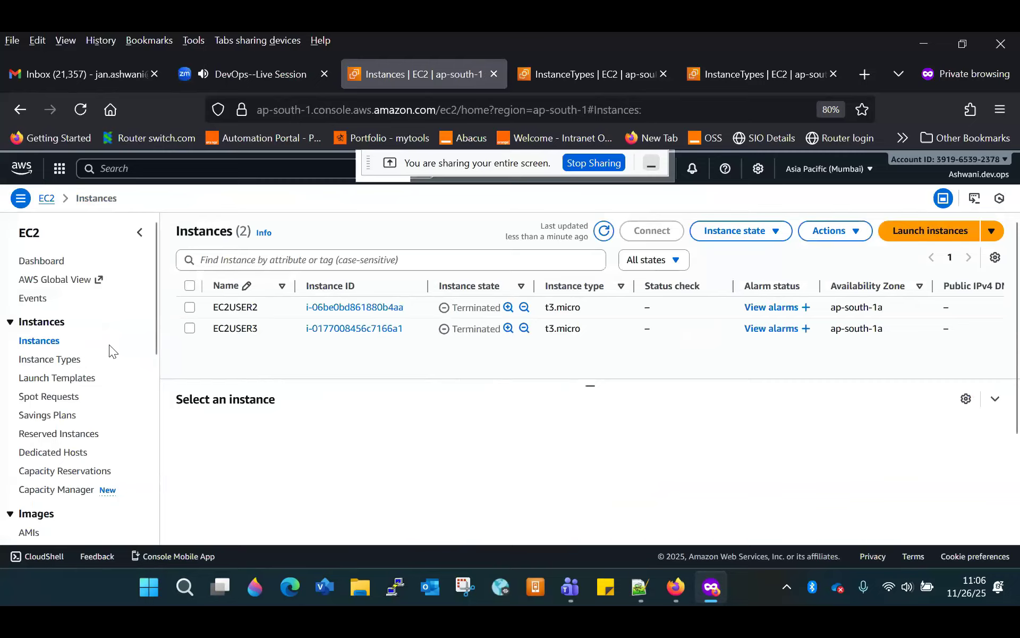
pyautogui.click(901, 242)
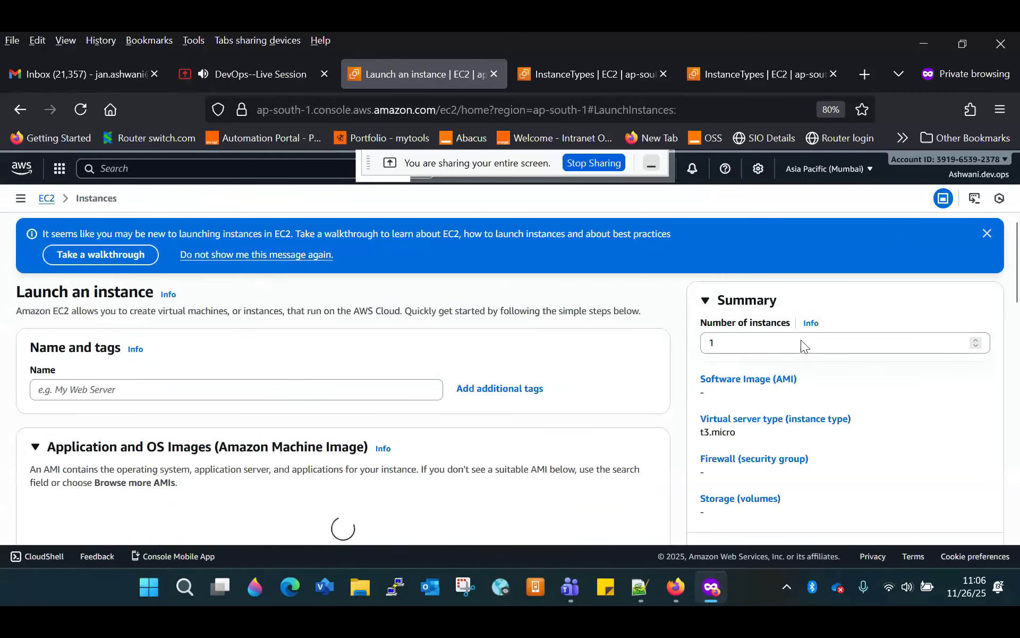
pyautogui.moveTo(1019, 243); pyautogui.dragTo(997, 264)
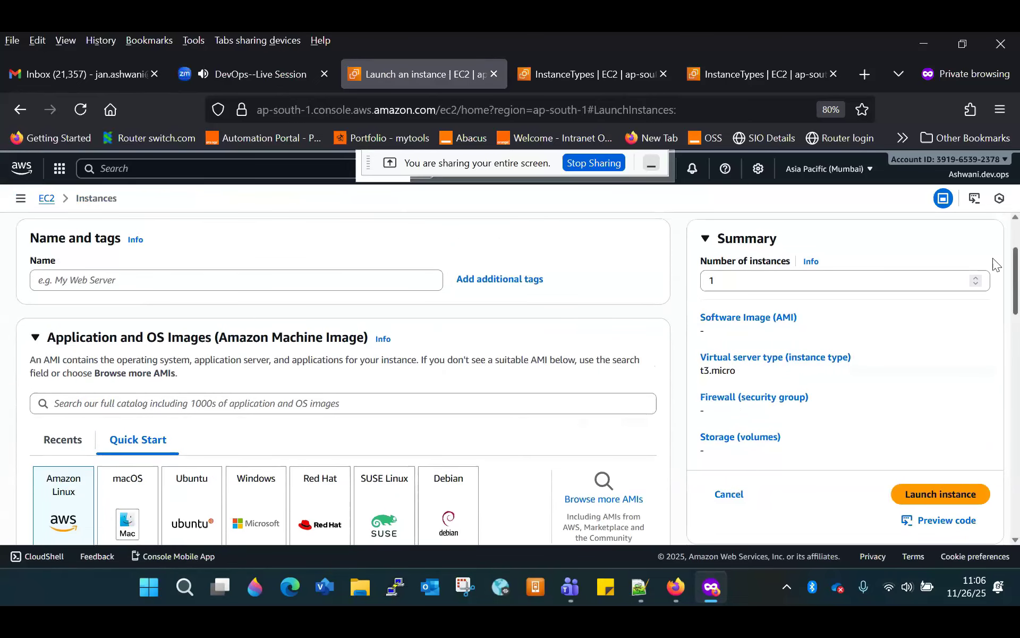
pyautogui.click(193, 275)
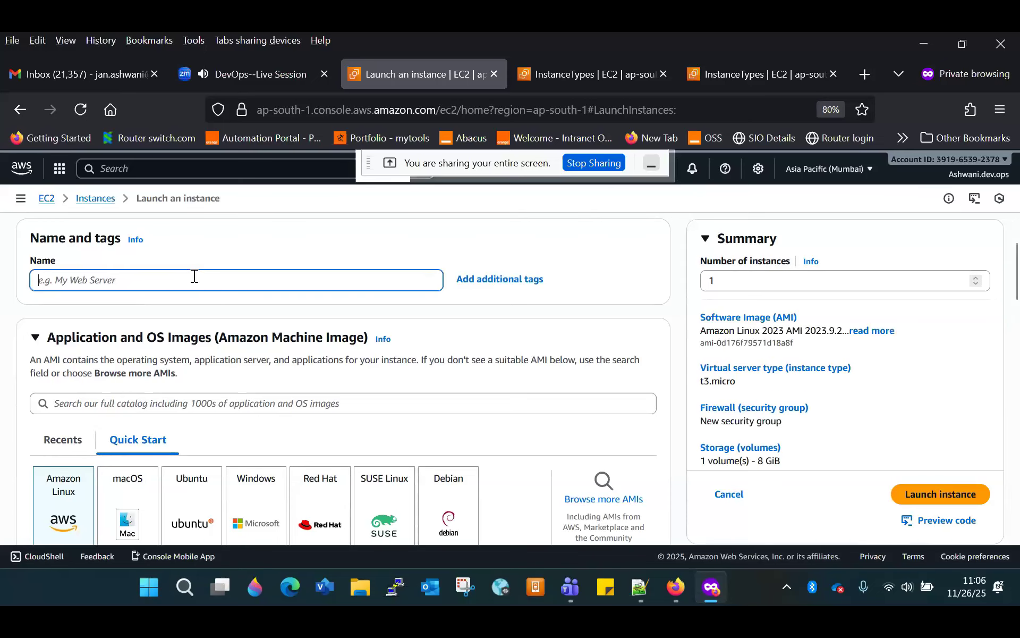
pyautogui.write('test')
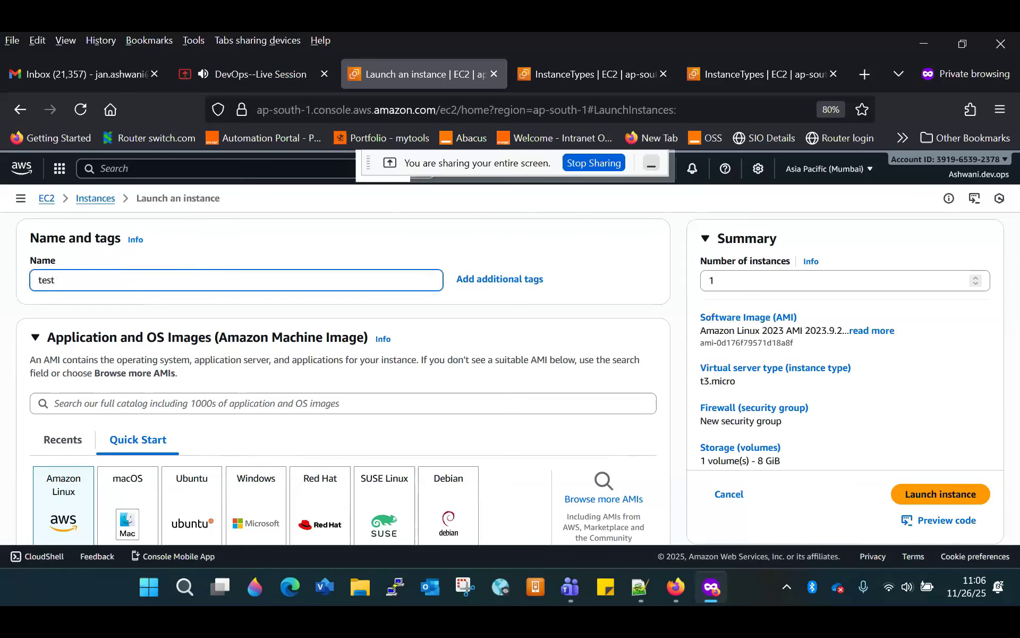
# Open the help information for the instance type setting and examine its selection and pricing guidance.
pyautogui.moveTo(1018, 286); pyautogui.dragTo(1018, 384)
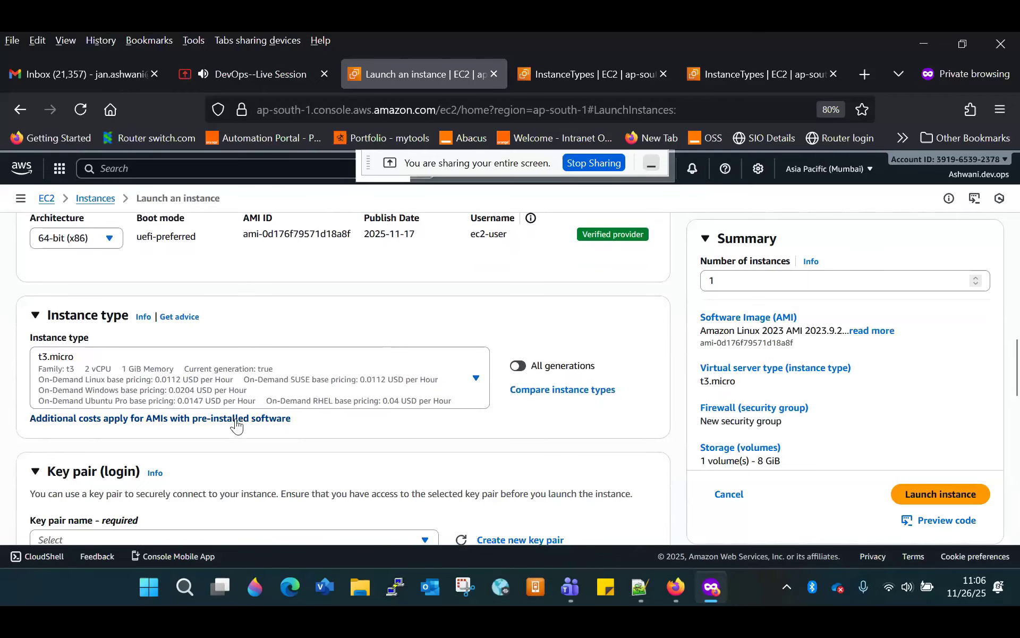
pyautogui.click(142, 321)
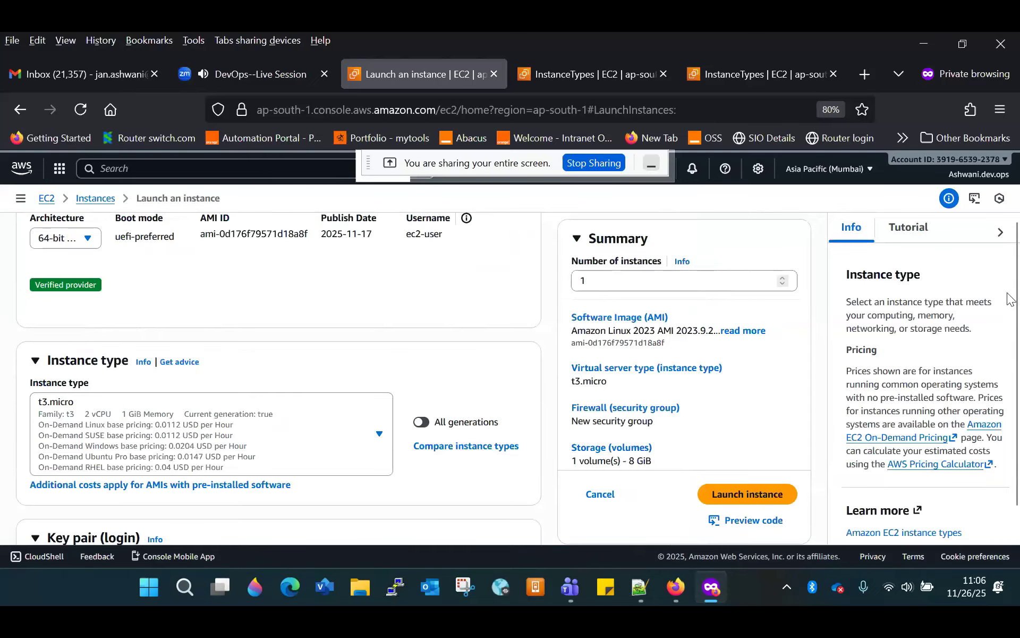
pyautogui.moveTo(1019, 305); pyautogui.dragTo(1019, 375)
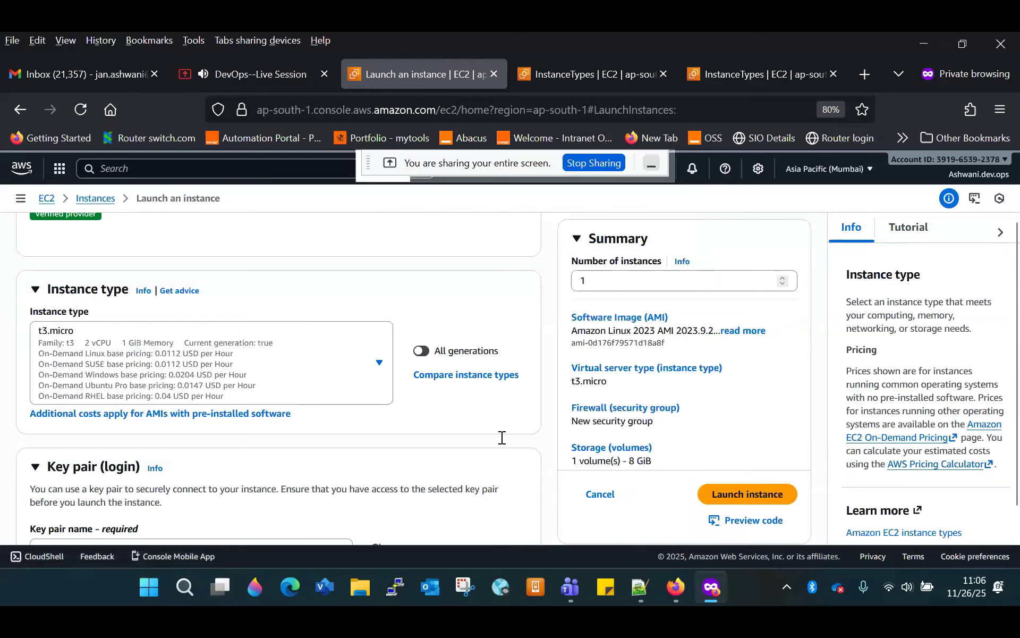
pyautogui.rightClick(454, 383)
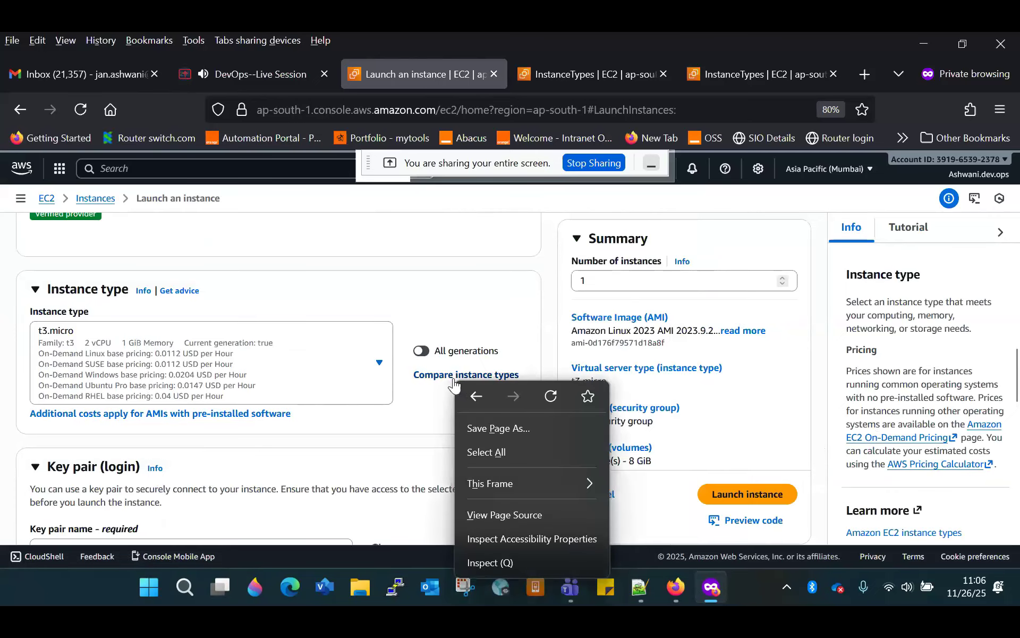
pyautogui.click(413, 399)
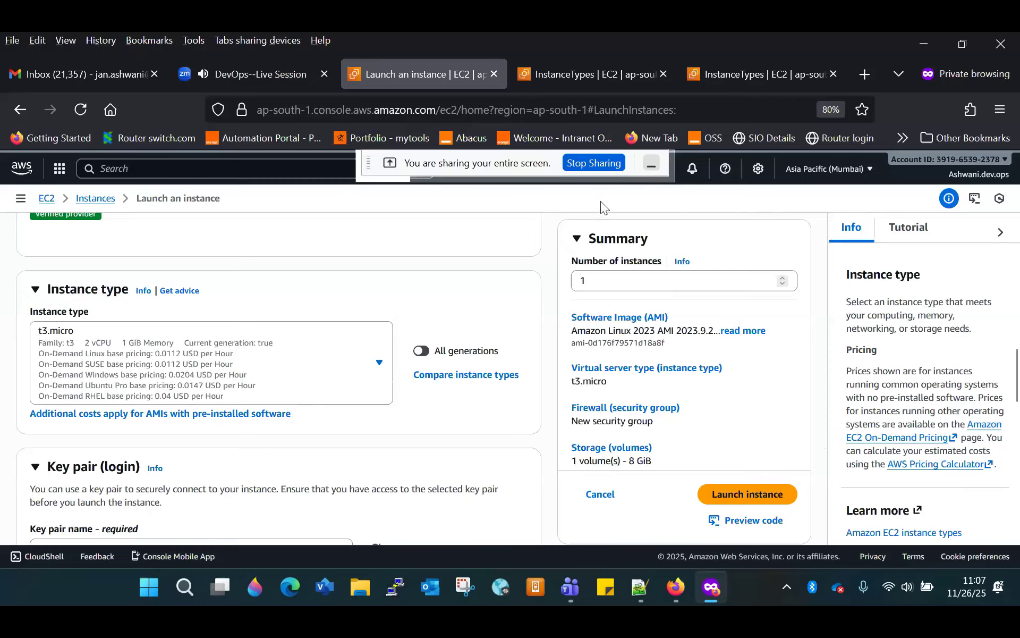
# Stop the screen share and read the search overview on AWS's 1-year free trial, highlighting the credits and 6-month Free Plan points.
pyautogui.click(601, 164)
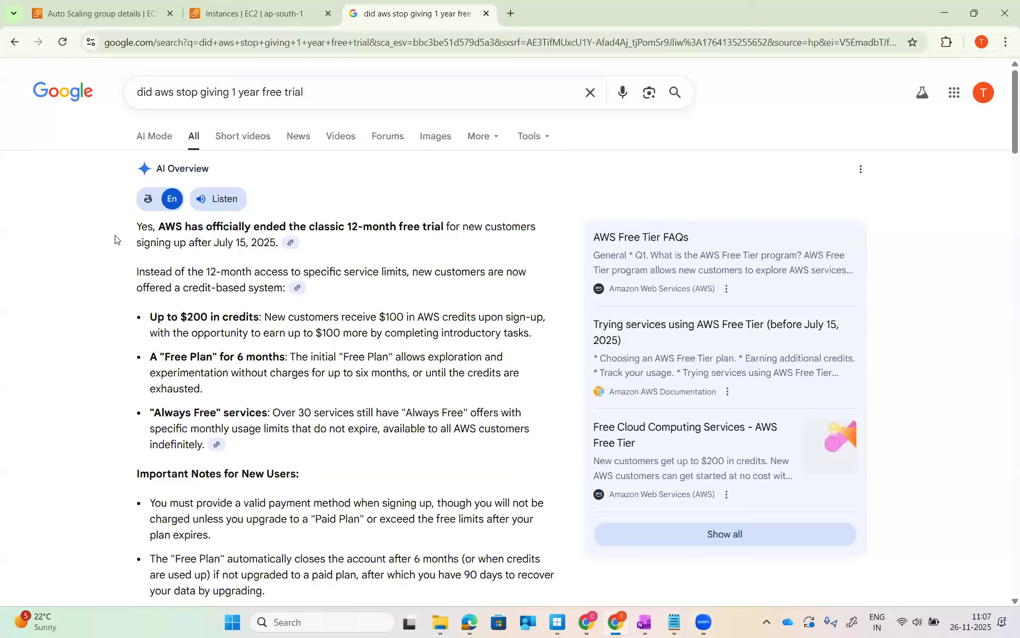
pyautogui.moveTo(121, 231); pyautogui.dragTo(417, 407)
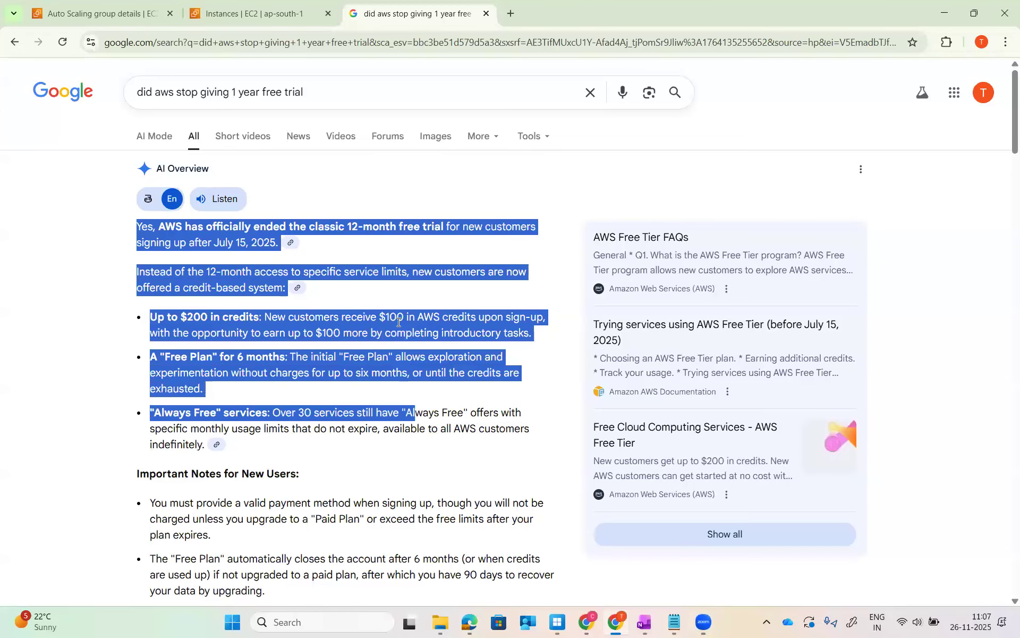
pyautogui.click(217, 403)
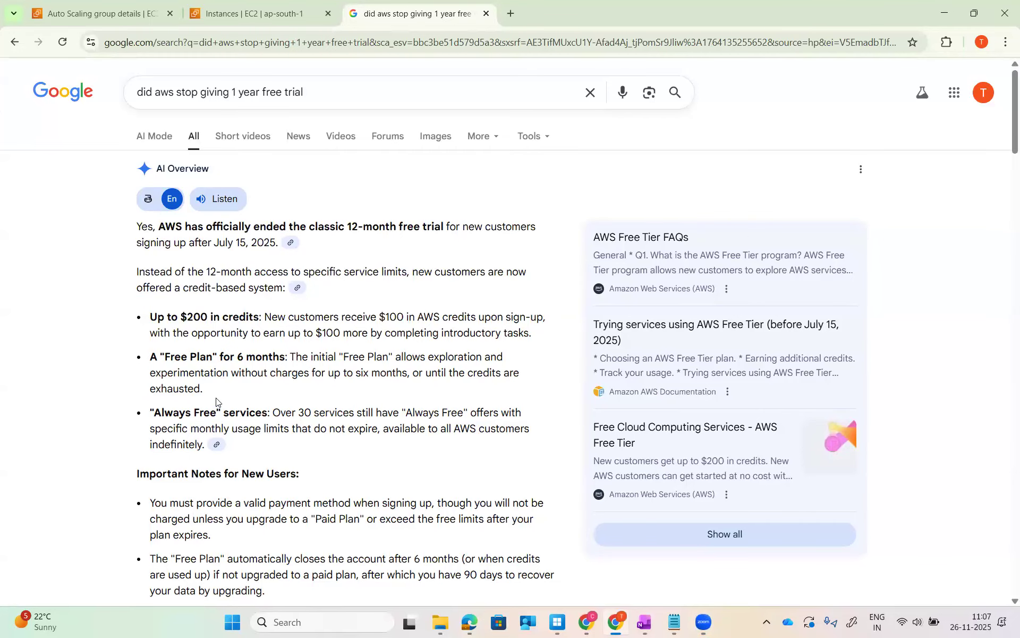
pyautogui.scroll(-2, 216, 402)
pyautogui.moveTo(175, 154); pyautogui.dragTo(285, 267)
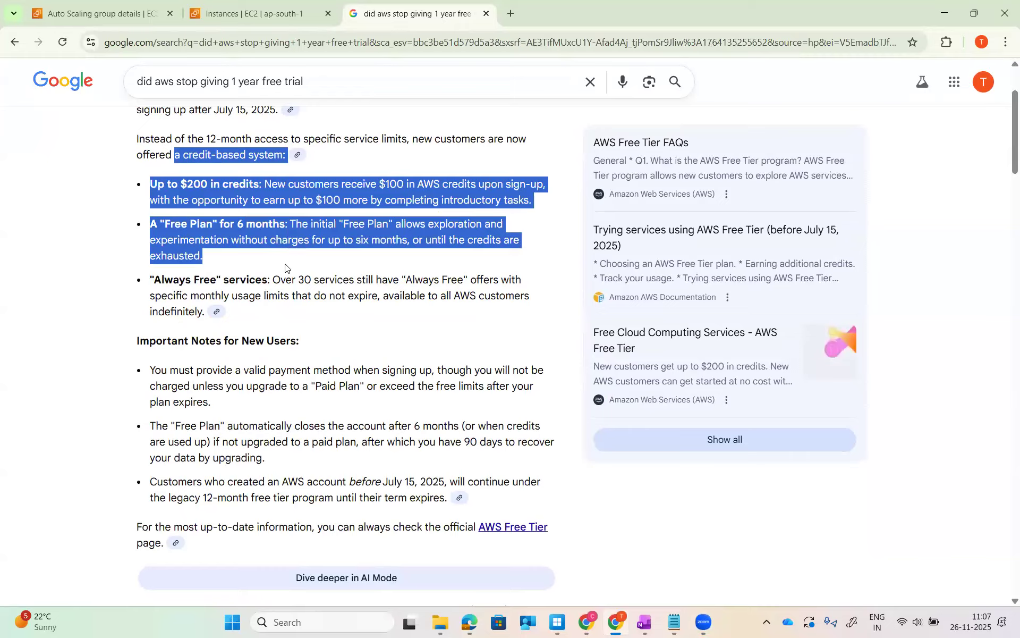
pyautogui.click(241, 178)
pyautogui.moveTo(157, 184); pyautogui.dragTo(436, 254)
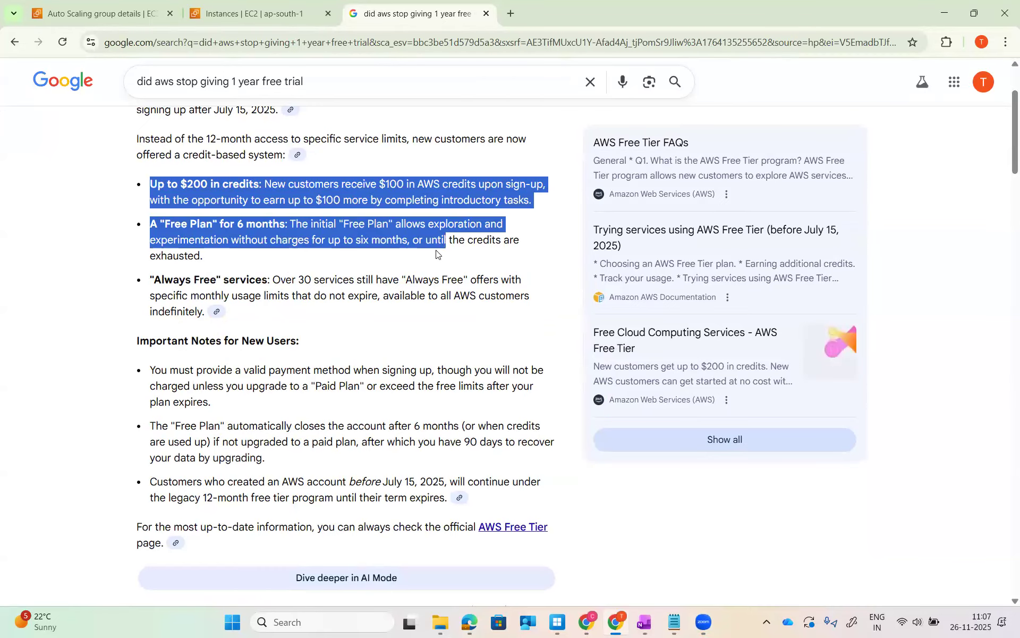
# Highlight the $200 credits point, return to the demoasg Auto Scaling group, and reopen its details from the group list.
pyautogui.moveTo(534, 205); pyautogui.dragTo(130, 184)
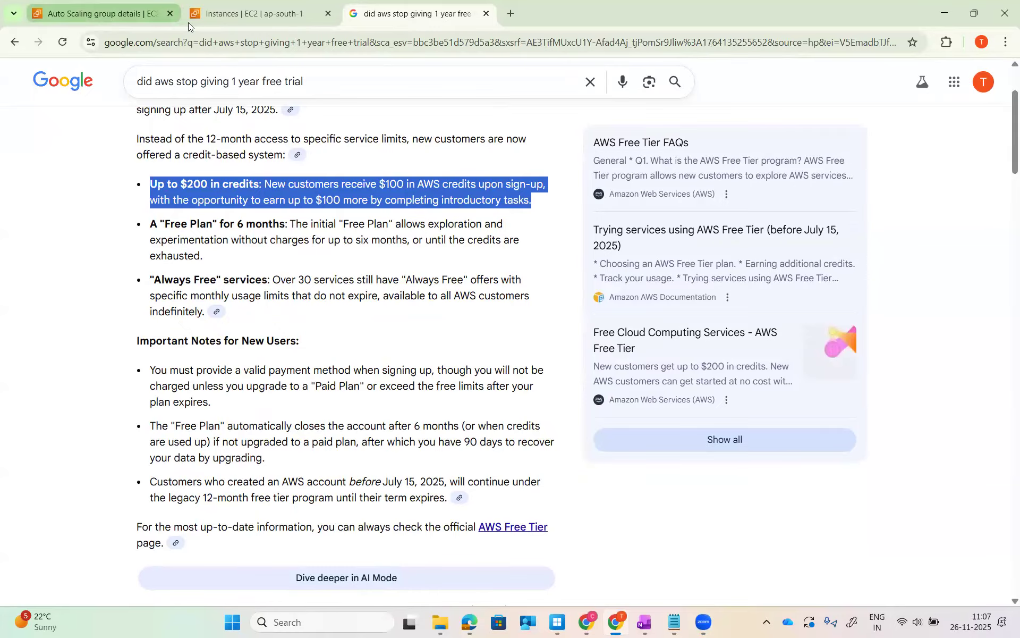
pyautogui.click(101, 15)
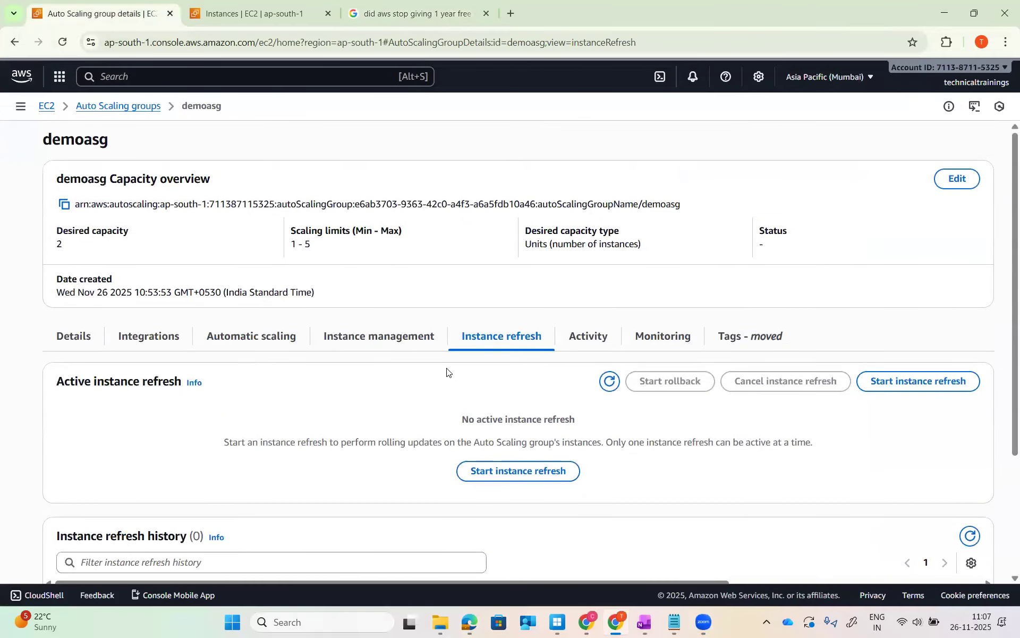
pyautogui.click(74, 336)
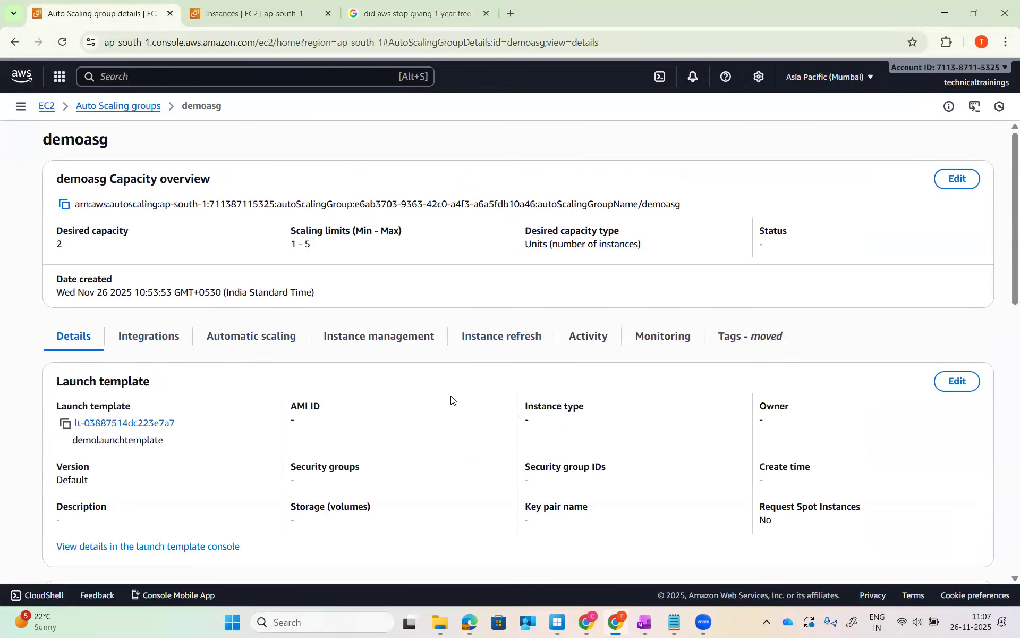
pyautogui.click(107, 113)
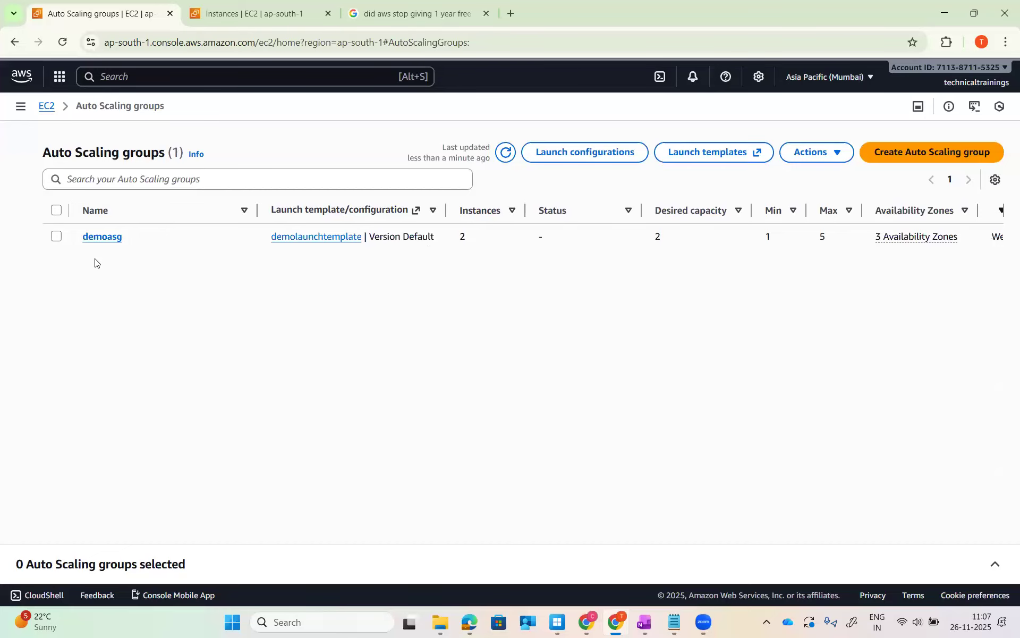
pyautogui.click(97, 239)
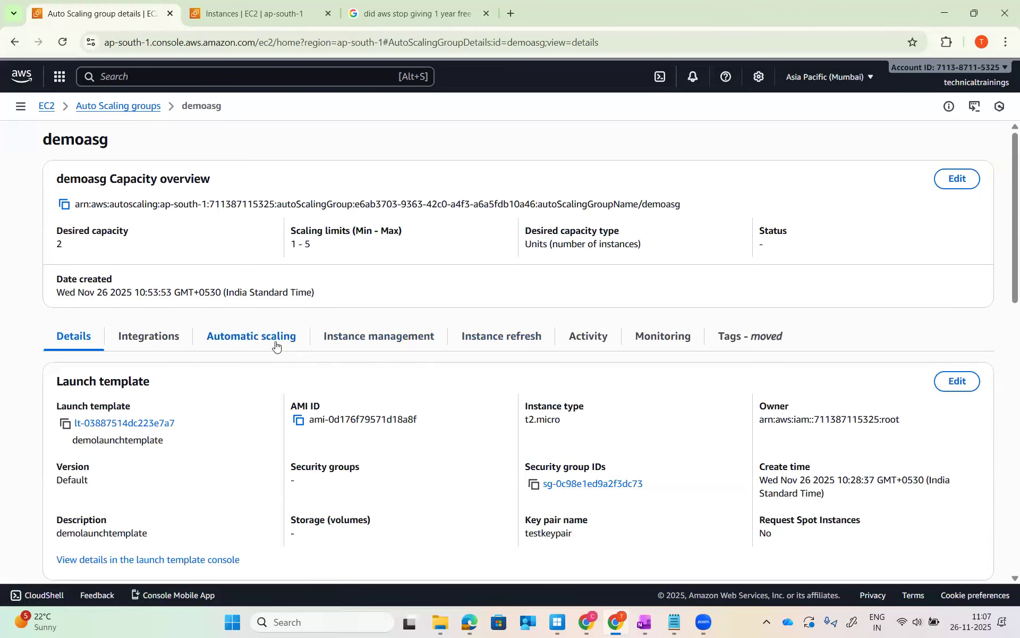
# Refresh the EC2 Instances list and compare it with the instances and lifecycle hooks under demoasg's instance management.
pyautogui.click(219, 15)
pyautogui.click(593, 140)
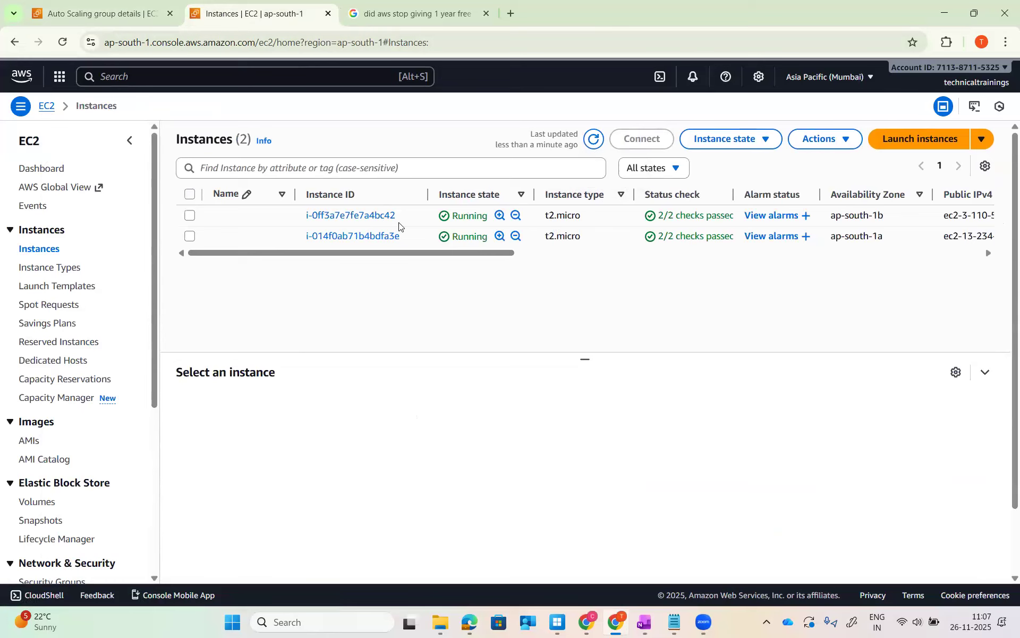
pyautogui.click(122, 16)
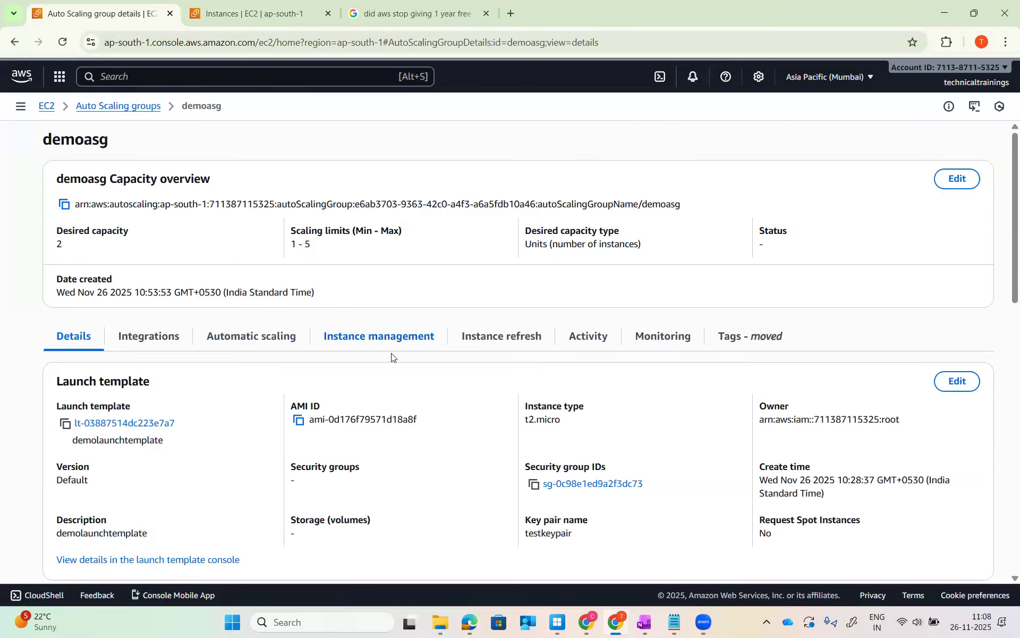
pyautogui.click(433, 336)
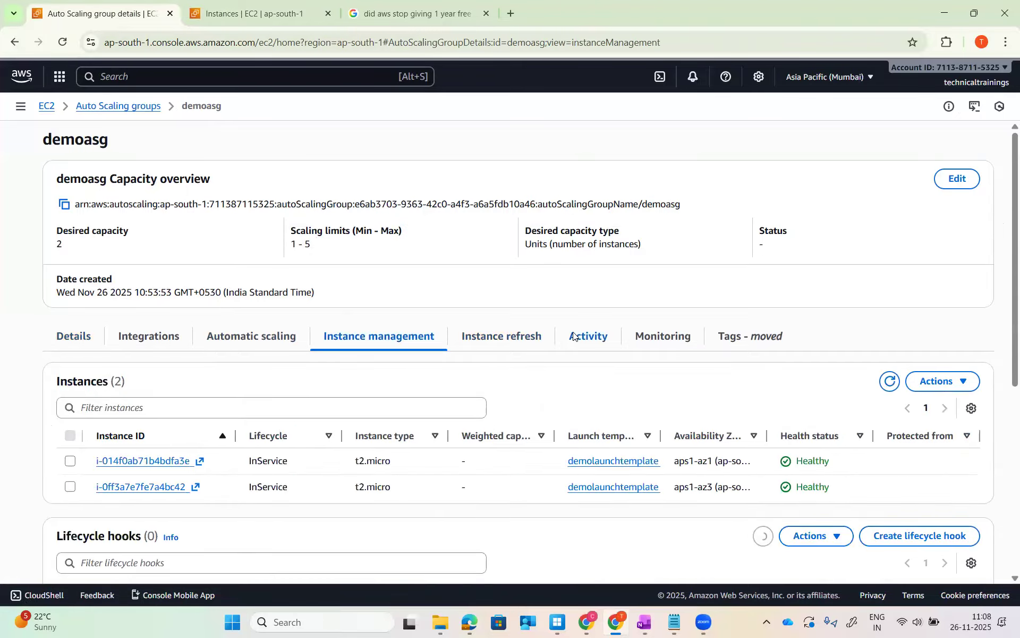
pyautogui.scroll(-2, 319, 374)
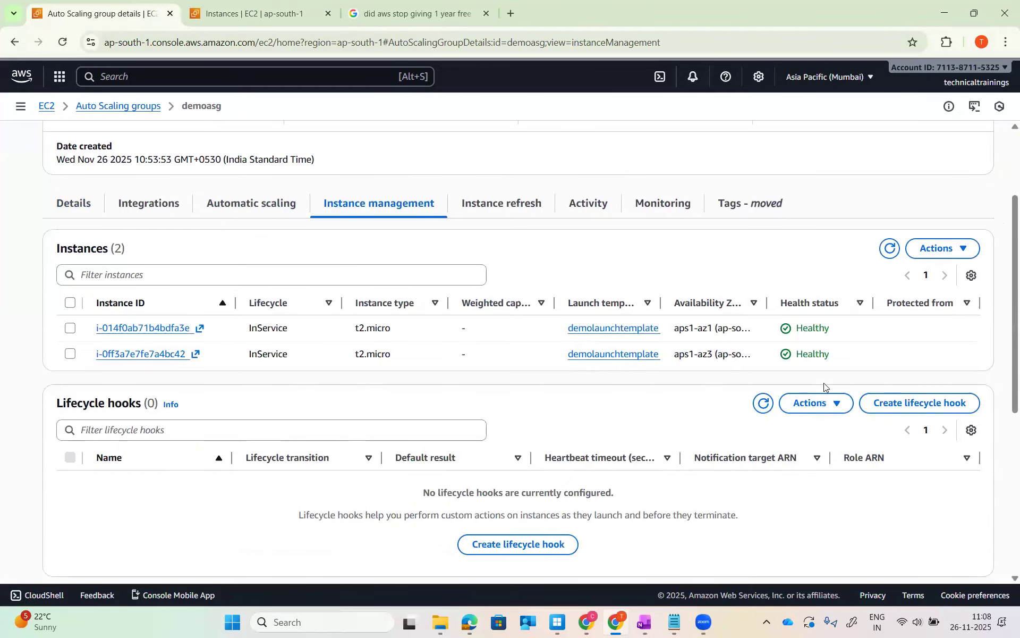
pyautogui.scroll(1, 825, 387)
# Review the active instance refresh and instance refresh history sections of demoasg.
pyautogui.click(502, 270)
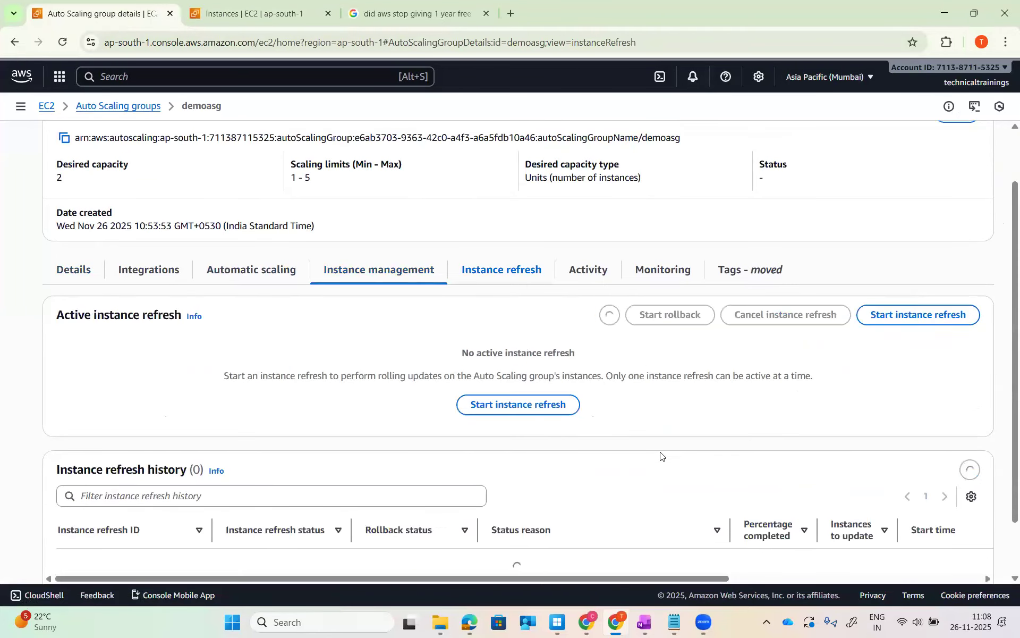
pyautogui.scroll(-2, 547, 413)
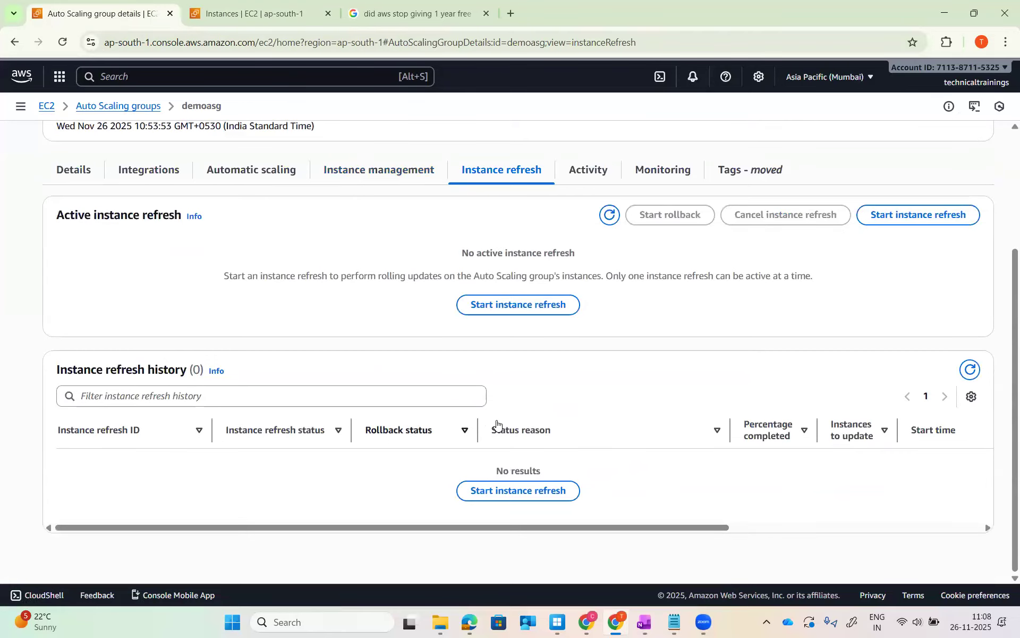
pyautogui.scroll(2, 484, 420)
# Examine demoasg's activity history, highlighting the recorded causes of the failed launch and the two successful launches.
pyautogui.click(590, 304)
pyautogui.scroll(-1, 649, 393)
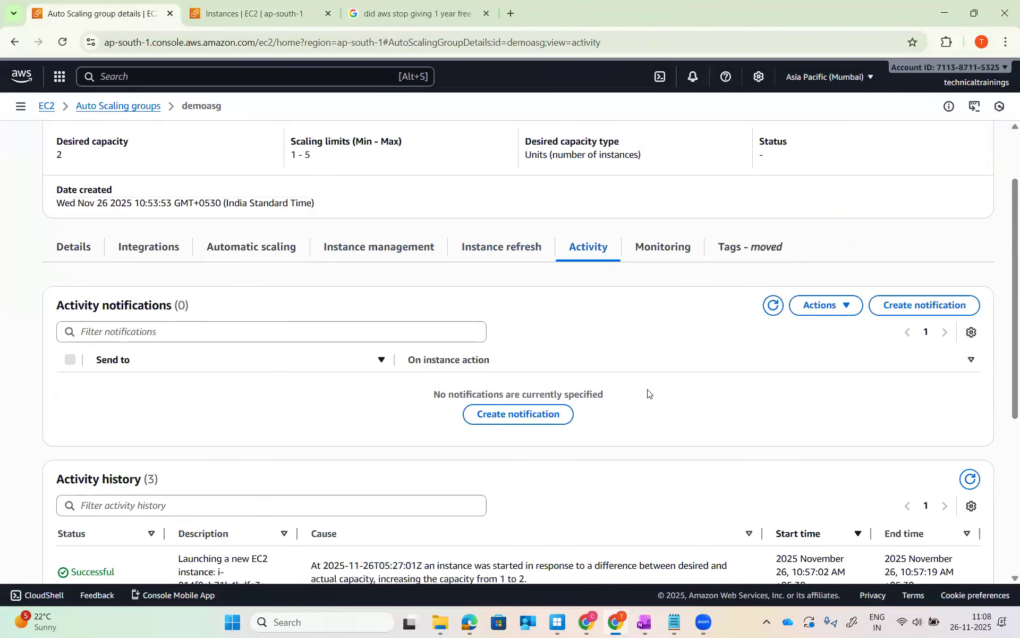
pyautogui.scroll(-3, 649, 394)
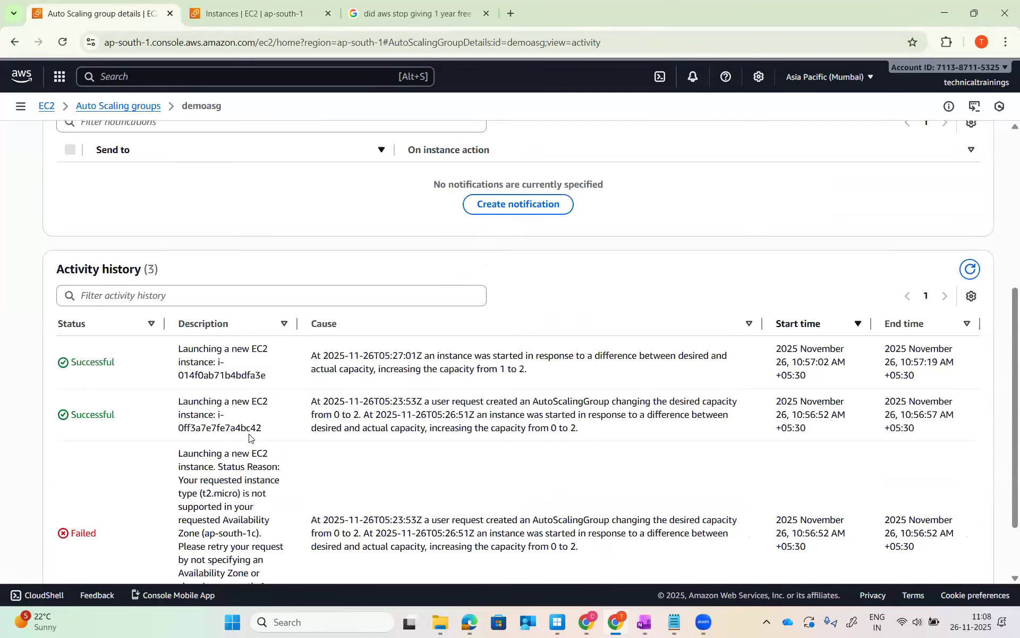
pyautogui.scroll(-2, 501, 459)
pyautogui.moveTo(598, 463); pyautogui.dragTo(564, 443)
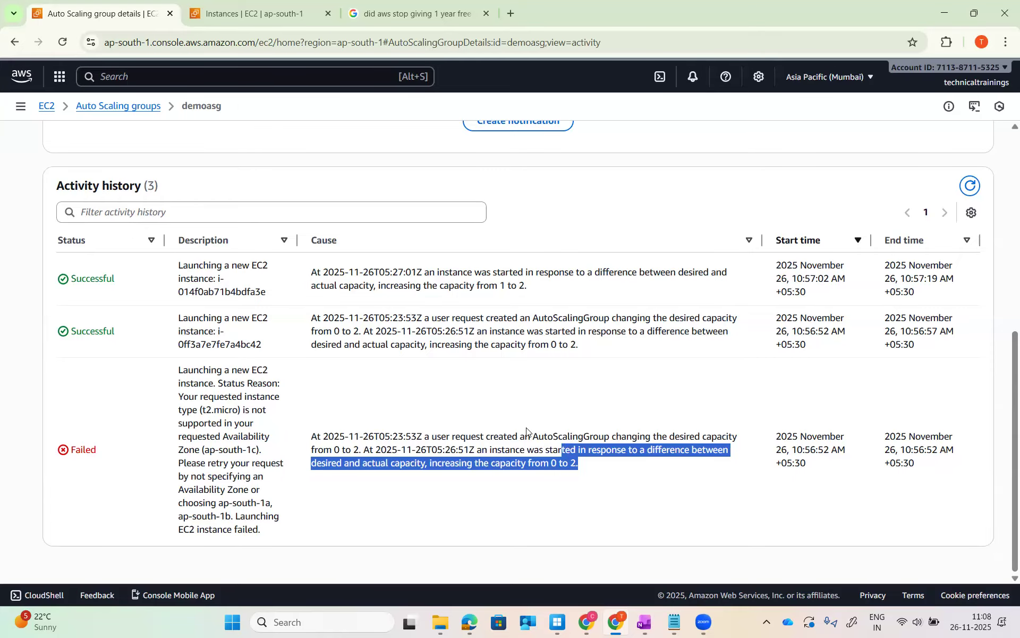
pyautogui.click(526, 433)
pyautogui.scroll(1, 526, 432)
pyautogui.scroll(1, 289, 458)
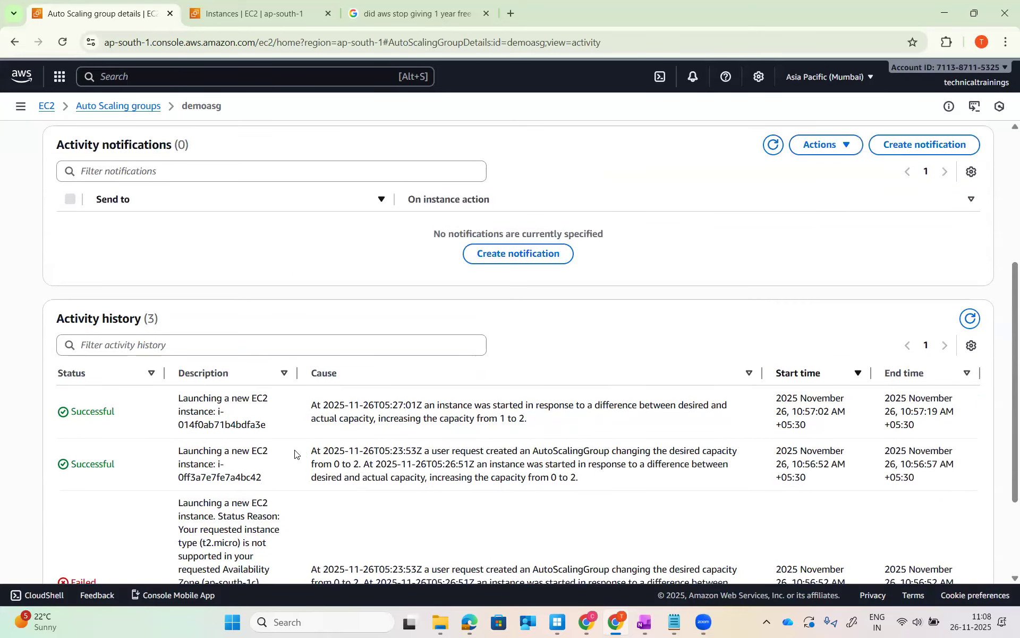
pyautogui.moveTo(308, 453); pyautogui.dragTo(587, 481)
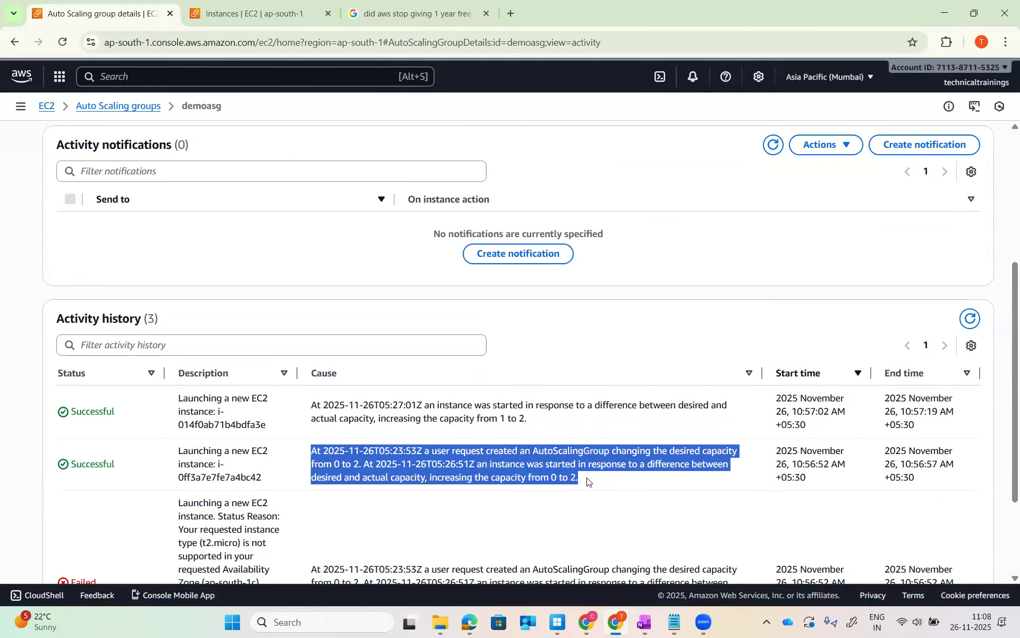
pyautogui.scroll(2, 531, 473)
pyautogui.moveTo(334, 538); pyautogui.dragTo(529, 553)
pyautogui.click(709, 378)
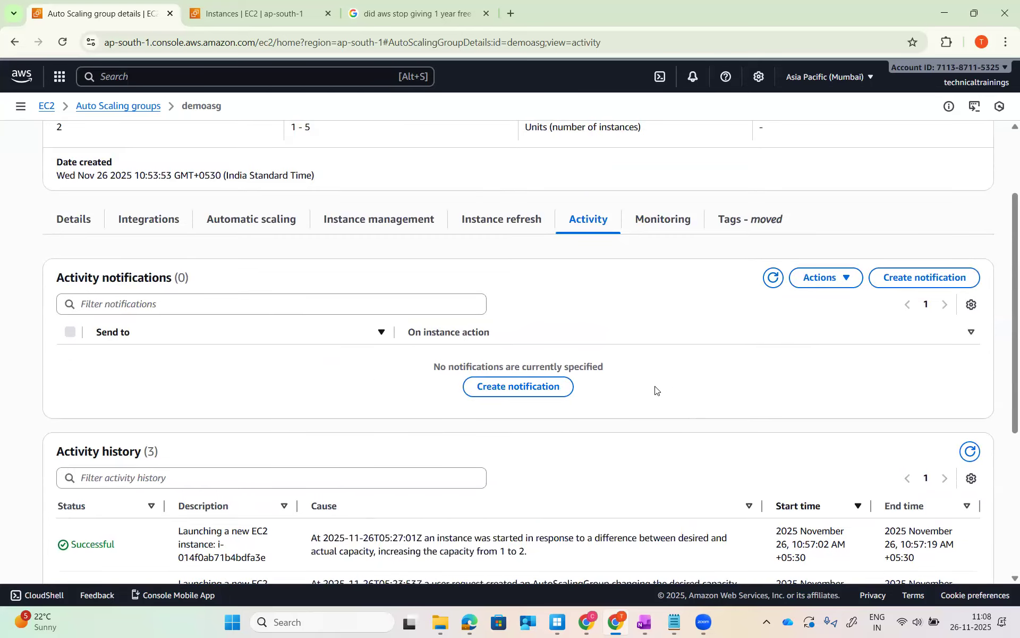
# Reread the cause of the earlier successful launch in the activity history and compare it with the group's capacity overview.
pyautogui.scroll(2, 657, 387)
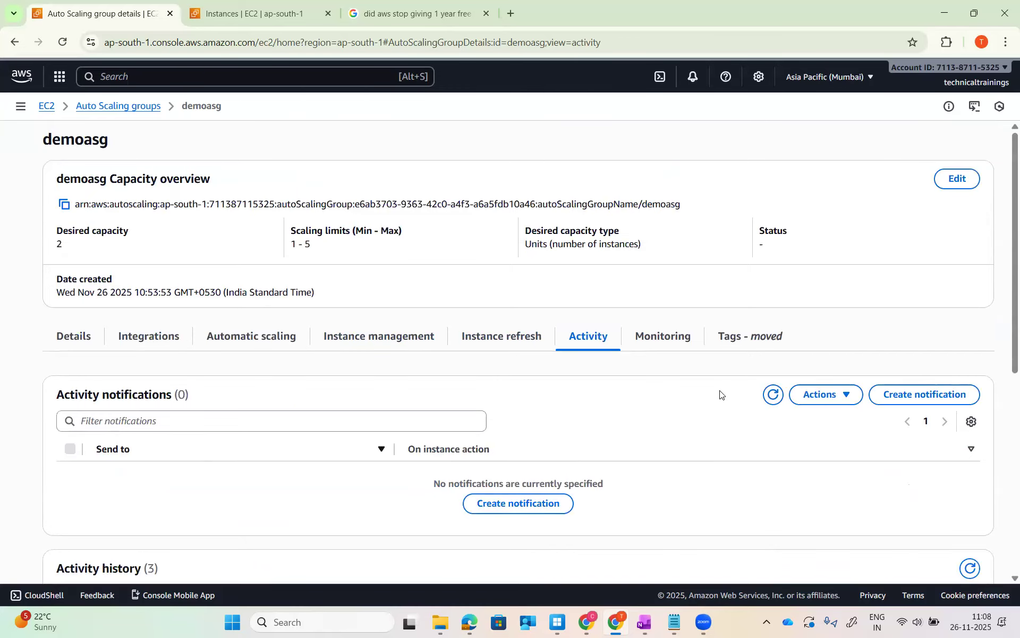
pyautogui.scroll(-6, 720, 394)
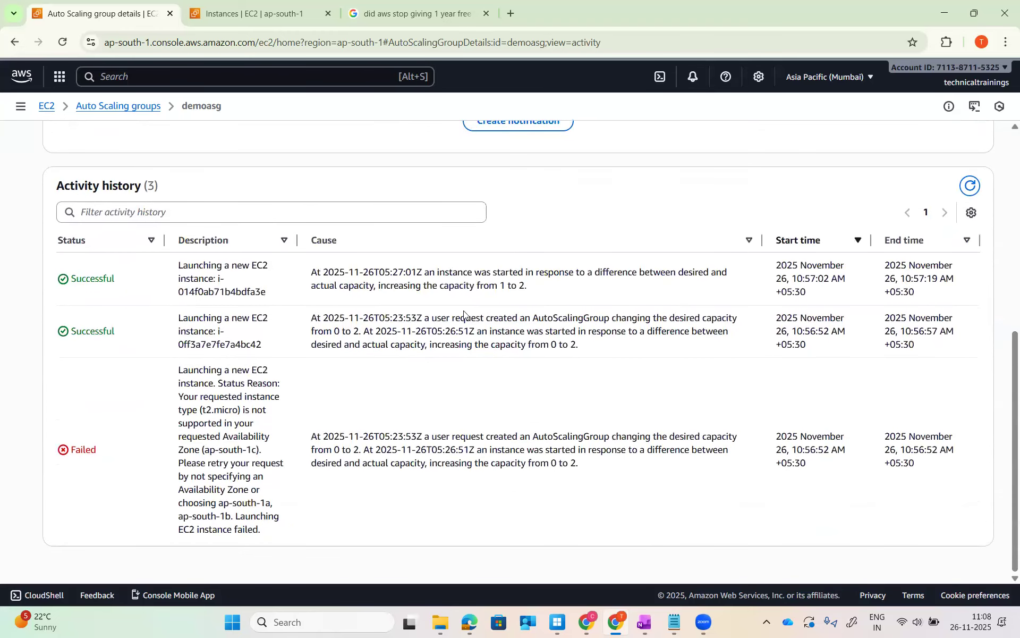
pyautogui.moveTo(325, 317); pyautogui.dragTo(613, 343)
pyautogui.click(369, 338)
pyautogui.moveTo(386, 339); pyautogui.dragTo(415, 337)
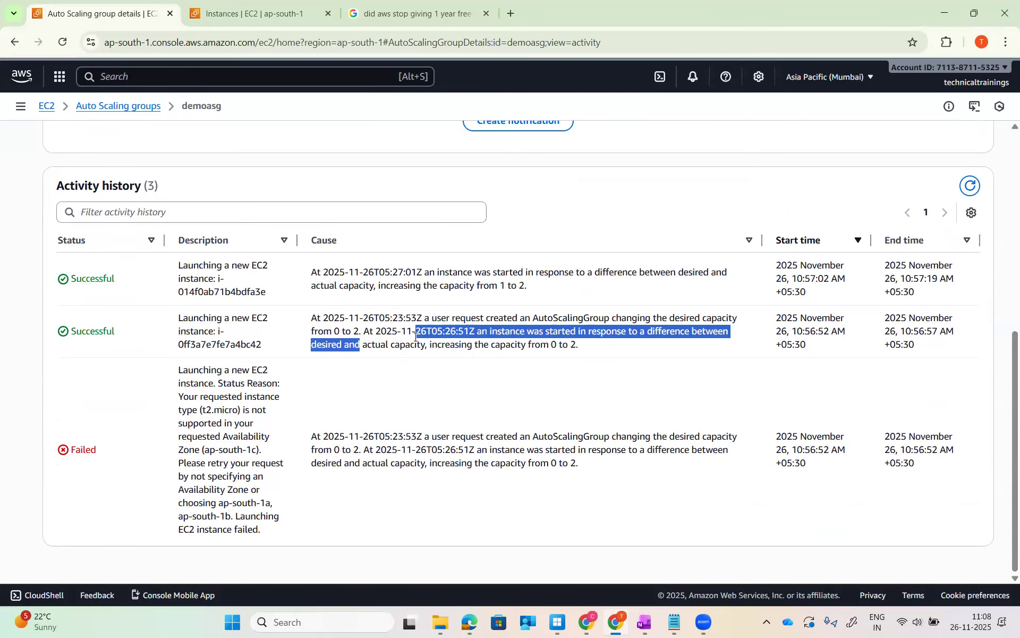
pyautogui.click(493, 330)
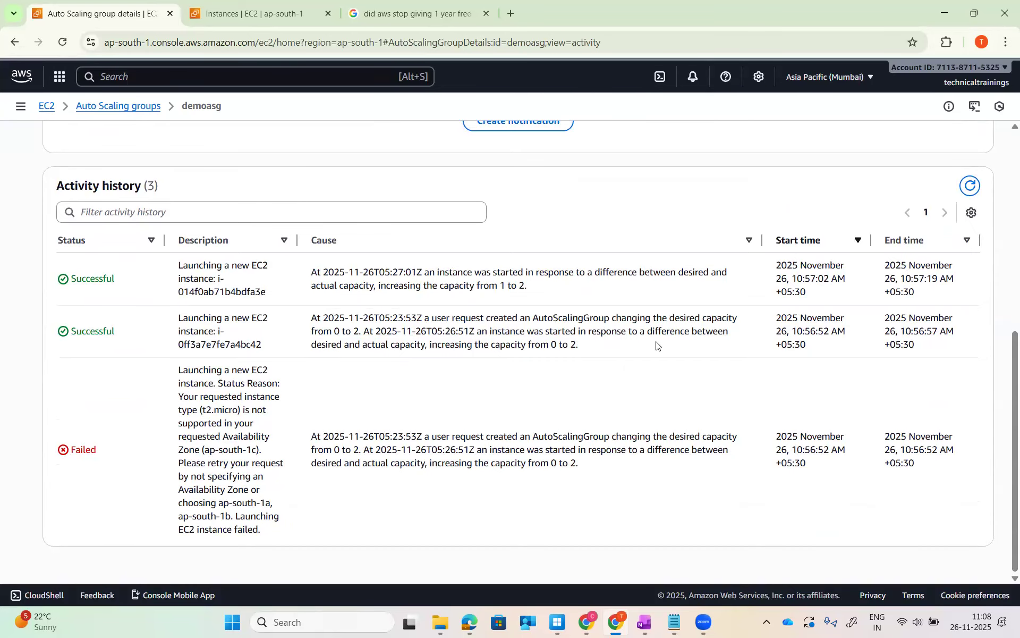
pyautogui.moveTo(399, 345); pyautogui.dragTo(451, 344)
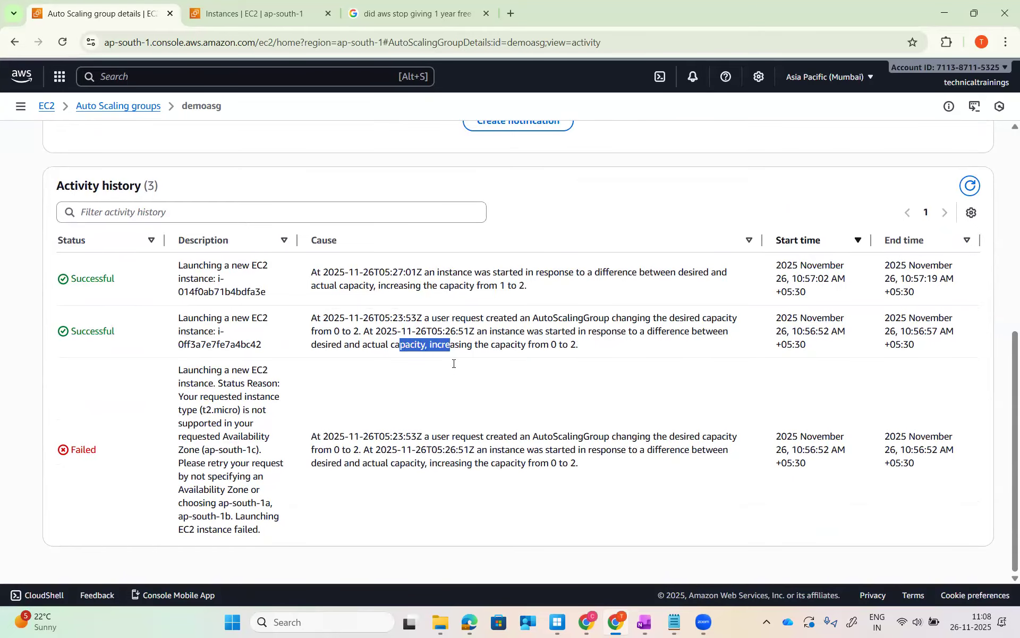
pyautogui.scroll(7, 452, 368)
pyautogui.scroll(-1, 531, 409)
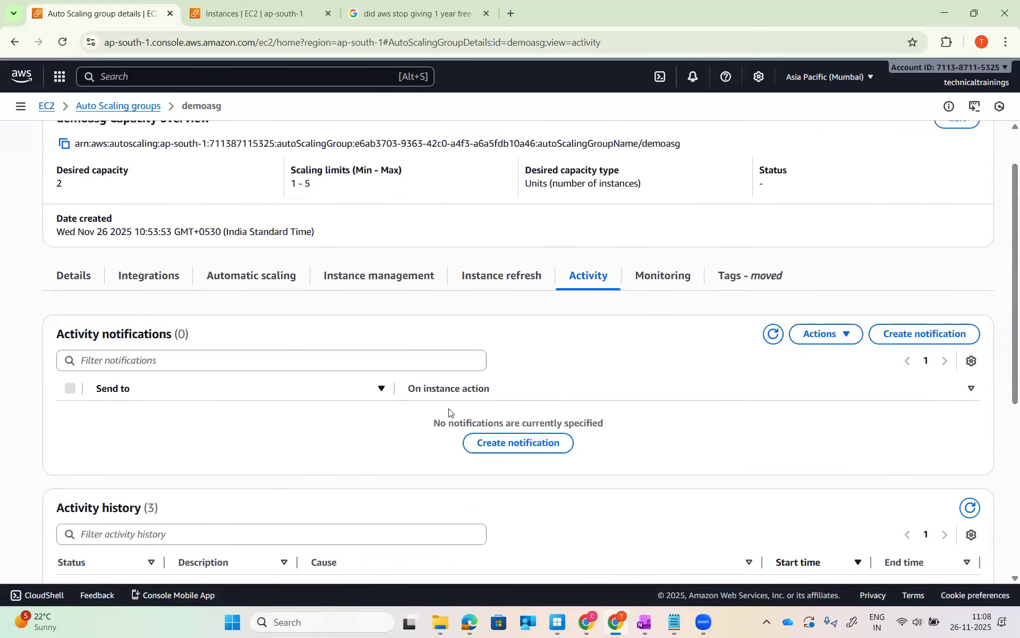
pyautogui.scroll(-4, 472, 411)
pyautogui.scroll(7, 386, 420)
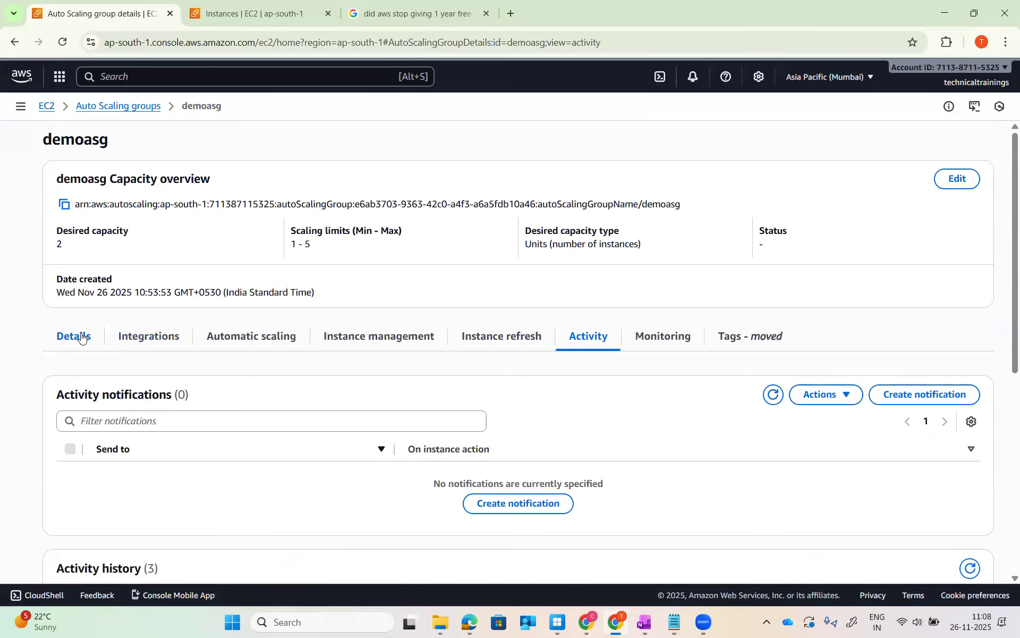
# Set the desired capacity of demoasg to 1 and update the group size.
pyautogui.click(82, 338)
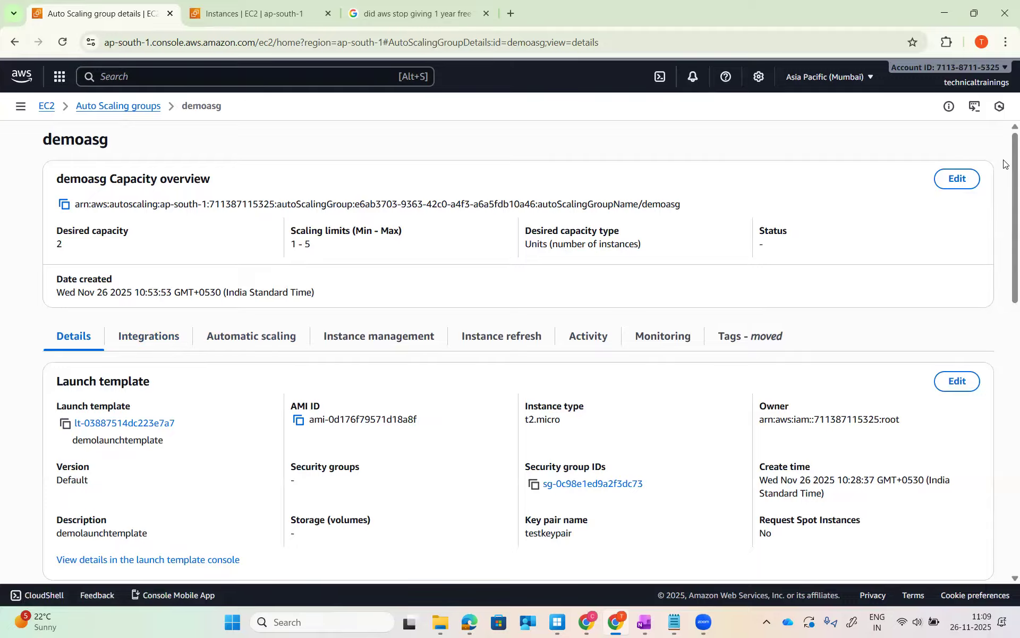
pyautogui.click(960, 179)
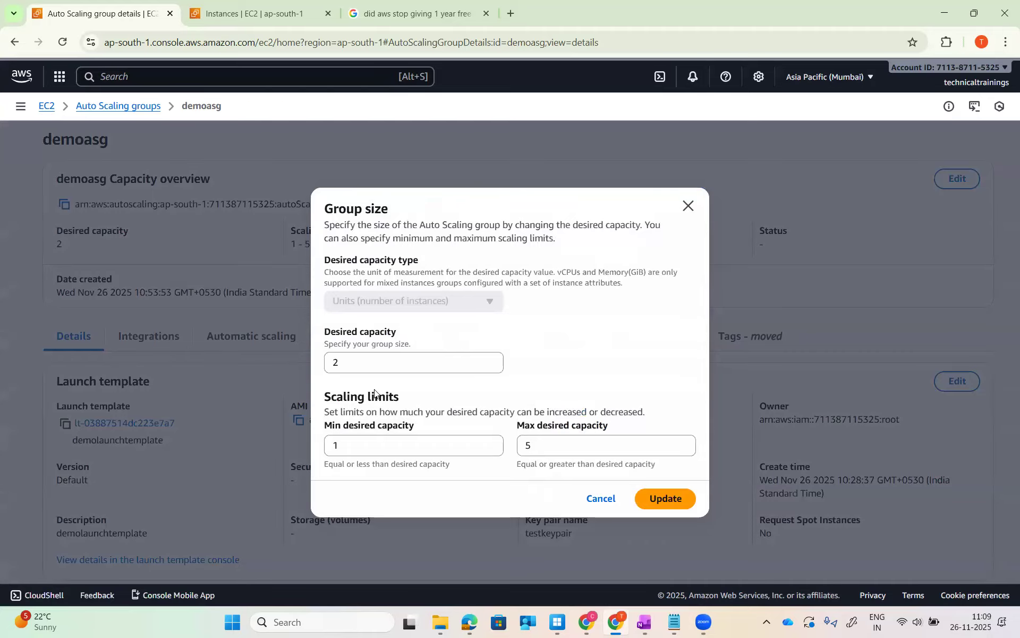
pyautogui.moveTo(369, 369); pyautogui.dragTo(163, 389)
pyautogui.write('1')
pyautogui.click(639, 496)
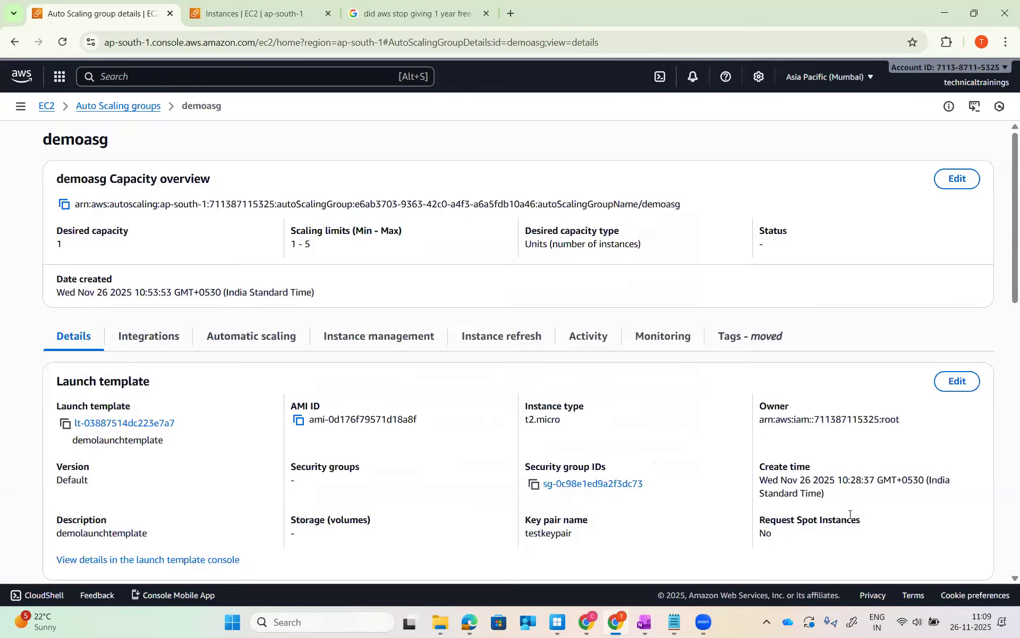
# Refresh demoasg's activity history and highlight the description of the instance termination entry.
pyautogui.click(587, 336)
pyautogui.scroll(-3, 628, 422)
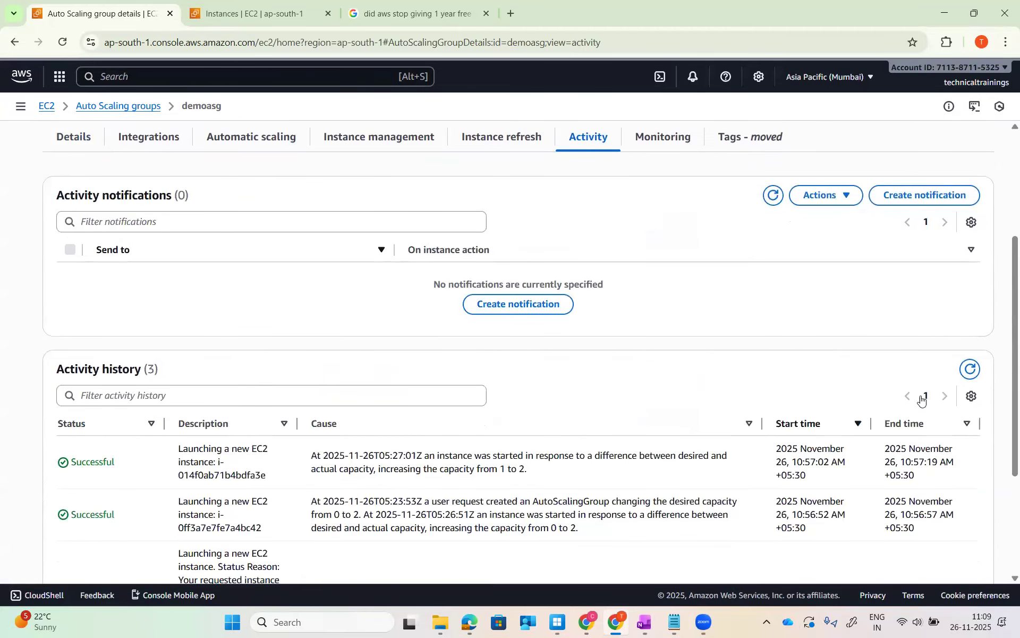
pyautogui.click(970, 370)
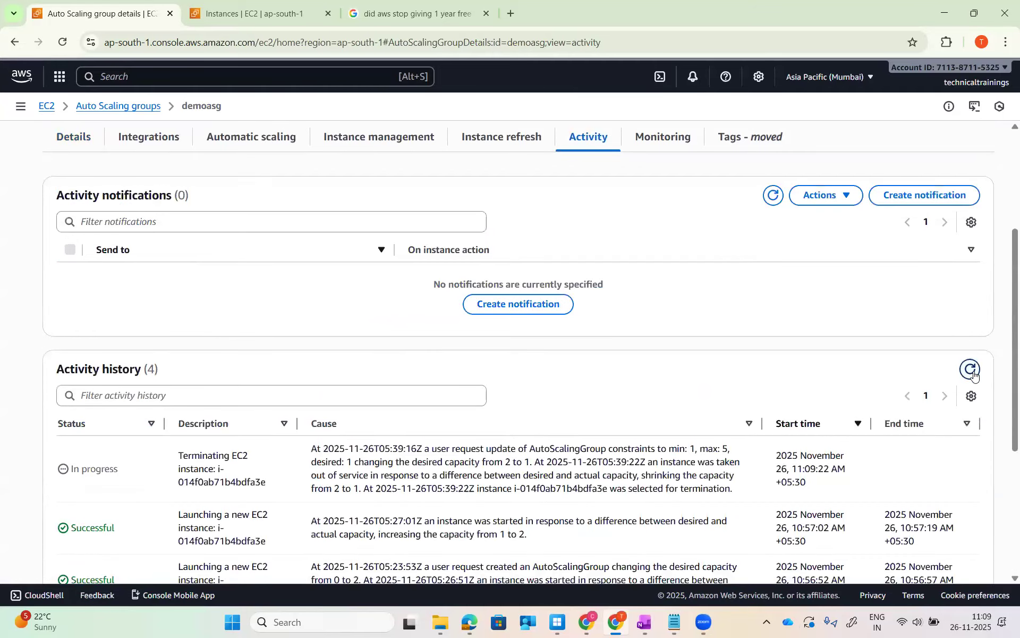
pyautogui.moveTo(285, 480); pyautogui.dragTo(176, 462)
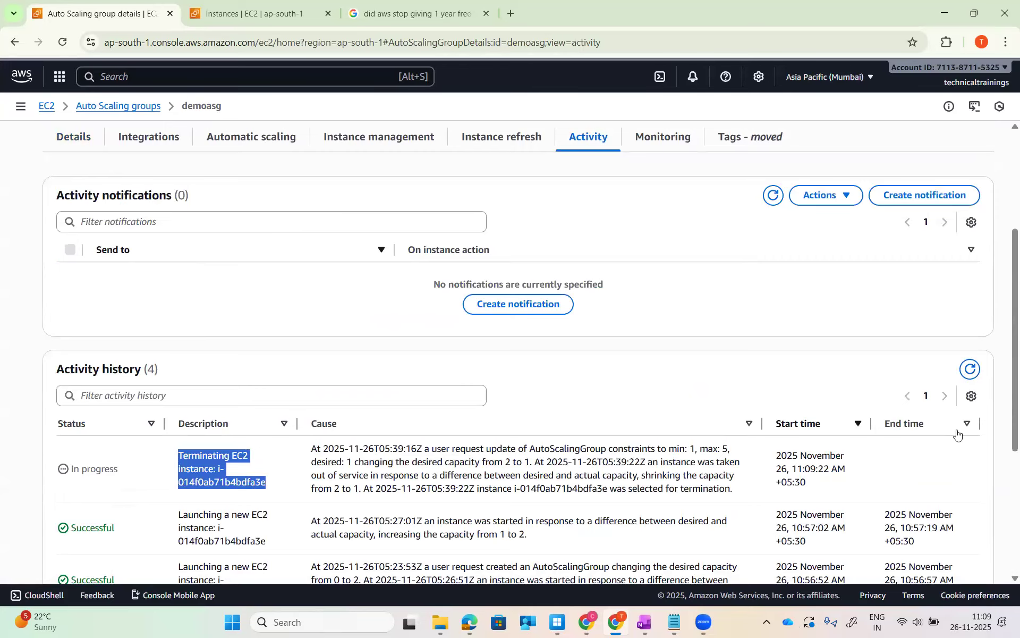
pyautogui.click(971, 370)
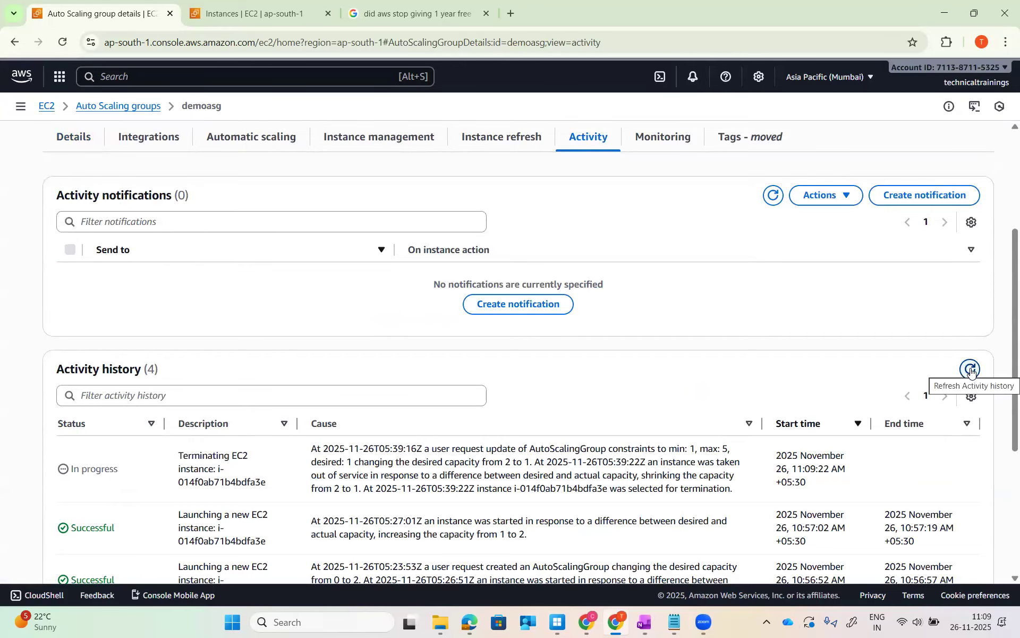
# Track the instance termination by refreshing the EC2 Instances list and demoasg's activity history in alternation.
pyautogui.click(266, 14)
pyautogui.click(593, 140)
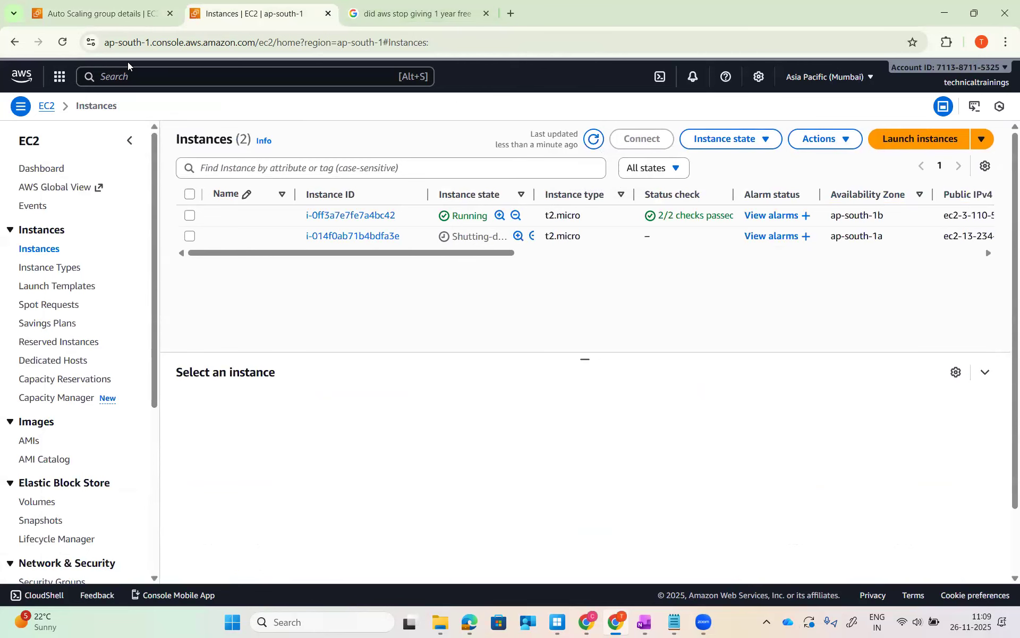
pyautogui.click(108, 19)
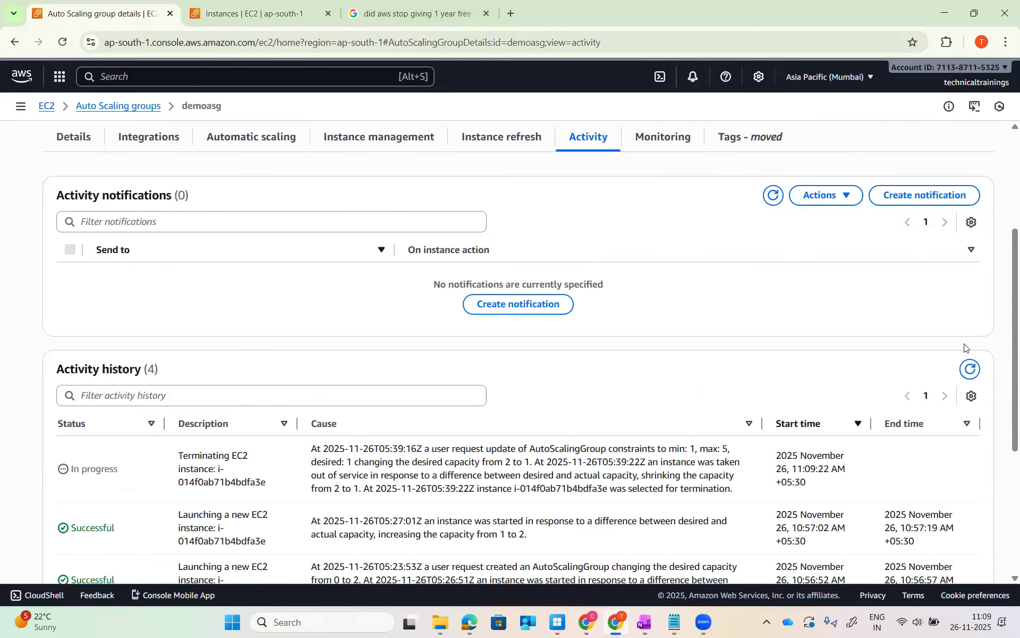
pyautogui.click(969, 371)
pyautogui.click(968, 368)
pyautogui.click(261, 14)
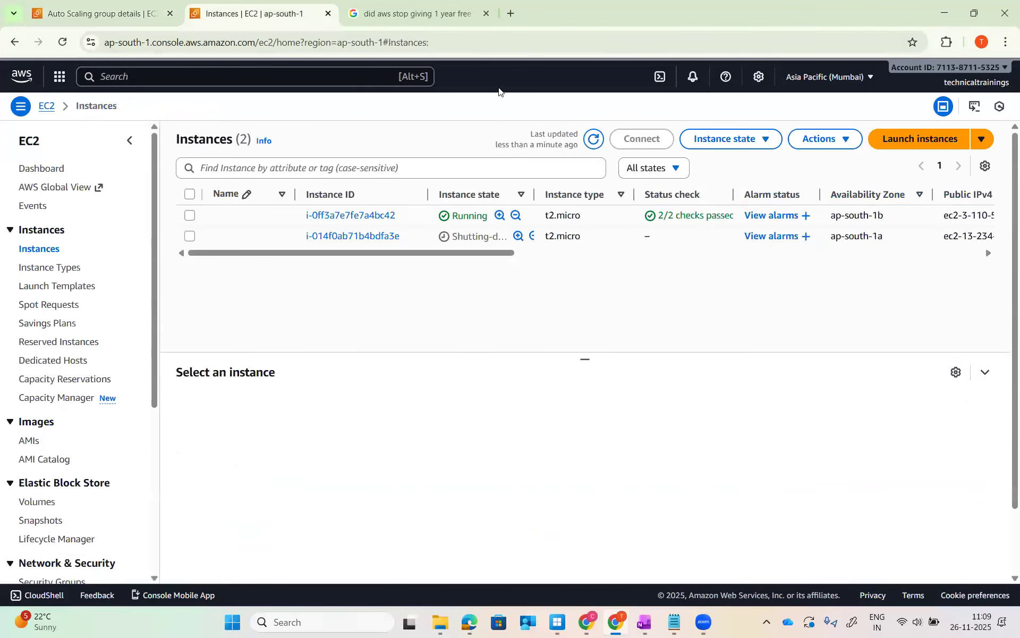
pyautogui.click(594, 139)
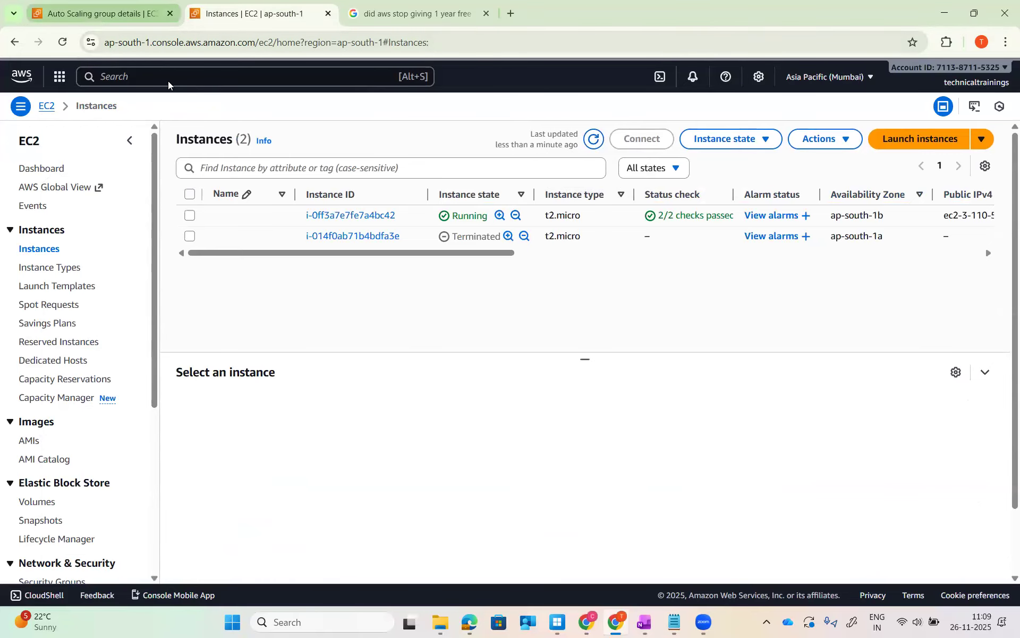
# Set demoasg's desired capacity and minimum desired capacity to 0 and update the group size.
pyautogui.click(96, 13)
pyautogui.scroll(3, 466, 292)
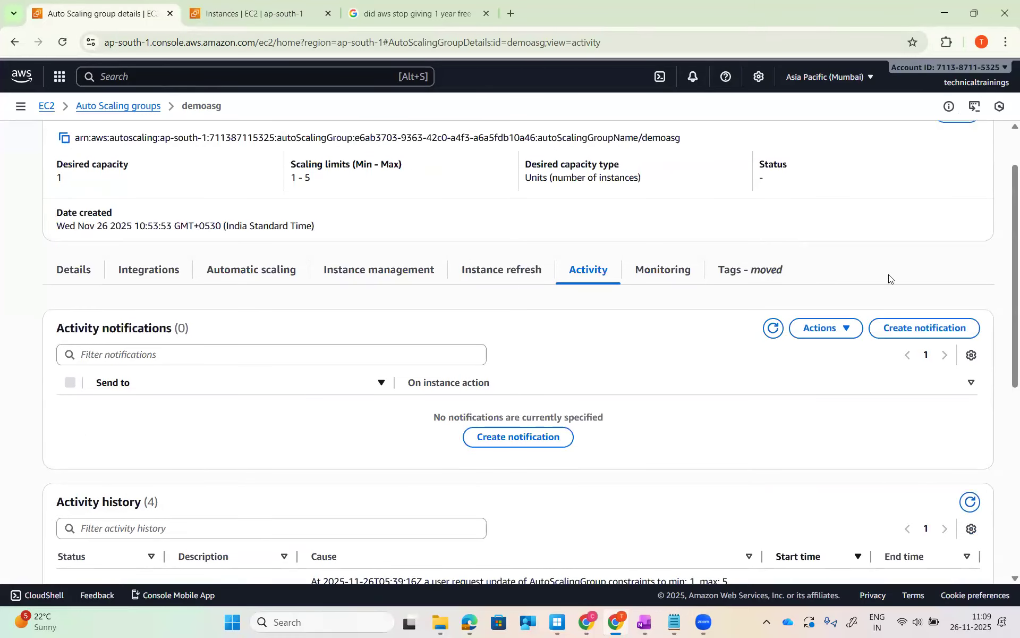
pyautogui.scroll(2, 884, 278)
pyautogui.click(942, 179)
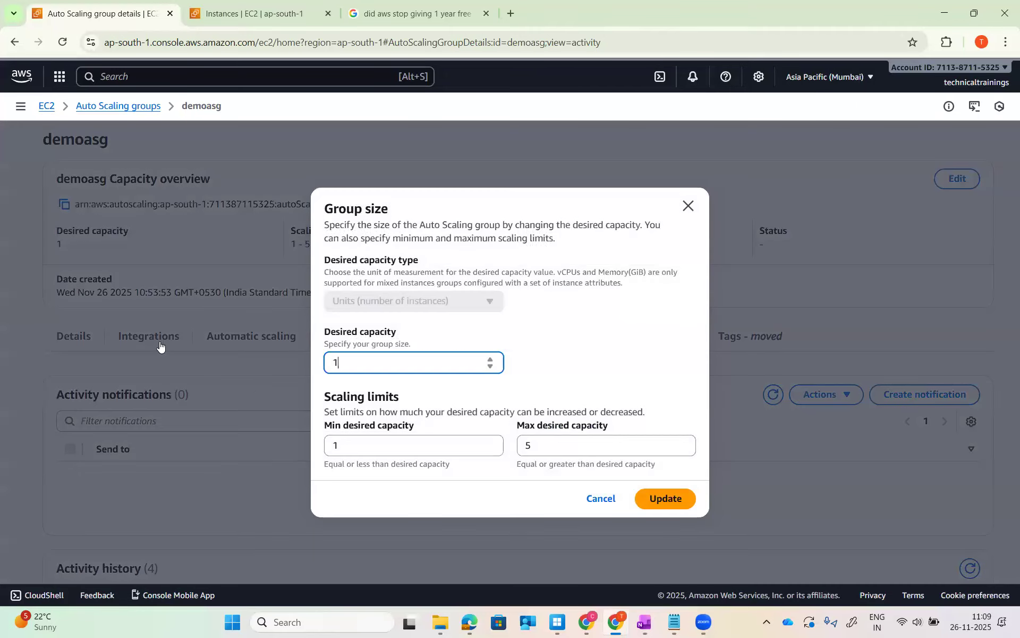
pyautogui.write('0')
pyautogui.click(668, 499)
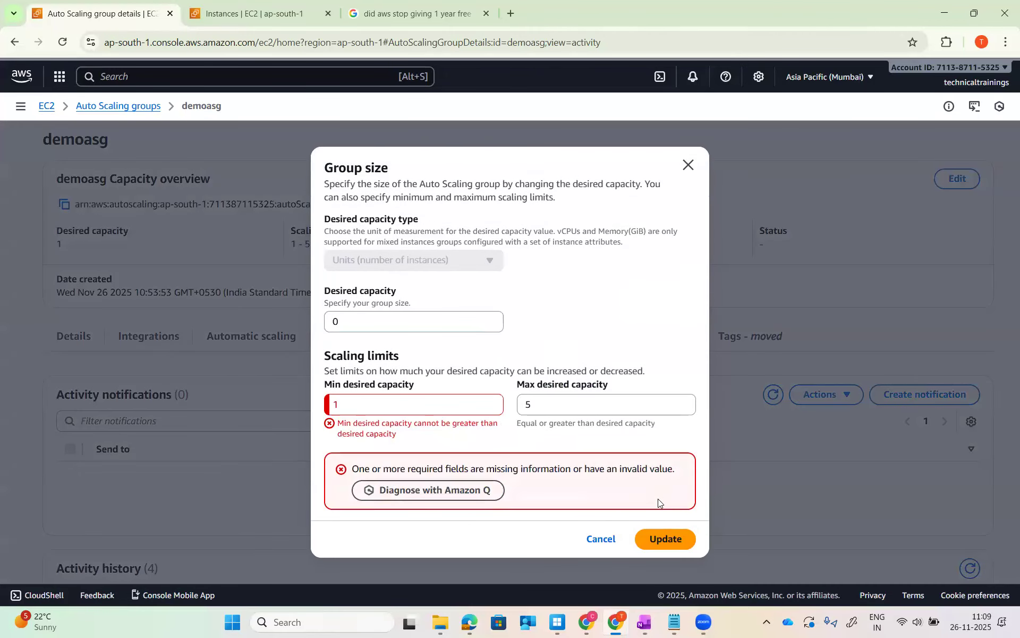
pyautogui.moveTo(359, 401); pyautogui.dragTo(60, 392)
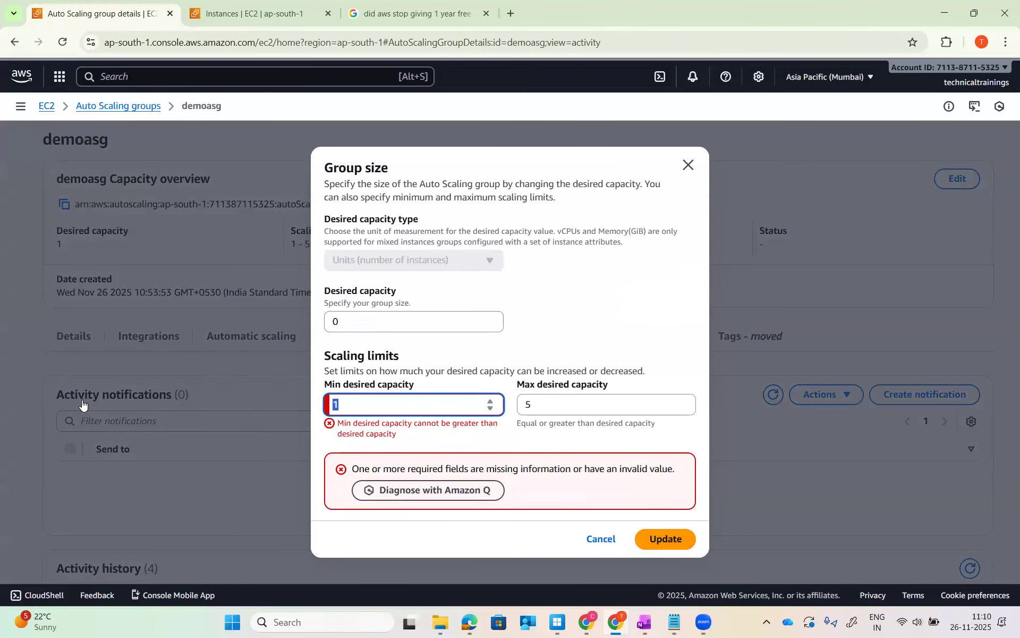
pyautogui.write('0')
pyautogui.click(679, 502)
# Refresh demoasg's activity history and repeatedly refresh the EC2 Instances list to follow the remaining instance's termination.
pyautogui.scroll(-4, 744, 446)
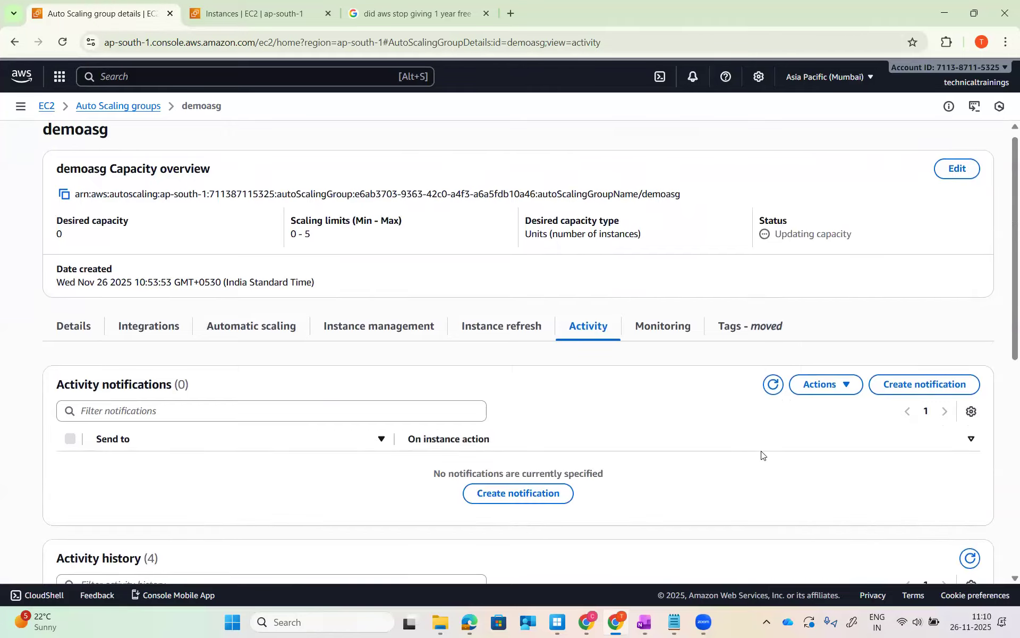
pyautogui.click(970, 370)
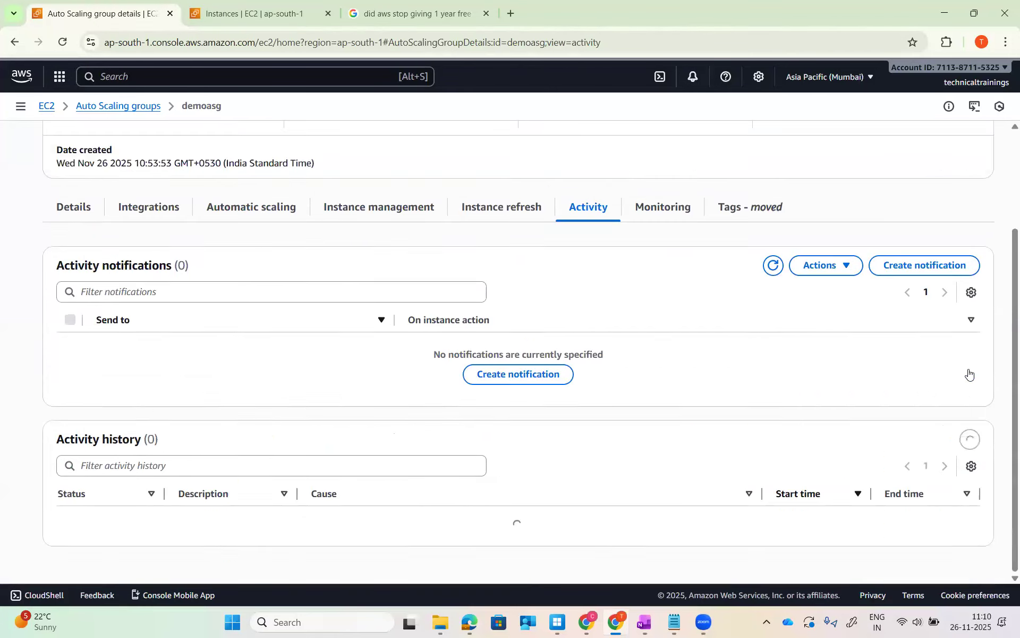
pyautogui.click(232, 12)
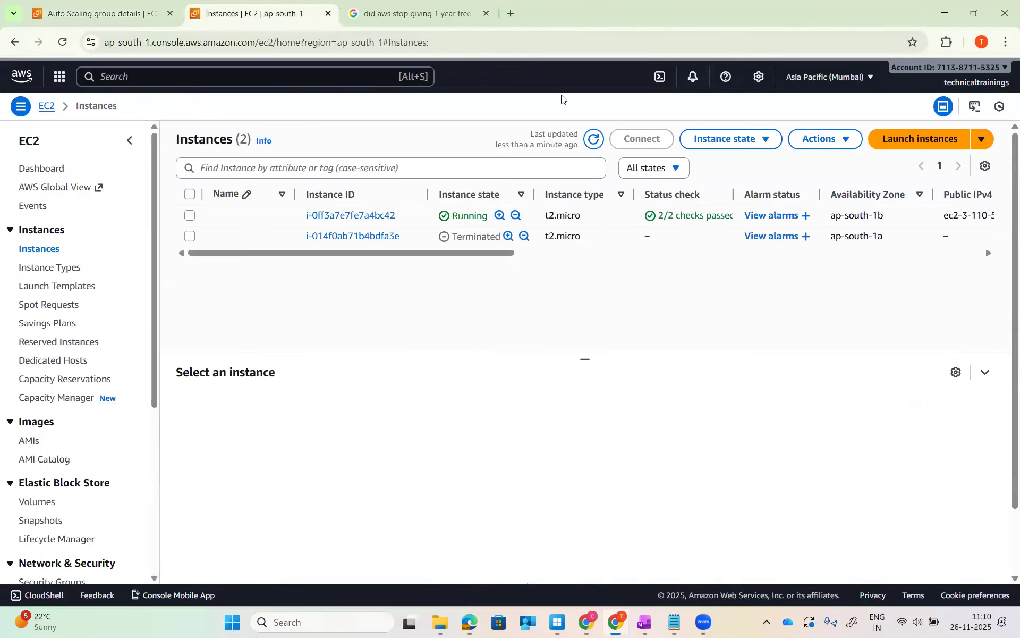
pyautogui.click(595, 144)
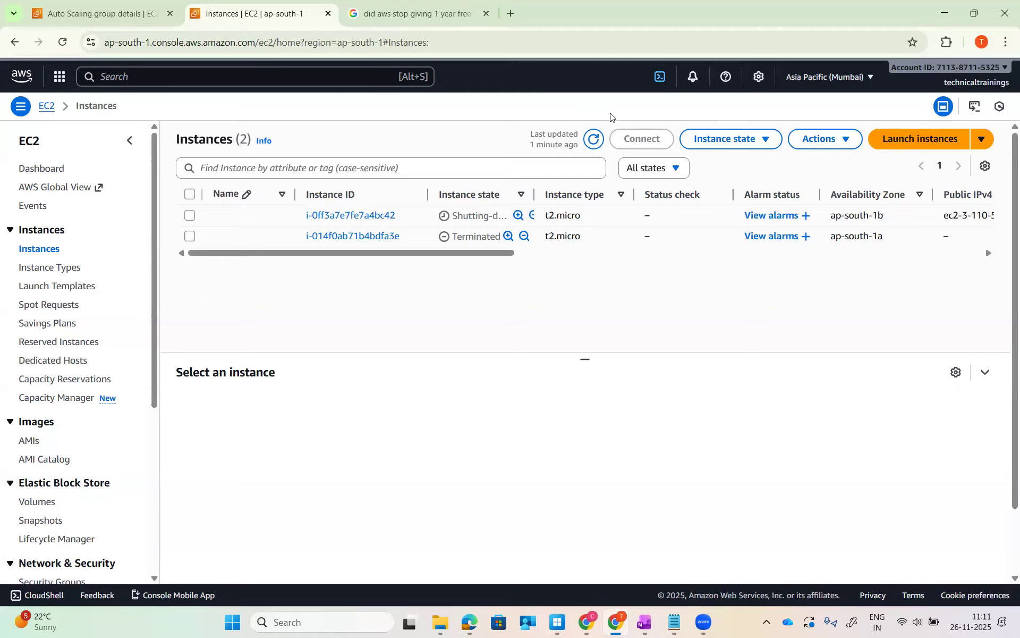
pyautogui.click(595, 140)
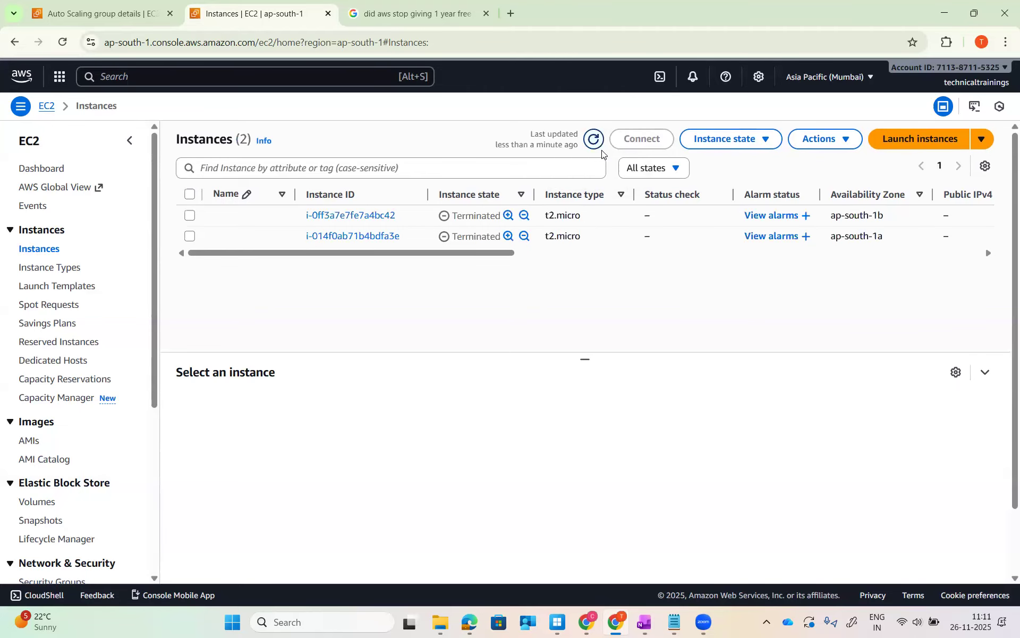
pyautogui.click(594, 143)
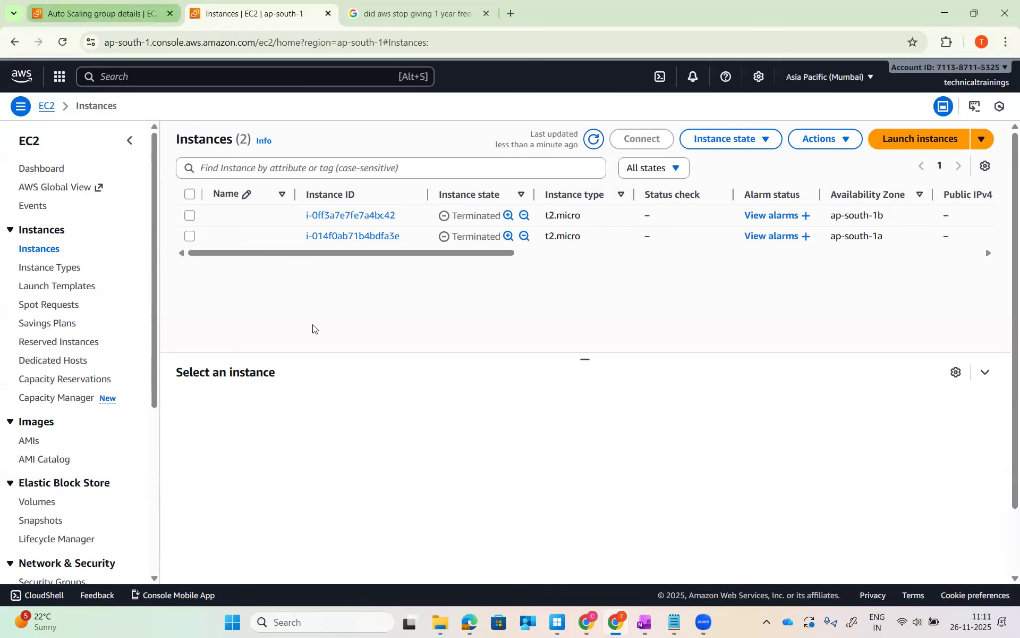
# Delete the Auto Scaling group demoasg from the Auto Scaling groups list, confirming with "delete".
pyautogui.hotkey('ctrl', 'shift', 'Tab')
pyautogui.scroll(4, 316, 329)
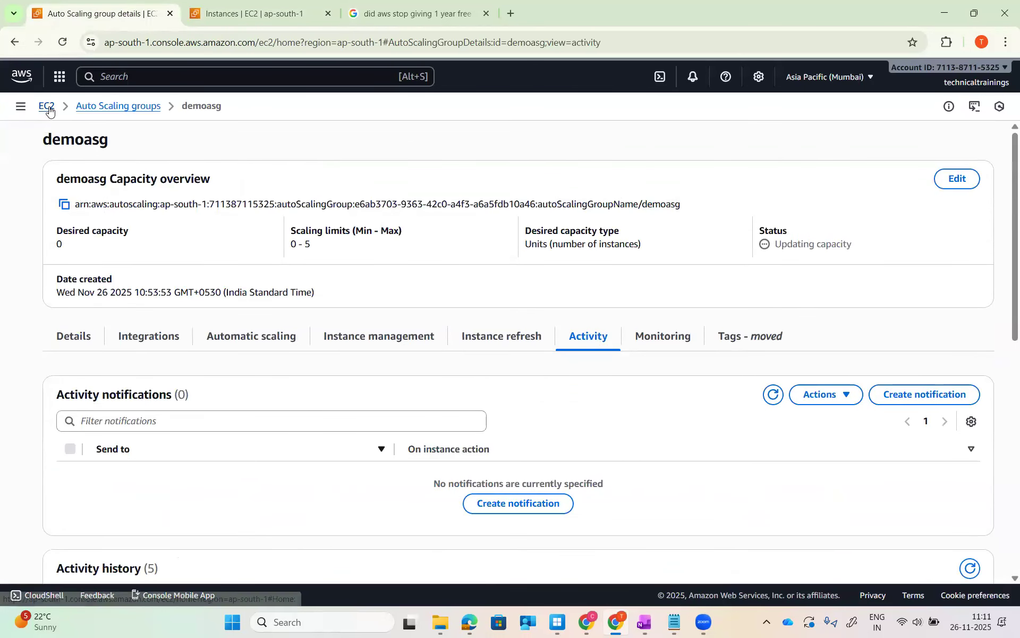
pyautogui.click(48, 106)
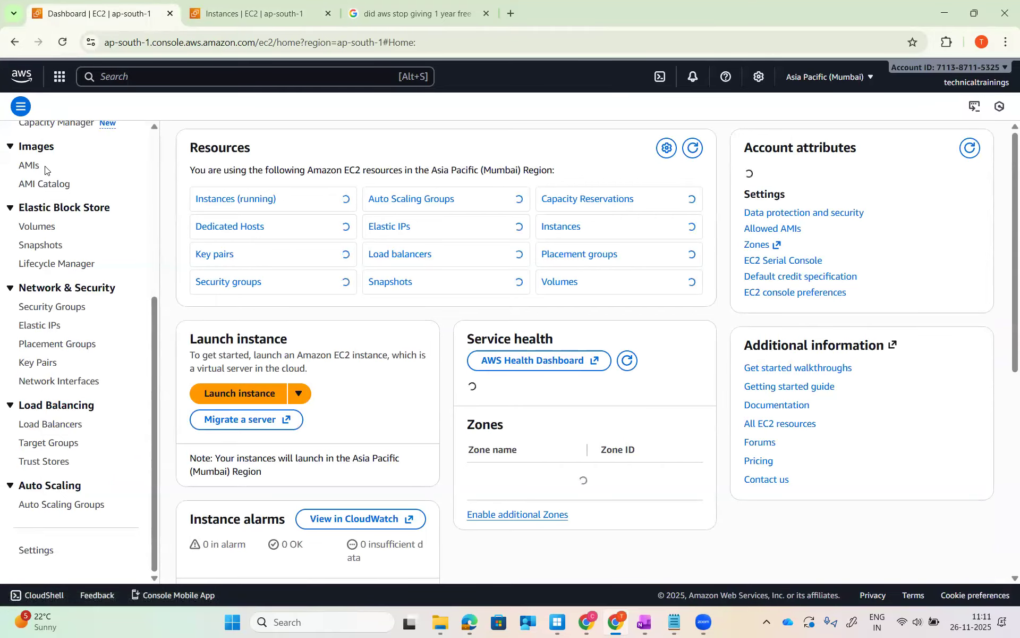
pyautogui.click(86, 513)
pyautogui.click(216, 236)
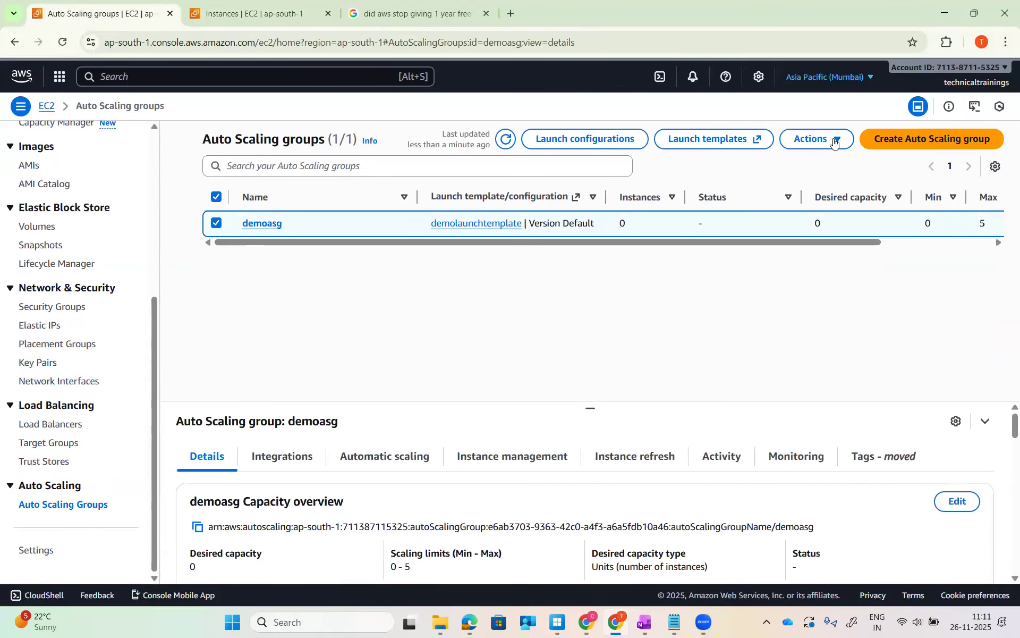
pyautogui.click(833, 138)
pyautogui.click(820, 182)
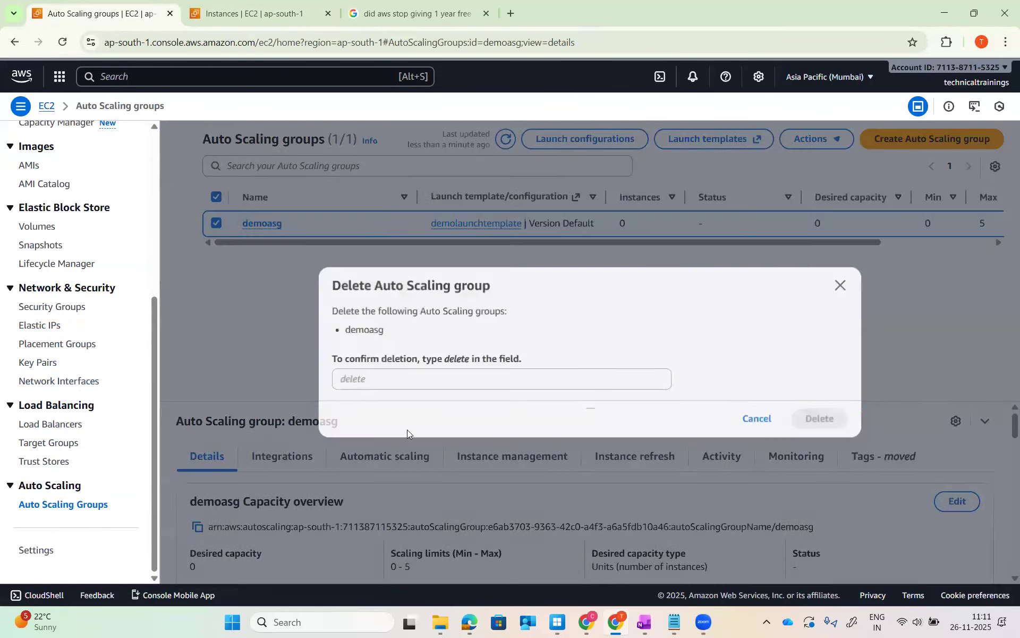
pyautogui.click(383, 368)
pyautogui.write('delete')
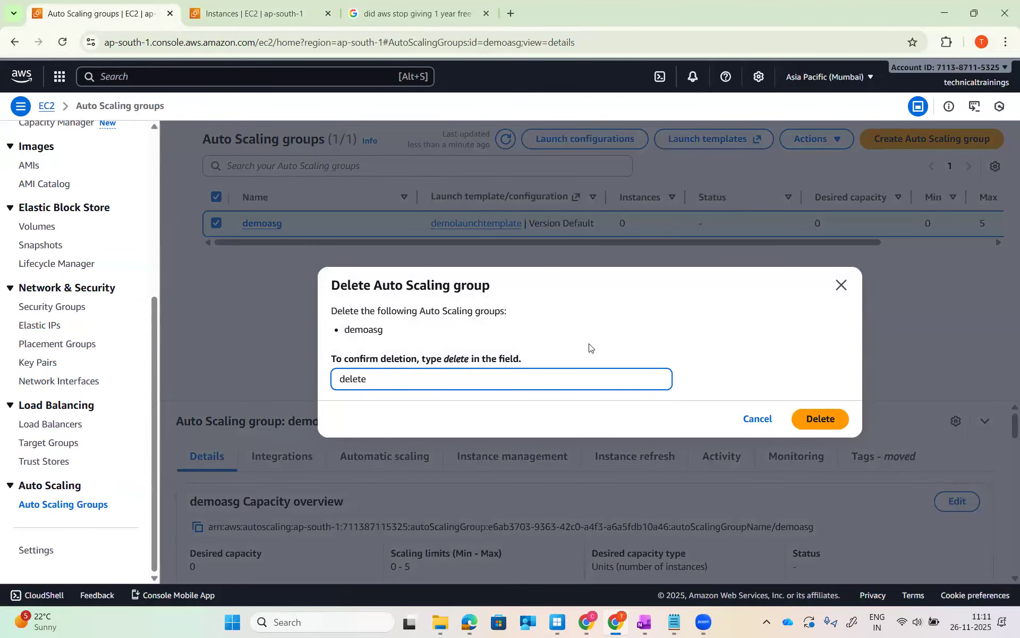
pyautogui.click(823, 428)
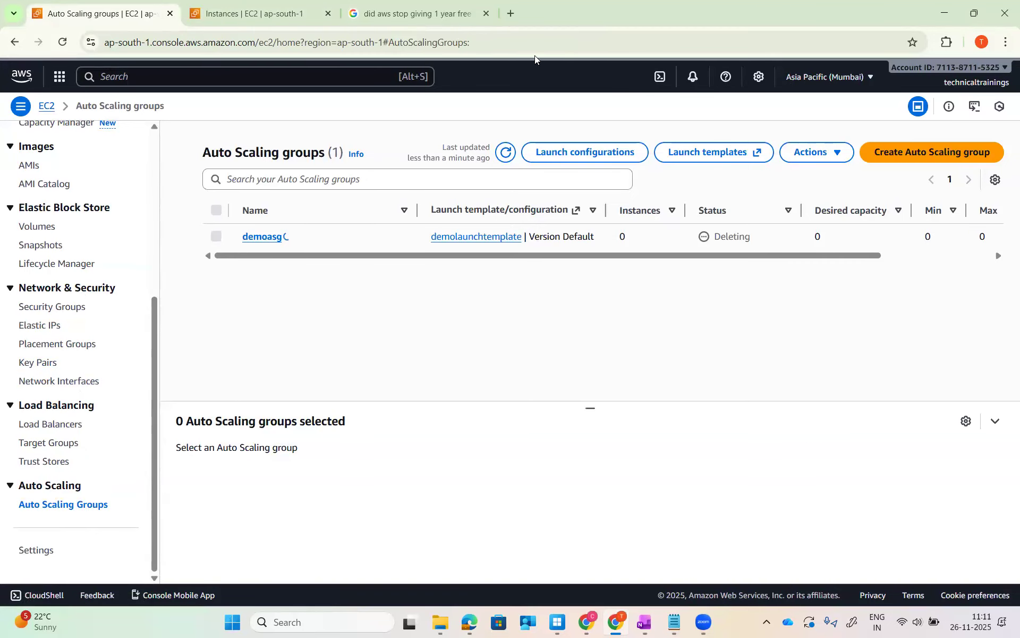
# Refresh the Auto Scaling groups list and the EC2 Instances list to check the cleanup.
pyautogui.click(507, 160)
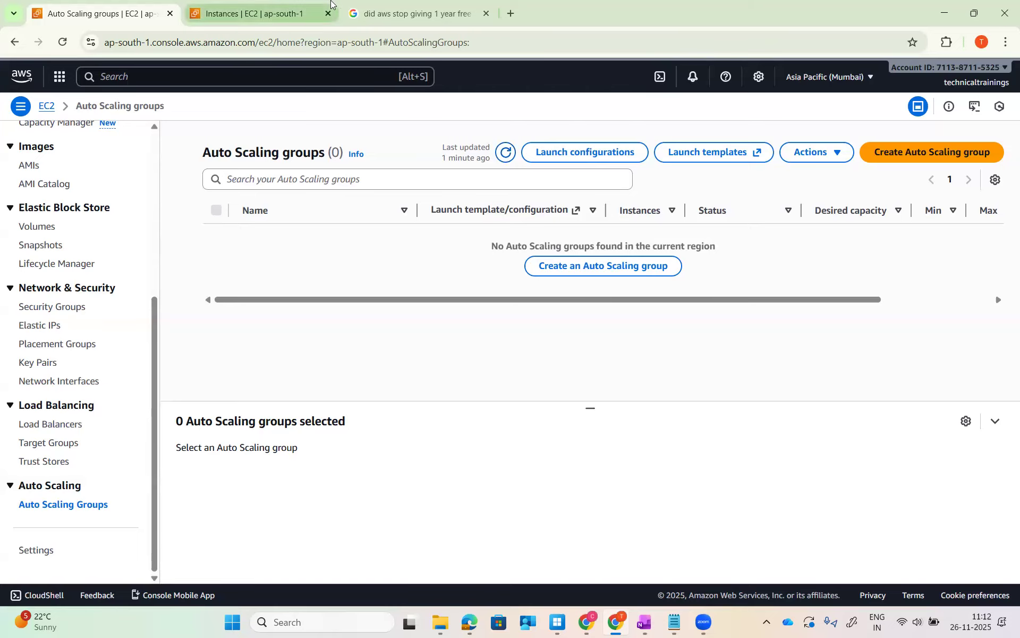
pyautogui.click(262, 20)
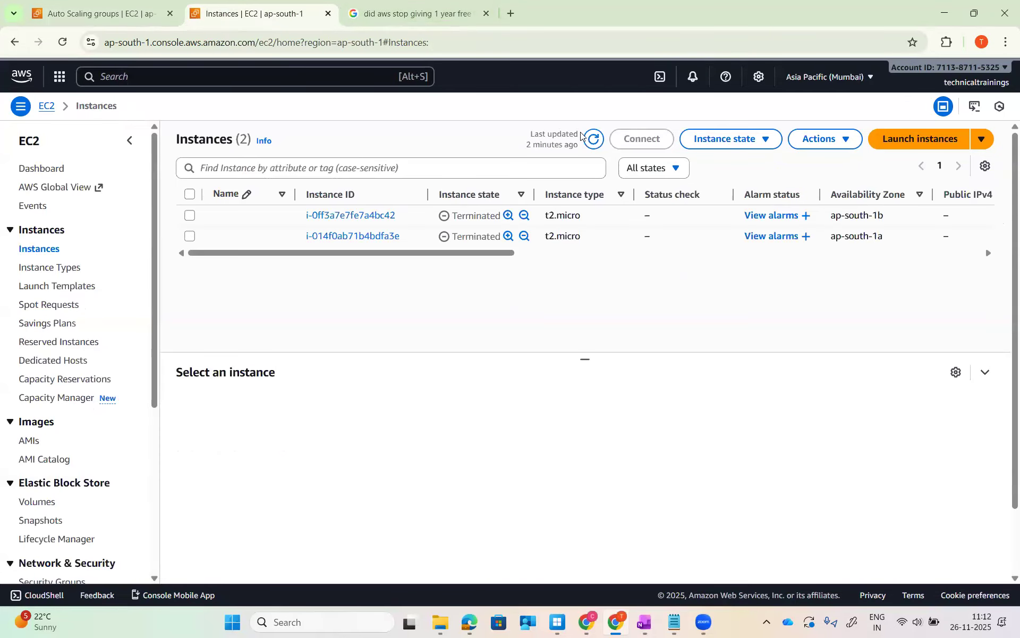
pyautogui.click(593, 139)
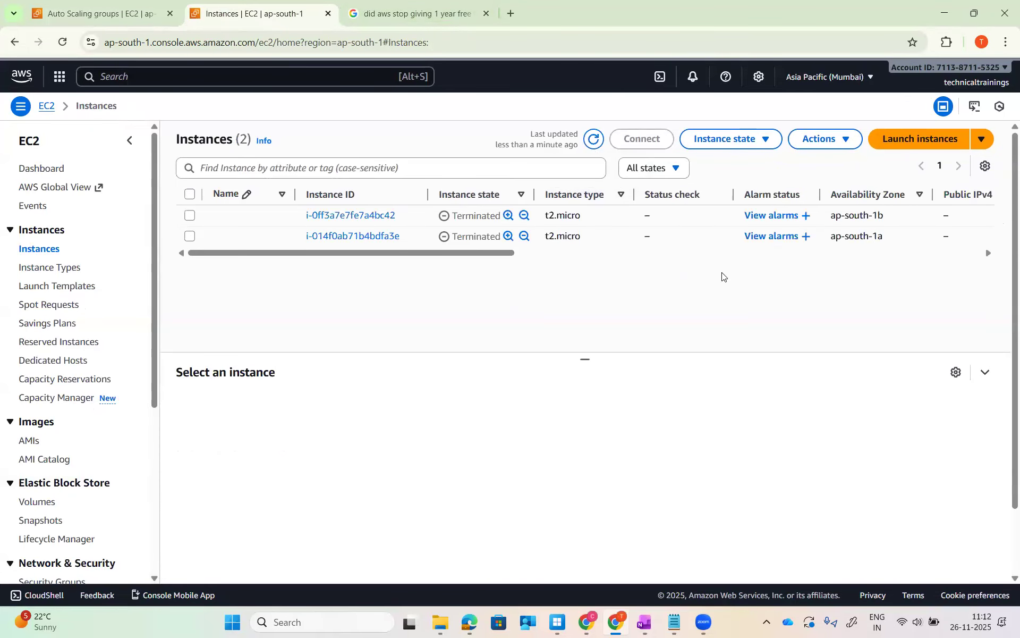